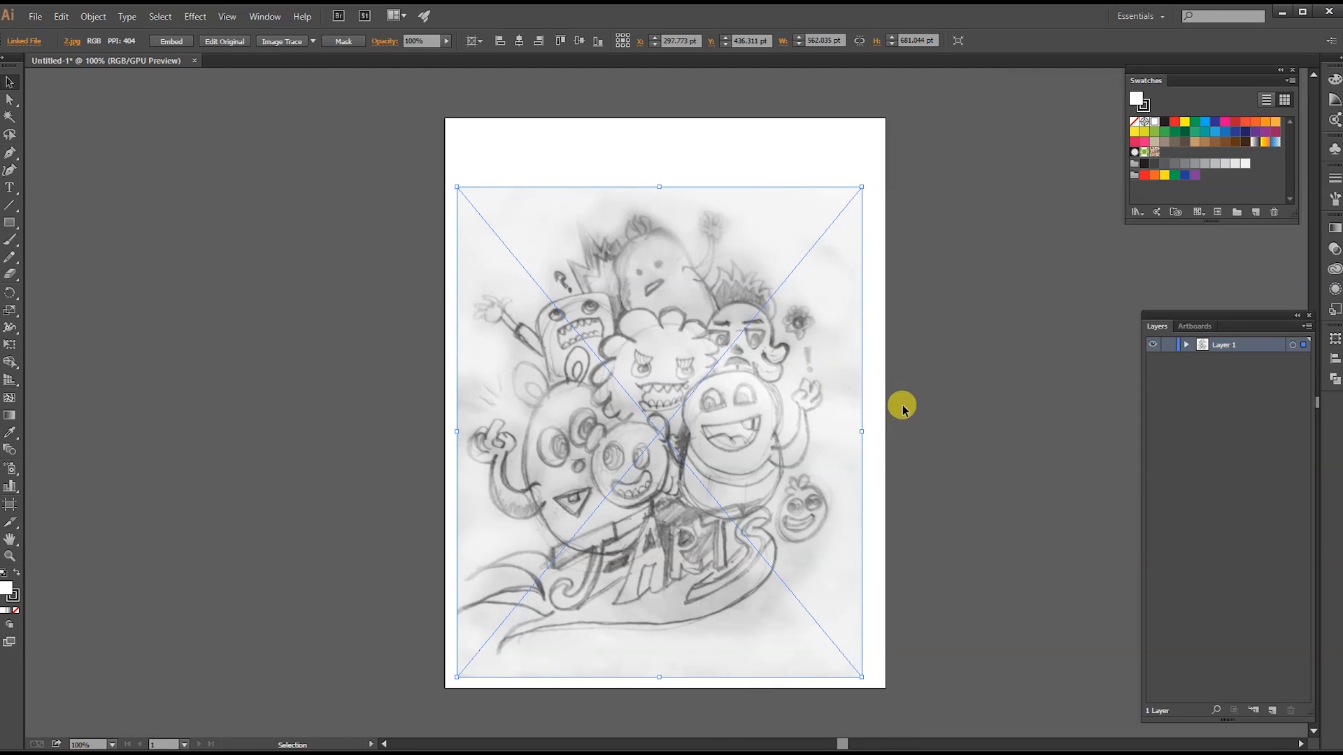
- Reduce the opacity of the placed pencil sketch to 64%
left_click(1333, 250)
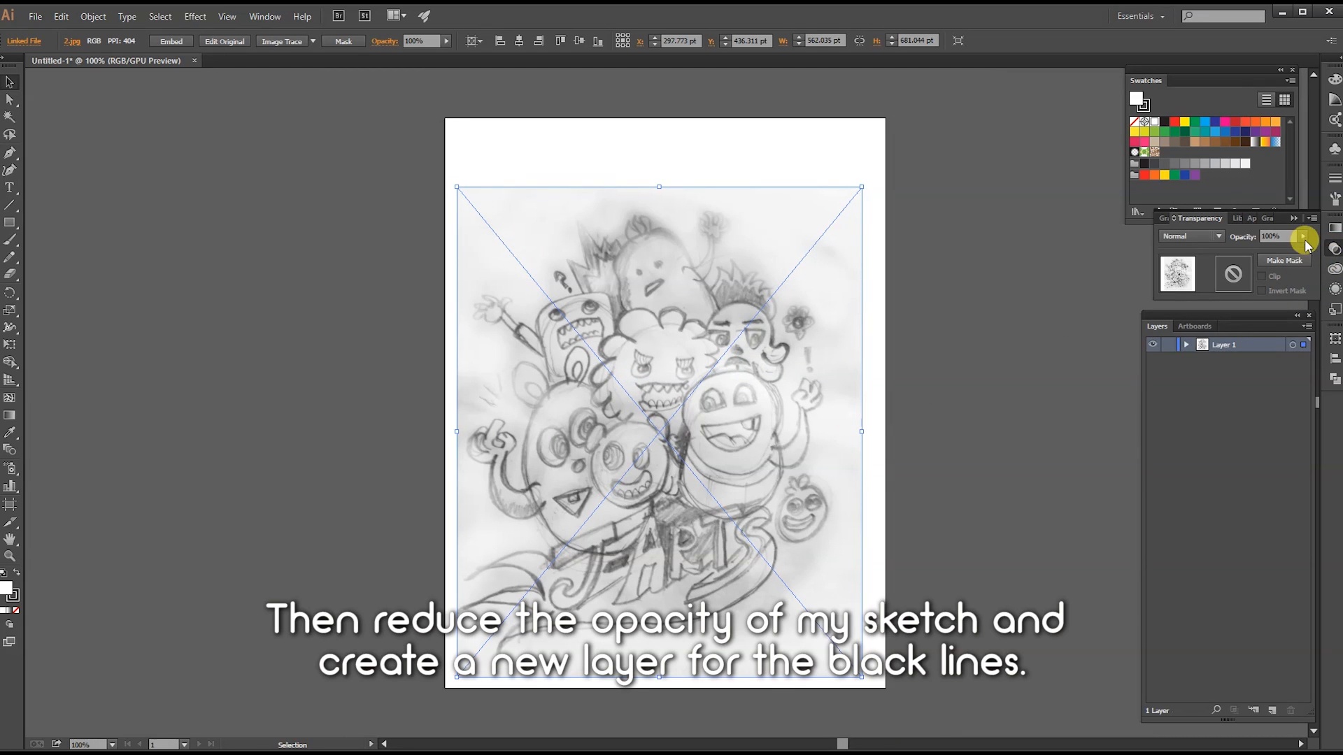
left_click_drag(1289, 253, 1284, 254)
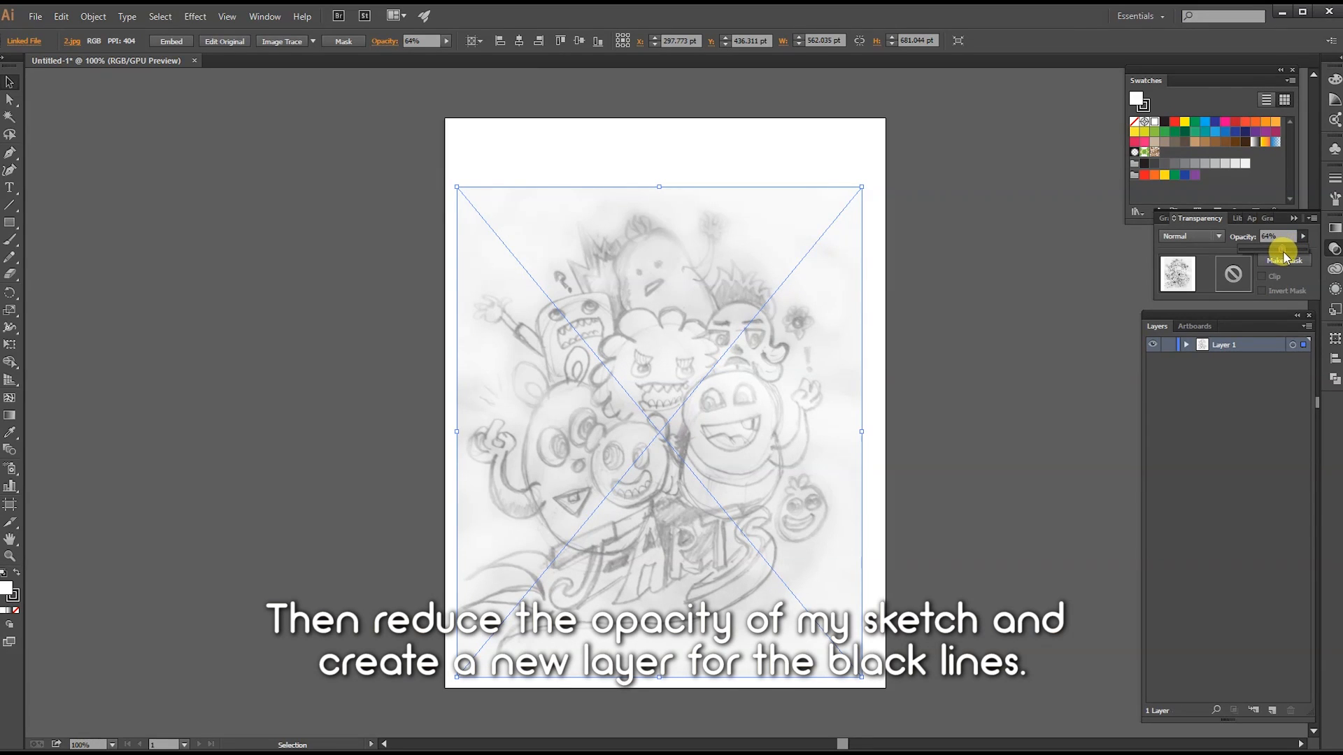
- Lock the sketch layer and add a new layer above it for the black line art
left_click(1167, 345)
left_click(1271, 709)
- Trace the small front character's round head and two ears with the Paintbrush, using the 5 pt. Round brush in black
left_click(9, 239)
left_click_drag(528, 294, 544, 351)
key("ctrl+z")
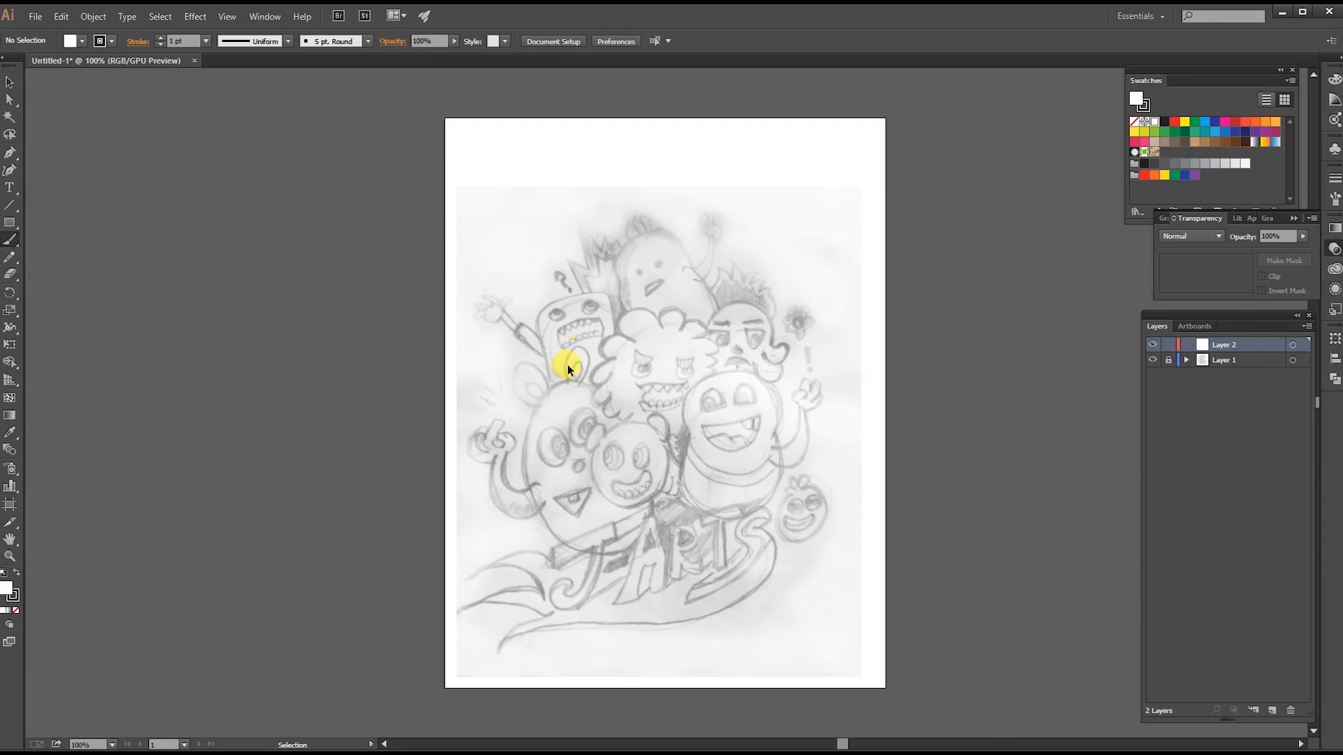
key("ctrl+equal")
key("ctrl+equal")
left_click_drag(557, 506, 446, 442)
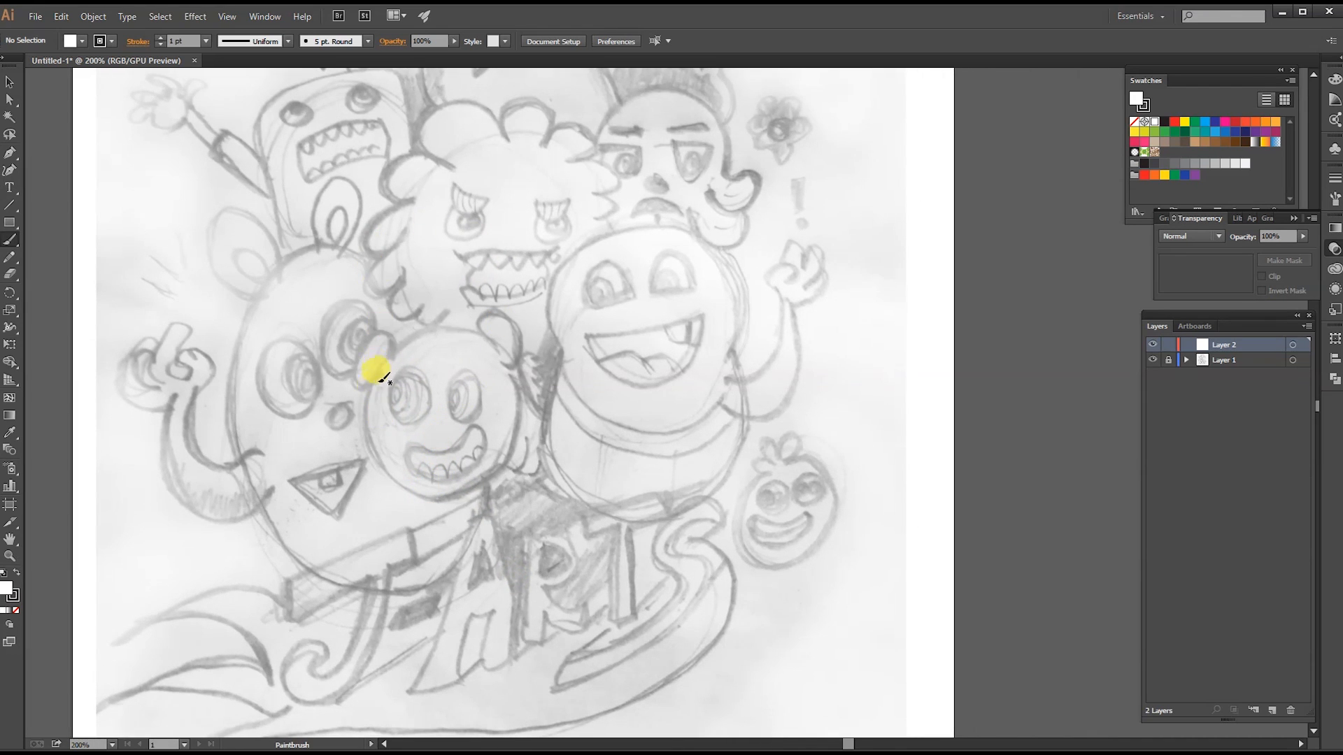
mouse_move(369, 382)
left_mouse_down()
mouse_move(372, 451)
mouse_move(436, 498)
mouse_move(497, 471)
mouse_move(514, 367)
left_mouse_up()
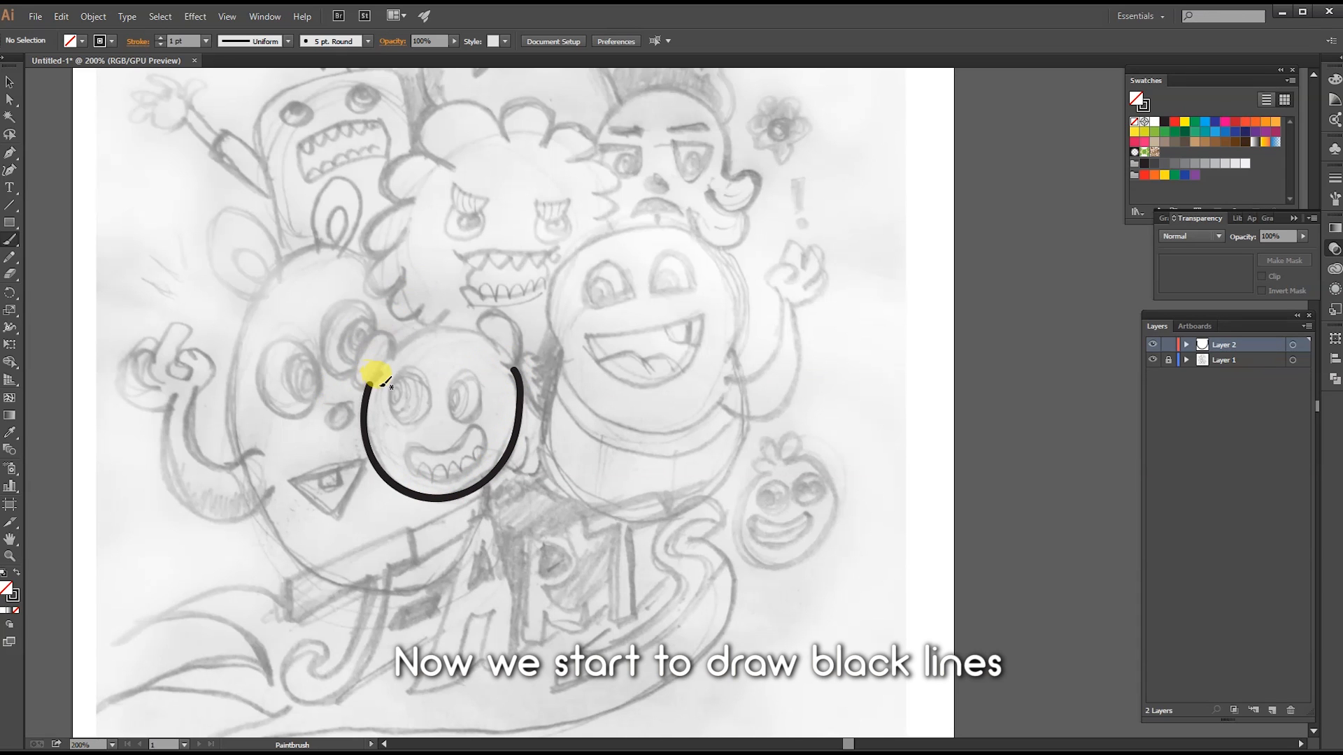
mouse_move(377, 382)
left_mouse_down()
mouse_move(377, 331)
mouse_move(409, 351)
mouse_move(437, 328)
mouse_move(500, 335)
mouse_move(483, 349)
mouse_move(500, 312)
mouse_move(522, 336)
mouse_move(505, 367)
left_mouse_up()
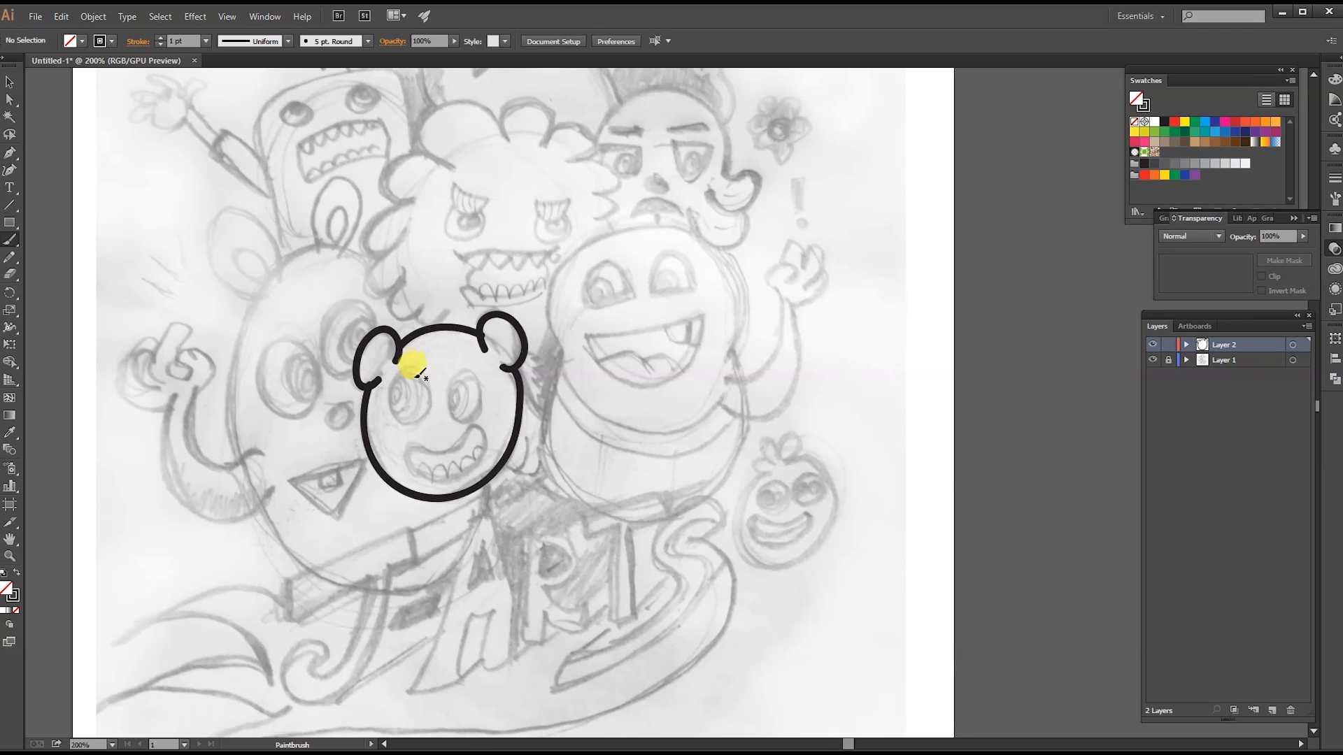
- Draw two ellipses with a 5 pt stroke over the small front character's eyes
left_click(10, 152)
left_click(9, 223)
left_click(70, 257)
left_click_drag(389, 375, 431, 424)
left_click(206, 40)
left_click(227, 169)
left_click_drag(450, 372, 493, 421)
- Trace the small front character's curved smile as a closed path with the Pen tool
left_click(10, 153)
left_click(404, 453)
left_click_drag(423, 478, 413, 441)
- Refine the smile's curve by adjusting its anchor points and handles to follow the sketch
key("a")
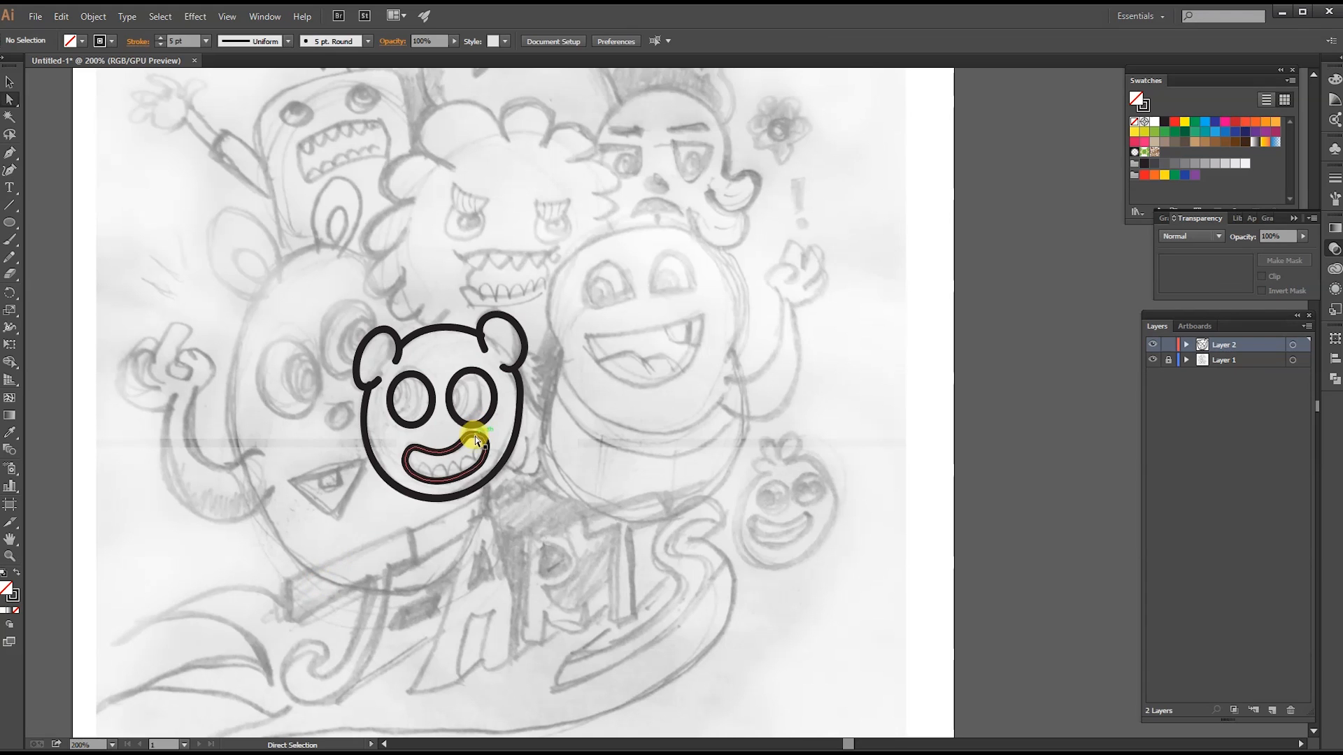
left_click(486, 435)
left_click(400, 568)
key("ctrl+equal")
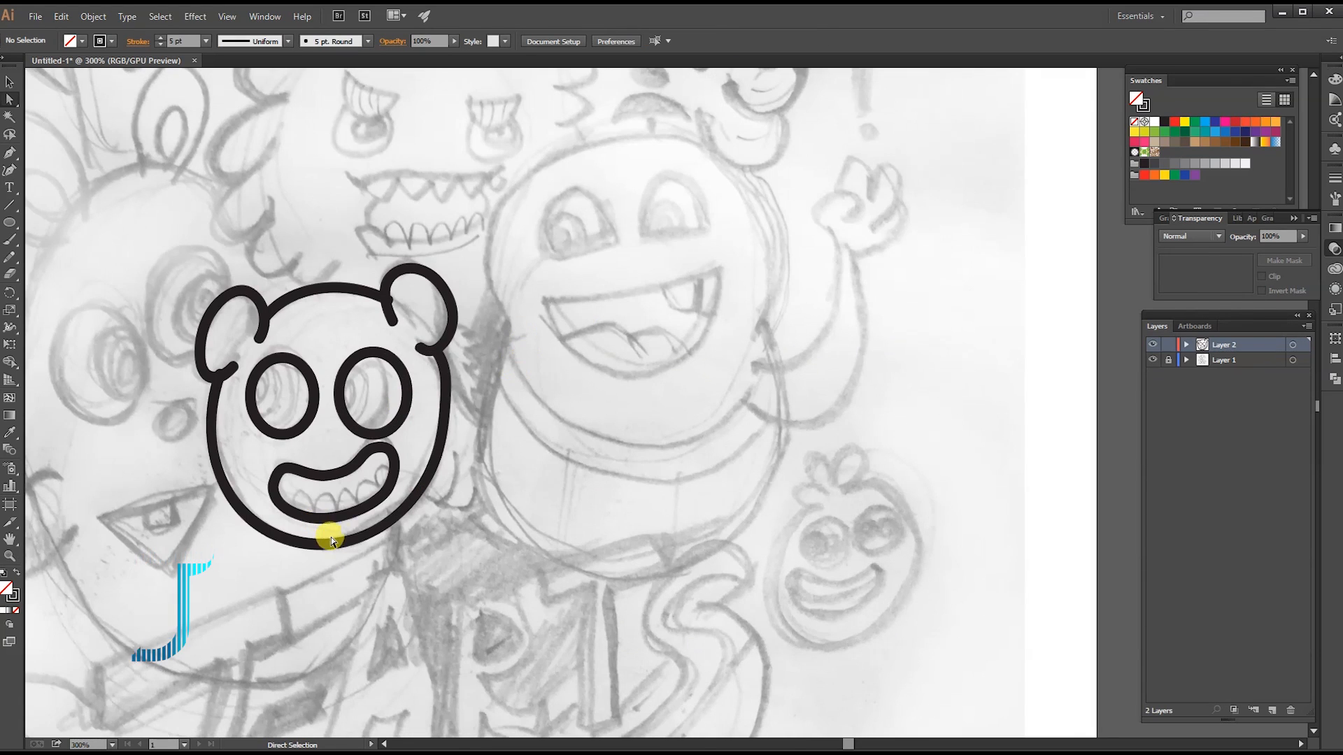
left_click(358, 523)
left_click_drag(387, 489, 404, 473)
left_click(274, 484)
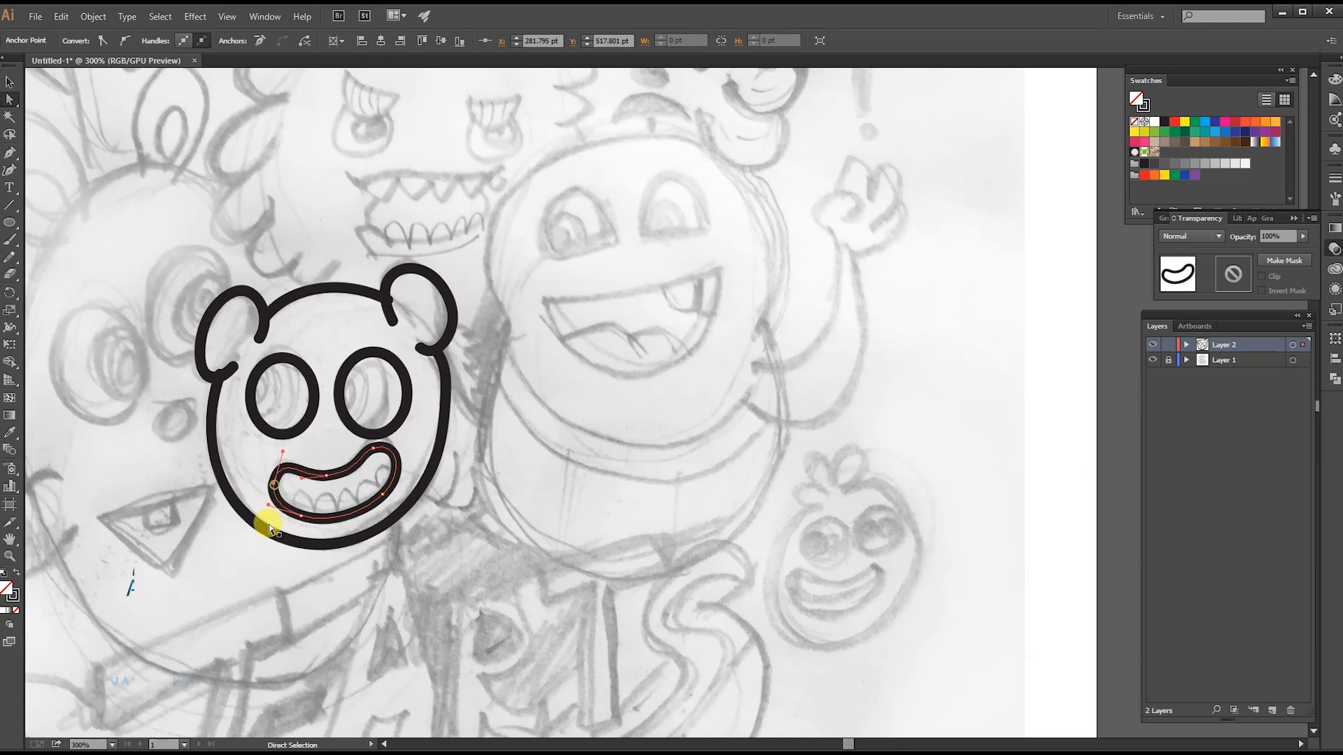
left_click_drag(270, 509, 278, 451)
left_click_drag(273, 508, 274, 510)
left_click(275, 633)
- Paint the small front character's row of lower teeth and the black pupils inside both eyes
key("b")
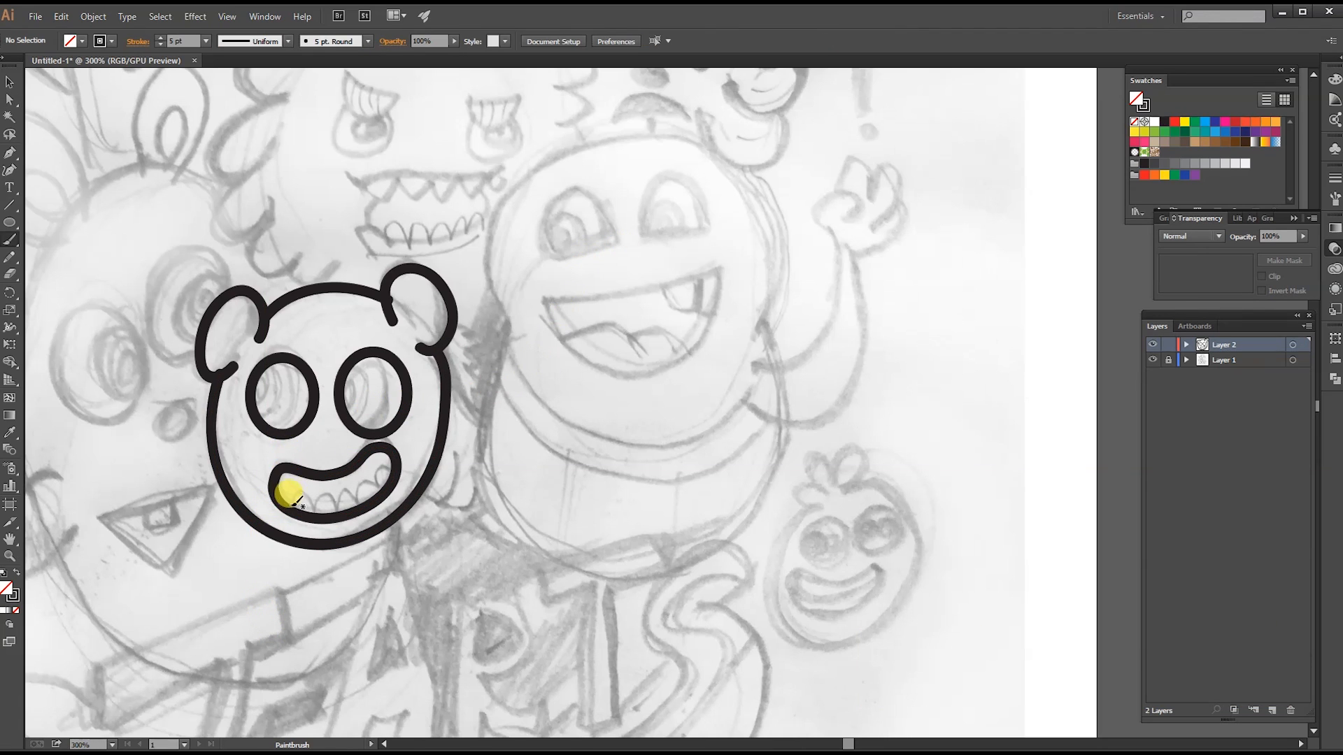
mouse_move(306, 496)
left_mouse_down()
mouse_move(353, 501)
mouse_move(311, 499)
mouse_move(326, 479)
mouse_move(340, 500)
mouse_move(339, 477)
mouse_move(359, 492)
mouse_move(356, 470)
mouse_move(357, 487)
mouse_move(405, 463)
mouse_move(386, 484)
mouse_move(384, 450)
left_mouse_up()
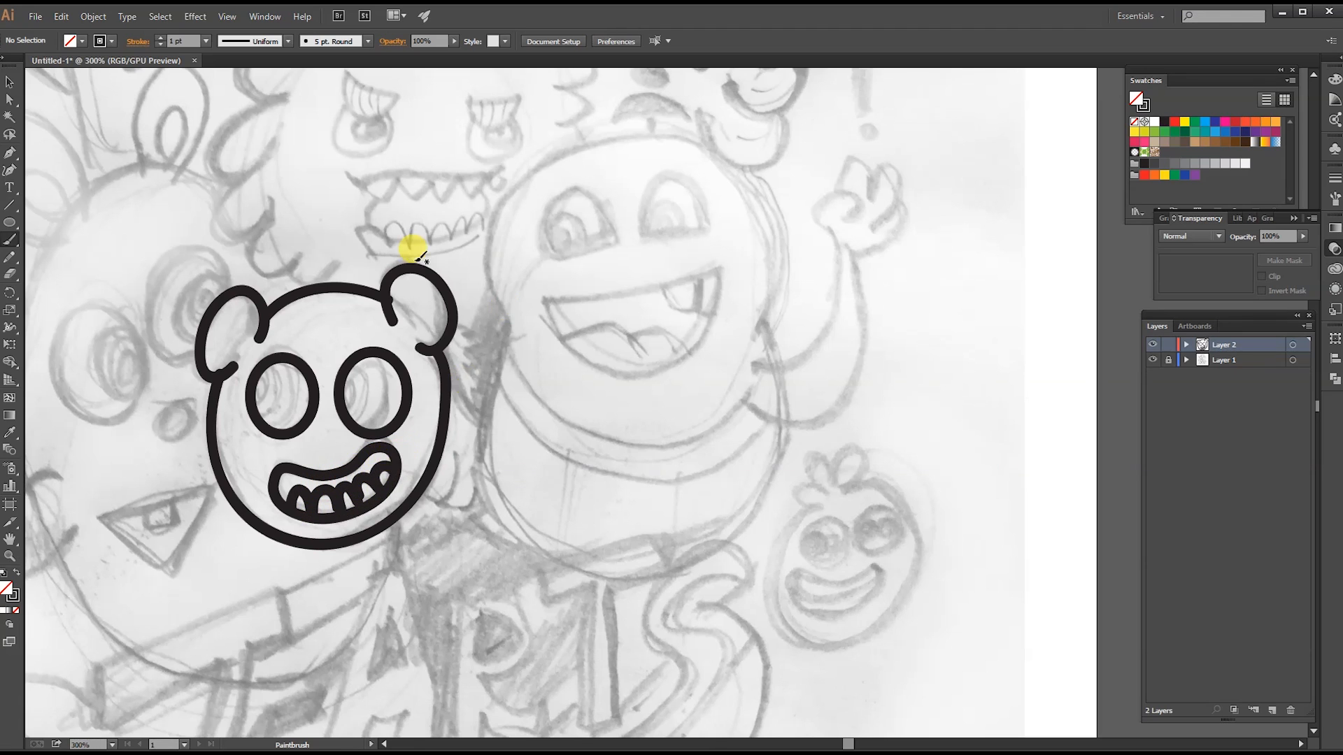
left_click_drag(285, 365, 280, 421)
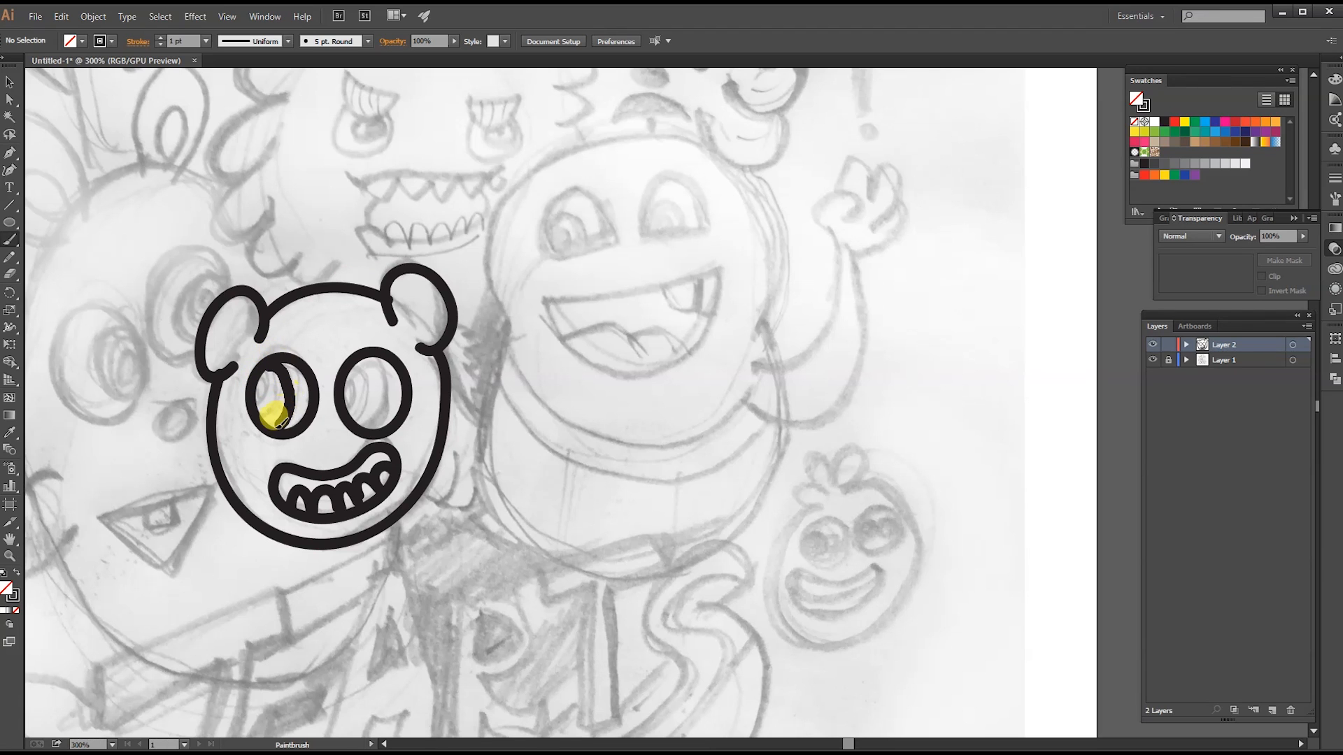
mouse_move(360, 358)
left_mouse_down()
mouse_move(381, 407)
mouse_move(365, 423)
mouse_move(348, 391)
left_mouse_up()
left_click_drag(260, 376, 259, 391)
- Trace the laughing character's head outline with the Paintbrush and smooth its left side by adjusting the anchor points
mouse_move(386, 520)
left_mouse_down()
mouse_move(348, 516)
mouse_move(263, 566)
left_mouse_up()
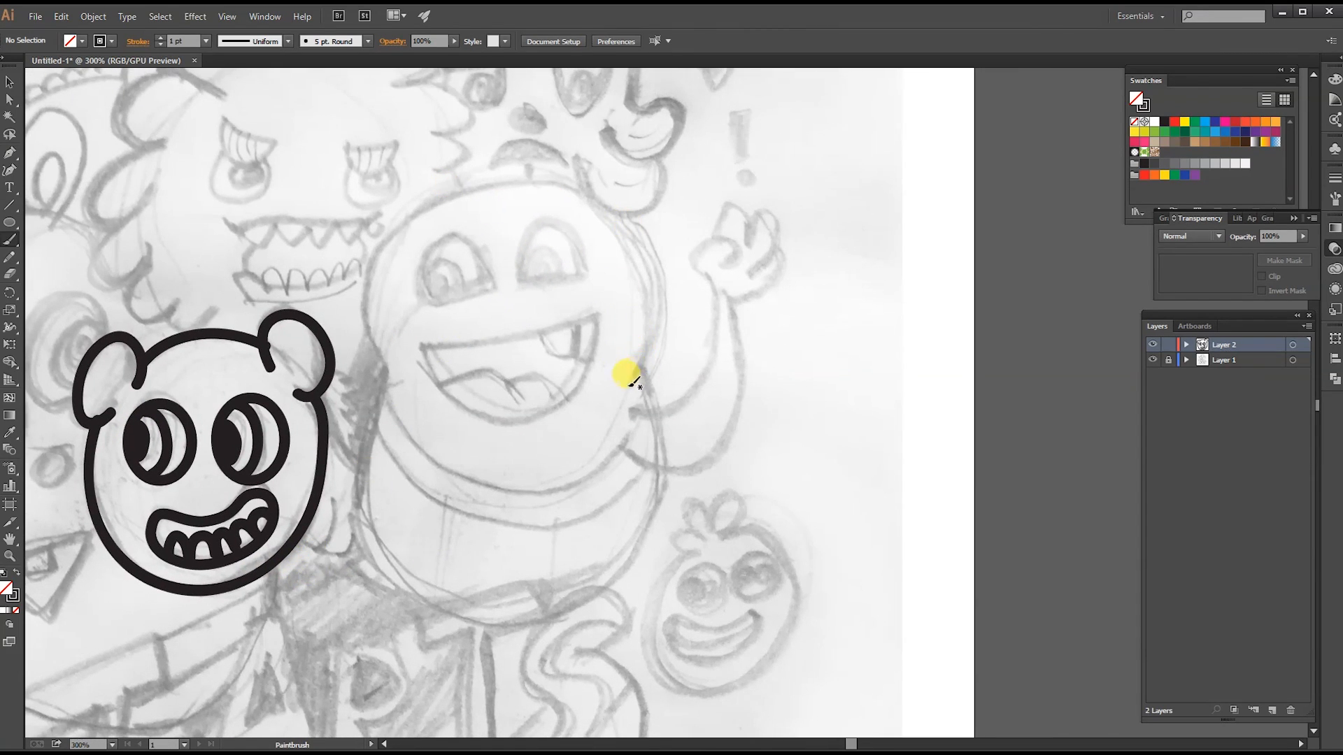
mouse_move(651, 335)
left_mouse_down()
mouse_move(632, 226)
mouse_move(595, 186)
mouse_move(493, 177)
mouse_move(388, 224)
mouse_move(369, 291)
mouse_move(379, 349)
mouse_move(440, 397)
left_mouse_up()
key("a")
left_click(376, 233)
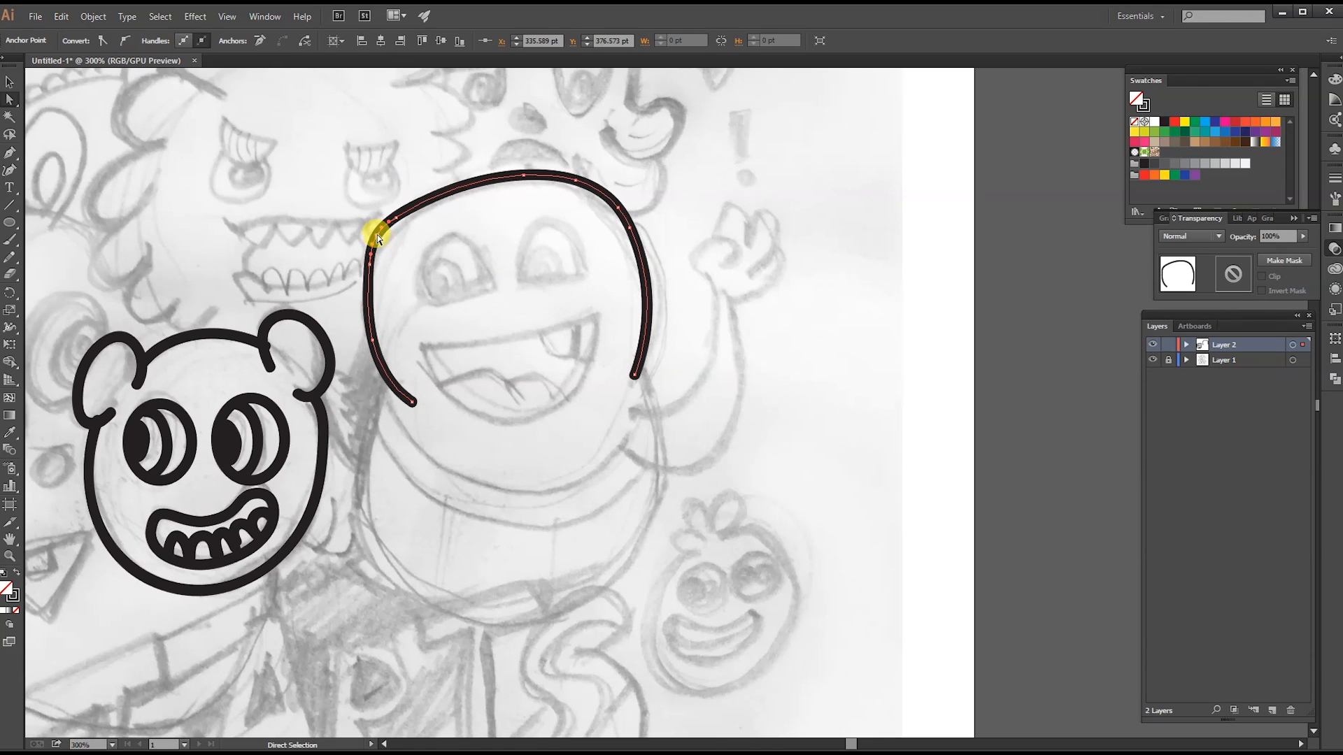
left_click_drag(388, 219, 364, 278)
key("ctrl+z")
left_click(396, 218)
left_click(373, 341)
left_click_drag(376, 361, 382, 377)
left_click(396, 218)
left_click(462, 224)
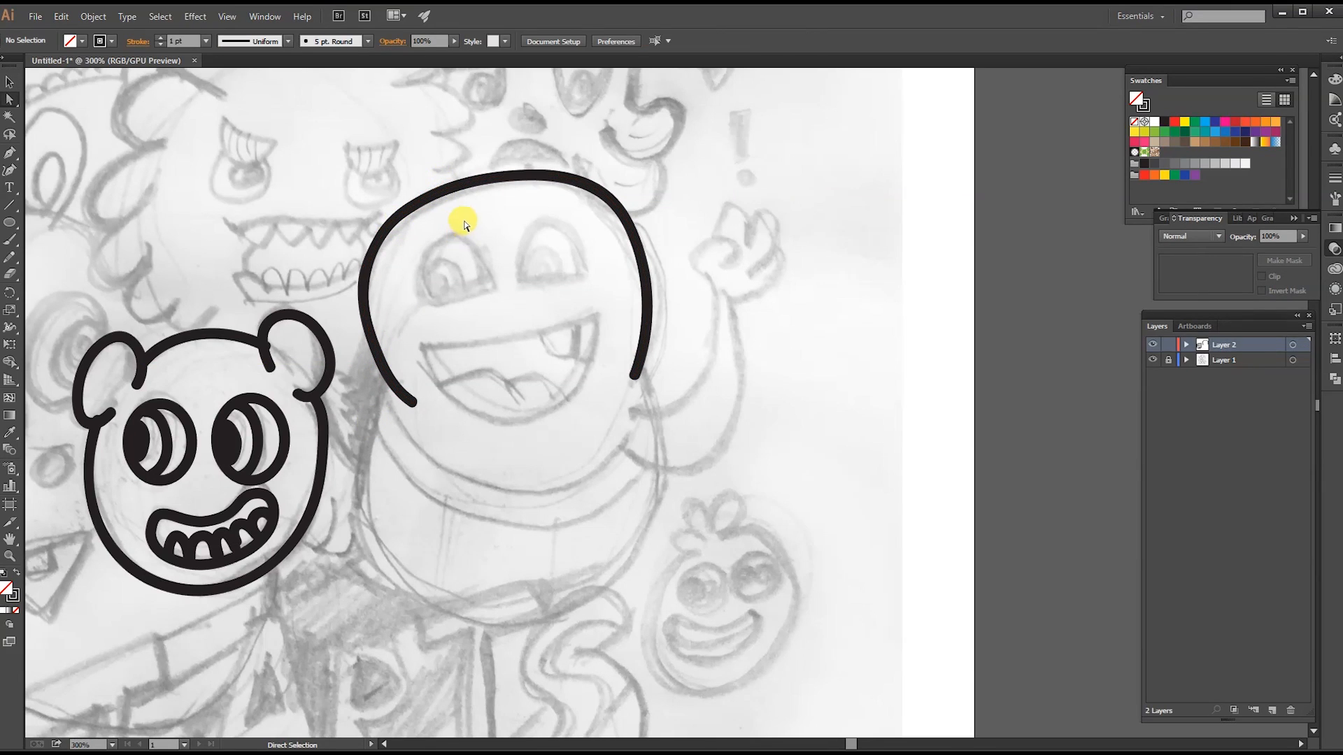
- Paint the laughing character's rounded lower body and its raised arm with the hand
key("b")
scroll(465, 315, "down", 2)
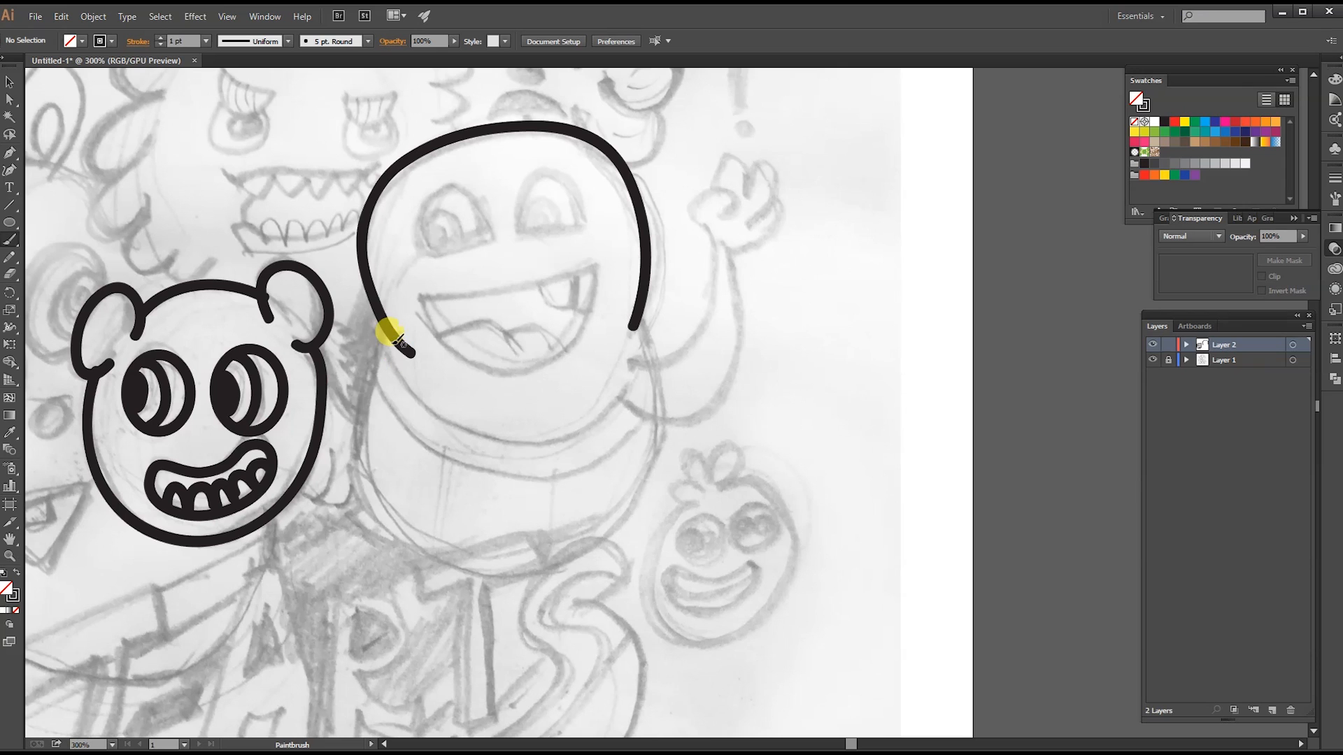
key("ctrl+minus")
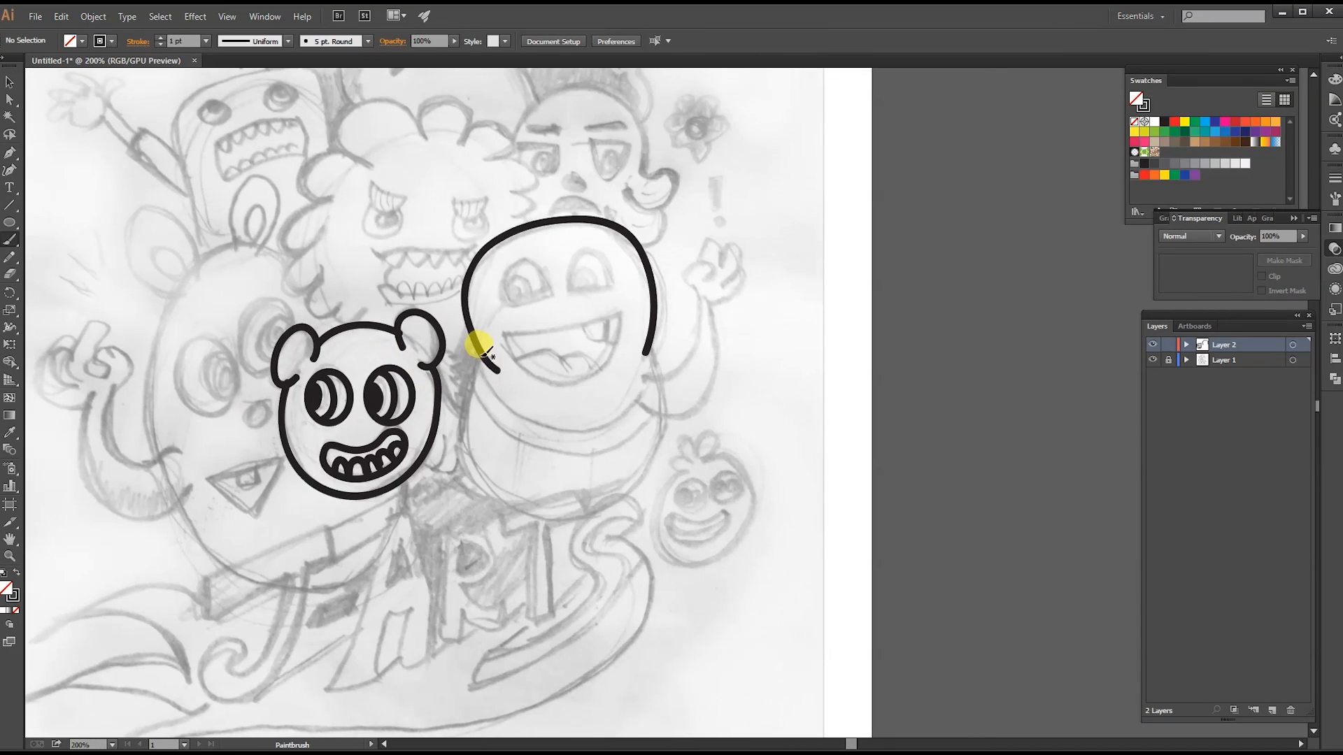
mouse_move(449, 356)
left_mouse_down()
mouse_move(406, 281)
mouse_move(455, 296)
mouse_move(429, 373)
left_mouse_up()
left_click_drag(479, 427, 555, 428)
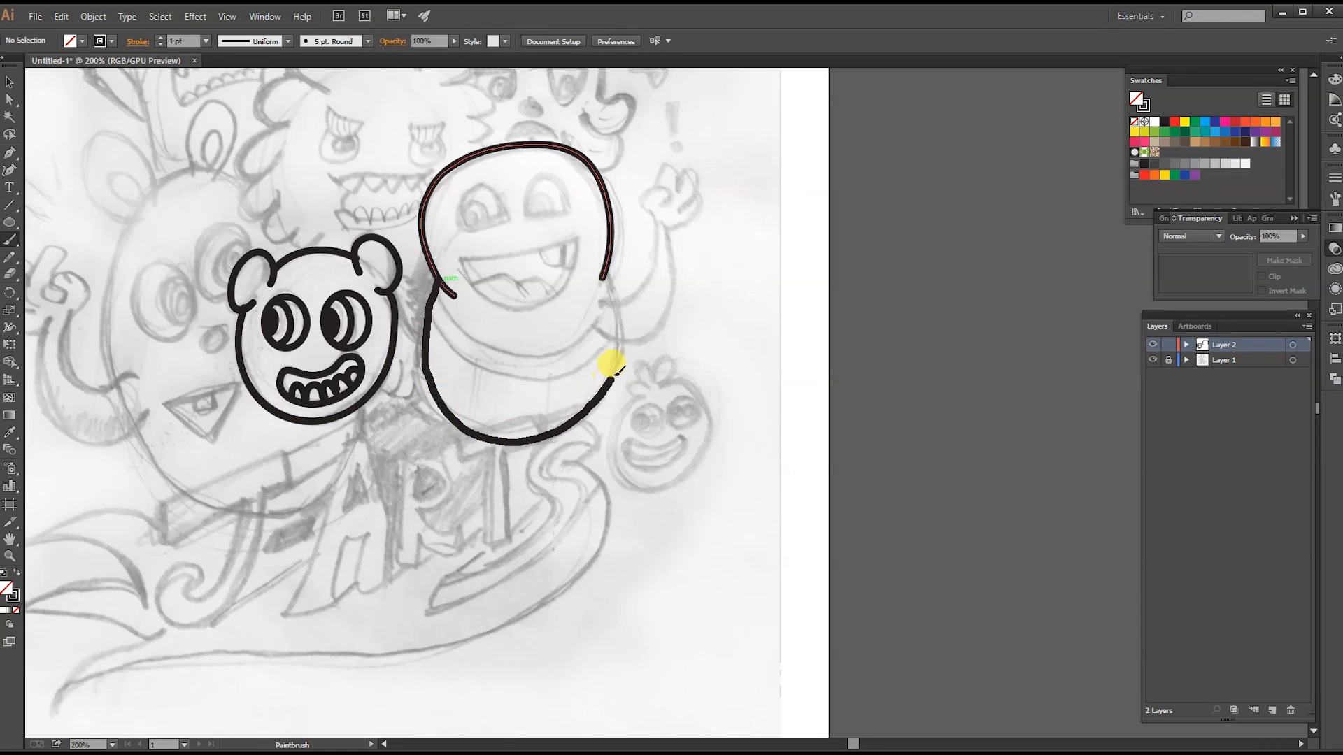
left_click_drag(632, 336, 629, 338)
key("ctrl+z")
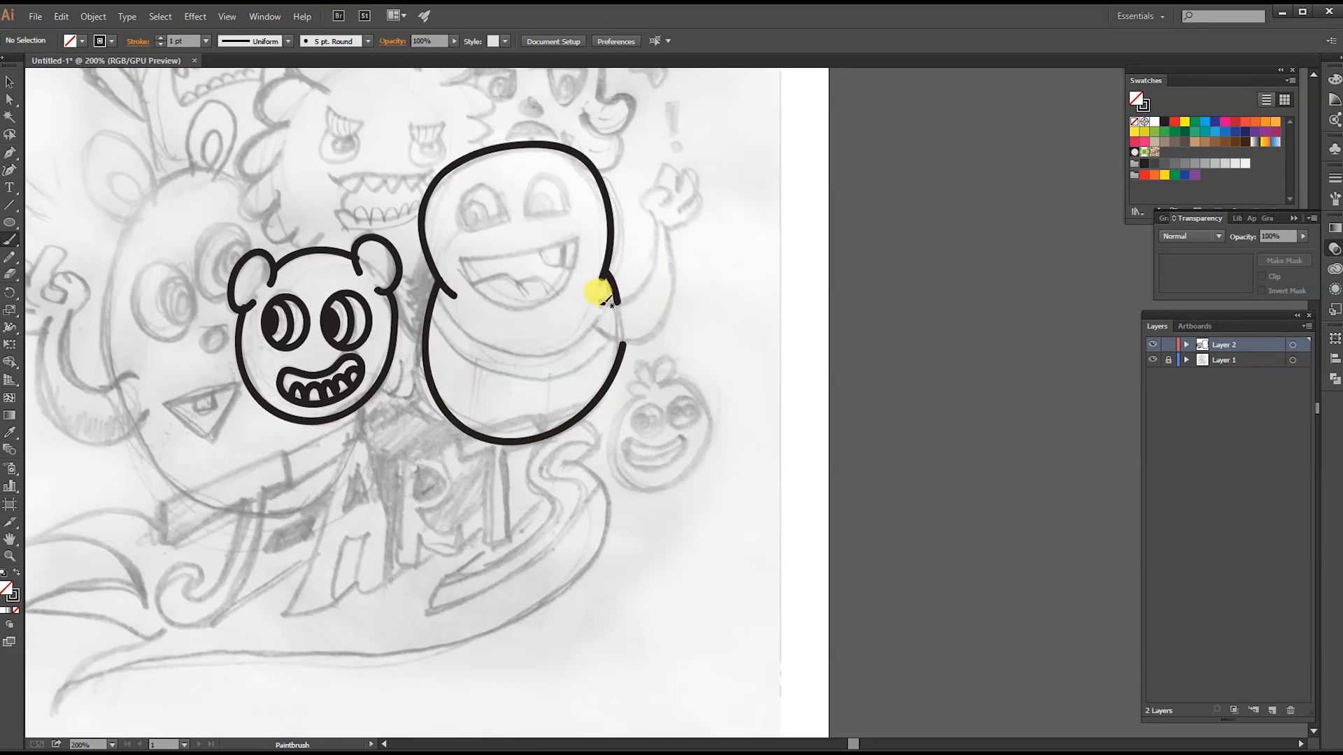
left_click_drag(640, 295, 659, 216)
mouse_move(596, 328)
left_mouse_down()
mouse_move(636, 343)
mouse_move(686, 174)
mouse_move(674, 168)
mouse_move(695, 186)
mouse_move(682, 226)
left_mouse_up()
- Paint the laughing character's half-round eyes with pupils and its open mouth with a tooth and tongue
mouse_move(459, 230)
left_mouse_down()
mouse_move(497, 183)
mouse_move(455, 233)
left_mouse_up()
mouse_move(523, 217)
left_mouse_down()
mouse_move(535, 185)
mouse_move(570, 210)
left_mouse_up()
mouse_move(458, 262)
left_mouse_down()
mouse_move(577, 245)
mouse_move(549, 299)
mouse_move(586, 238)
left_mouse_up()
mouse_move(483, 286)
left_mouse_down()
mouse_move(510, 270)
mouse_move(546, 289)
mouse_move(575, 258)
left_mouse_up()
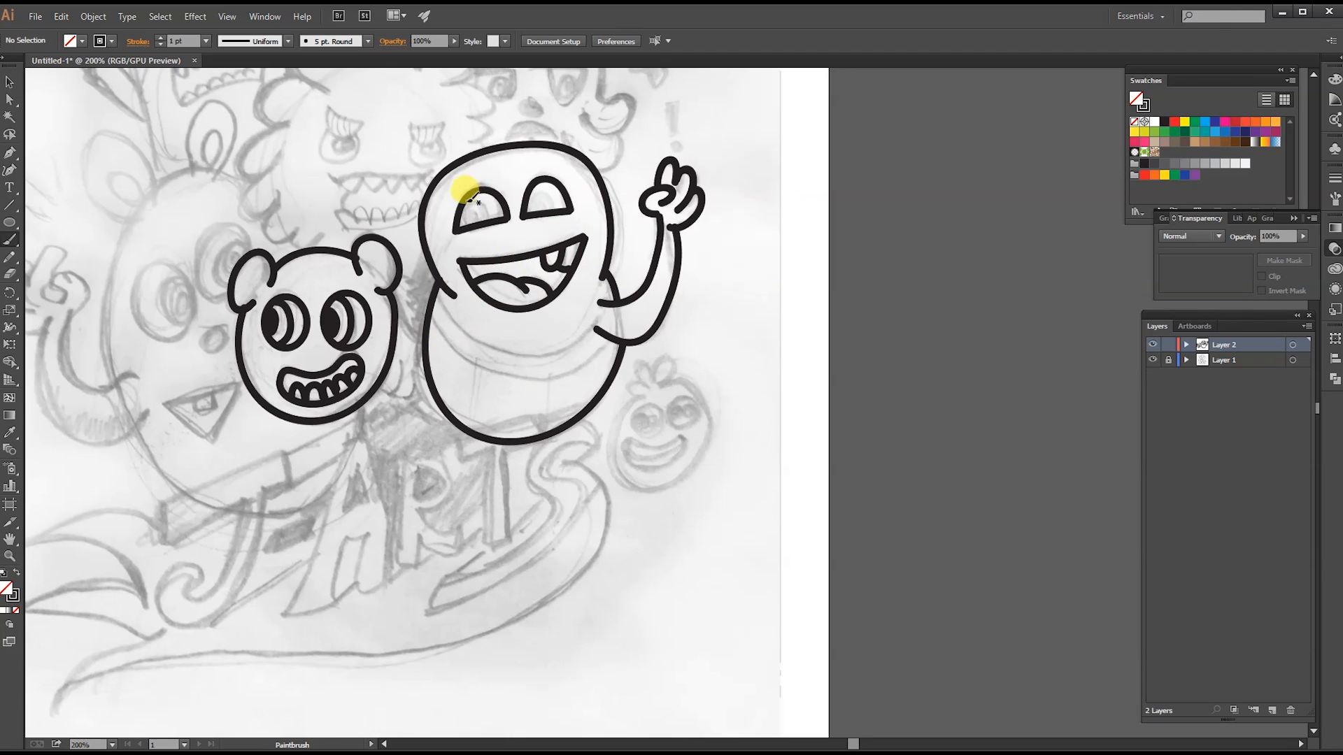
mouse_move(493, 210)
left_mouse_down()
mouse_move(471, 208)
mouse_move(484, 217)
left_mouse_up()
left_click_drag(537, 193, 549, 210)
left_click_drag(470, 217, 482, 217)
- Paint the curly character's wavy outline and its angry eyes with brows and pupils
mouse_move(322, 231)
left_mouse_down()
mouse_move(343, 372)
mouse_move(304, 259)
mouse_move(393, 174)
mouse_move(491, 197)
mouse_move(494, 279)
left_mouse_up()
left_click_drag(346, 241, 349, 238)
left_click_drag(427, 253, 469, 252)
mouse_move(348, 272)
left_mouse_down()
mouse_move(369, 298)
mouse_move(458, 284)
mouse_move(438, 295)
mouse_move(373, 274)
mouse_move(454, 283)
left_mouse_up()
- Paint the curly character's mouth with two rows of pointed teeth and add the short lines in its brows
left_click_drag(403, 319, 447, 318)
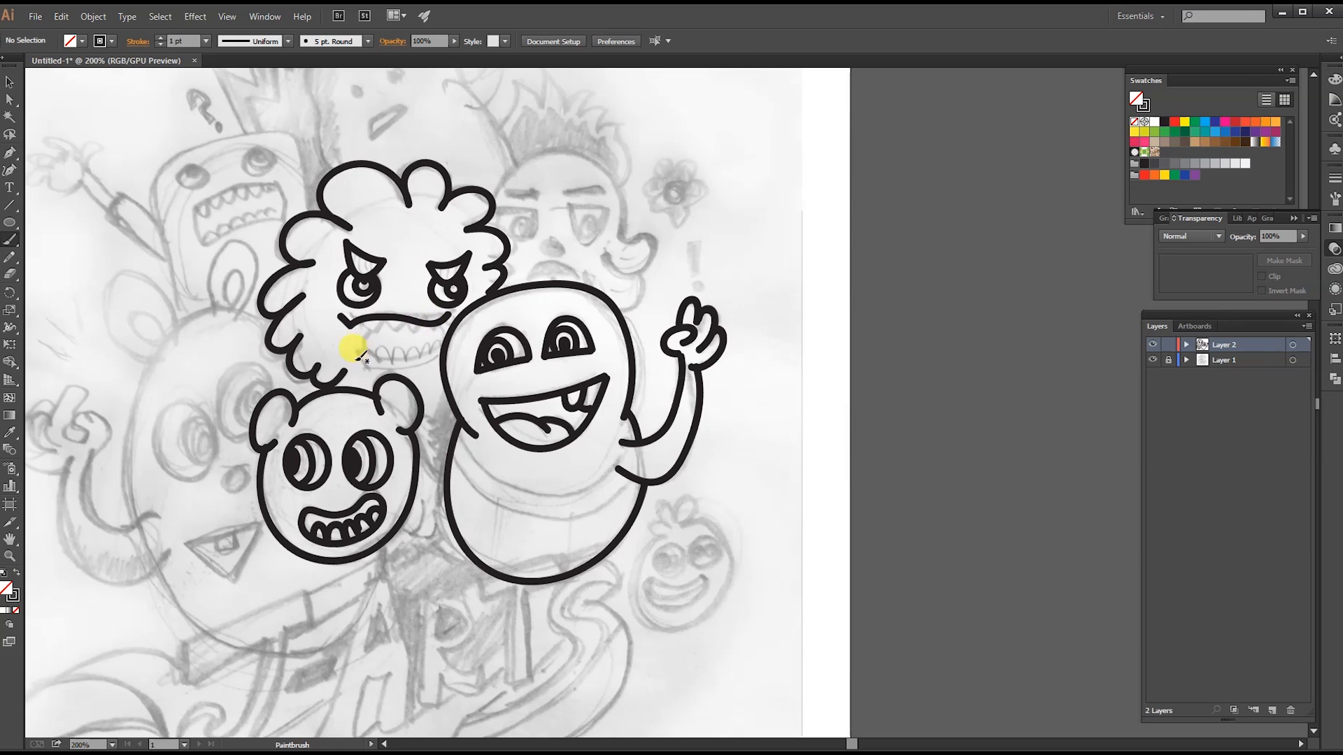
left_click_drag(355, 355, 436, 352)
left_click_drag(341, 314, 438, 321)
left_click_drag(361, 358, 426, 354)
left_click_drag(357, 253, 365, 272)
left_click_drag(452, 263, 444, 274)
- Paint the gloomy character's head with its side curl, plus its flat eyebrows, half-closed eyes, nose and downturned mouth
mouse_move(492, 186)
left_mouse_down()
mouse_move(606, 153)
mouse_move(633, 261)
left_mouse_up()
left_click_drag(571, 207, 605, 211)
mouse_move(571, 208)
left_mouse_down()
mouse_move(590, 238)
mouse_move(605, 212)
left_mouse_up()
left_click_drag(501, 209, 539, 207)
left_click_drag(502, 211, 600, 193)
left_click_drag(512, 228, 597, 232)
left_click_drag(519, 236, 591, 236)
left_click_drag(530, 276, 578, 275)
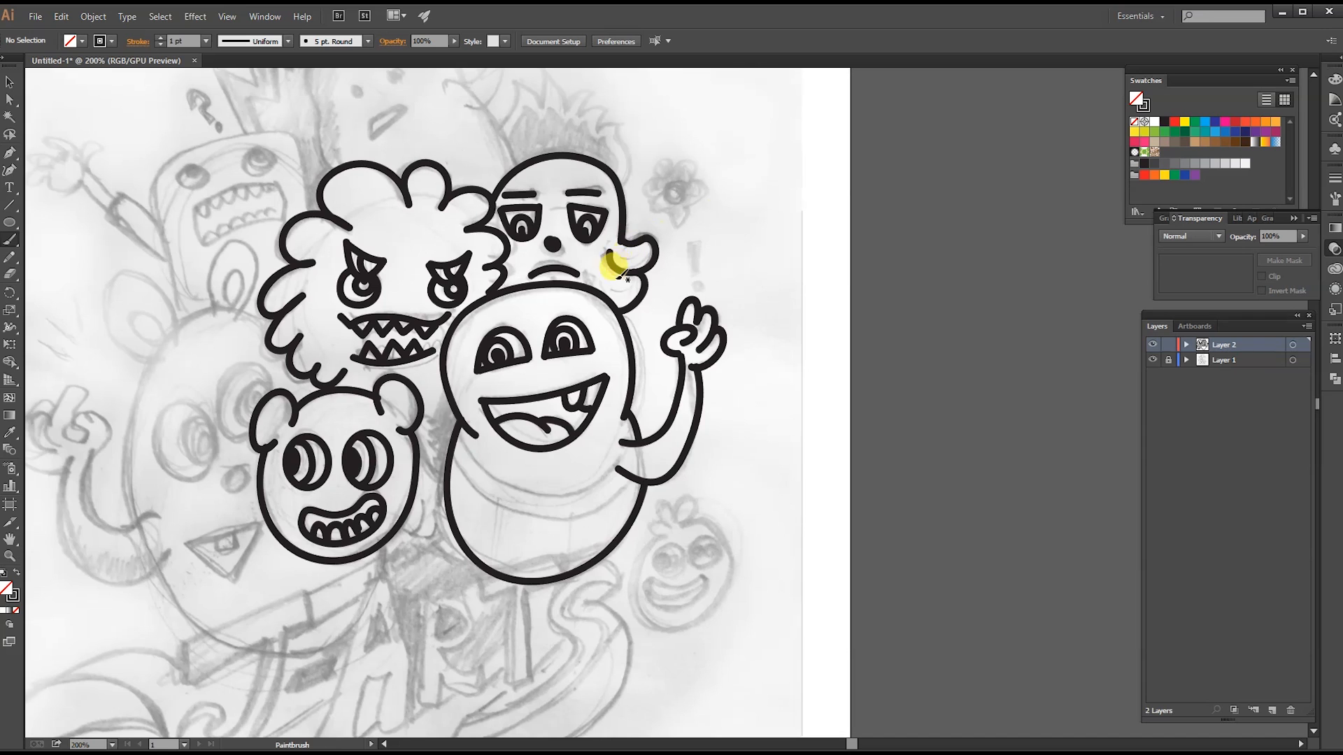
- Paint the topmost character's body and face, its leaf-like hair tuft and its waving arm with the hand
scroll(471, 215, "up", 4)
mouse_move(338, 308)
left_mouse_down()
mouse_move(417, 114)
mouse_move(381, 170)
mouse_move(467, 231)
mouse_move(516, 176)
left_mouse_up()
left_click_drag(494, 262, 526, 318)
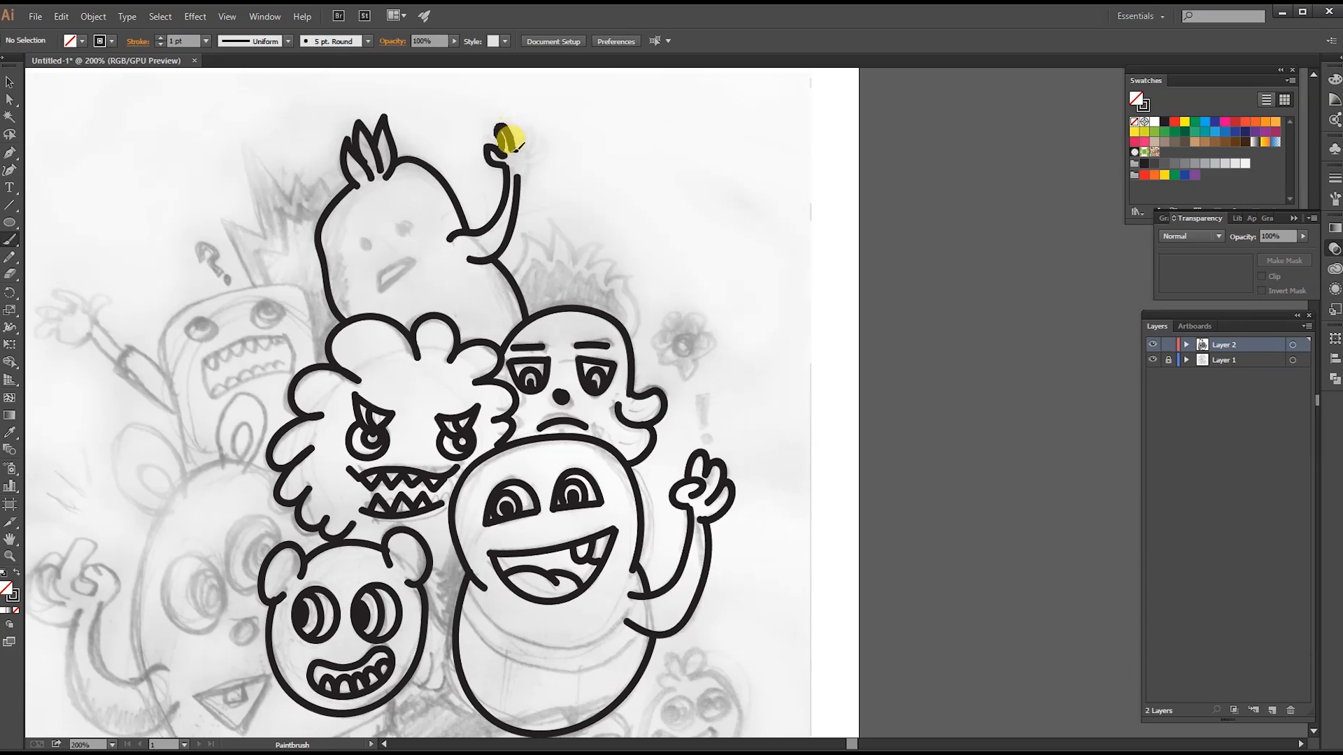
left_click_drag(521, 140, 538, 163)
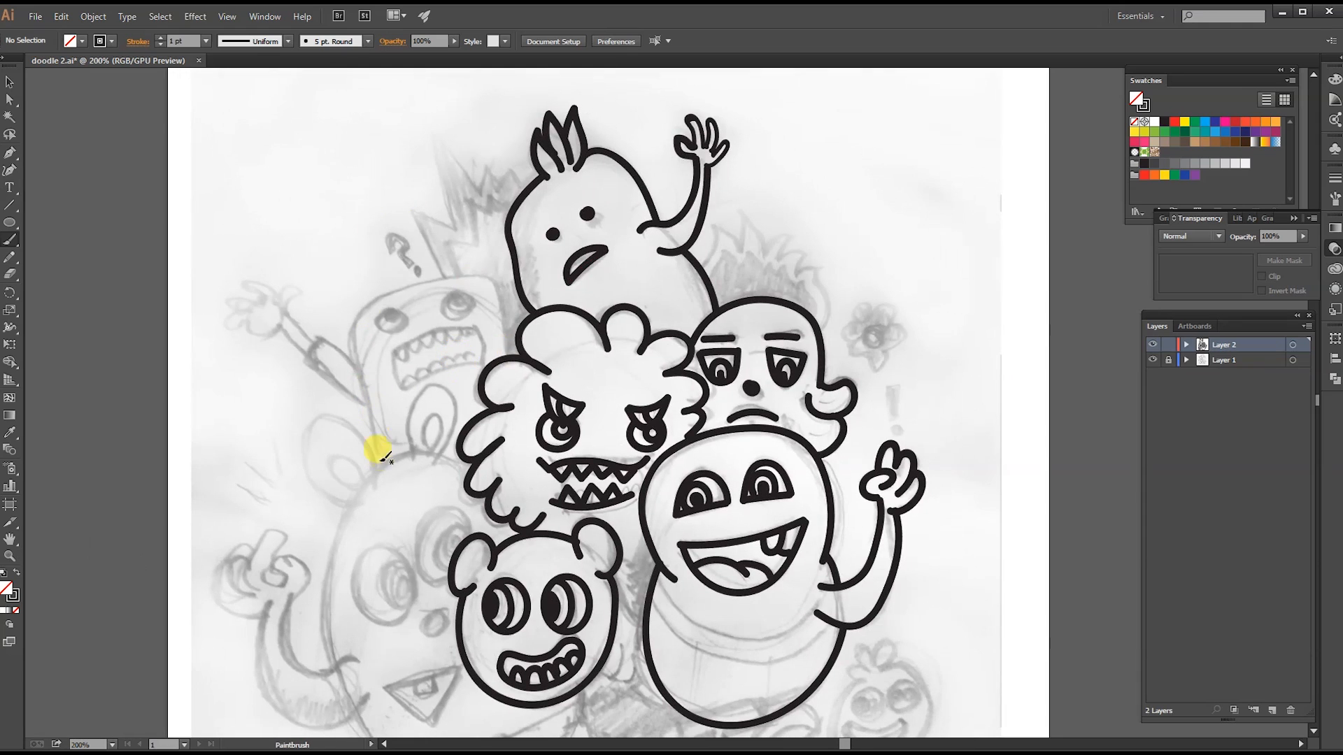
- Paint the boxy character's outline, round eyes and toothy mouth, together with its outstretched arm and hand
mouse_move(507, 358)
left_mouse_down()
mouse_move(495, 285)
mouse_move(375, 389)
mouse_move(383, 465)
left_mouse_up()
left_click_drag(397, 316, 392, 322)
left_click_drag(456, 299, 464, 299)
mouse_move(400, 371)
left_mouse_down()
mouse_move(433, 384)
mouse_move(454, 323)
mouse_move(437, 327)
left_mouse_up()
key("ctrl+z")
mouse_move(442, 337)
left_mouse_down()
mouse_move(467, 316)
mouse_move(477, 330)
left_mouse_up()
left_click_drag(398, 372, 439, 372)
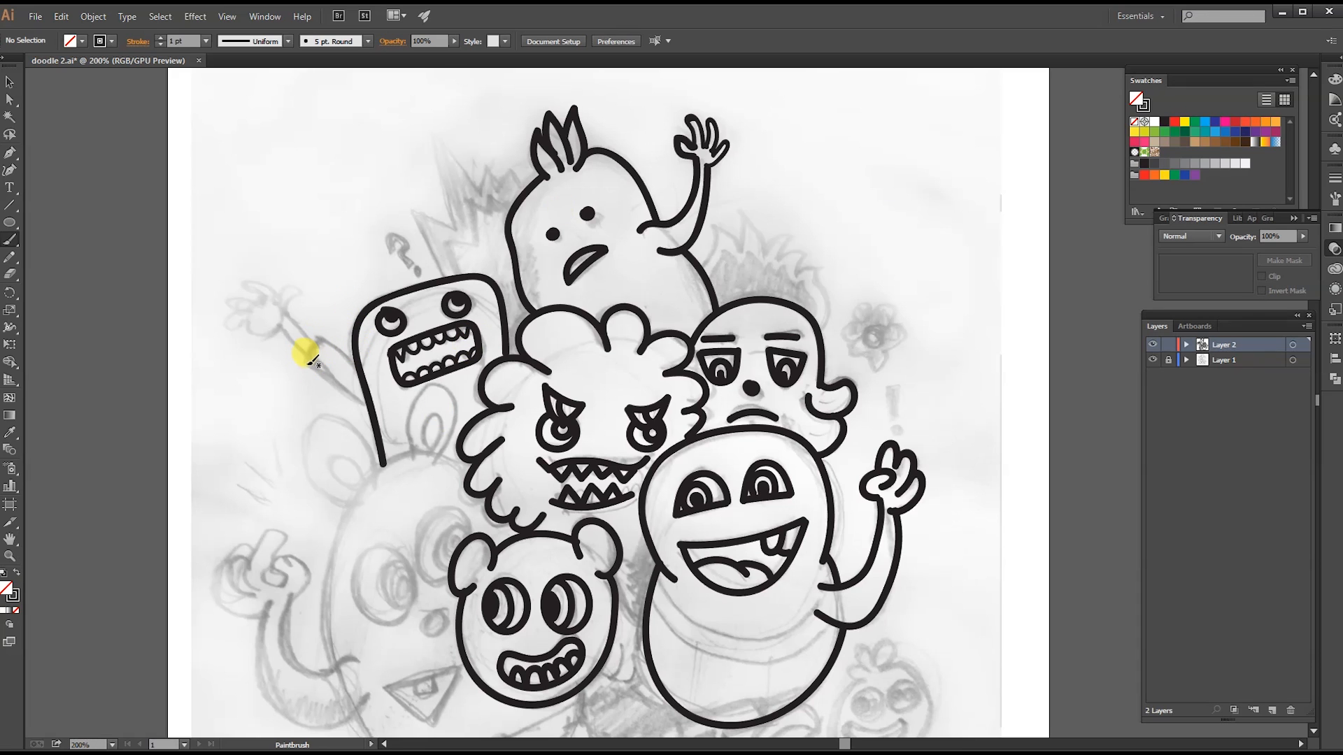
mouse_move(326, 331)
left_mouse_down()
mouse_move(228, 294)
mouse_move(278, 323)
left_mouse_up()
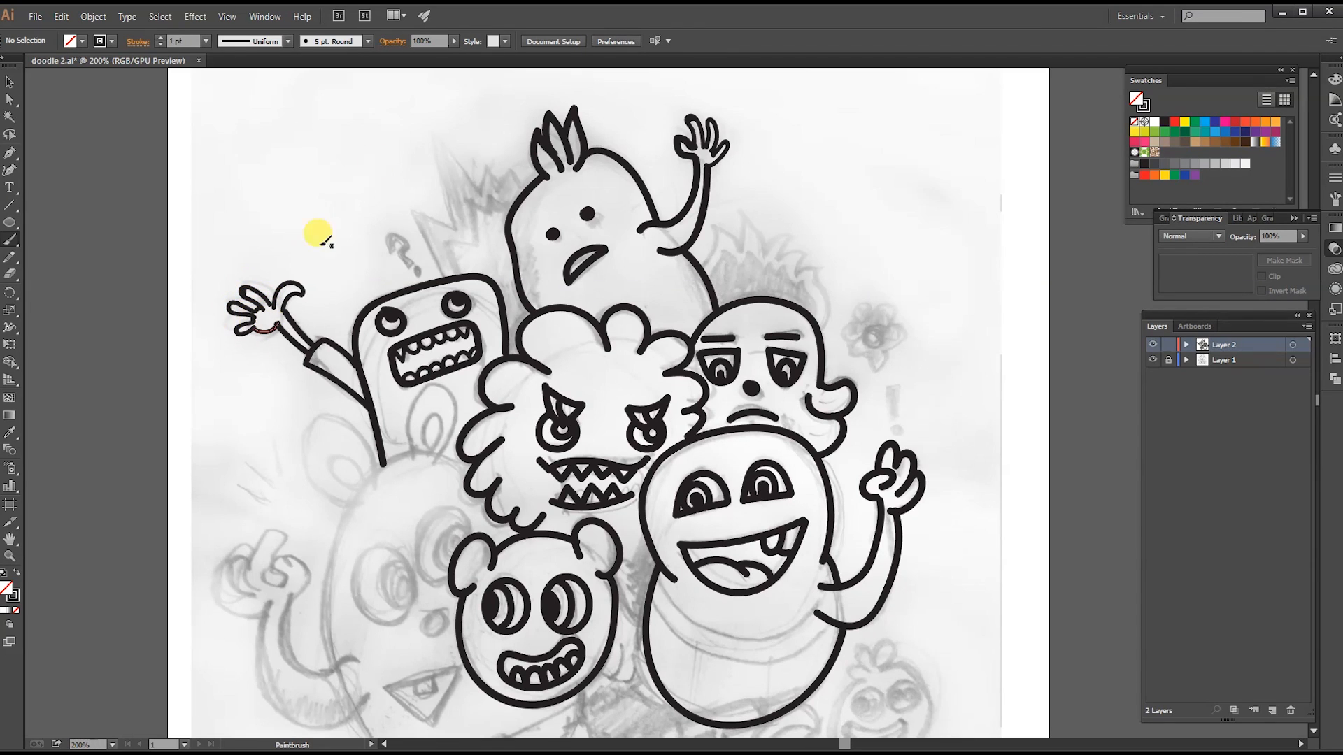
- Paint the egg-shaped character's body with its two ears, large eyes, nose, triangular mouth and raised arm
mouse_move(458, 471)
left_mouse_down()
mouse_move(498, 316)
mouse_move(496, 293)
mouse_move(449, 255)
mouse_move(466, 282)
mouse_move(396, 326)
mouse_move(366, 449)
mouse_move(405, 329)
mouse_move(419, 358)
left_mouse_up()
mouse_move(327, 305)
left_mouse_down()
mouse_move(395, 416)
mouse_move(428, 397)
left_mouse_up()
mouse_move(341, 256)
left_mouse_down()
mouse_move(297, 234)
mouse_move(287, 263)
mouse_move(325, 306)
left_mouse_up()
mouse_move(423, 402)
left_mouse_down()
mouse_move(532, 494)
mouse_move(630, 404)
left_mouse_up()
mouse_move(461, 306)
left_mouse_down()
mouse_move(437, 326)
mouse_move(461, 305)
left_mouse_up()
mouse_move(500, 294)
left_mouse_down()
mouse_move(464, 236)
mouse_move(517, 242)
left_mouse_up()
left_click_drag(456, 317, 458, 281)
mouse_move(500, 286)
left_mouse_down()
mouse_move(491, 258)
mouse_move(515, 232)
left_mouse_up()
left_click_drag(505, 259, 513, 242)
left_click_drag(484, 319, 495, 325)
mouse_move(499, 374)
left_mouse_down()
mouse_move(464, 413)
mouse_move(437, 396)
left_mouse_up()
- Paint the curved strokes beside the small front character and fill the gap next to the laughing character with black
left_click_drag(632, 384, 705, 399)
left_click_drag(663, 285, 692, 314)
left_click_drag(660, 381, 668, 343)
left_click_drag(673, 388, 688, 362)
left_click_drag(699, 220, 683, 273)
mouse_move(653, 326)
left_mouse_down()
mouse_move(673, 312)
mouse_move(653, 318)
mouse_move(653, 344)
mouse_move(675, 347)
left_mouse_up()
- Paint the small tufted round character beside the group, with its eyes and smiling mouth
left_click_drag(804, 412, 605, 378)
mouse_move(708, 386)
left_mouse_down()
mouse_move(686, 473)
mouse_move(699, 402)
left_mouse_up()
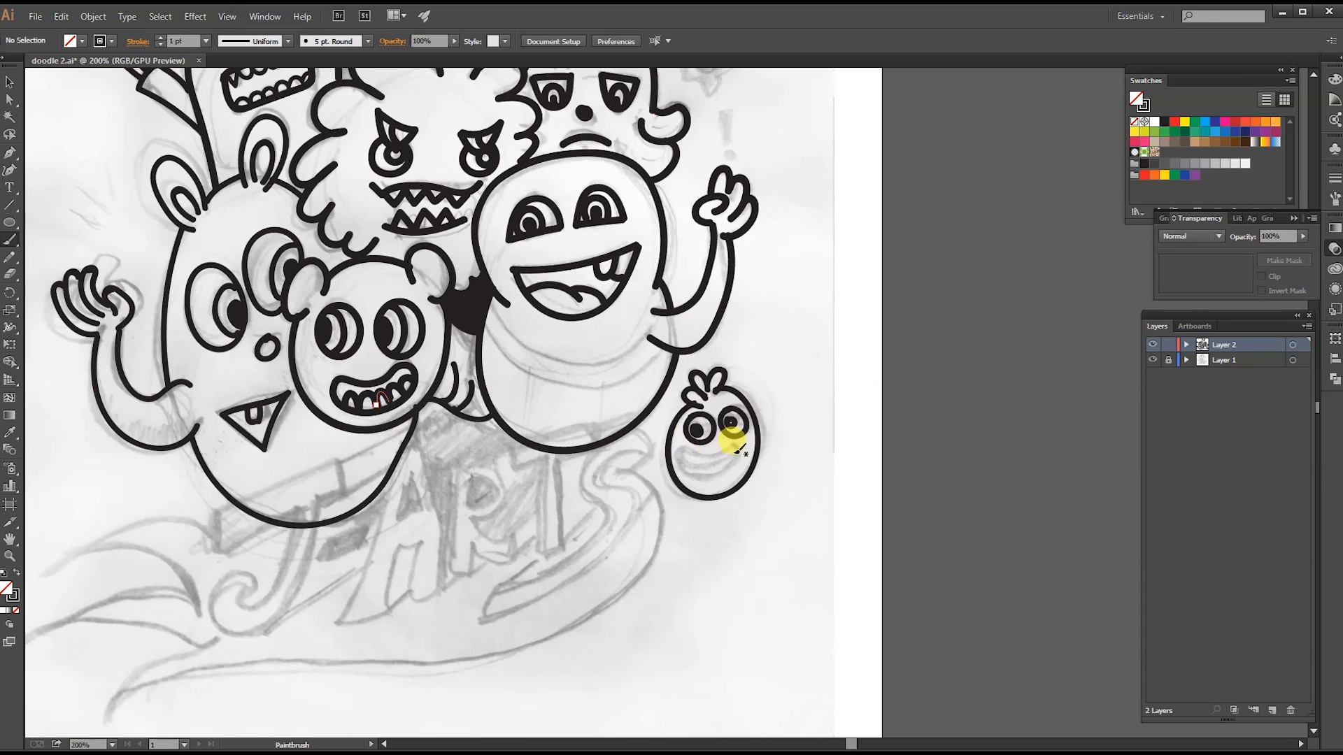
left_click_drag(686, 462, 726, 463)
- Add crease lines to the egg-shaped character's arm and black out the open mouths of the small, laughing and boxy characters around their teeth
left_click_drag(179, 421, 419, 536)
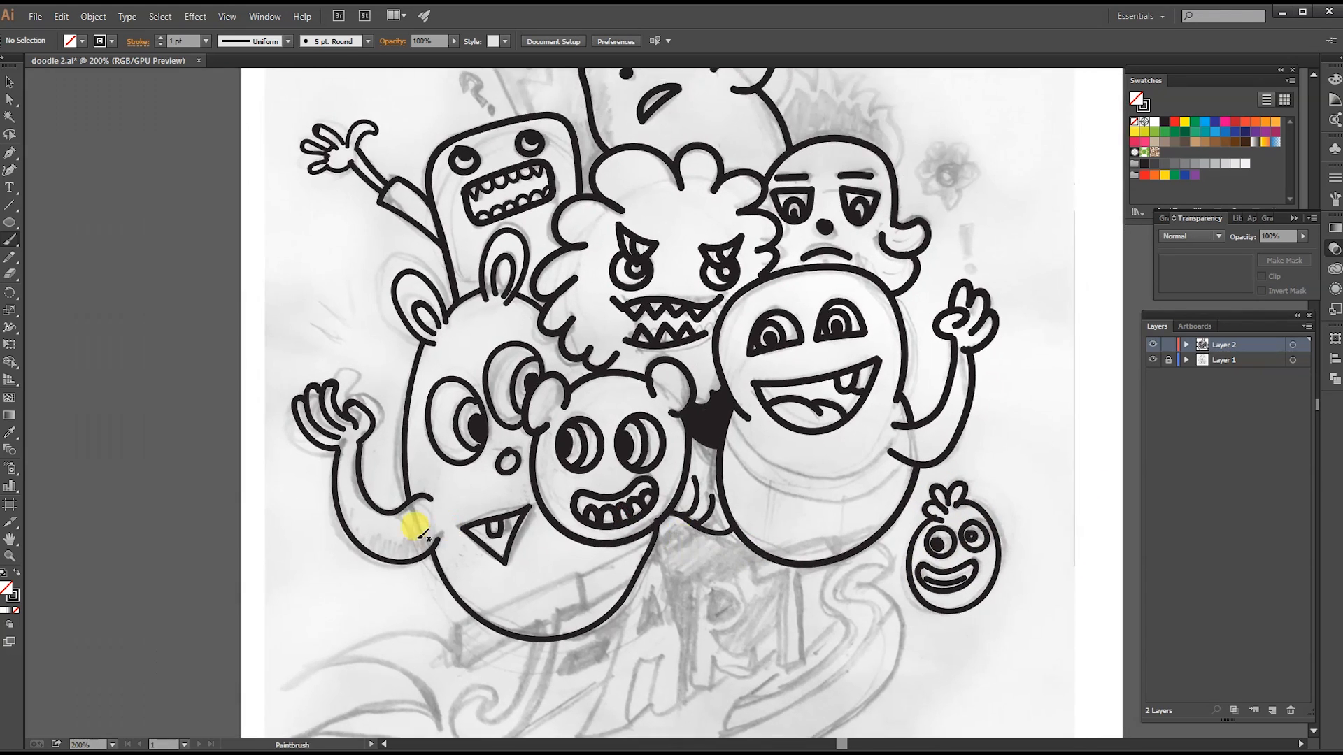
left_click_drag(430, 465, 410, 520)
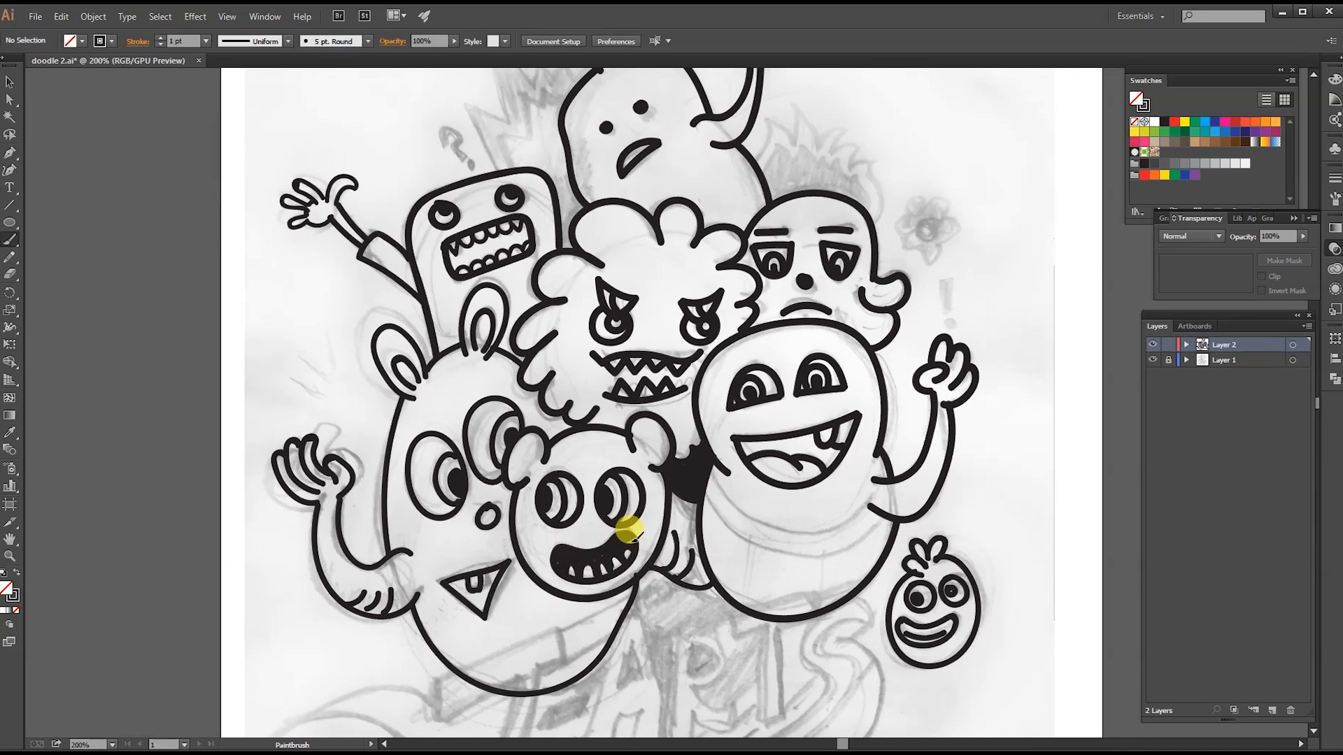
left_click_drag(766, 439, 830, 439)
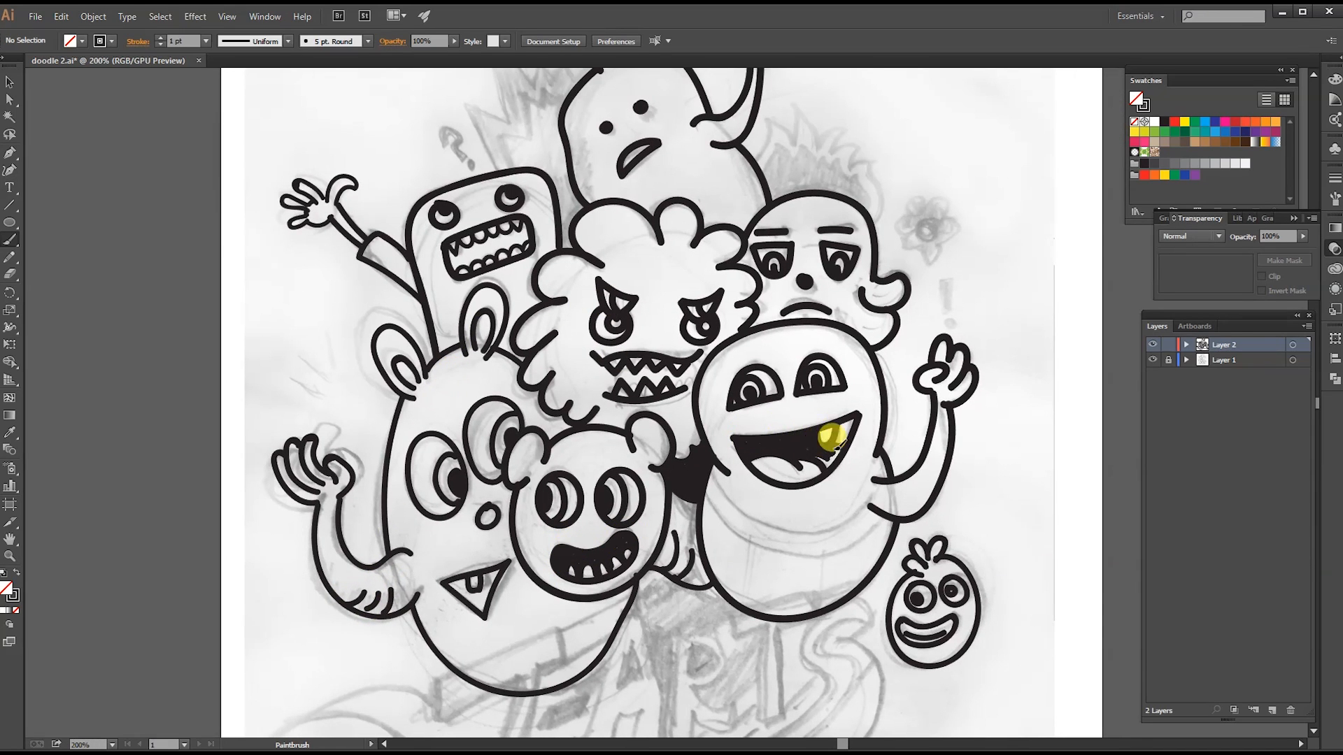
key("ctrl+plus")
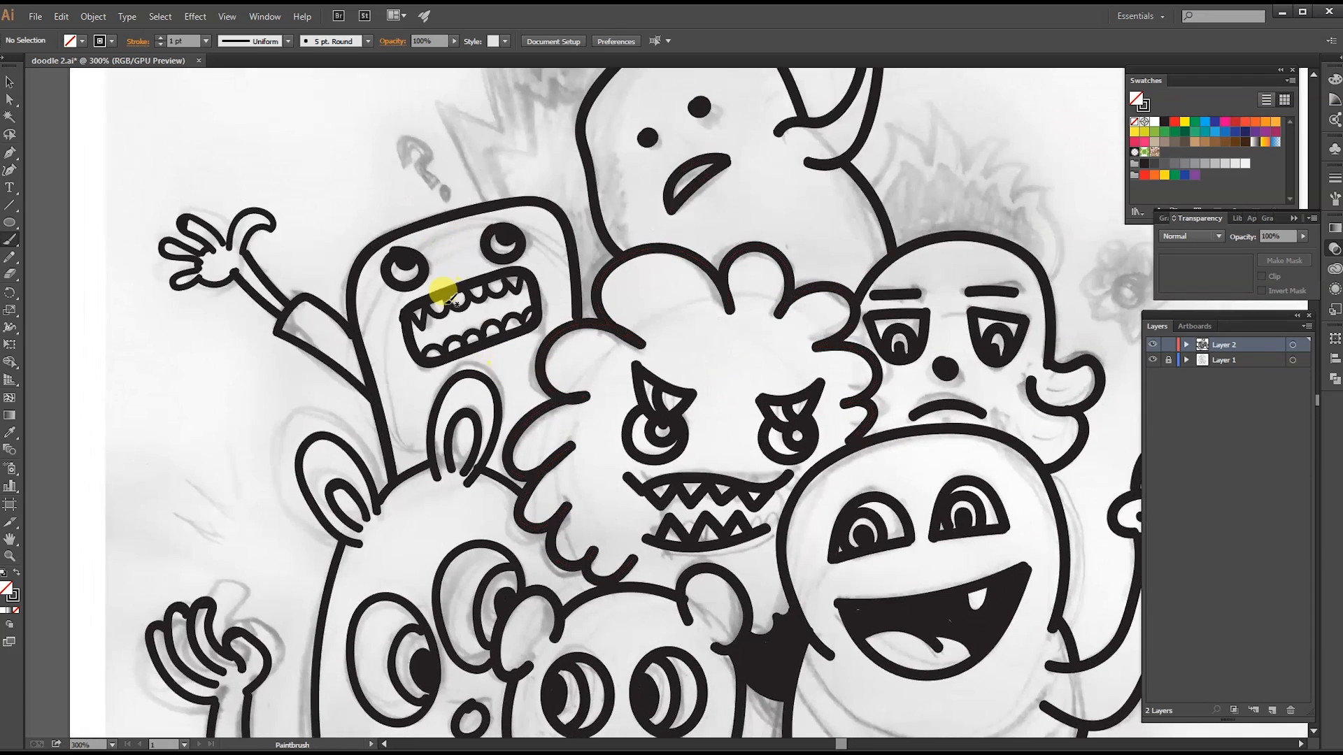
left_click_drag(420, 339, 448, 302)
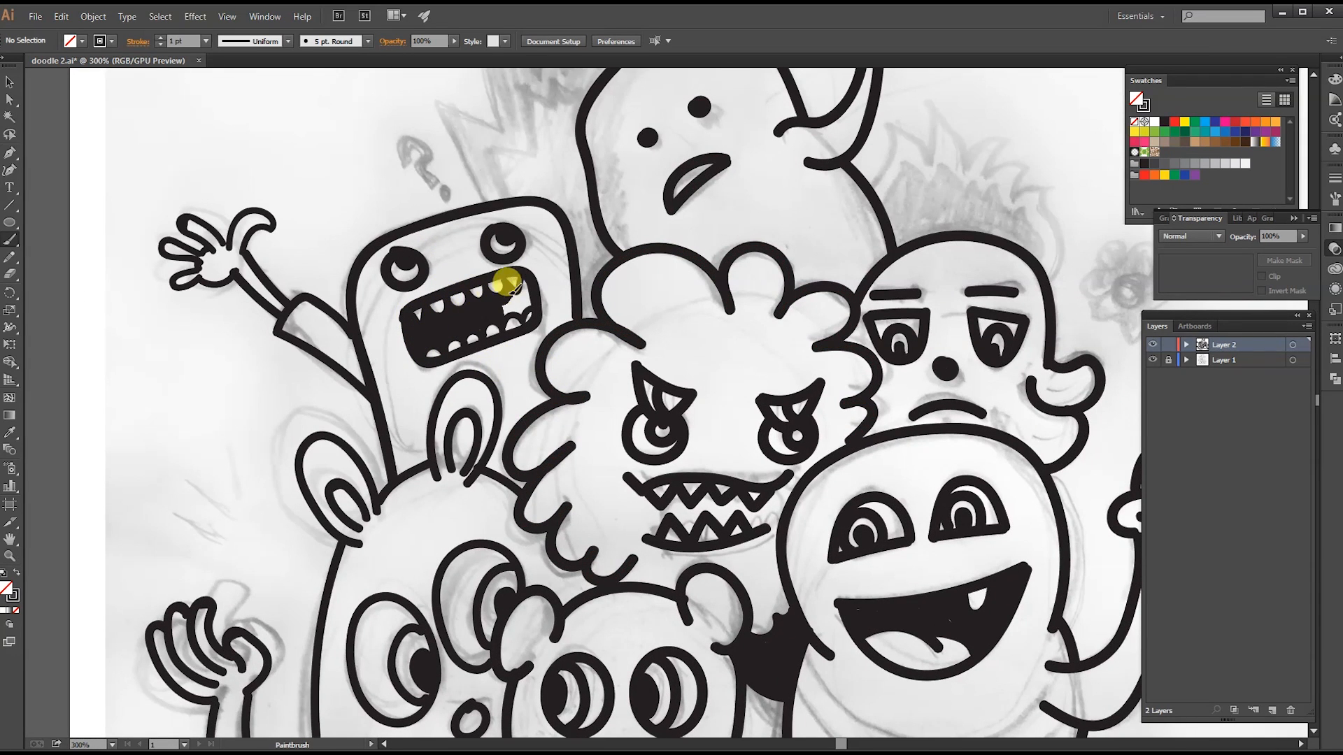
- Black out the gap between the boxy and curly characters, and paint the jagged bolts and question mark above the boxy one
mouse_move(596, 227)
left_mouse_down()
mouse_move(575, 307)
mouse_move(610, 321)
mouse_move(591, 382)
mouse_move(588, 303)
mouse_move(597, 383)
left_mouse_up()
left_click_drag(589, 306, 598, 384)
left_click_drag(531, 258, 566, 437)
mouse_move(625, 283)
left_mouse_down()
mouse_move(600, 255)
mouse_move(539, 304)
mouse_move(518, 404)
left_mouse_up()
left_click(470, 398)
- Paint the gloomy character's spiky hair with an upper and a lower zigzag line
left_click_drag(869, 320, 528, 332)
mouse_move(561, 402)
left_mouse_down()
mouse_move(623, 370)
mouse_move(621, 315)
mouse_move(678, 396)
left_mouse_up()
mouse_move(679, 396)
left_mouse_down()
mouse_move(719, 369)
mouse_move(717, 409)
mouse_move(746, 443)
left_mouse_up()
mouse_move(573, 425)
left_mouse_down()
mouse_move(640, 392)
mouse_move(646, 423)
mouse_move(705, 430)
mouse_move(734, 466)
left_mouse_up()
- Paint the flower with its centre circle beside the gloomy character and the exclamation mark below it
left_click_drag(756, 386, 666, 213)
left_click_drag(726, 326, 730, 327)
mouse_move(700, 315)
left_mouse_down()
mouse_move(759, 309)
mouse_move(728, 356)
mouse_move(701, 316)
left_mouse_up()
left_click_drag(672, 480, 636, 353)
left_click_drag(710, 283, 712, 284)
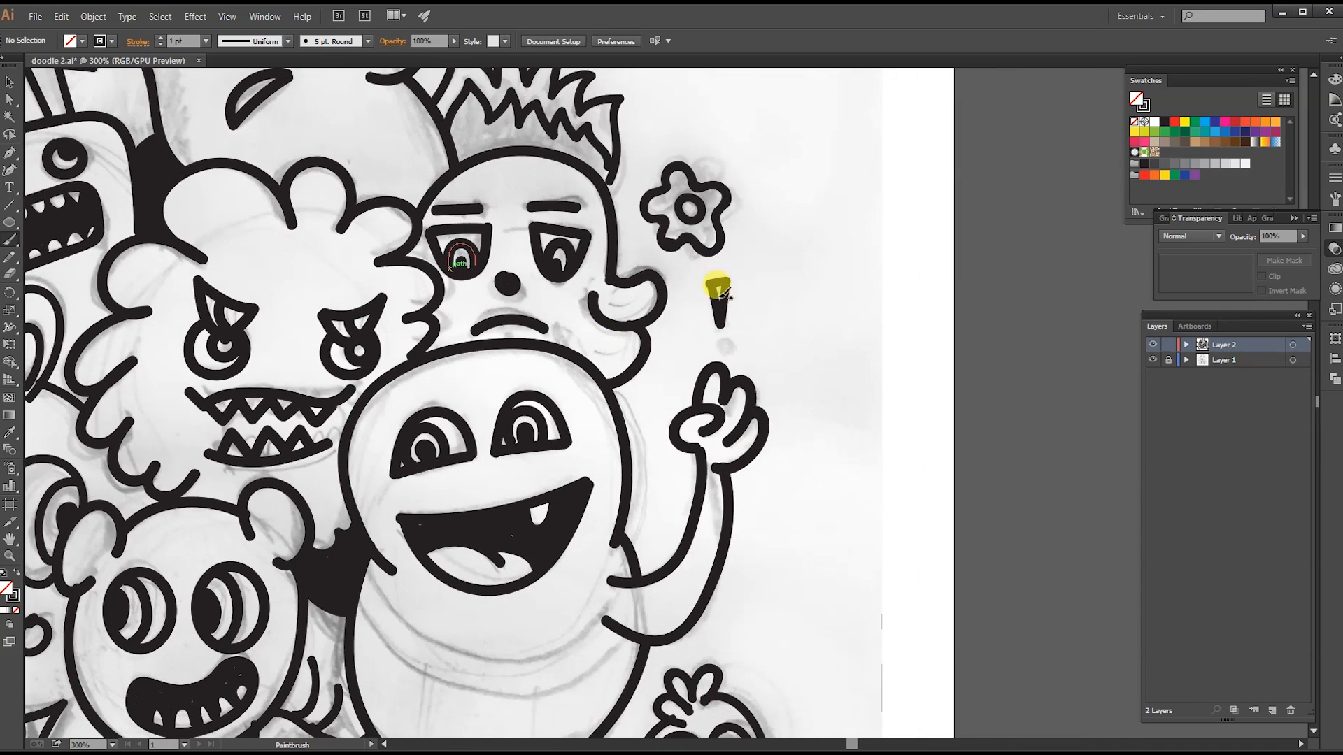
- Review the whole line art, hiding the sketch layer briefly and showing it again
mouse_move(642, 537)
left_mouse_down()
mouse_move(762, 379)
mouse_move(996, 371)
left_mouse_up()
left_click_drag(635, 386, 604, 600)
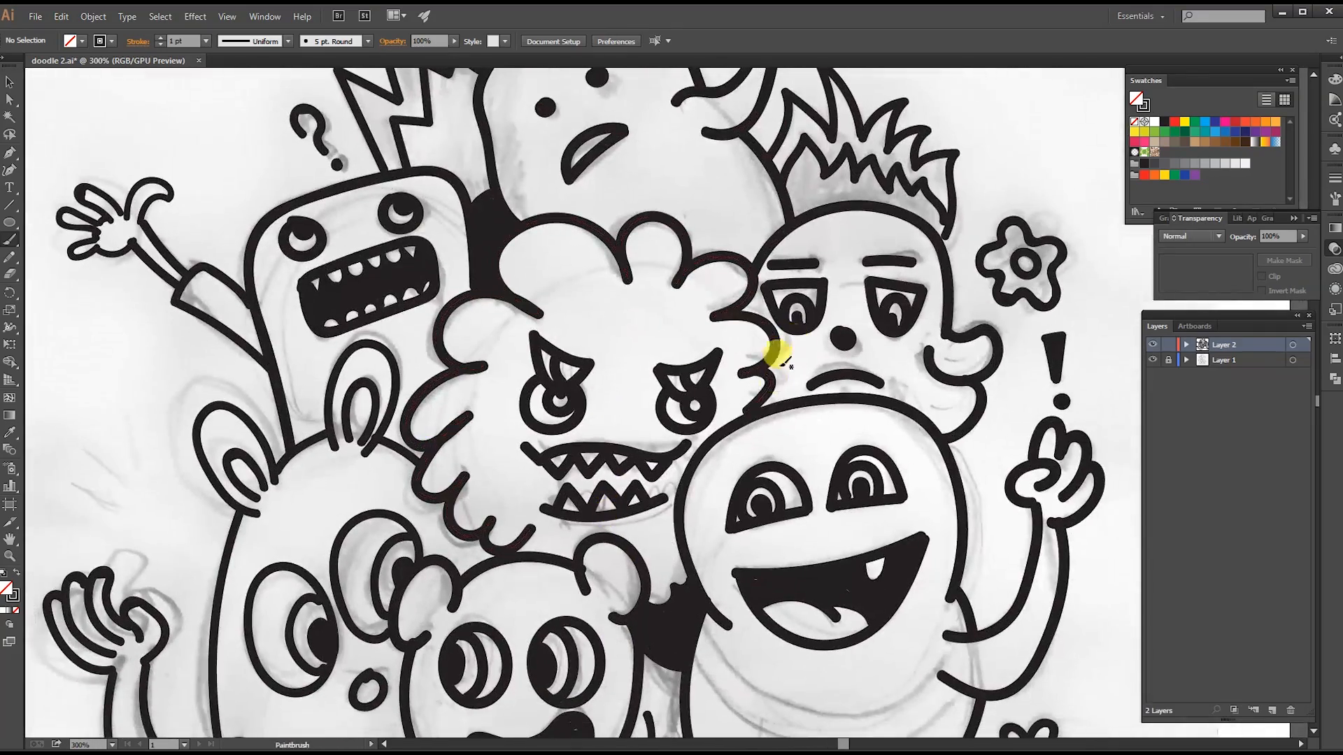
left_click_drag(325, 633, 595, 174)
key("ctrl+0")
left_click(1153, 360)
left_click(1153, 359)
- Paint the block outline of the letter J, with its slanted top bar and curled hook, over the sketched lettering
key("ctrl+equal")
key("ctrl+equal")
mouse_move(589, 613)
left_mouse_down()
mouse_move(602, 235)
mouse_move(616, 365)
left_mouse_up()
key("ctrl+s")
left_click_drag(470, 443, 474, 484)
left_click_drag(474, 485, 505, 469)
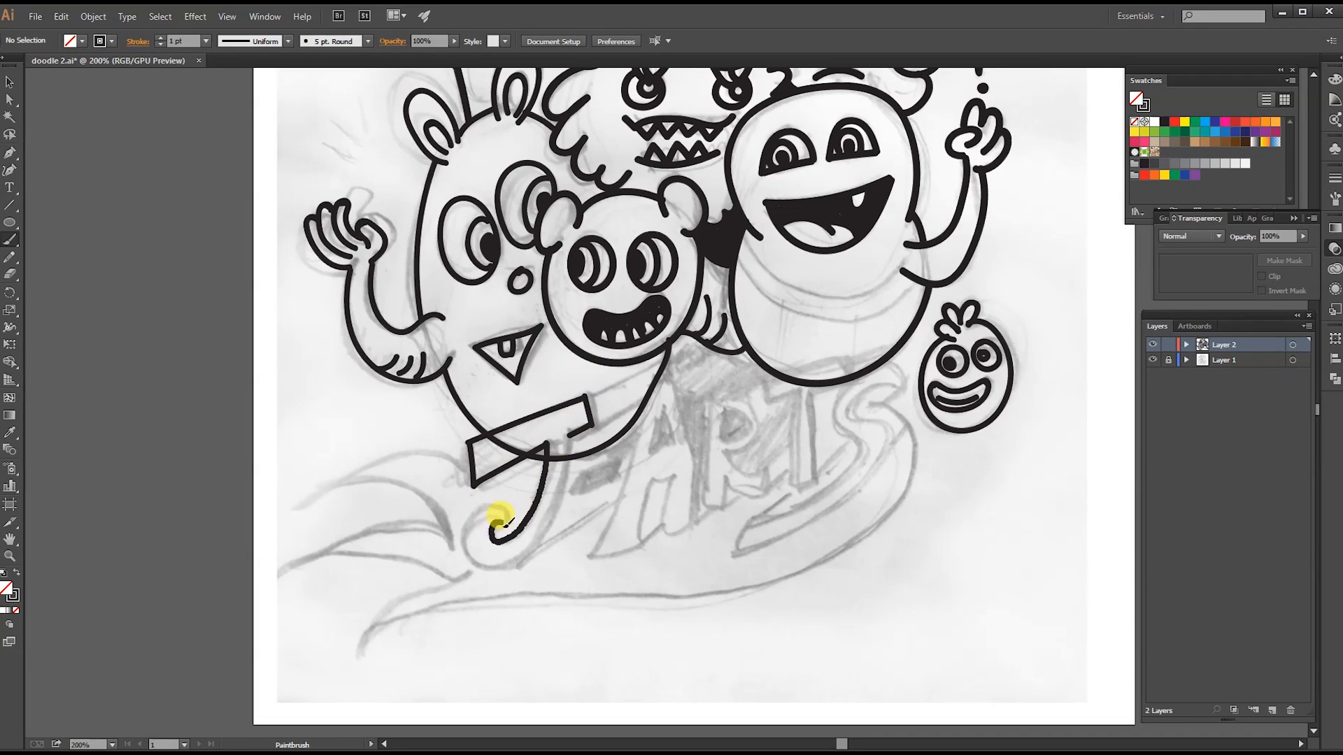
mouse_move(473, 549)
left_mouse_down()
mouse_move(546, 527)
mouse_move(569, 433)
left_mouse_up()
- Paint the block outlines of the letters A, R, T and S, including the inner openings of A and R
left_click_drag(663, 369, 604, 545)
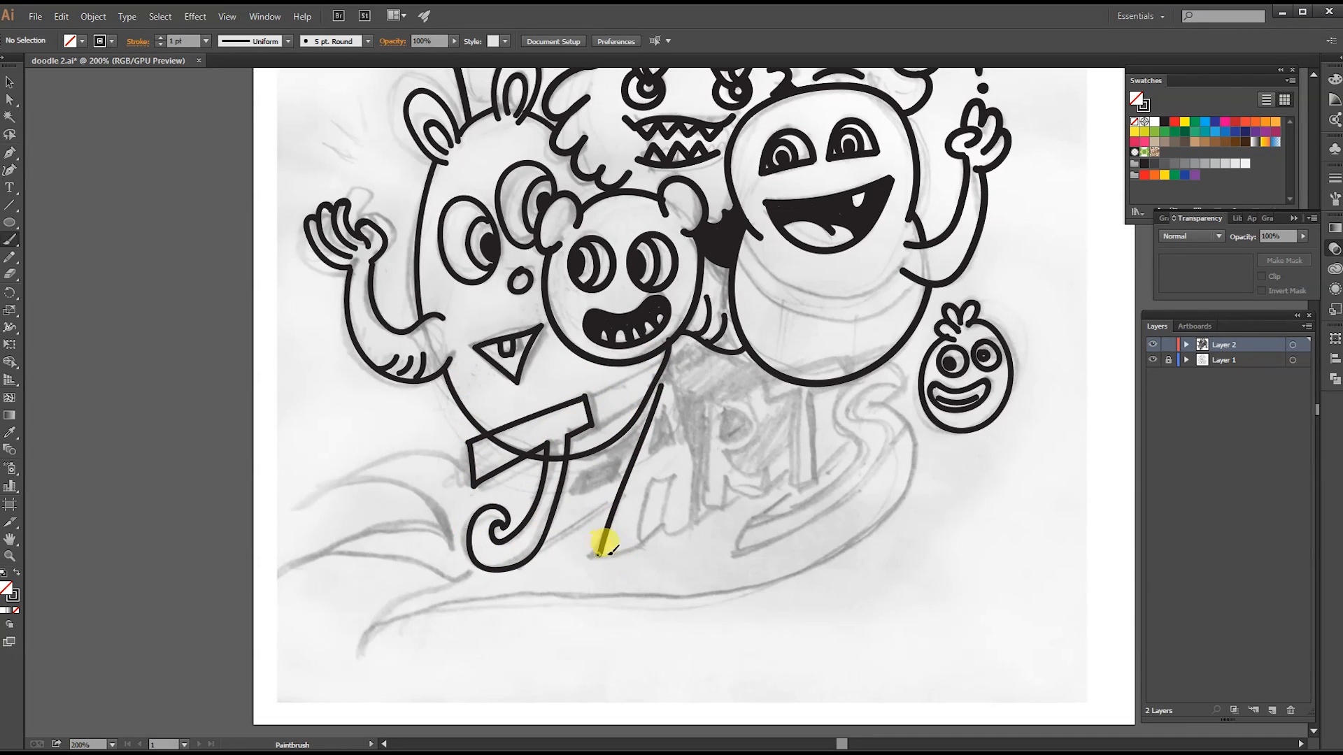
left_click_drag(675, 379, 695, 521)
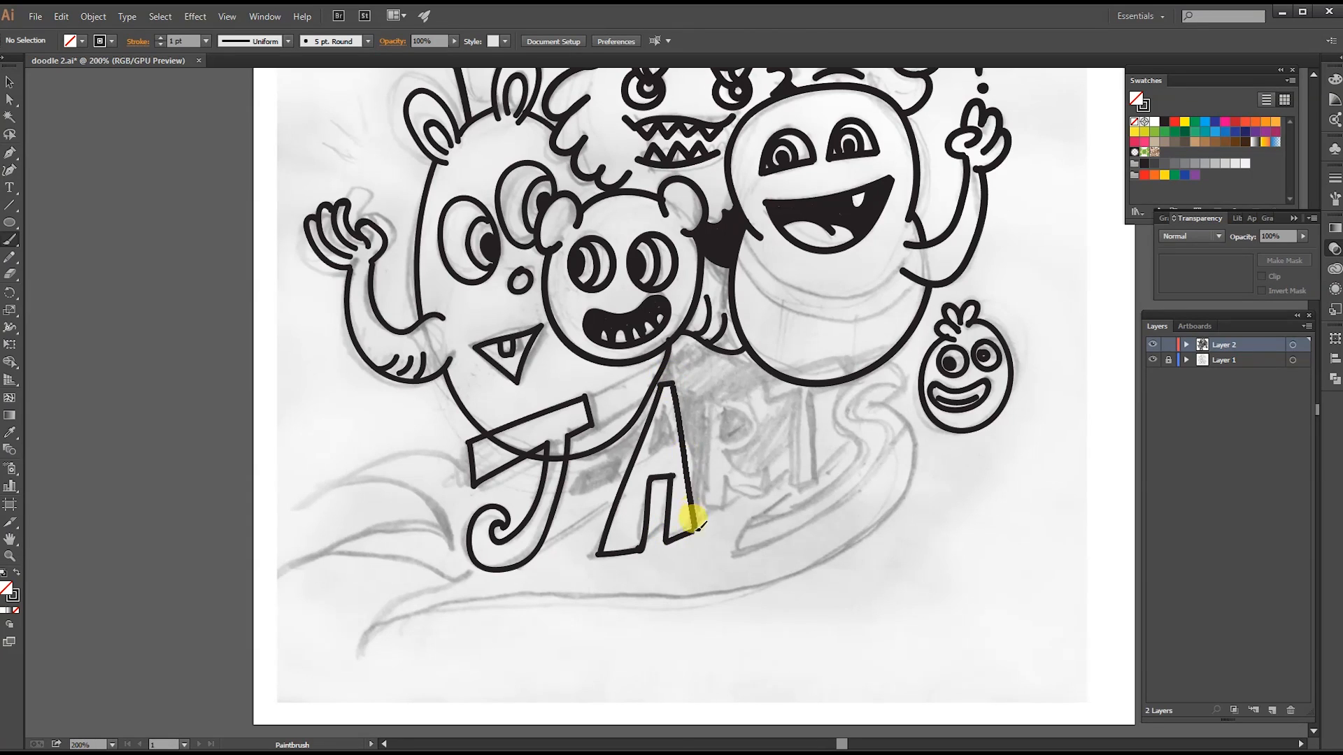
left_click_drag(711, 399, 704, 490)
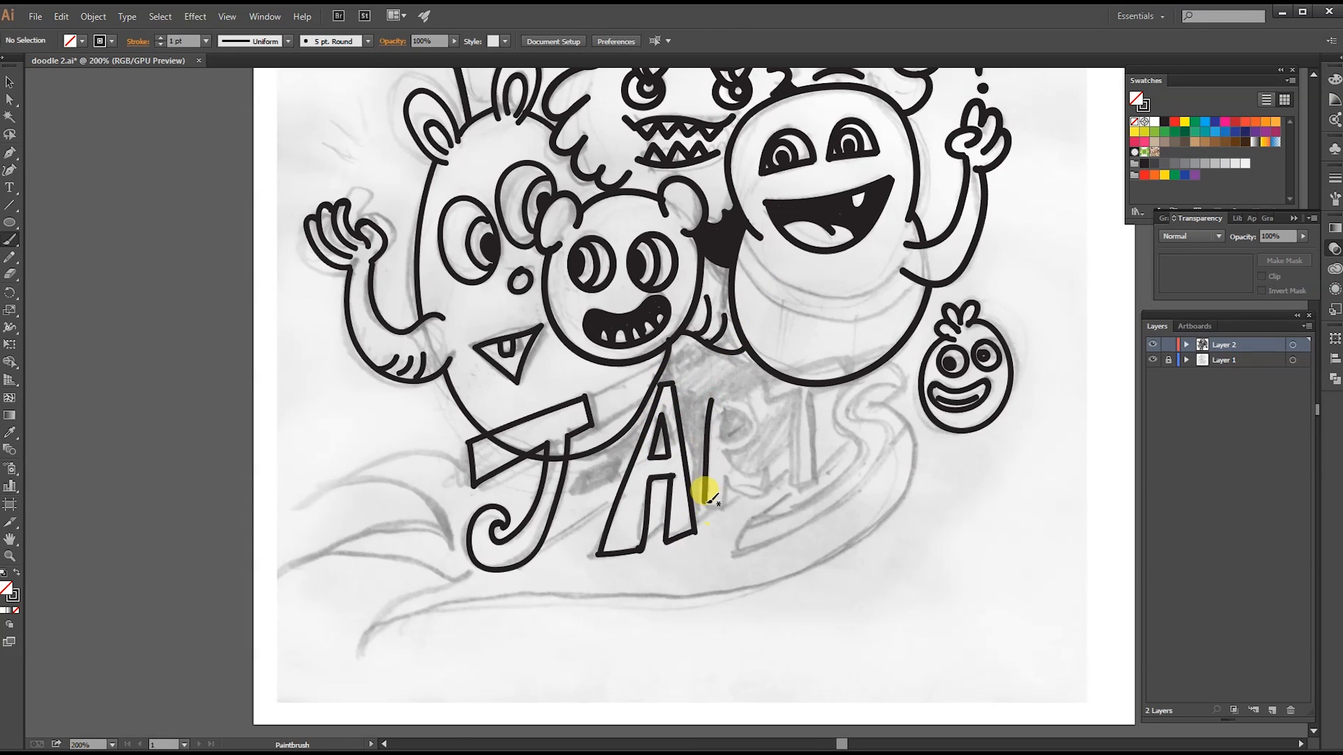
left_click_drag(711, 391, 731, 445)
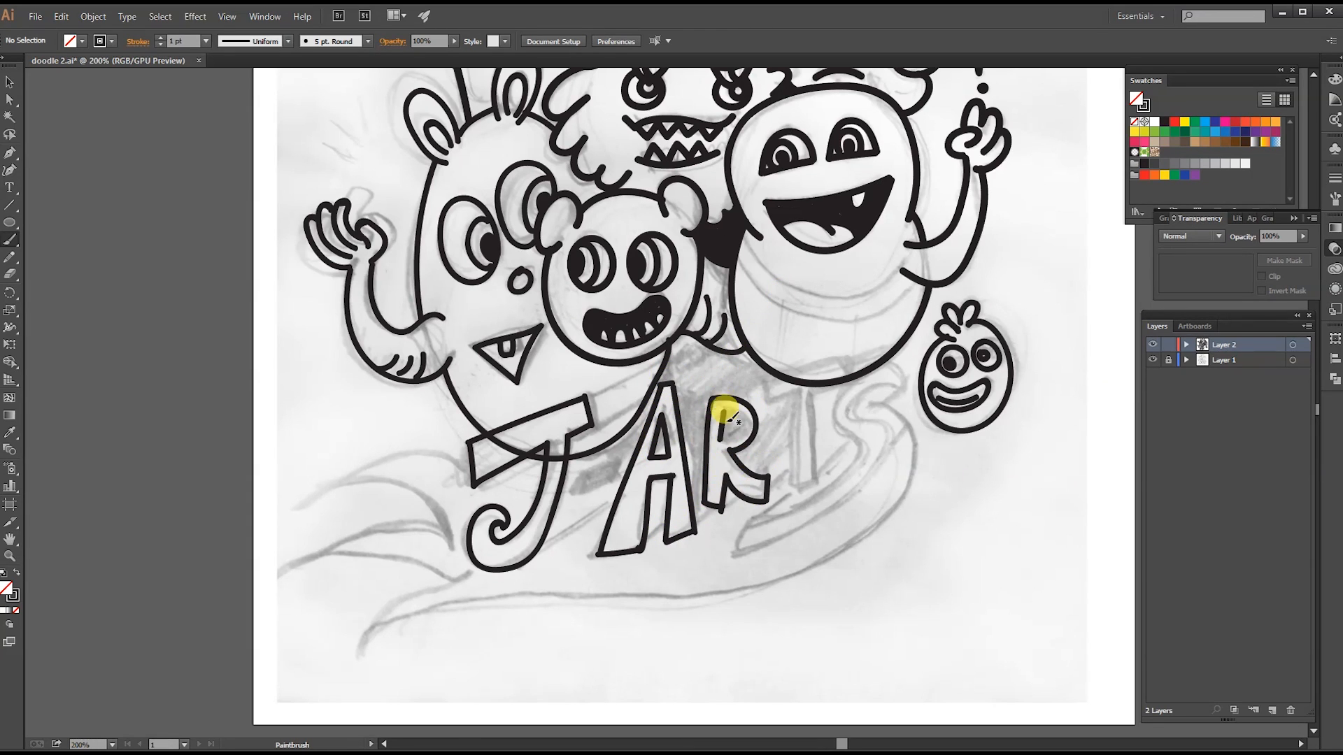
mouse_move(776, 393)
left_mouse_down()
mouse_move(816, 397)
mouse_move(752, 524)
left_mouse_up()
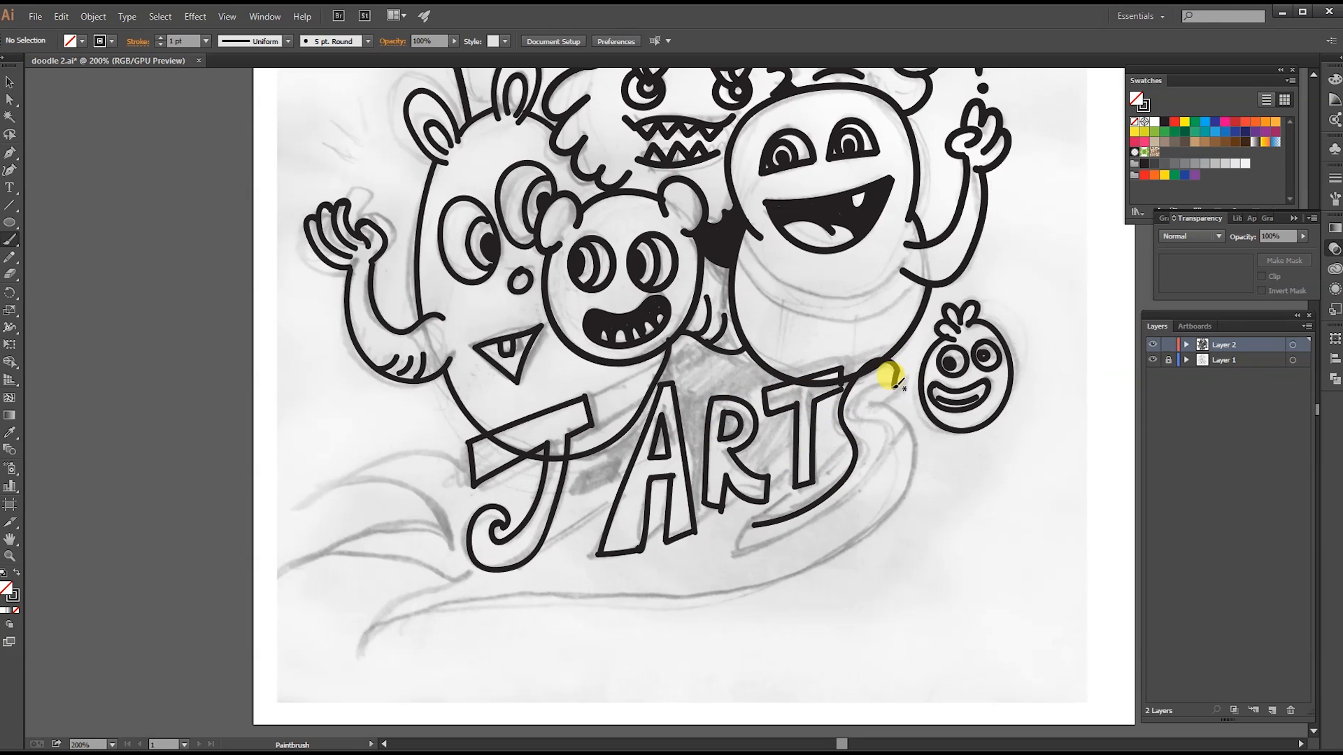
left_click_drag(872, 482, 754, 544)
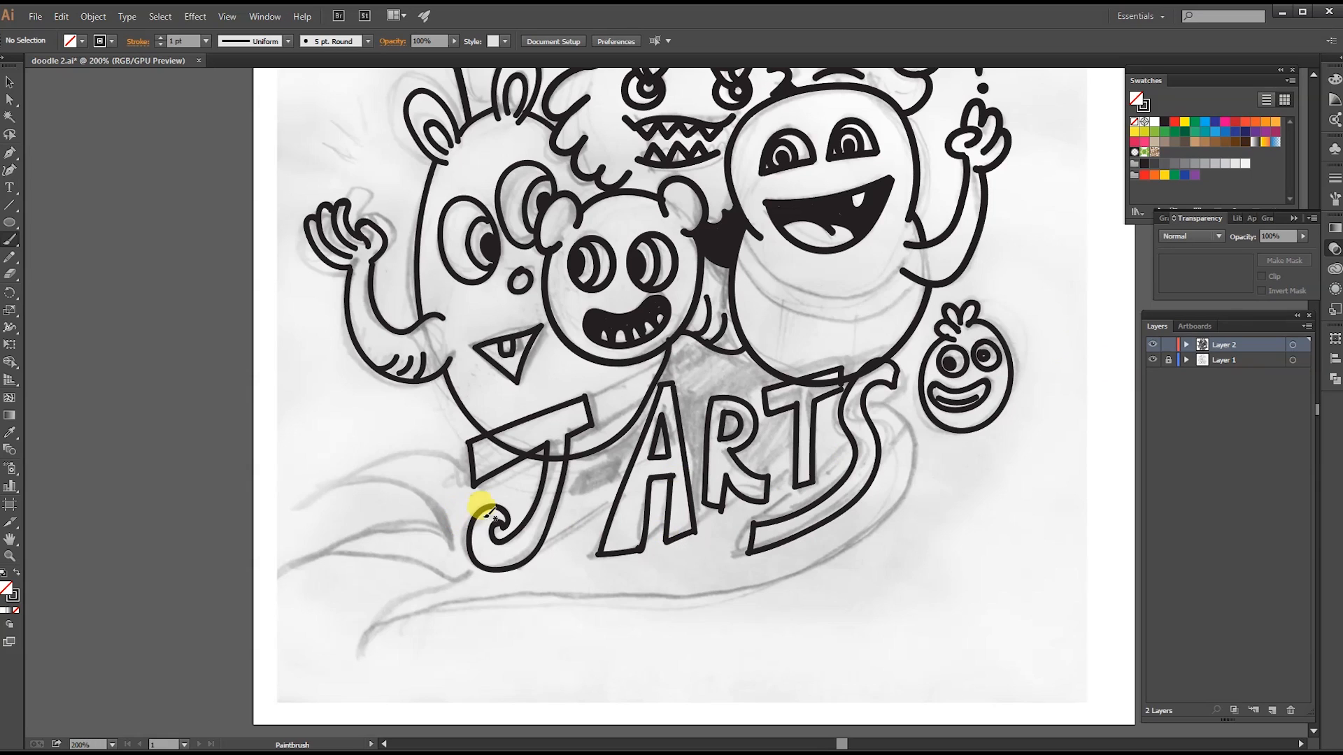
- Paint the pointed tail shapes beside the J and the long swoosh sweeping under the lettering up to the S
left_click_drag(433, 519, 451, 549)
left_click_drag(311, 570, 391, 526)
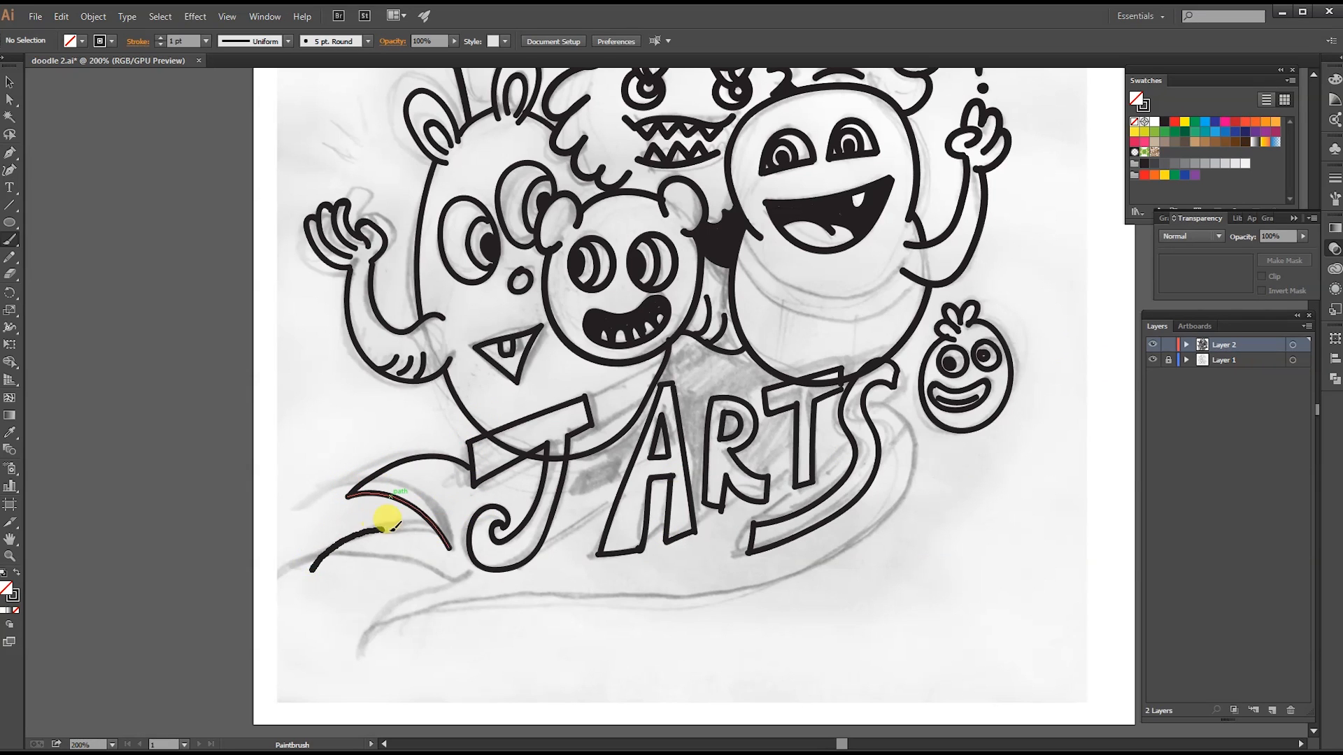
mouse_move(360, 576)
left_mouse_down()
mouse_move(467, 586)
mouse_move(421, 591)
mouse_move(368, 640)
left_mouse_up()
mouse_move(373, 634)
left_mouse_down()
mouse_move(507, 600)
mouse_move(864, 404)
left_mouse_up()
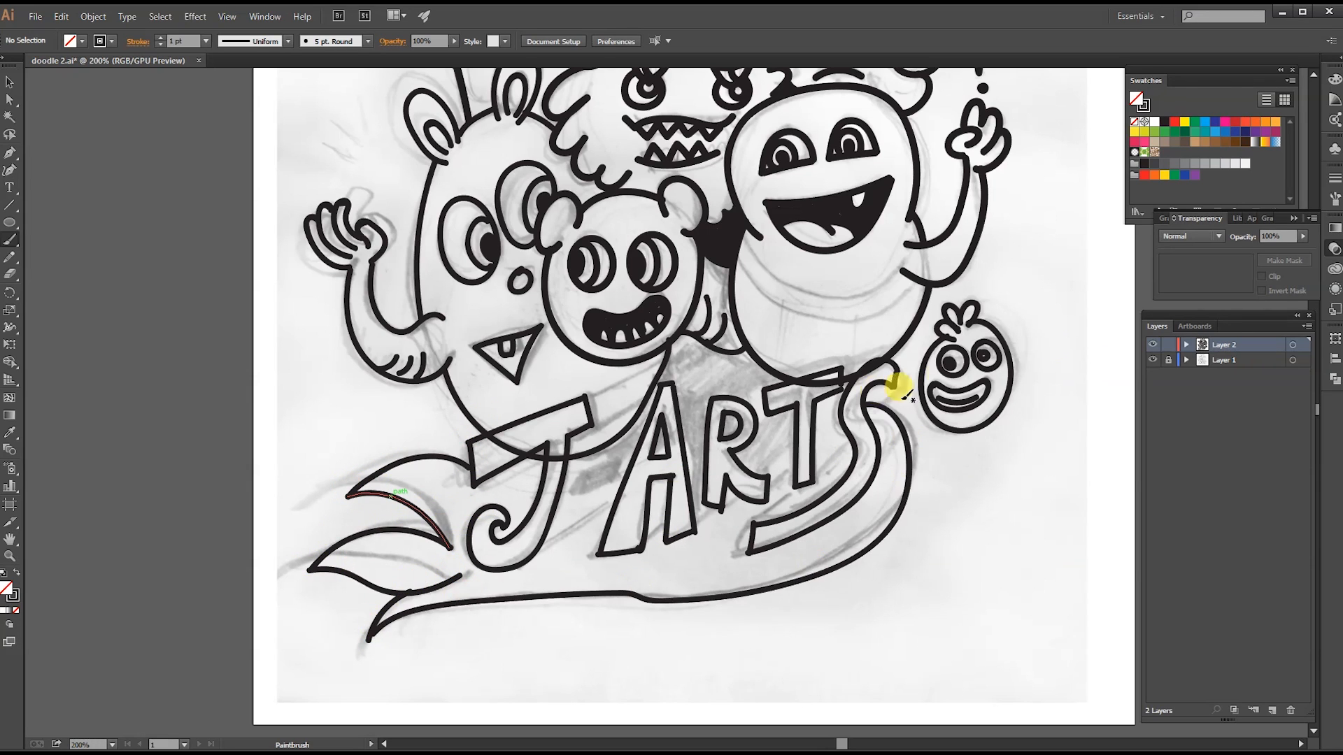
- Smooth out the bump in the middle of the long swoosh line under the lettering
key("a")
left_click(649, 601)
key("b")
left_click_drag(610, 594, 668, 600)
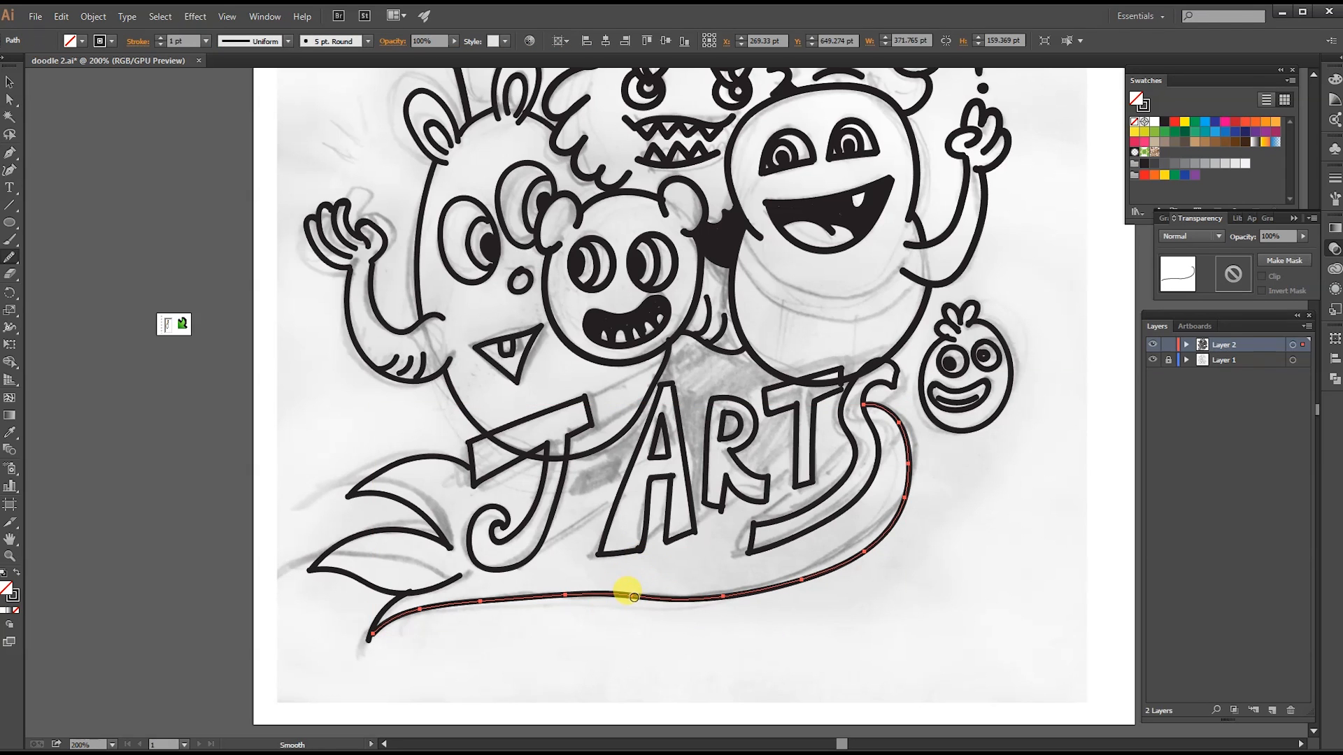
- Paint the depth lines around and between the J, A, R, T and S to give the letters a block look
key("a")
left_click(554, 554)
key("b")
left_click_drag(570, 439, 632, 460)
key("ctrl+z")
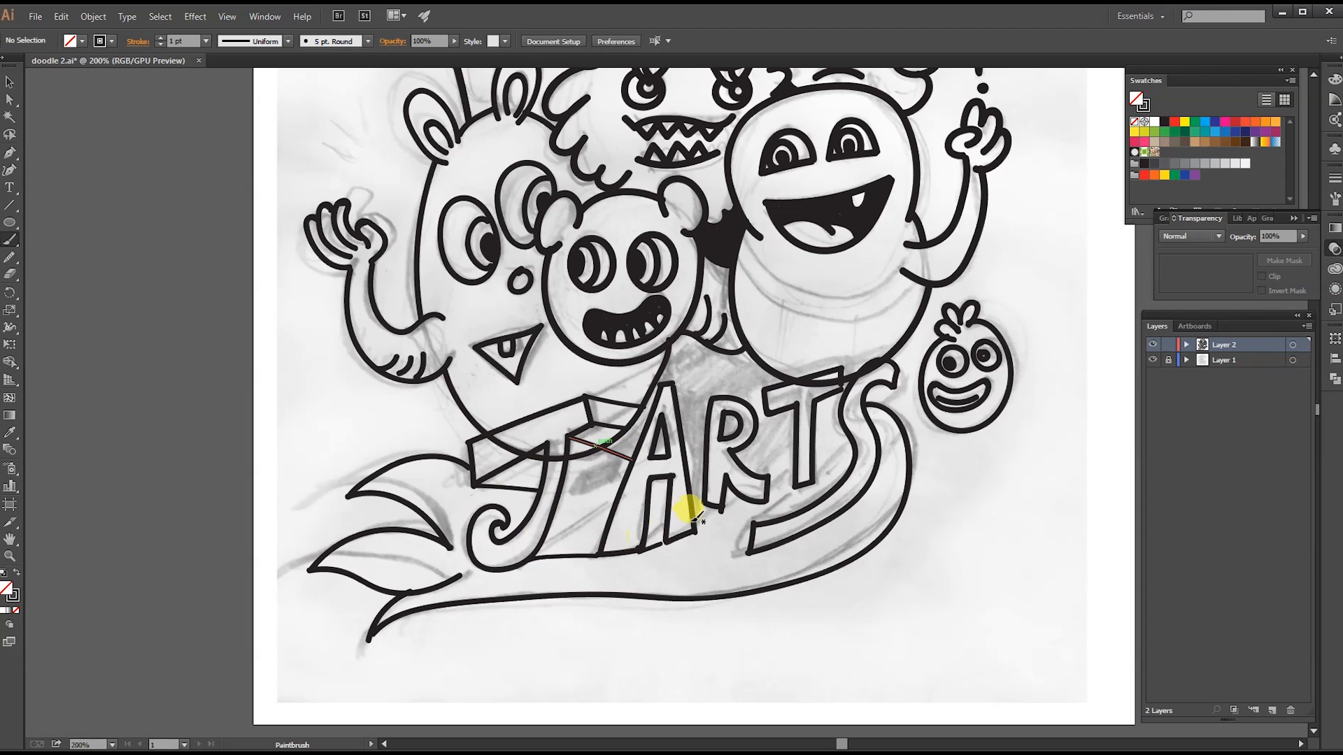
left_click_drag(670, 379, 664, 382)
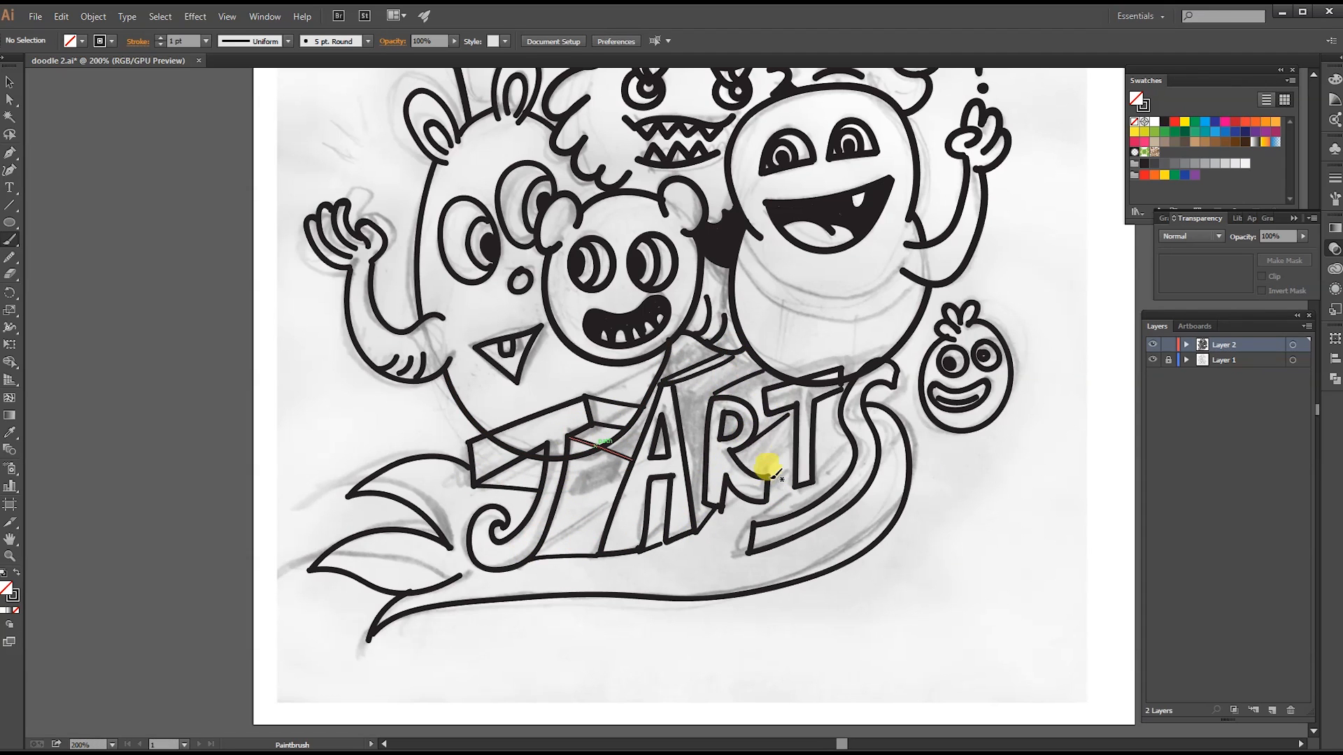
left_click_drag(763, 499, 807, 467)
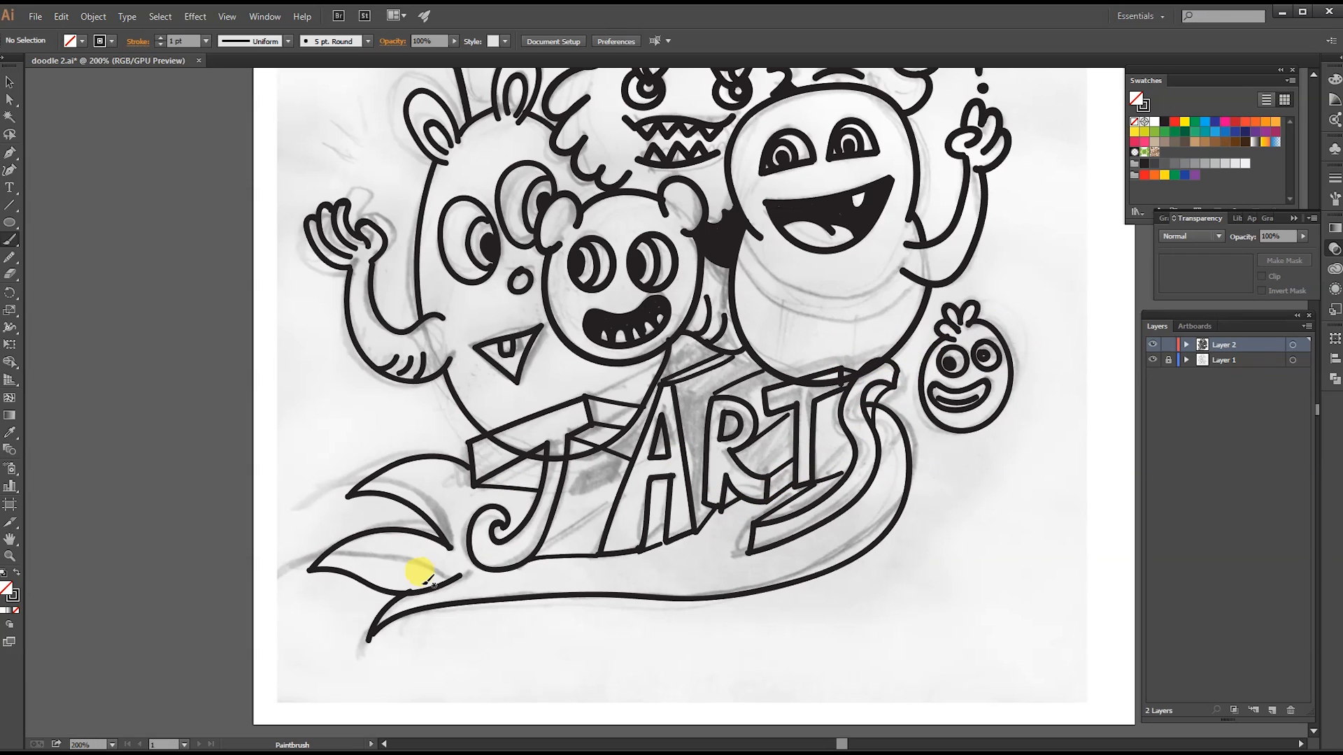
left_click_drag(634, 422, 637, 423)
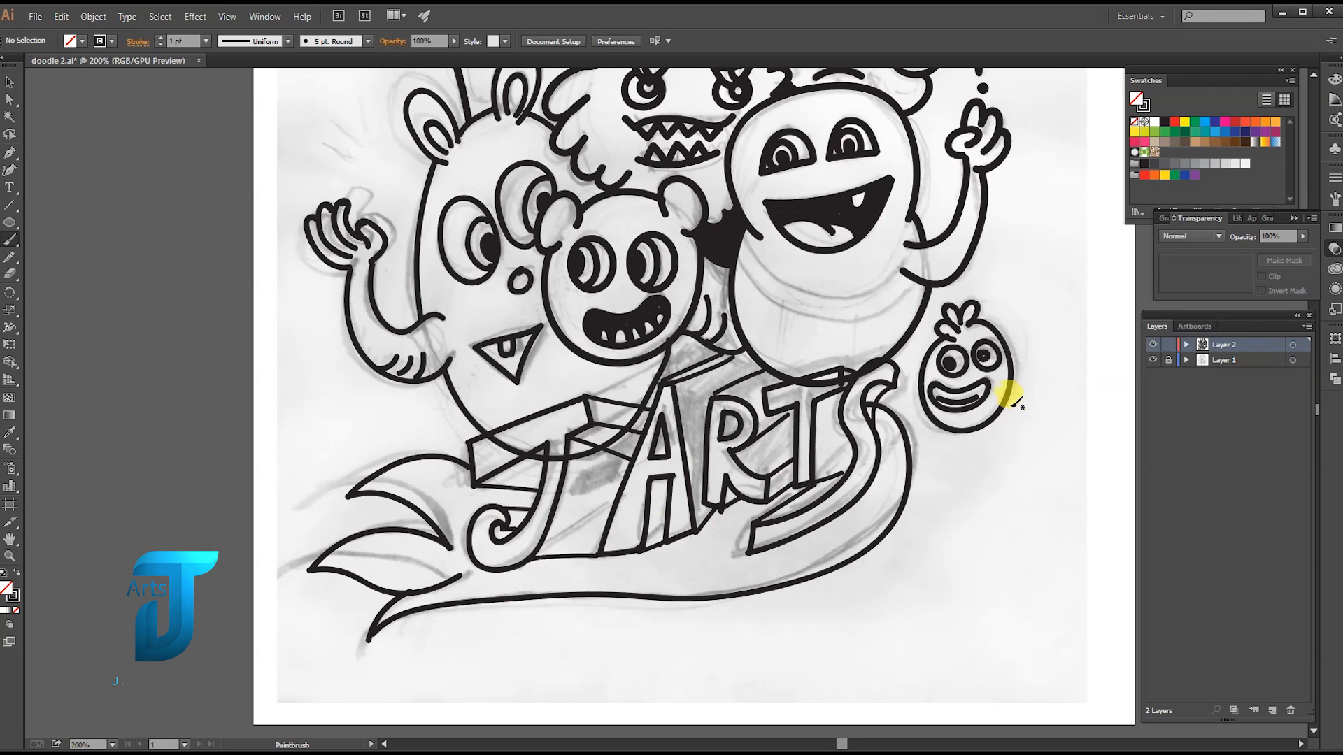
- Hide the sketch layer and paint short motion strokes beside the characters' waving arms
key("ctrl+0")
key("ctrl+shift+w")
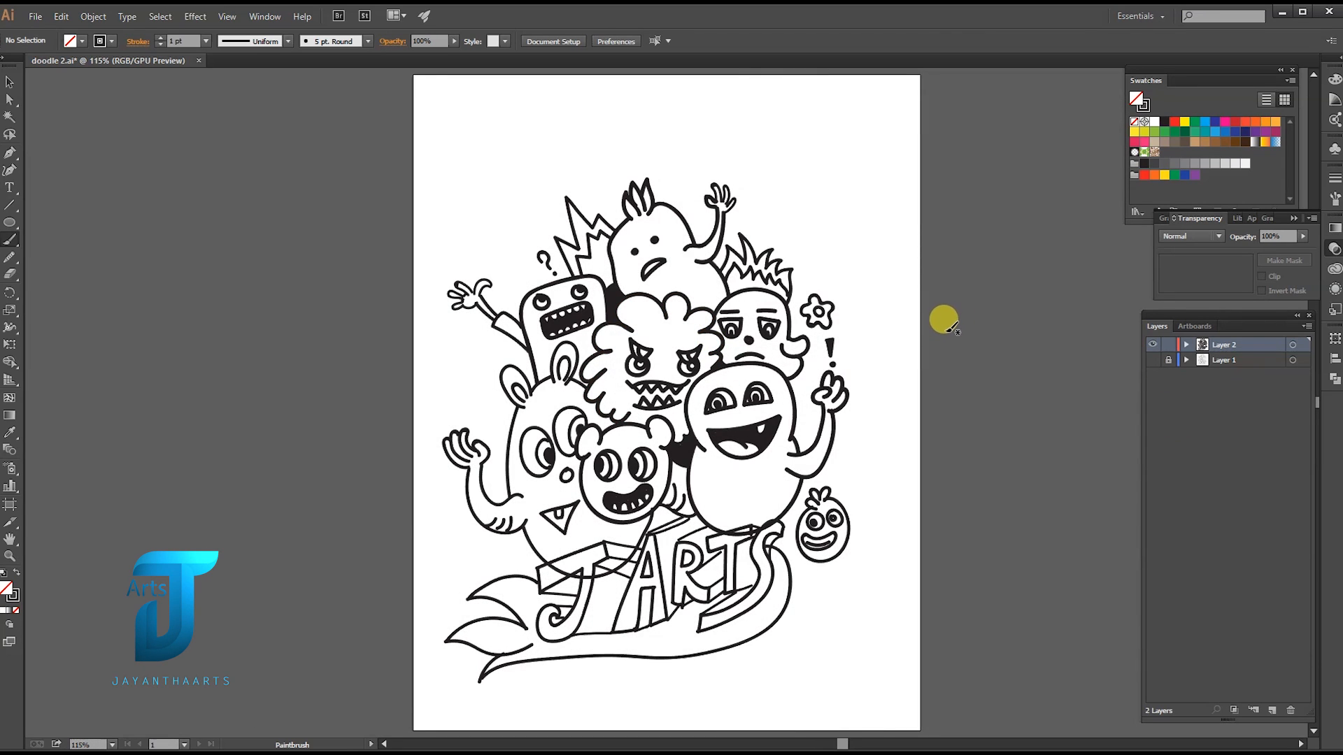
left_click_drag(482, 540, 502, 539)
left_click_drag(489, 549, 505, 548)
left_click_drag(845, 455, 837, 470)
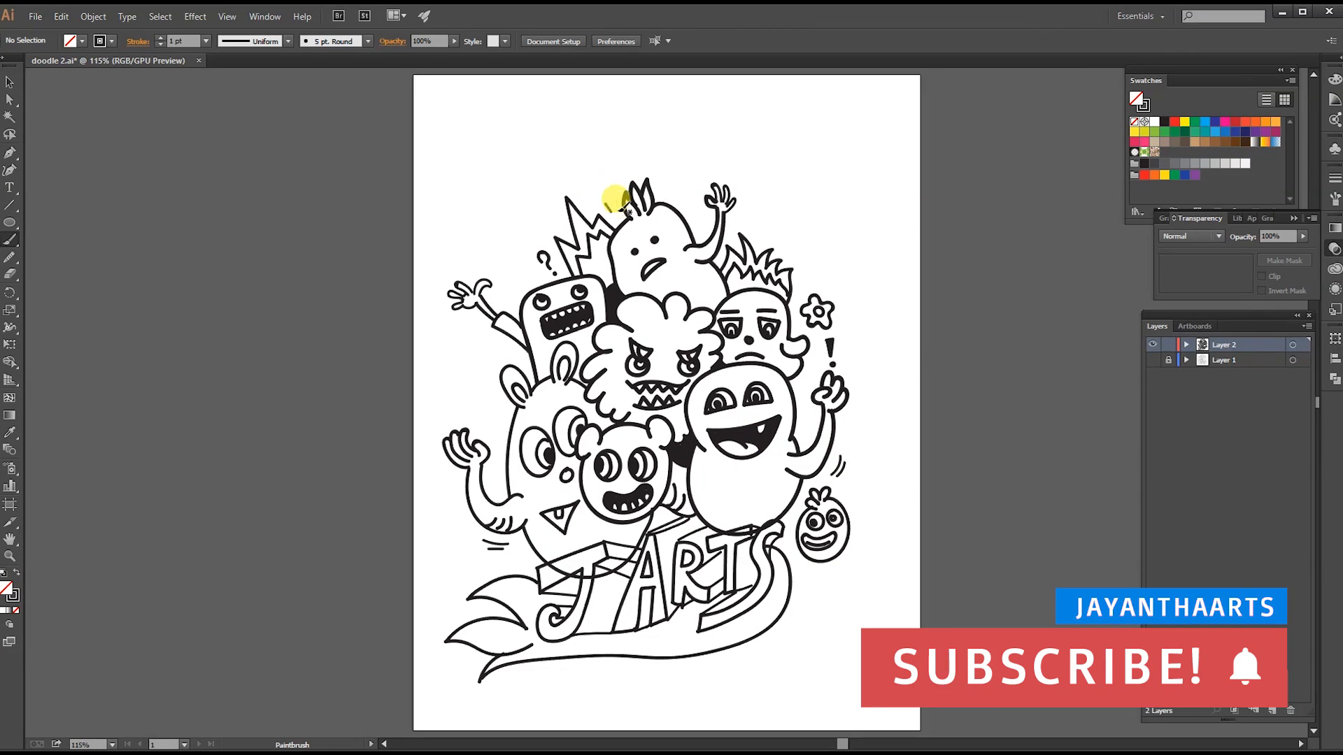
left_click_drag(704, 217, 701, 229)
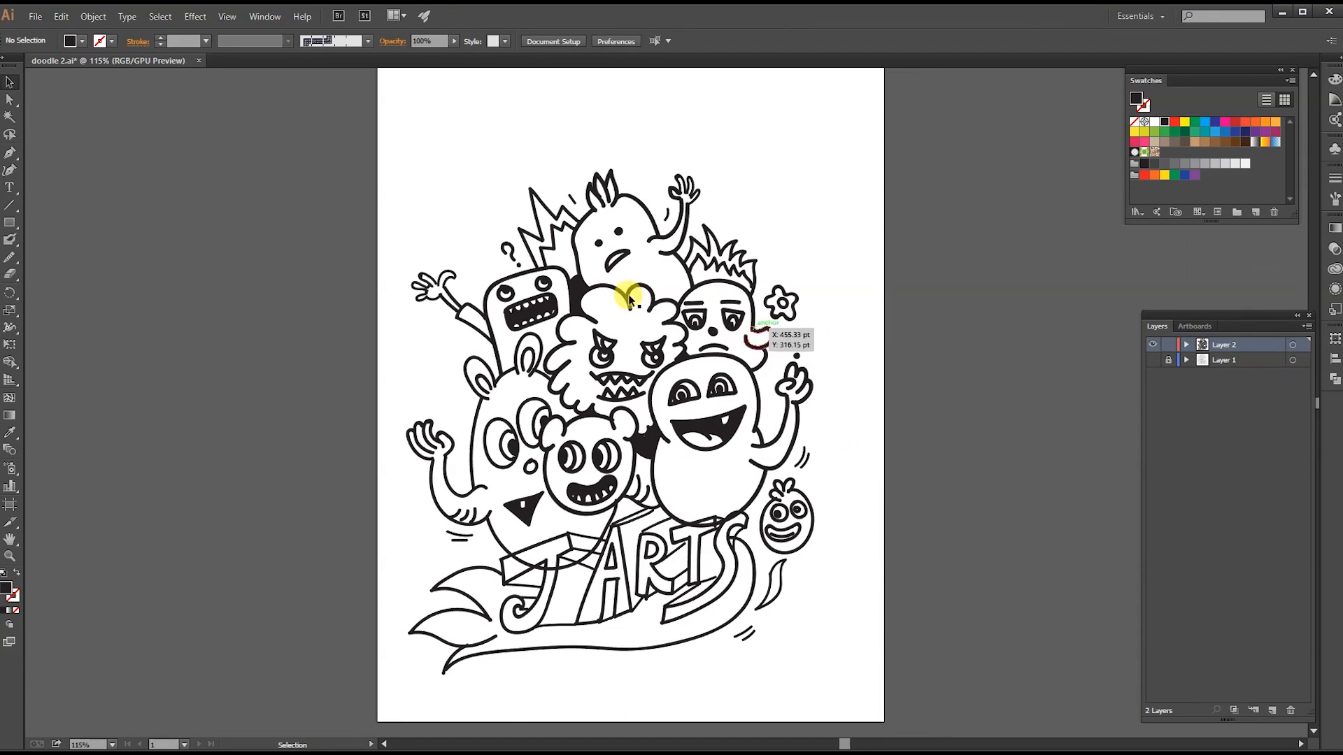
- Select all of the black line art and expand its appearance
mouse_move(316, 128)
left_mouse_down()
mouse_move(857, 396)
mouse_move(891, 697)
left_mouse_up()
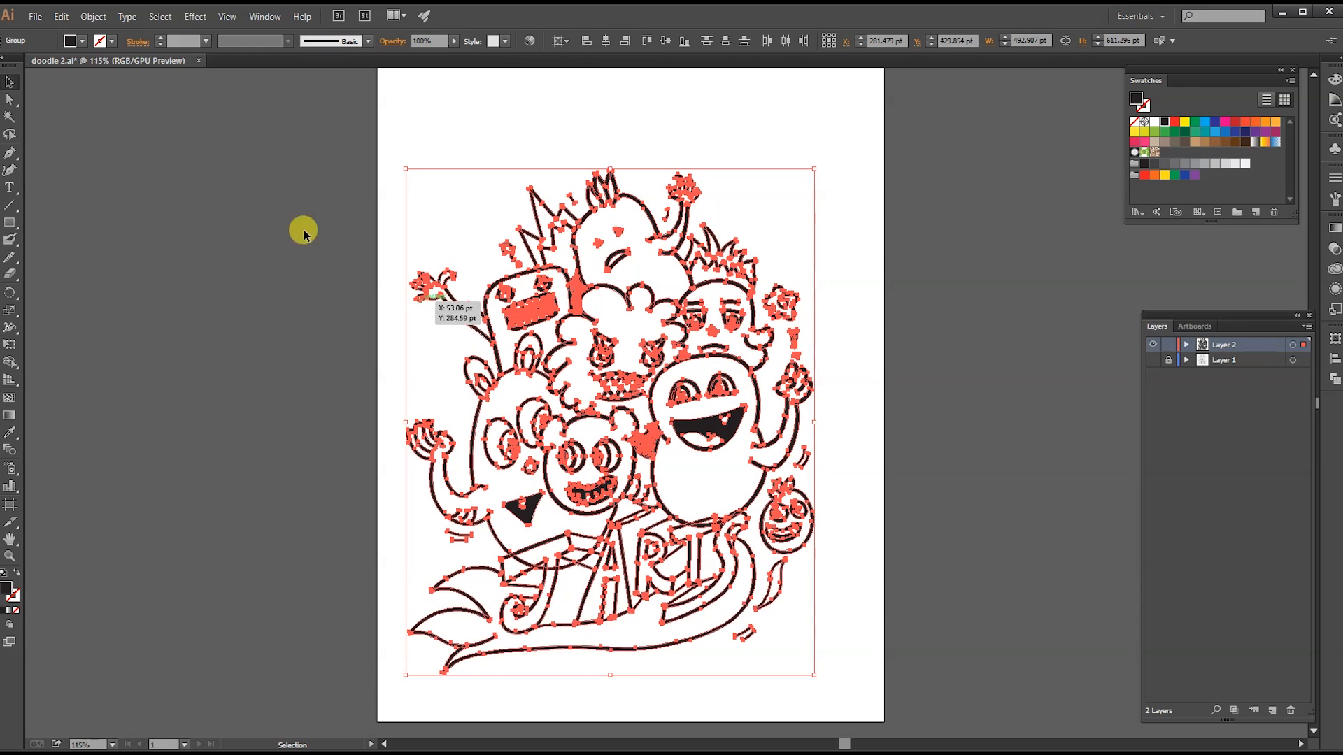
left_click(93, 16)
left_click(117, 187)
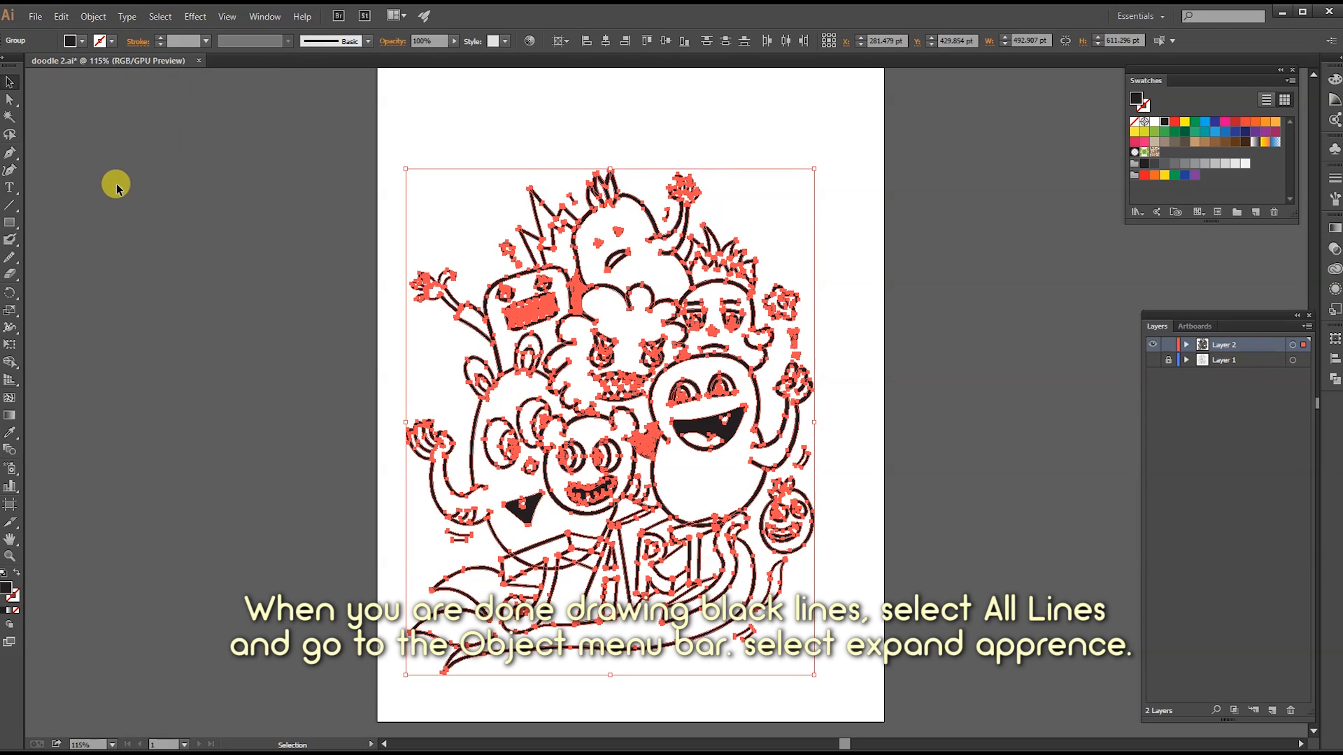
left_click(115, 186)
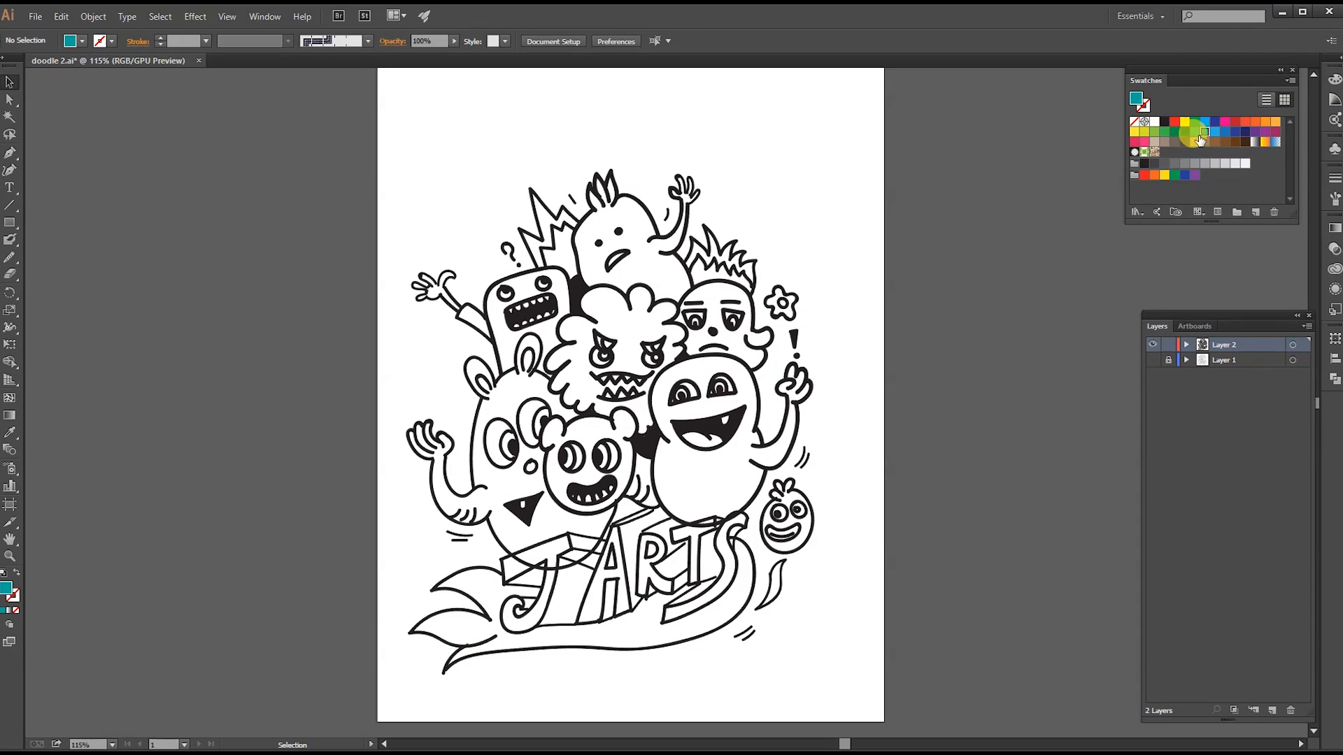
- Draw a teal rectangle of about 561 × 727 pt over the whole artwork and send it to the back
left_click(10, 223)
left_click_drag(392, 102, 856, 704)
right_click(696, 435)
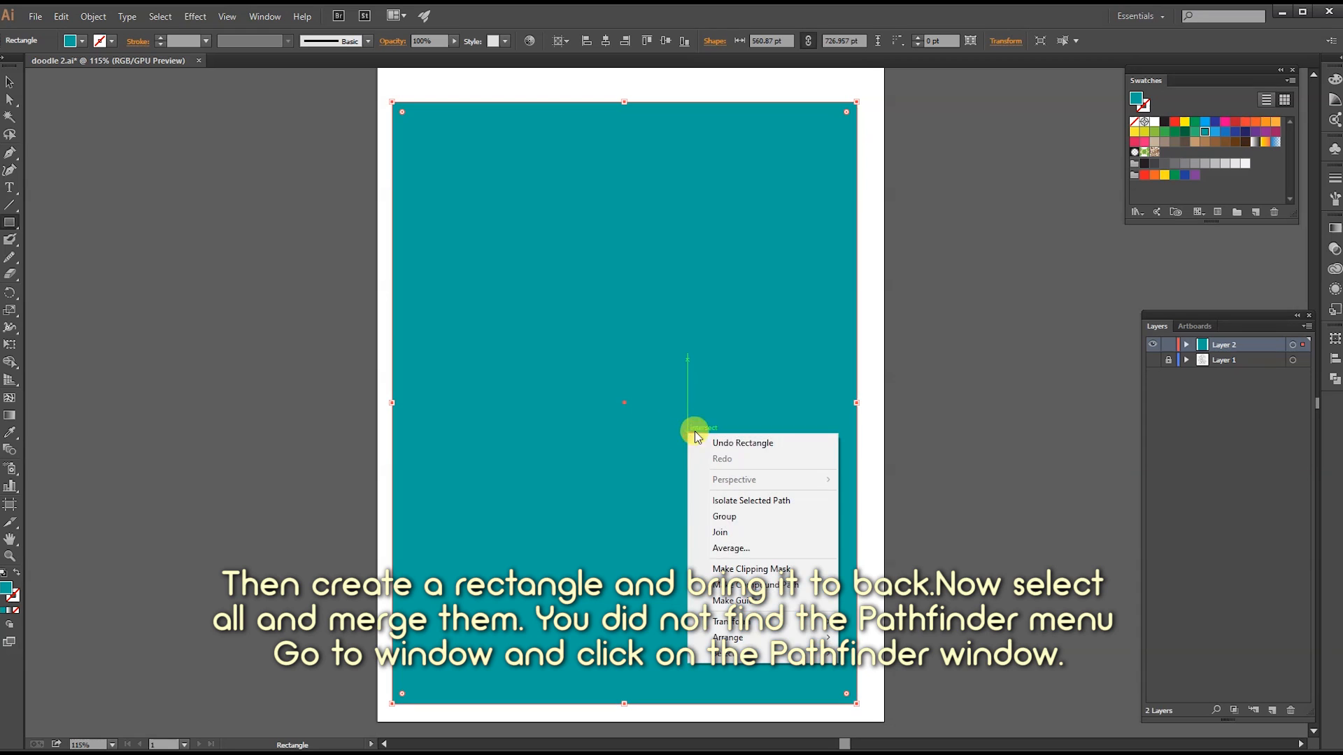
mouse_move(798, 637)
left_click(935, 675)
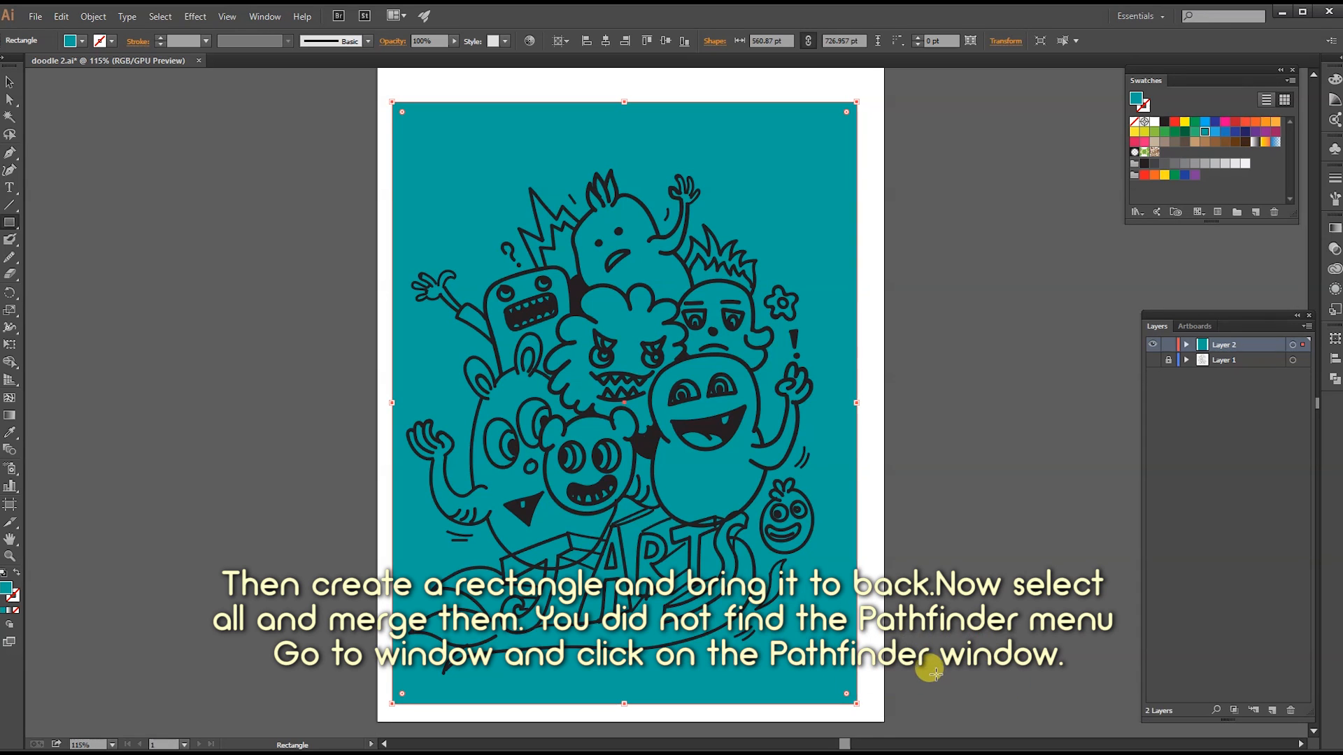
- Select the line art together with the teal rectangle and combine them with the Pathfinder Merge operation
key("v")
left_click(303, 98)
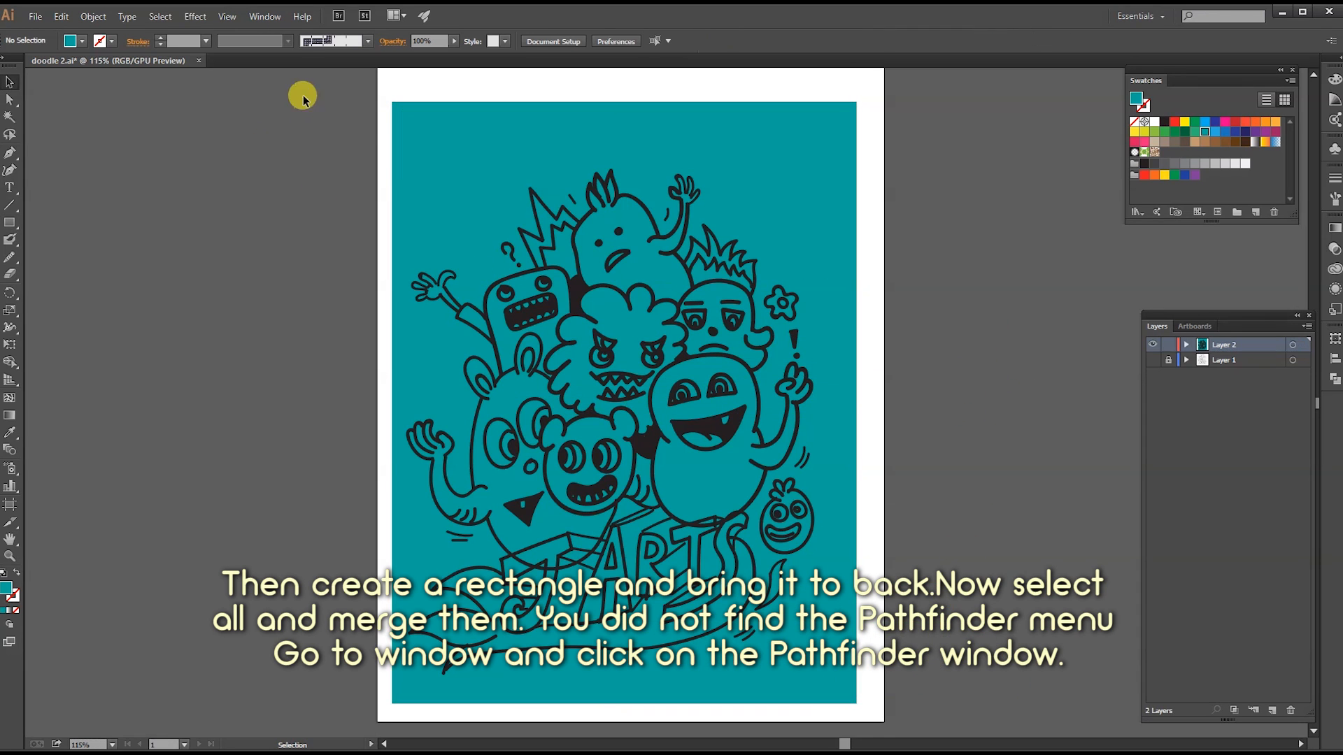
key("ctrl+a")
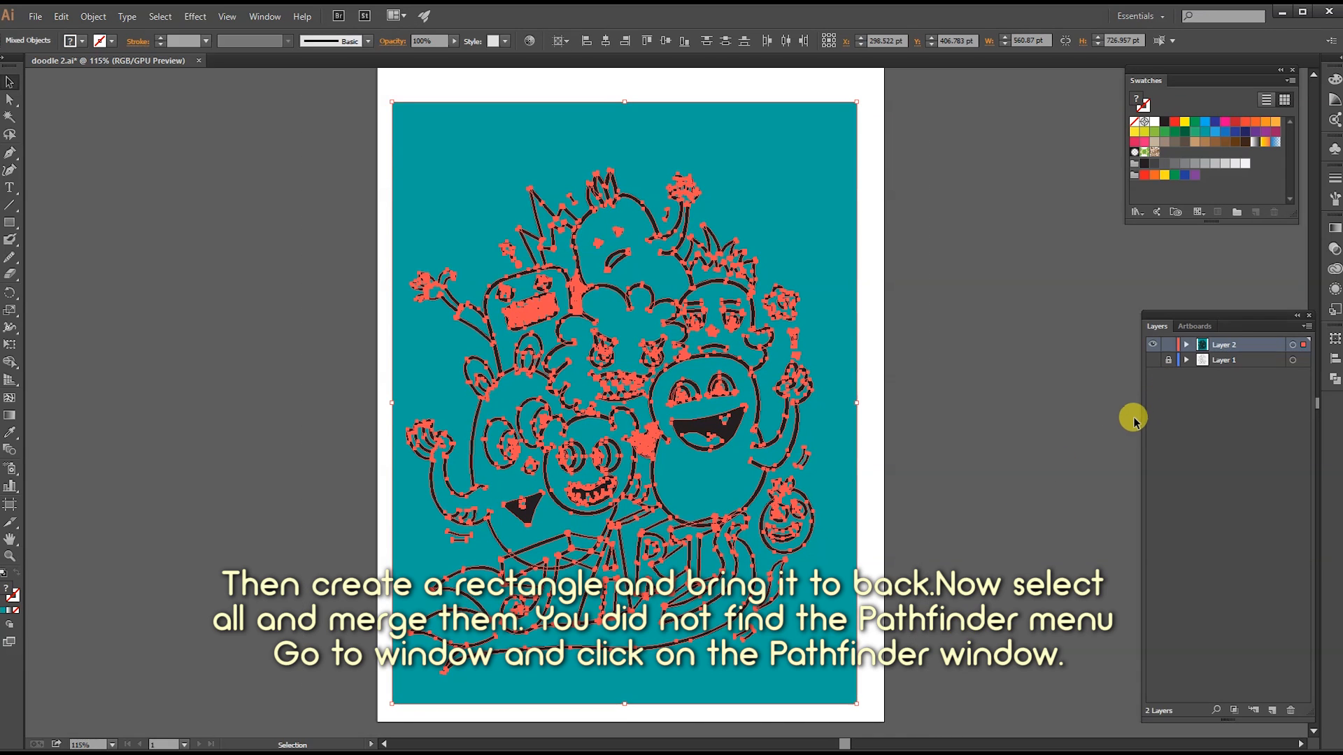
left_click(1335, 378)
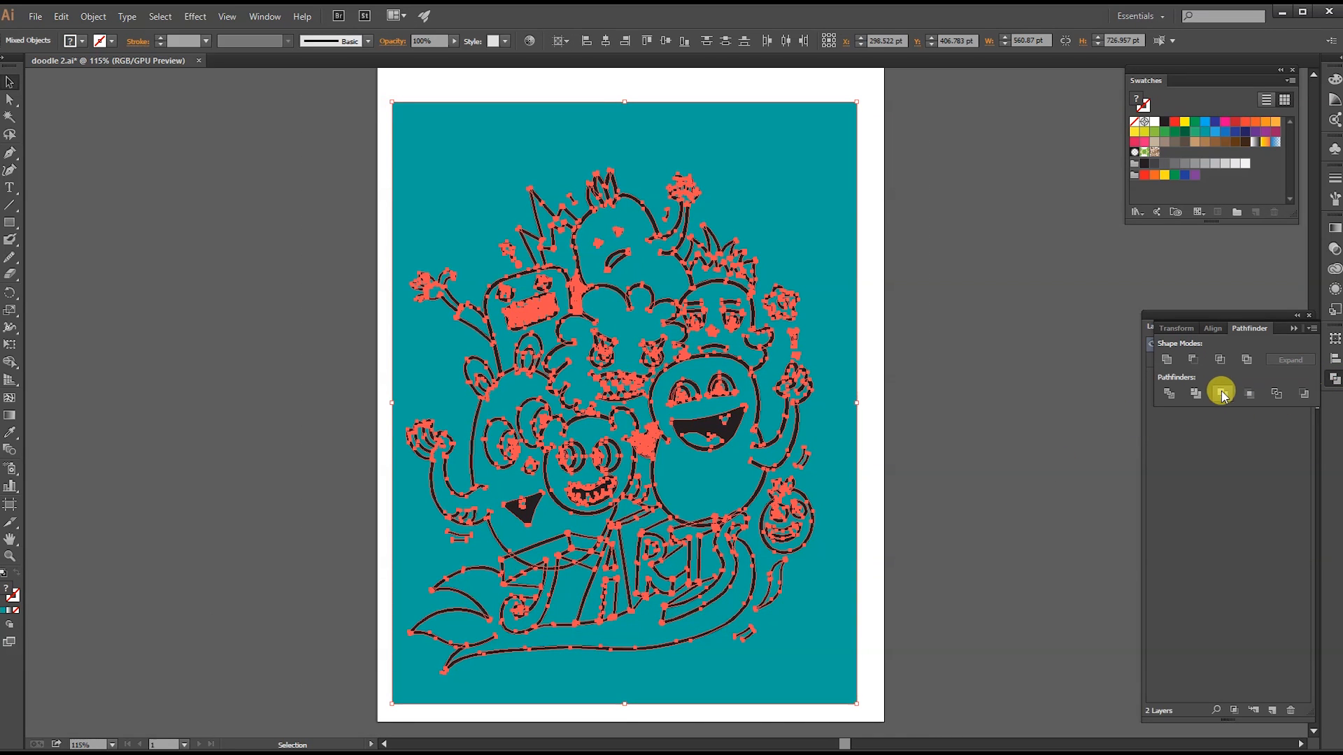
left_click(1221, 396)
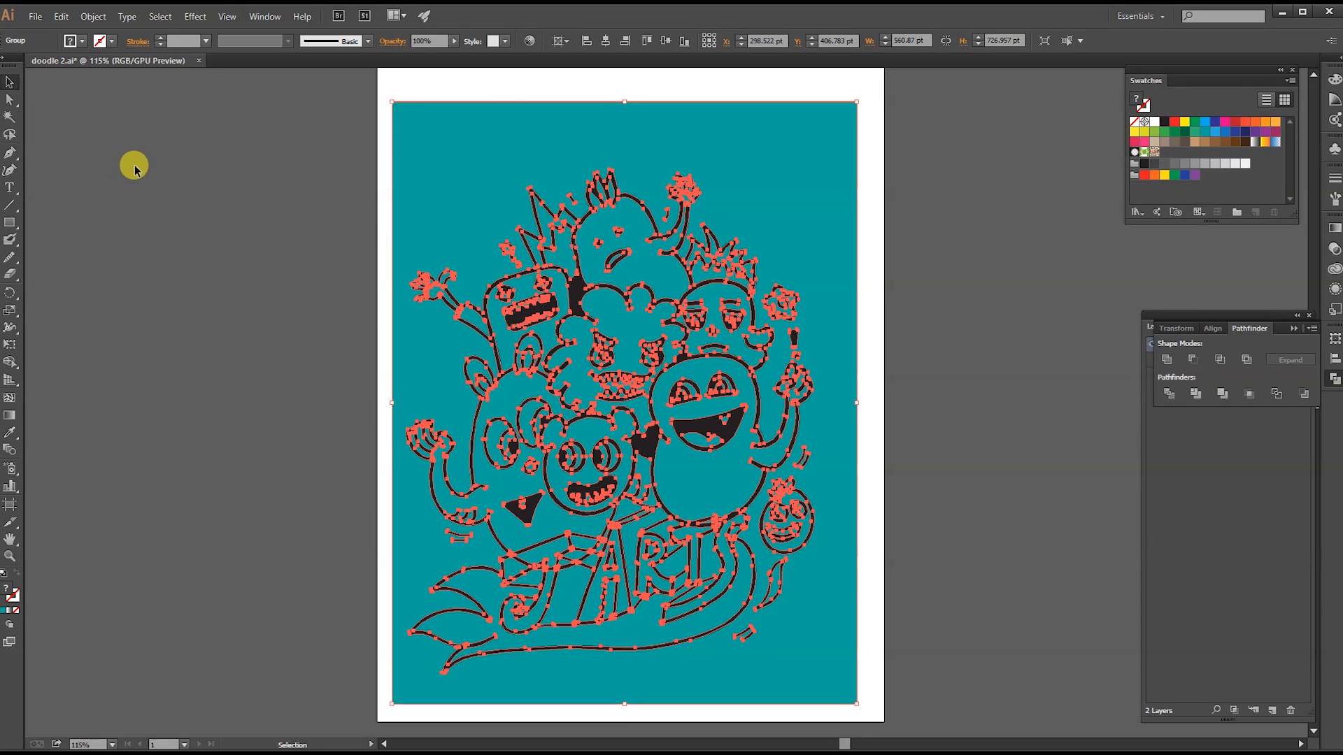
- Delete the teal background area outside the characters and lettering
left_click(9, 98)
left_click(126, 222)
left_click(429, 167)
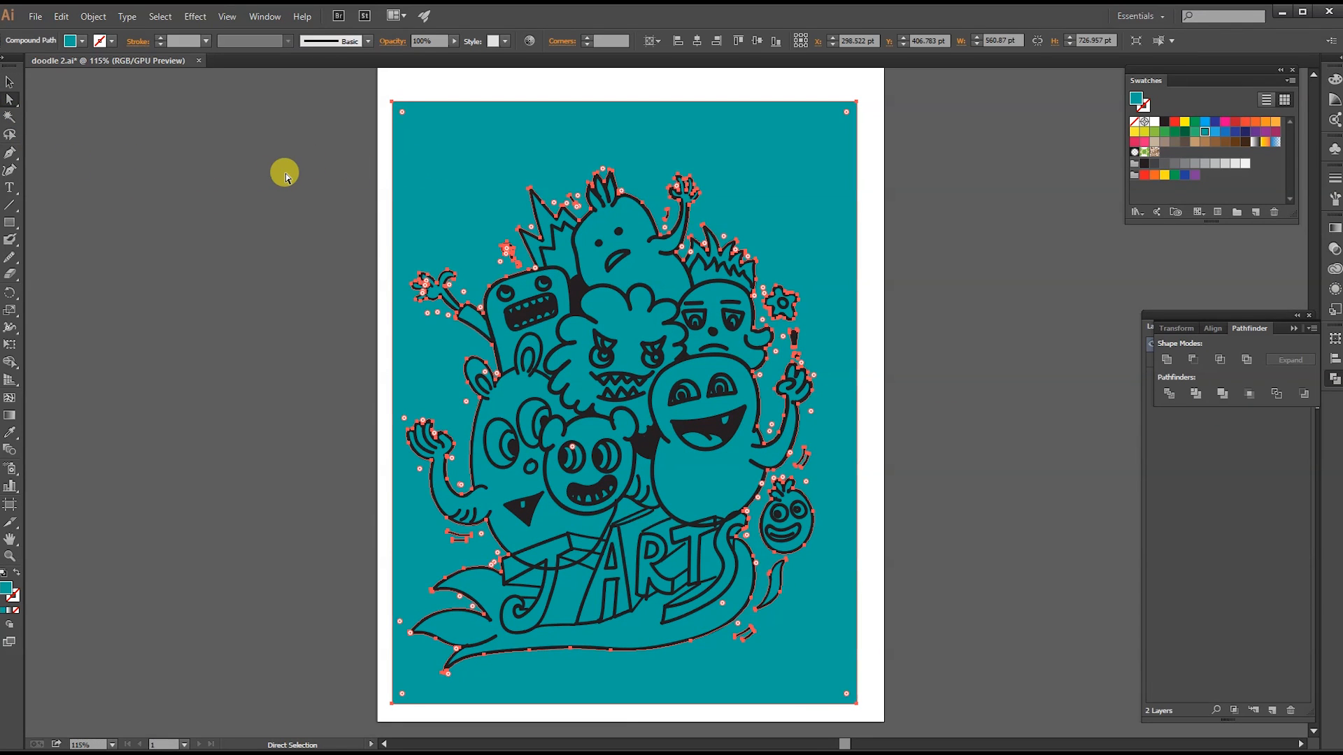
key("Delete")
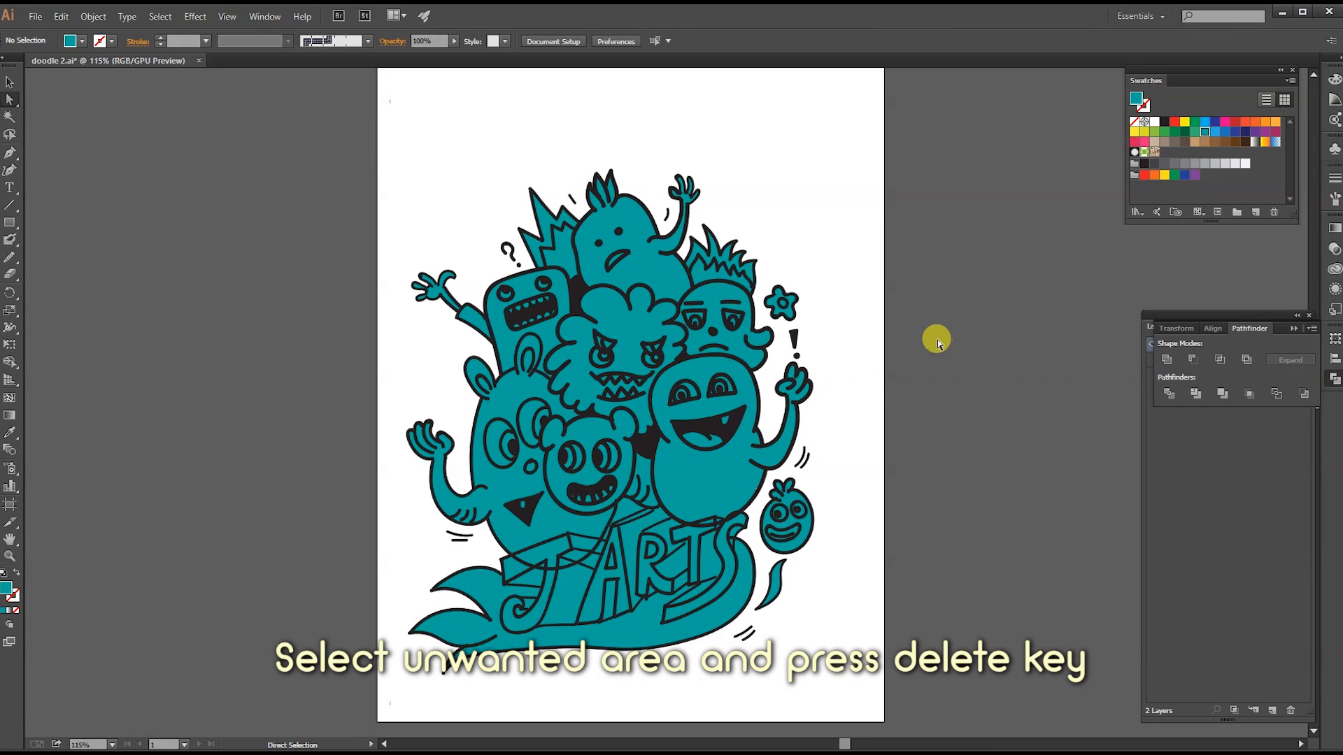
- Fill the body and raised arm of the big laughing character with bright blue
key("ctrl+equal")
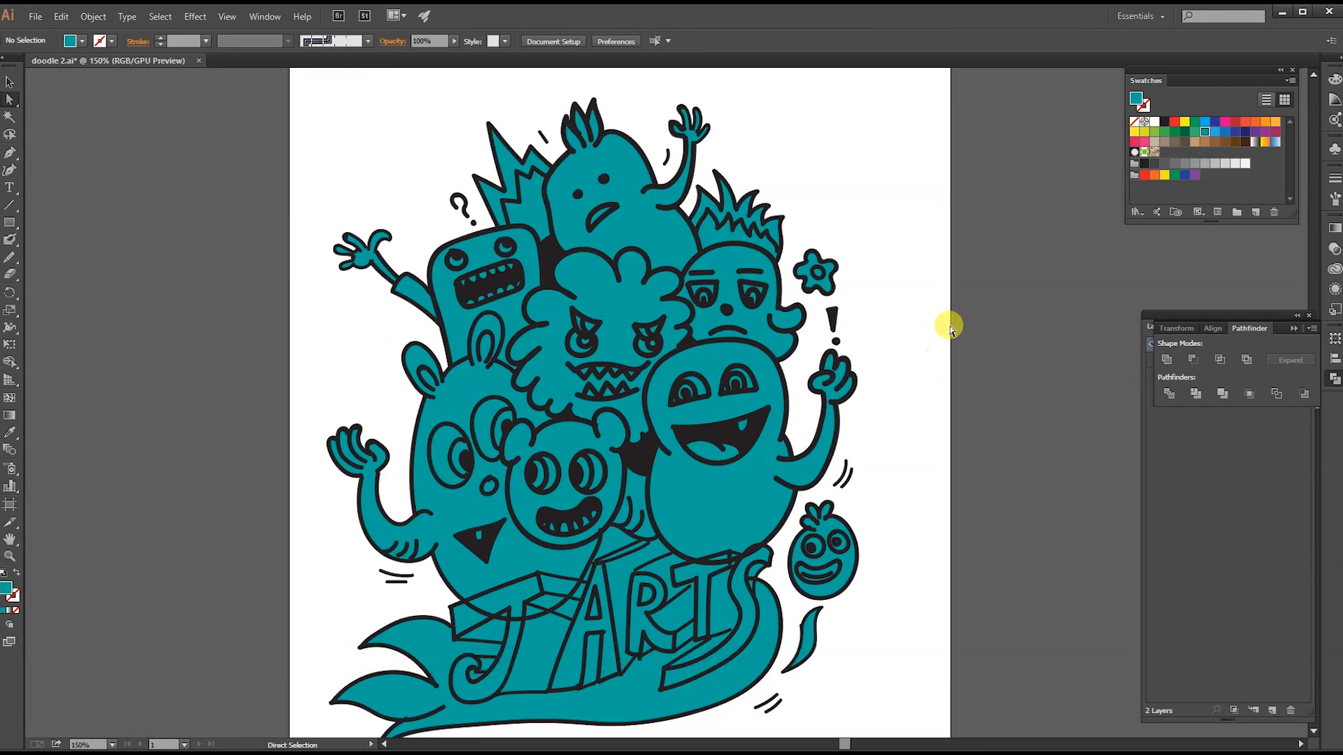
left_click(718, 517)
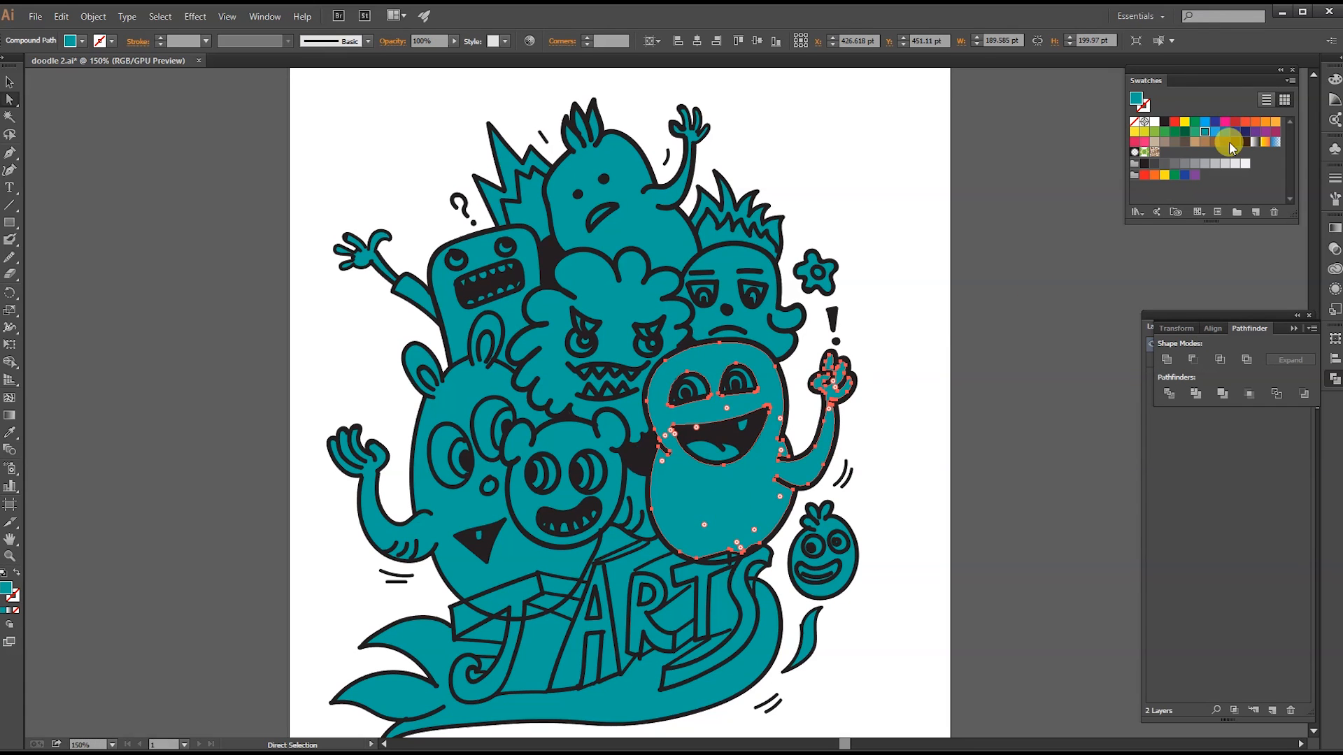
left_click(1212, 130)
left_click(1028, 312)
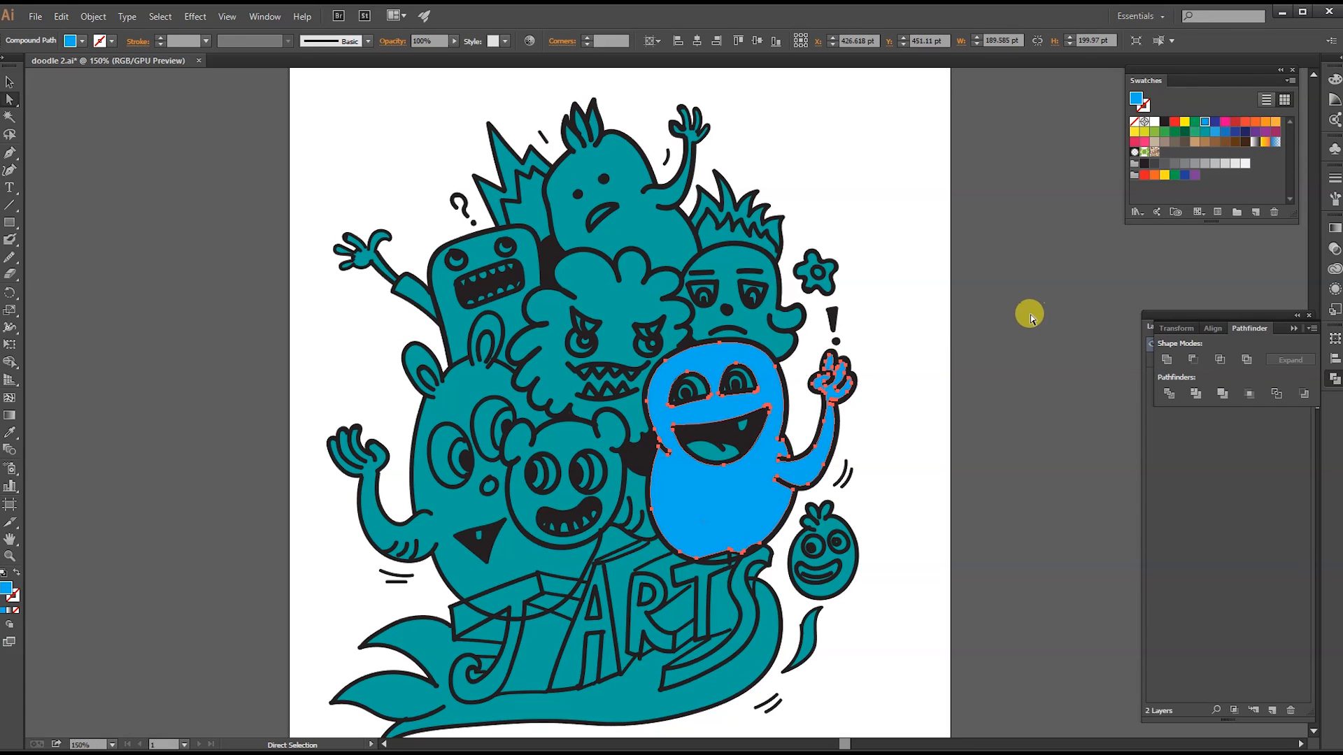
- Fill the laughing character's tongue with red
left_click(708, 455)
left_click(1235, 122)
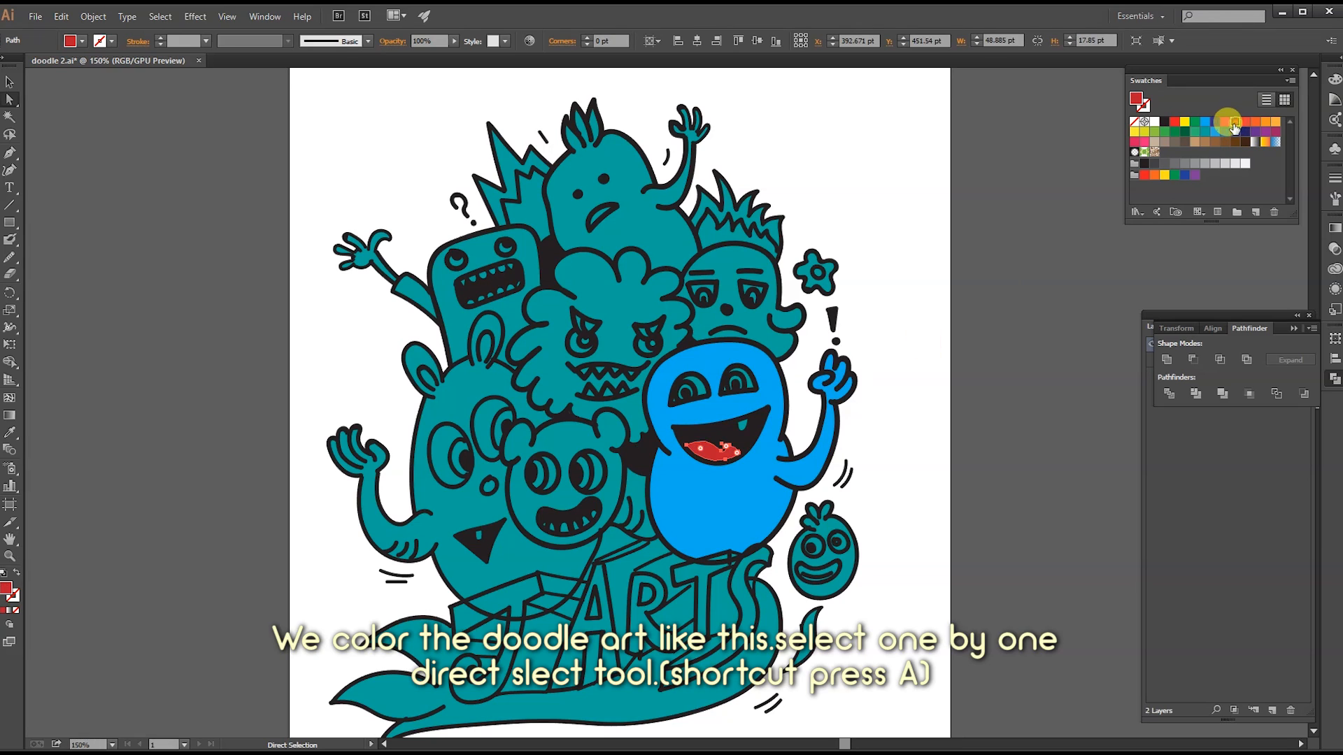
left_click(1025, 291)
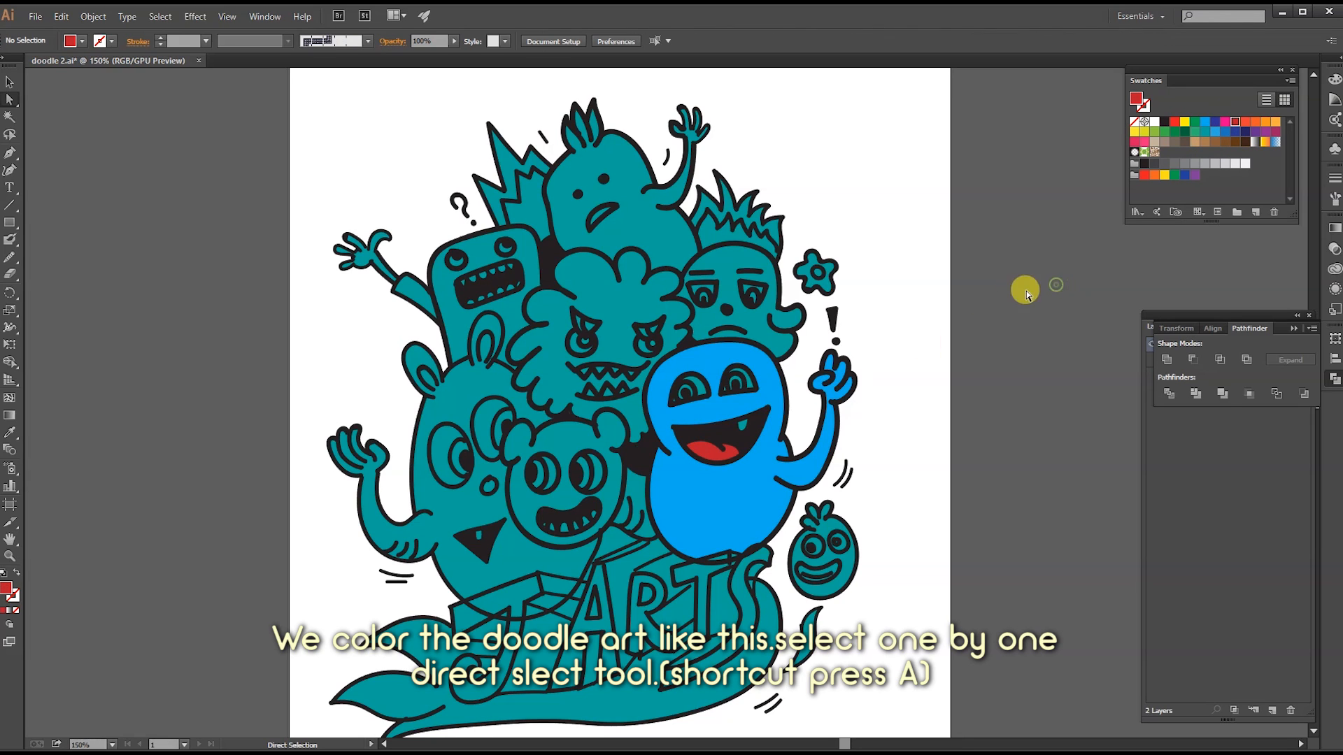
- Fill the whites of both of the laughing character's eyes with white
left_click(701, 392)
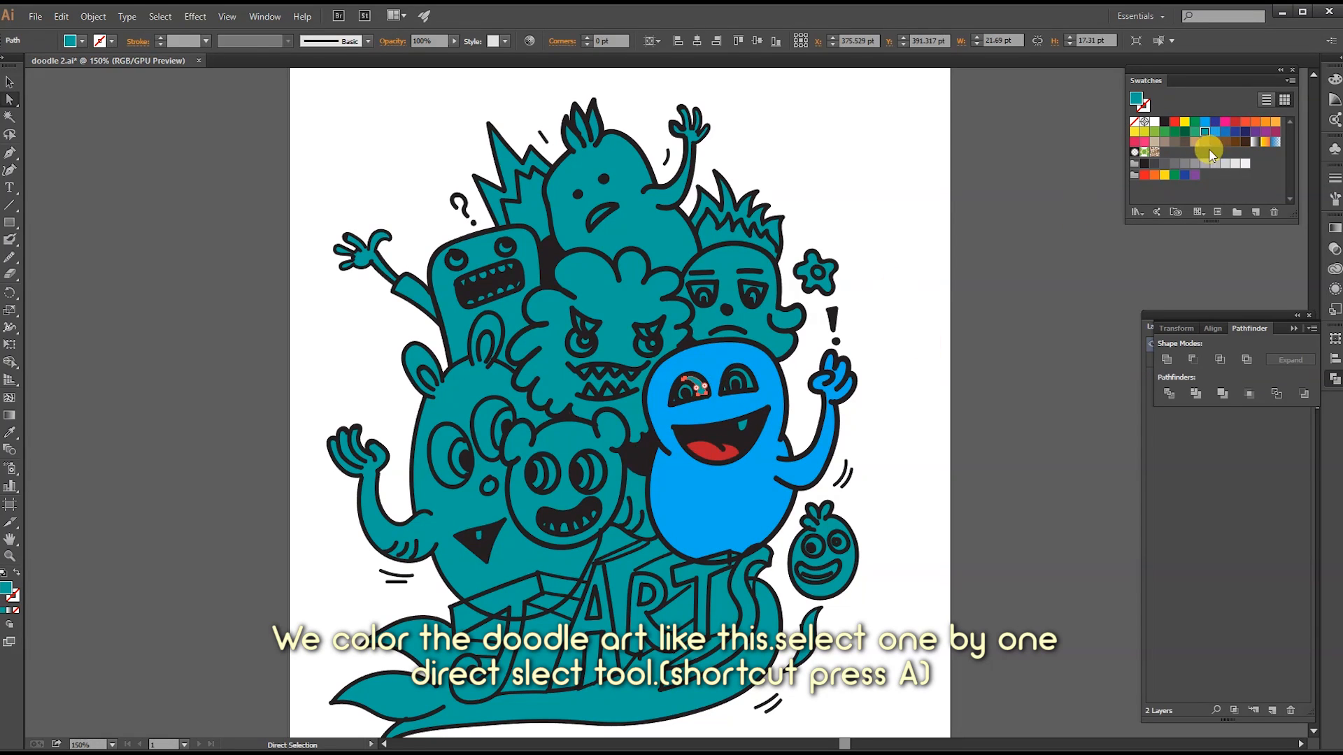
left_click(1155, 122)
left_click(731, 377)
left_click(1155, 122)
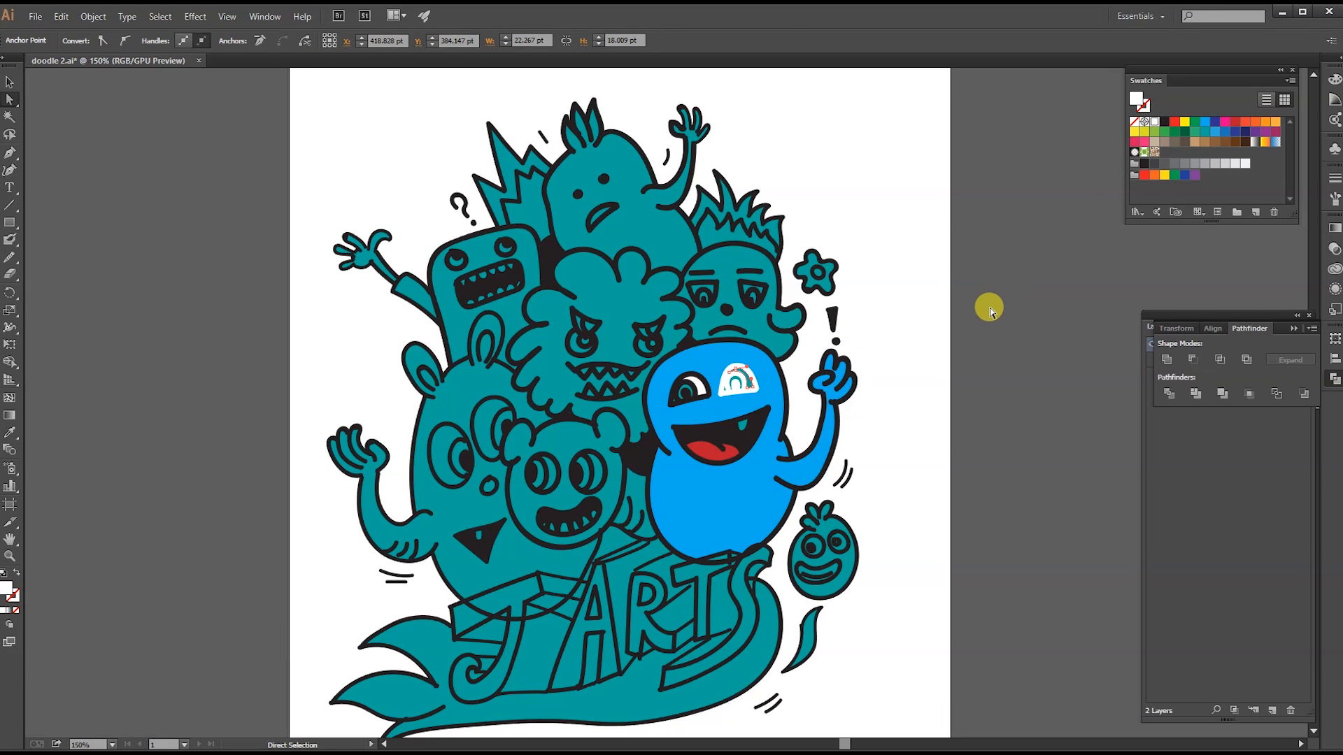
key("ctrl+z")
key("ctrl+equal")
left_click(927, 325)
left_click(777, 375)
left_click(1154, 121)
left_click(1017, 286)
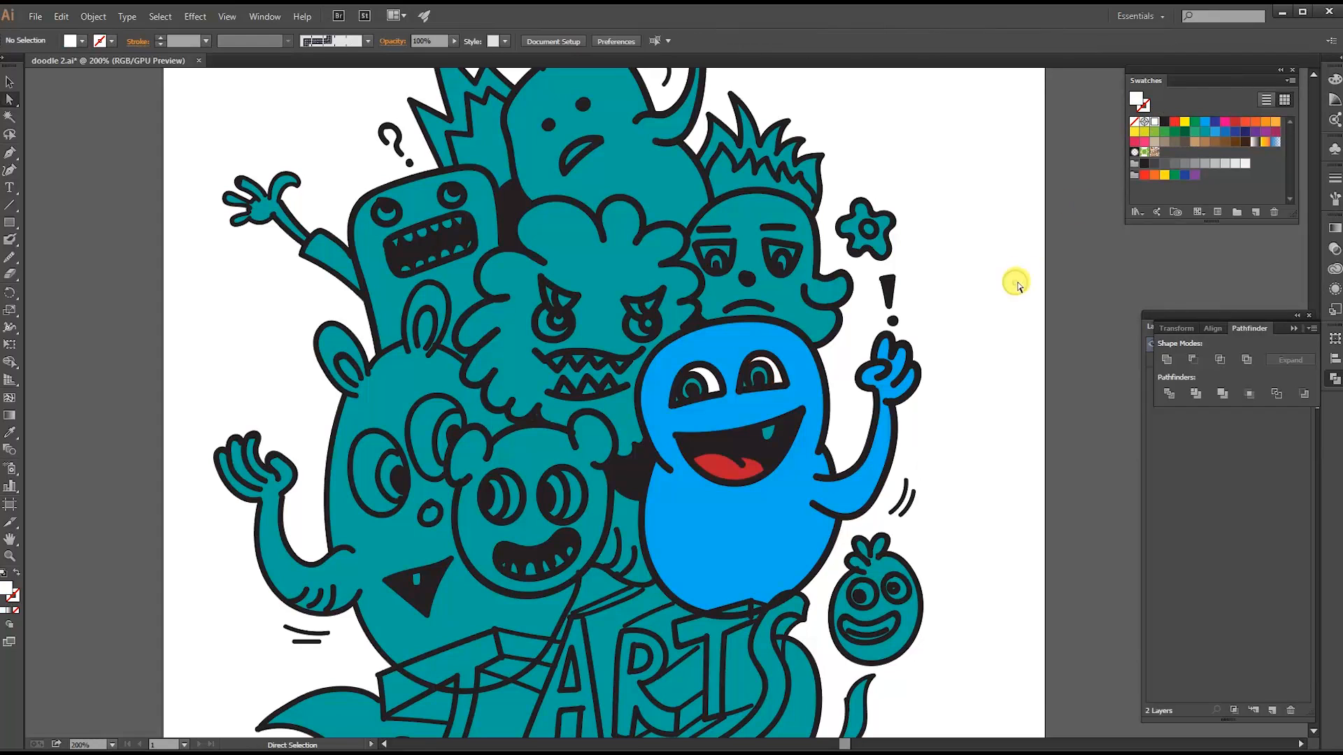
- Fill the single tooth in the laughing character's mouth with white
left_click(767, 431)
left_click(1155, 121)
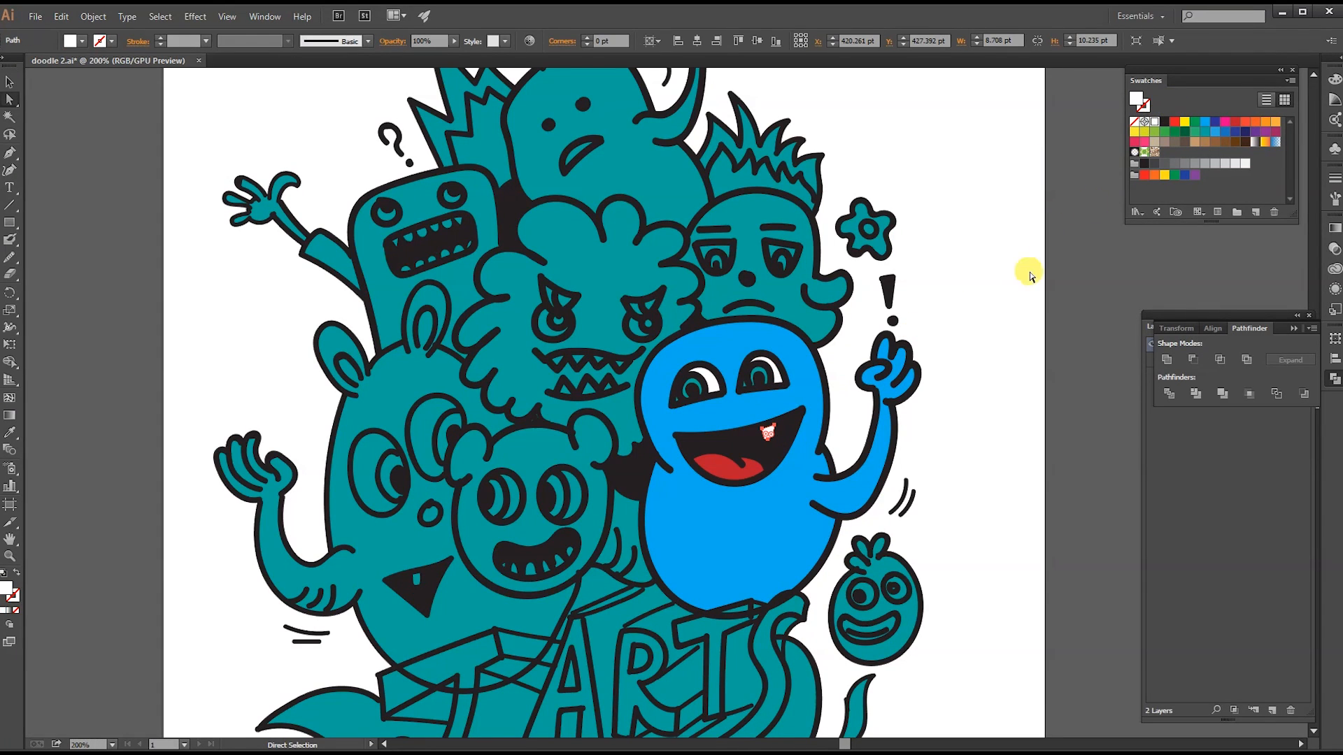
left_click(1029, 276)
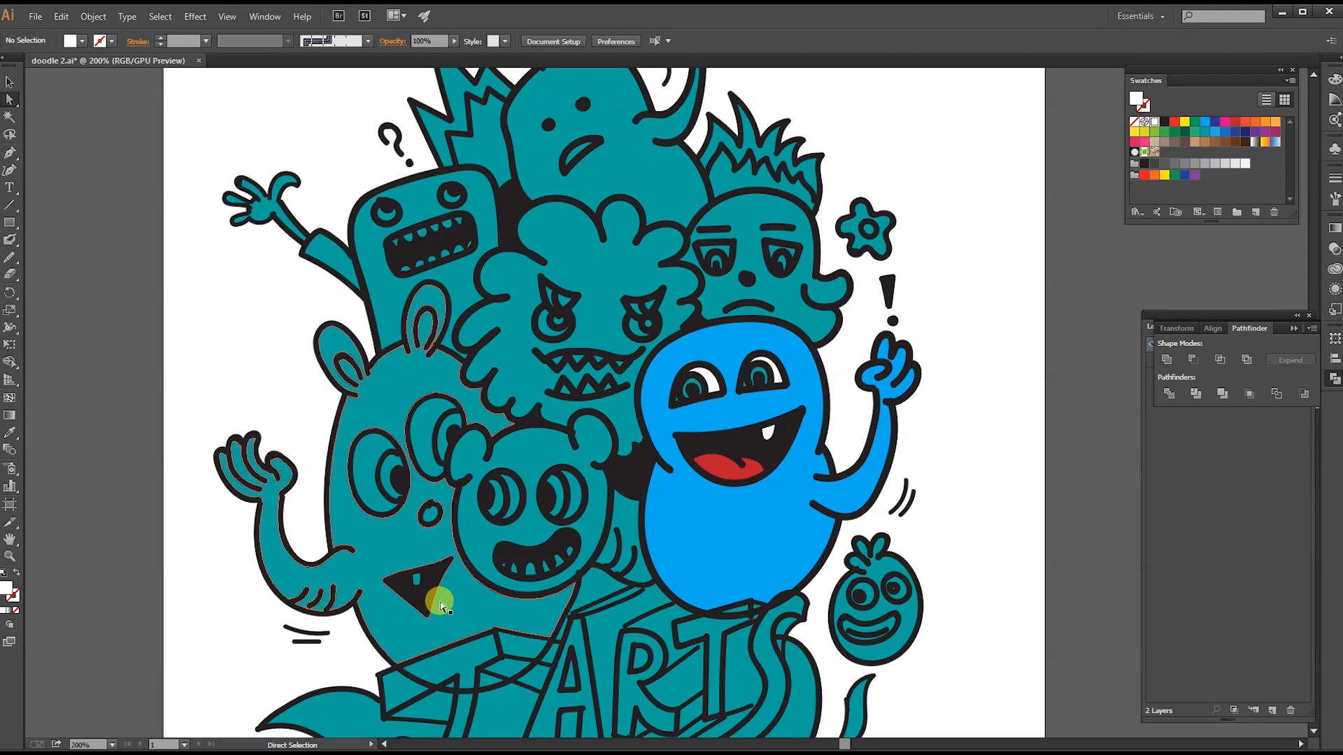
- Fill the waving character at the top of the group with bright blue and its open mouth with black
left_click_drag(459, 607, 471, 589)
left_click_drag(595, 343, 585, 467)
left_click(644, 299)
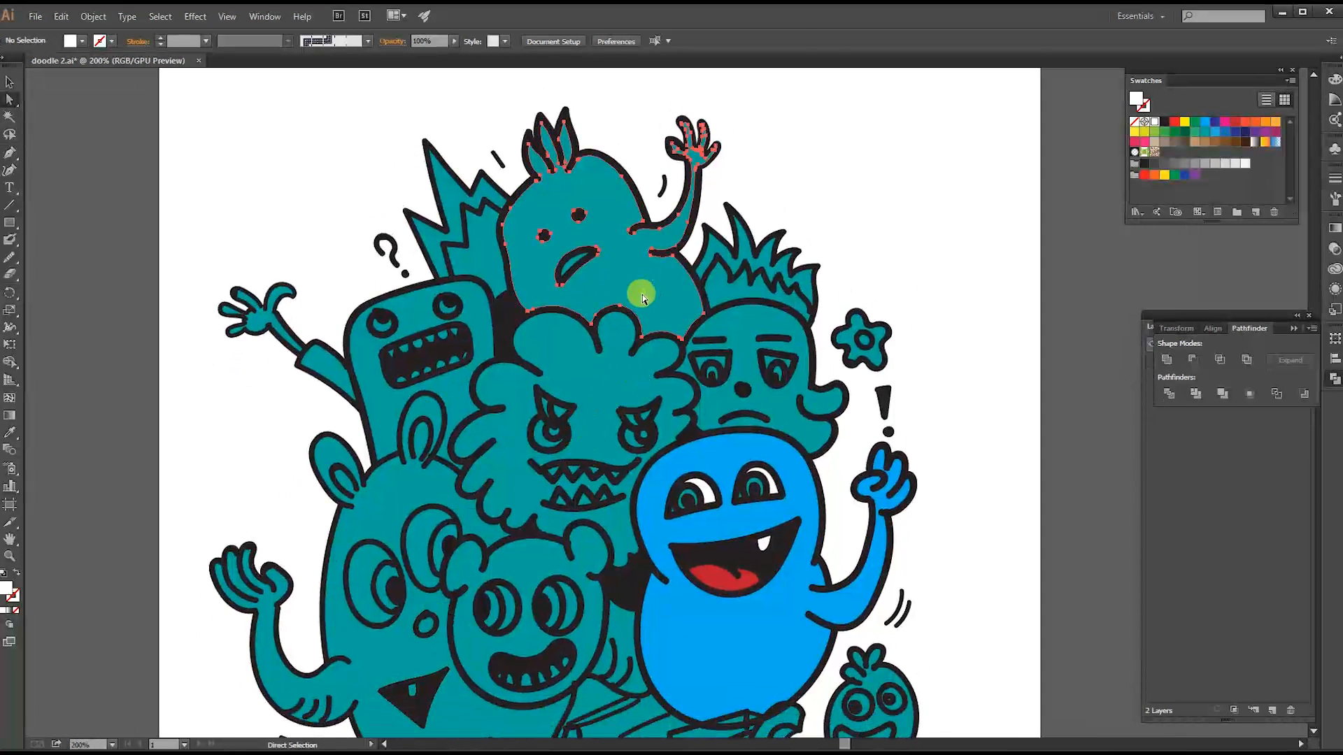
left_click(1204, 123)
left_click(1025, 246)
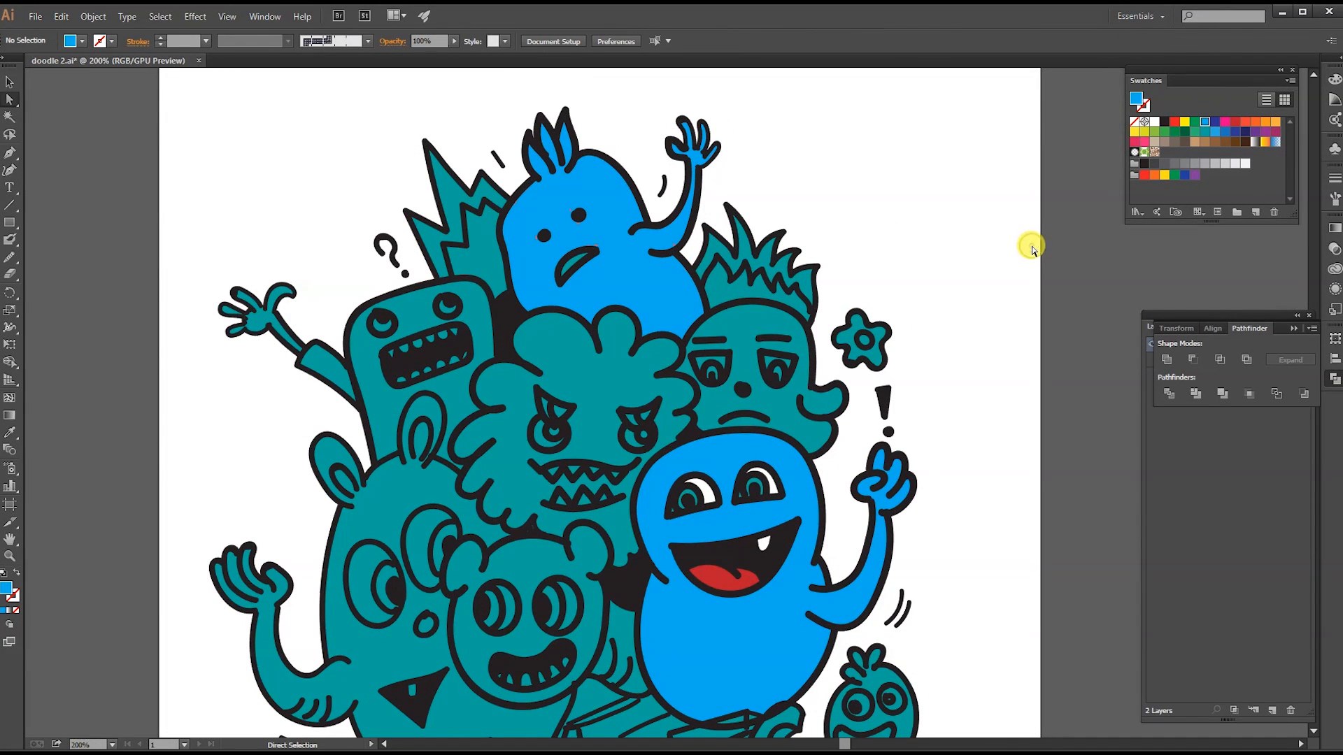
left_click(570, 267)
left_click(1040, 199)
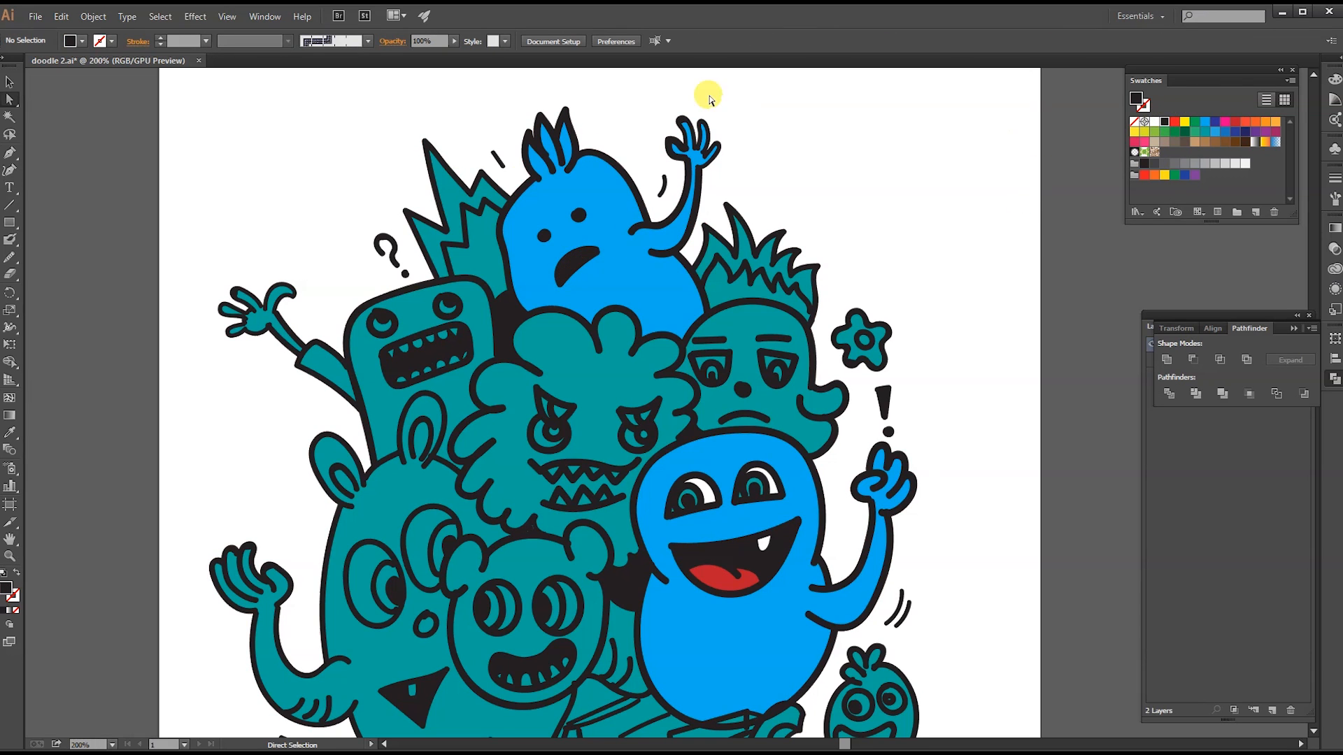
- Fill the fluffy angry character's body with light orange
left_click(510, 438)
left_click(1273, 122)
left_click_drag(588, 443, 651, 294)
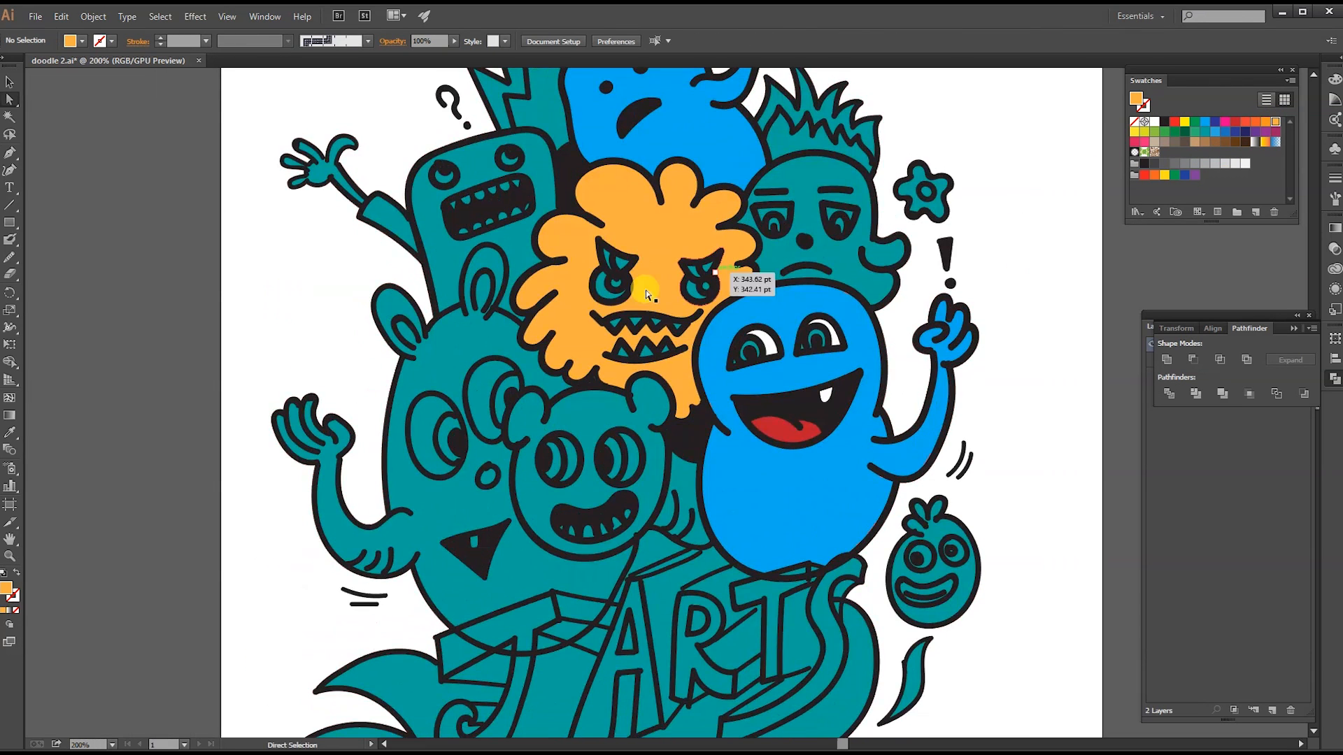
- Fill the eyeballs of the fluffy angry character with white
left_click(603, 286)
left_click(692, 286, "shift")
left_click(1155, 123)
left_click(1024, 211)
left_click(694, 272)
left_click(1155, 122)
left_click(1005, 231)
key("ctrl+z")
left_click(1005, 231)
left_click(694, 271)
left_click(708, 267, "shift")
left_click(1154, 123)
key("ctrl+z")
- Shade the angry character's eyelids with two tones of grey and fill the remaining areas of its eyeballs with white
scroll(690, 234, "up", 2)
left_click(695, 305)
left_click(726, 300, "shift")
left_click(1166, 163)
left_click(551, 291)
left_click(524, 280, "shift")
left_click(1180, 164)
left_click(543, 335)
left_click(722, 339, "shift")
left_click(1161, 122)
left_click(581, 408)
left_click(538, 409, "shift")
left_click(554, 472, "shift")
left_click(604, 469, "shift")
left_click(640, 465, "shift")
left_click(620, 410, "shift")
left_click(665, 419, "shift")
left_click(1153, 123)
key("ctrl+z")
- Fill the angry character's upper and lower rows of pointed teeth with white
left_click(544, 407)
left_click(581, 410, "shift")
left_click(626, 410, "shift")
left_click(668, 421, "shift")
left_click(1153, 122)
left_click(556, 465)
left_click(600, 473, "shift")
left_click(642, 466, "shift")
left_click(1153, 121)
left_click_drag(707, 537, 638, 327)
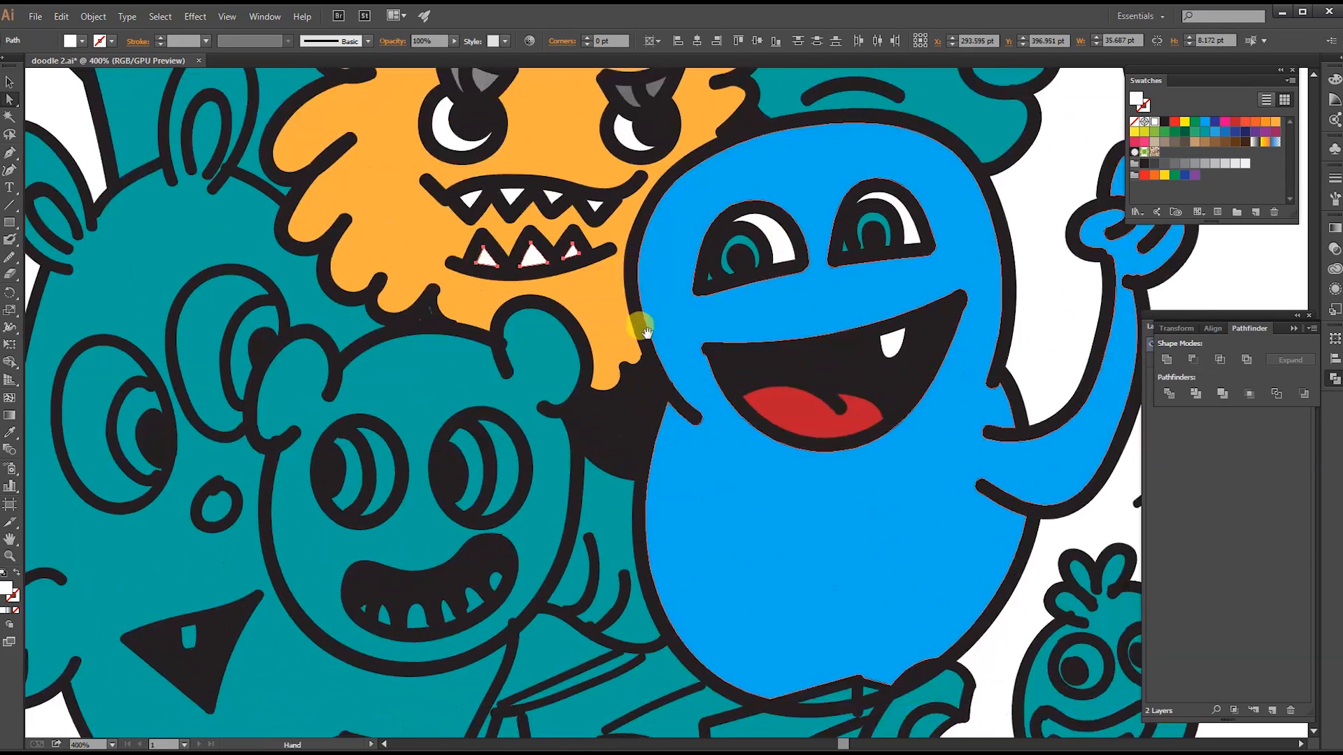
left_click(744, 244)
left_click(876, 222, "shift")
left_click(1245, 123)
key("ctrl+z")
left_click(1043, 175)
- Fill the laughing character's irises with orange-red and the small leftover areas in its eye corners with black
left_click(743, 243)
left_click(875, 218, "shift")
left_click(1245, 122)
left_click(1039, 233)
left_click(712, 276)
left_click(848, 252, "shift")
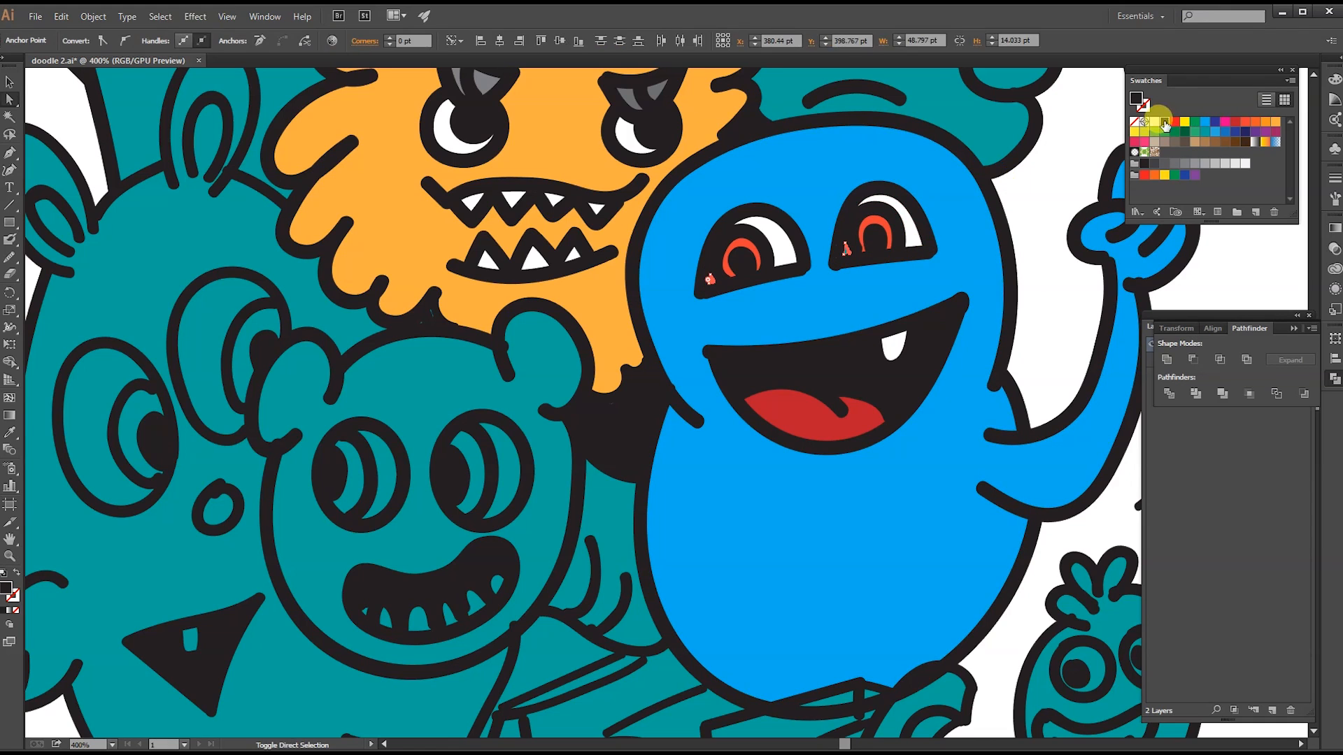
left_click(1042, 194)
- Fill the head and ears of the small round-eared character in front with yellow
left_click_drag(416, 508, 685, 463)
left_click(642, 443)
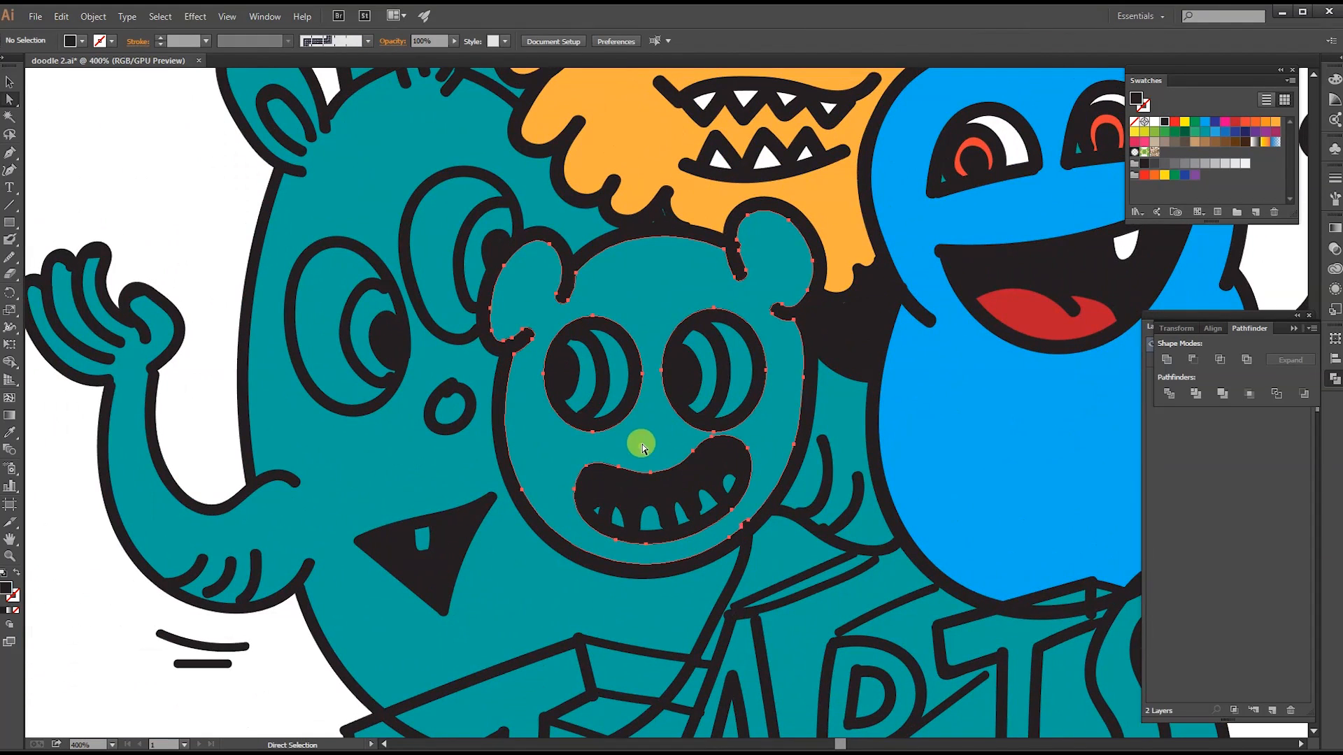
left_click(1185, 120)
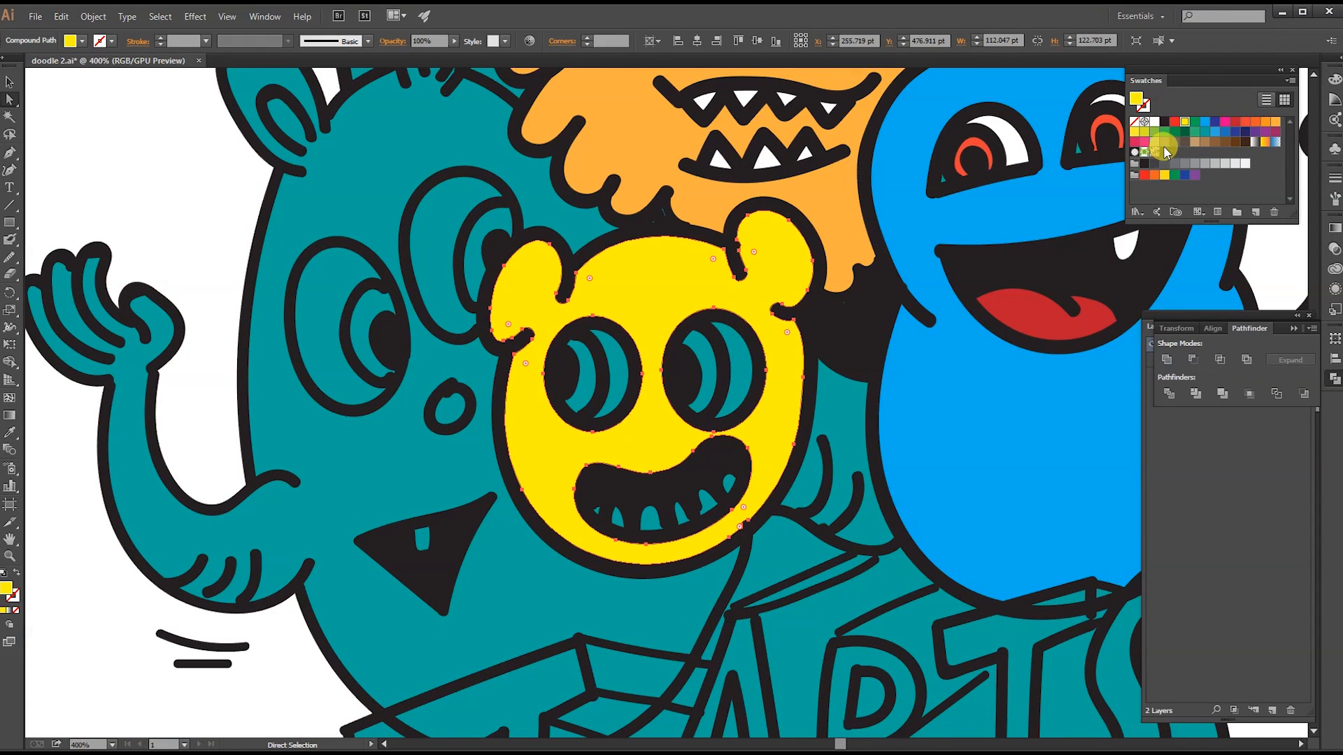
- Fill the curved eye areas of the yellow round-eared character with white
left_click(743, 381)
left_click(710, 382, "shift")
left_click(618, 383, "shift")
left_click(587, 384, "shift")
left_click(1154, 122)
- Fill the row of teeth in the yellow round-eared character's mouth with white
left_click(729, 483)
left_click(707, 503, "shift")
left_click(649, 523, "shift")
left_click(679, 515, "shift")
left_click(616, 521, "shift")
left_click(597, 511, "shift")
left_click(1161, 123)
left_click(600, 511, "shift")
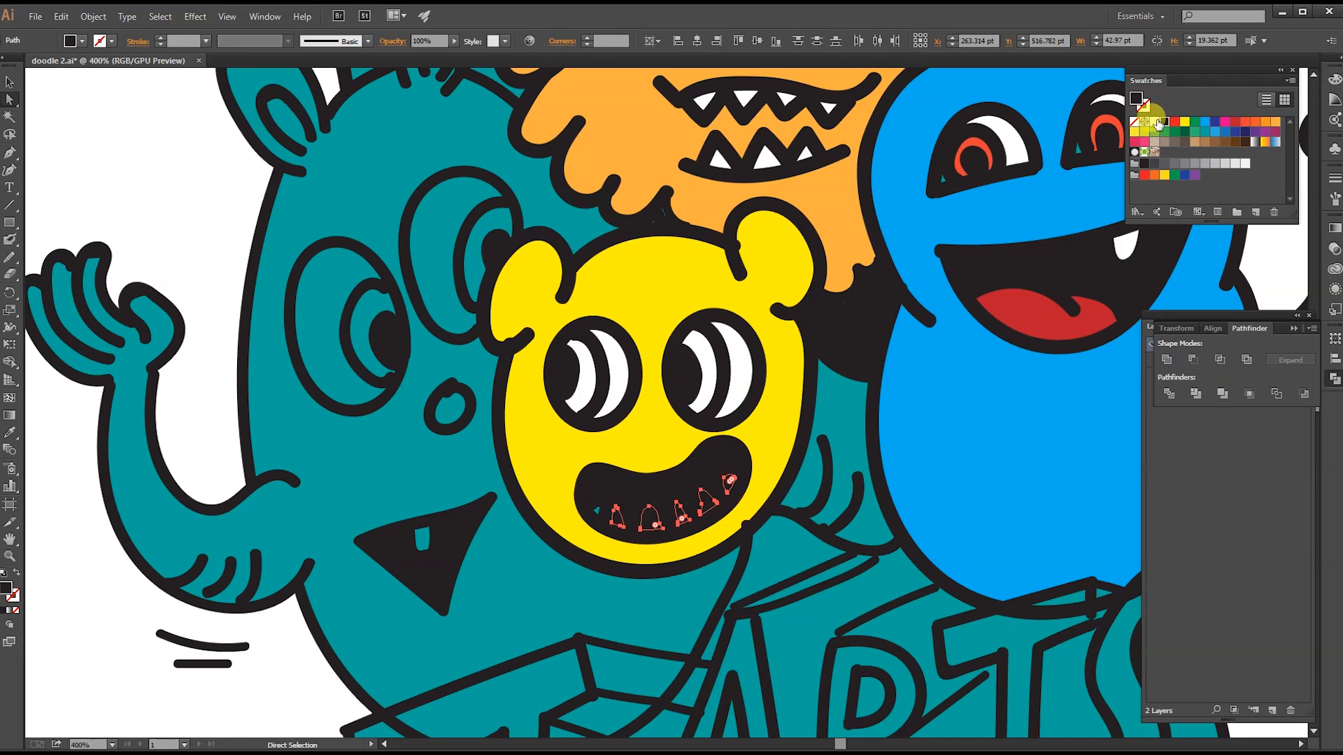
left_click(1153, 119)
left_click(598, 510)
left_click(1154, 122)
key("ctrl+z")
left_click(923, 153)
- Fill the round-eared character's body patch between its head and the blue laughing character with yellow
left_click(840, 411)
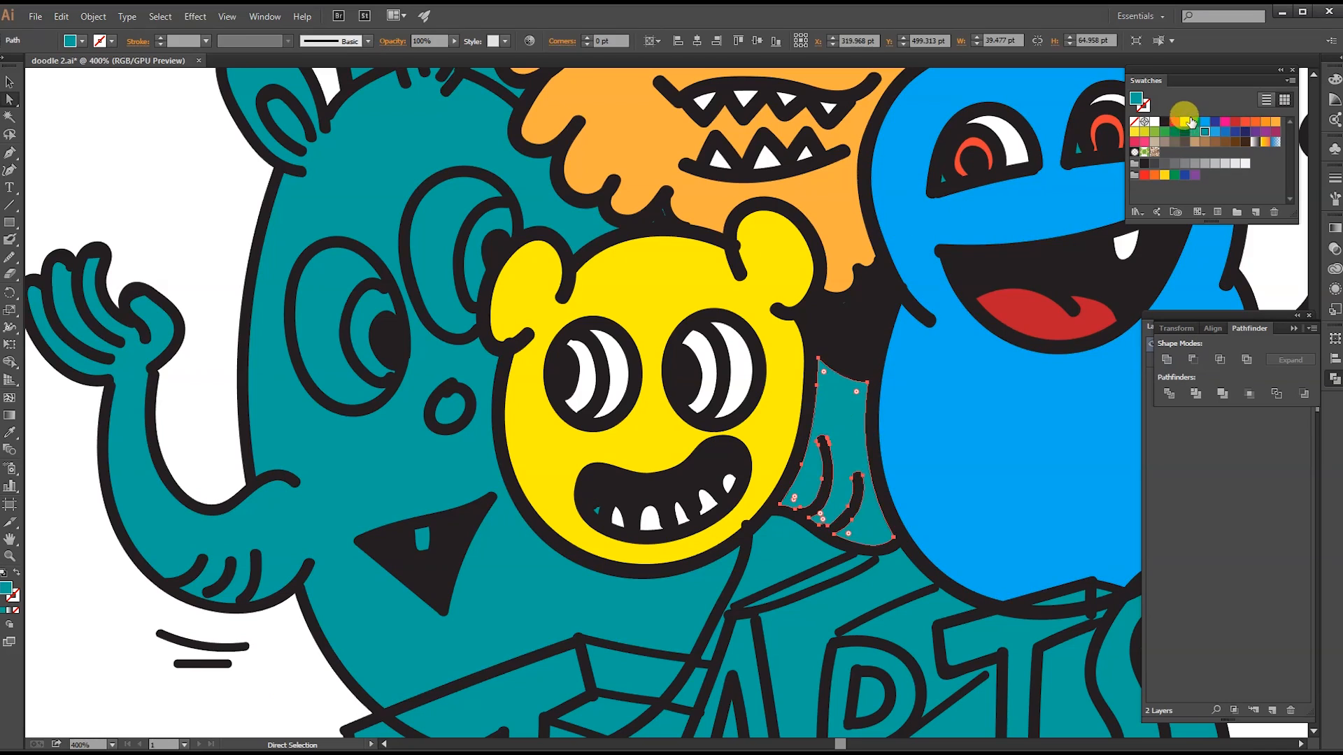
left_click(1184, 122)
left_click(304, 696)
- Fill the body, ears and raised arm of the large long-eared character with orange-red
key("ctrl+minus")
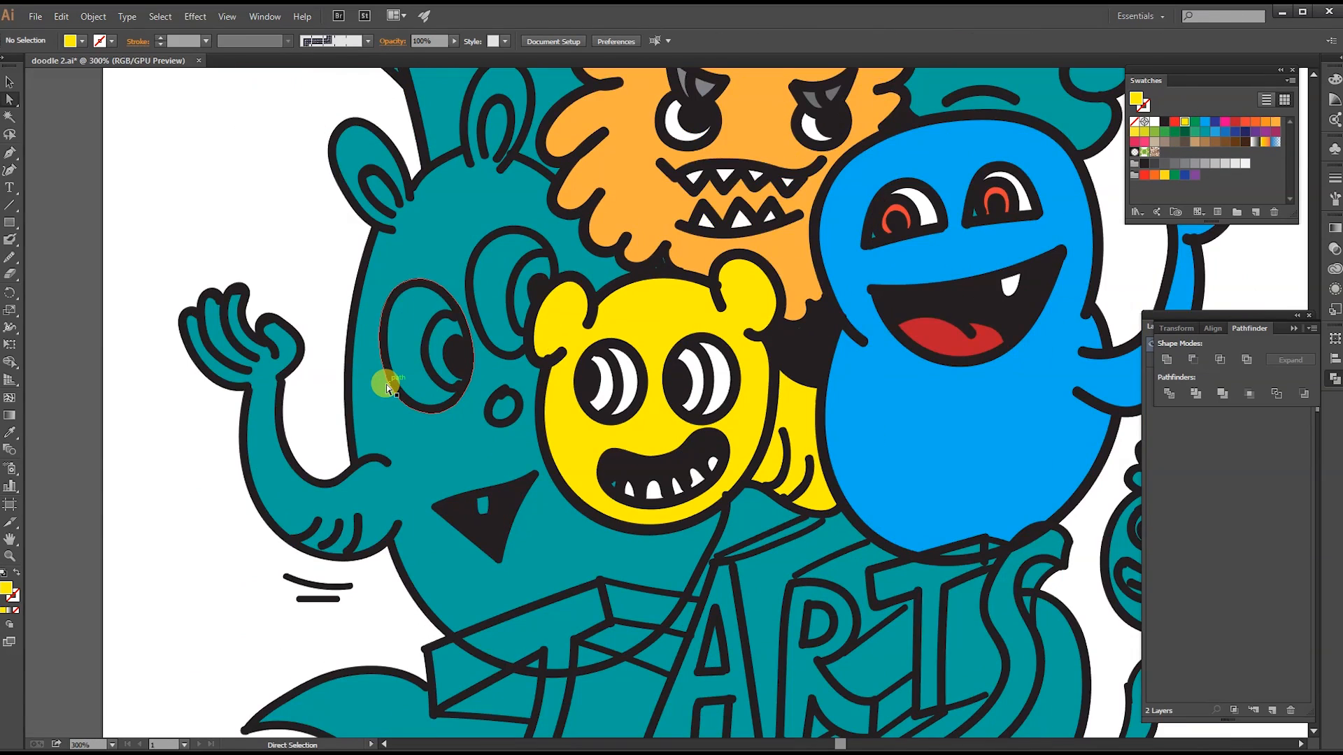
key("ctrl+minus")
left_click_drag(525, 292, 468, 376)
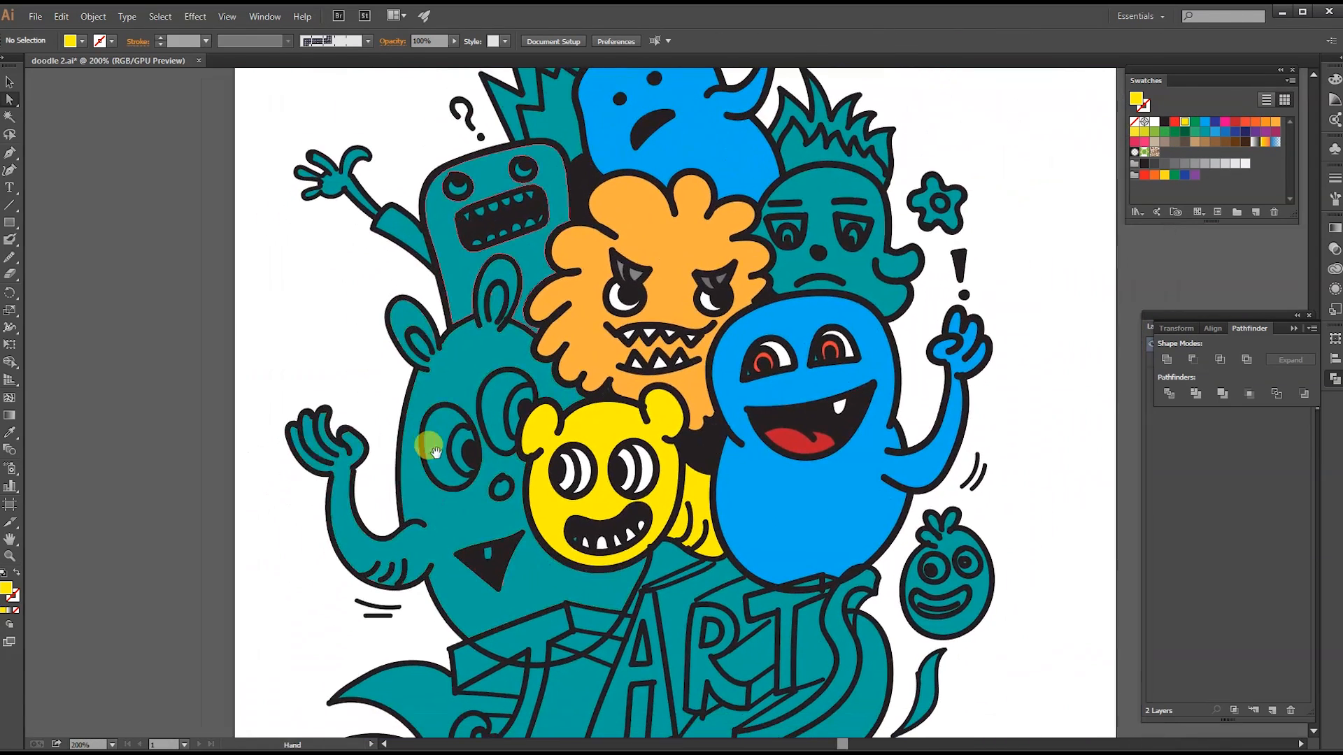
left_click(470, 526)
left_click(1234, 121)
left_click(1243, 121)
left_click(1252, 121)
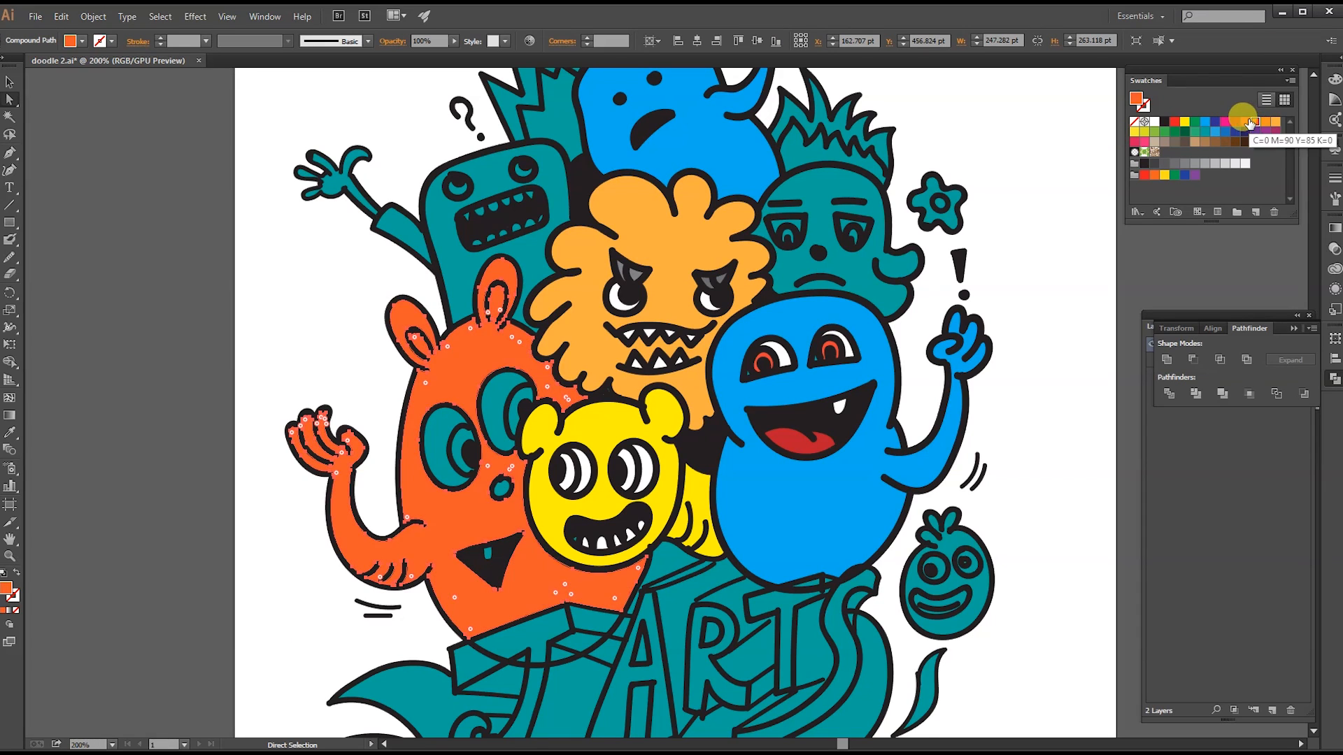
left_click(1244, 121)
left_click(1054, 381)
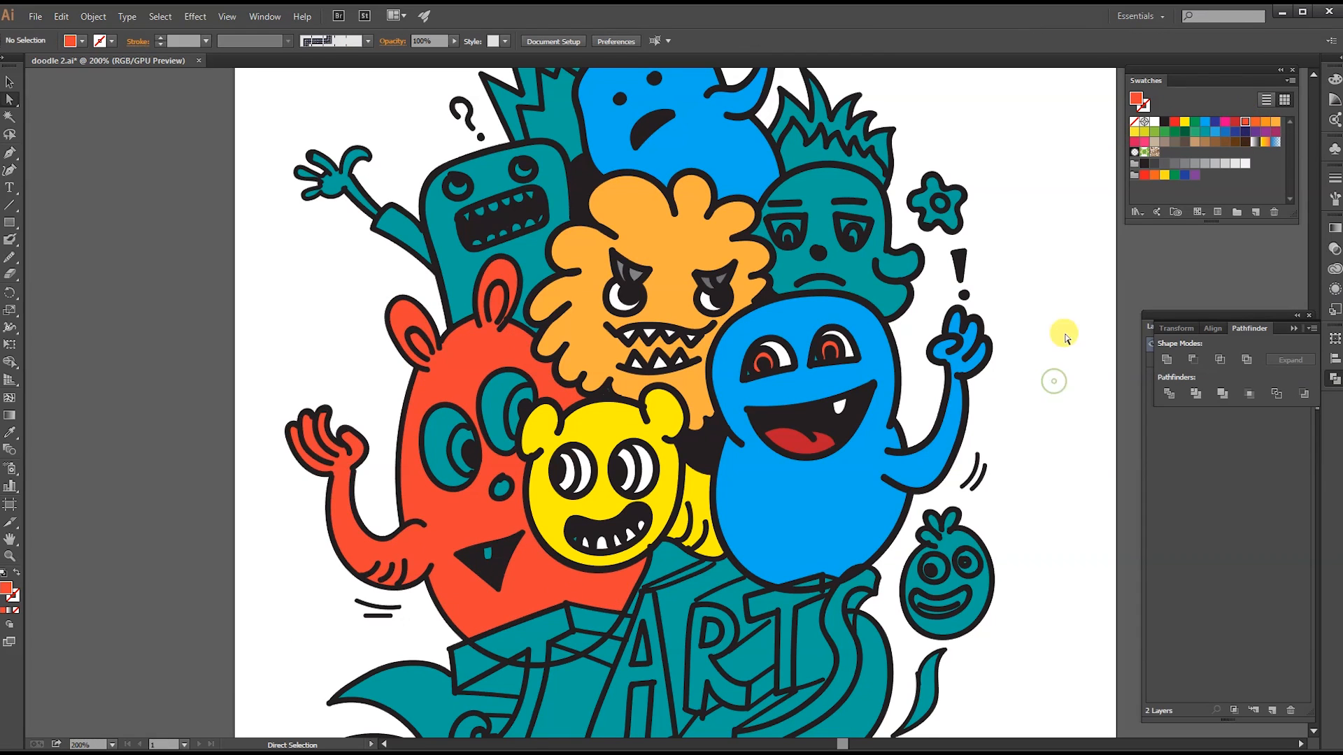
- Fill the body of the boxy open-mouthed character with yellow
left_click(444, 272)
left_click(1265, 122)
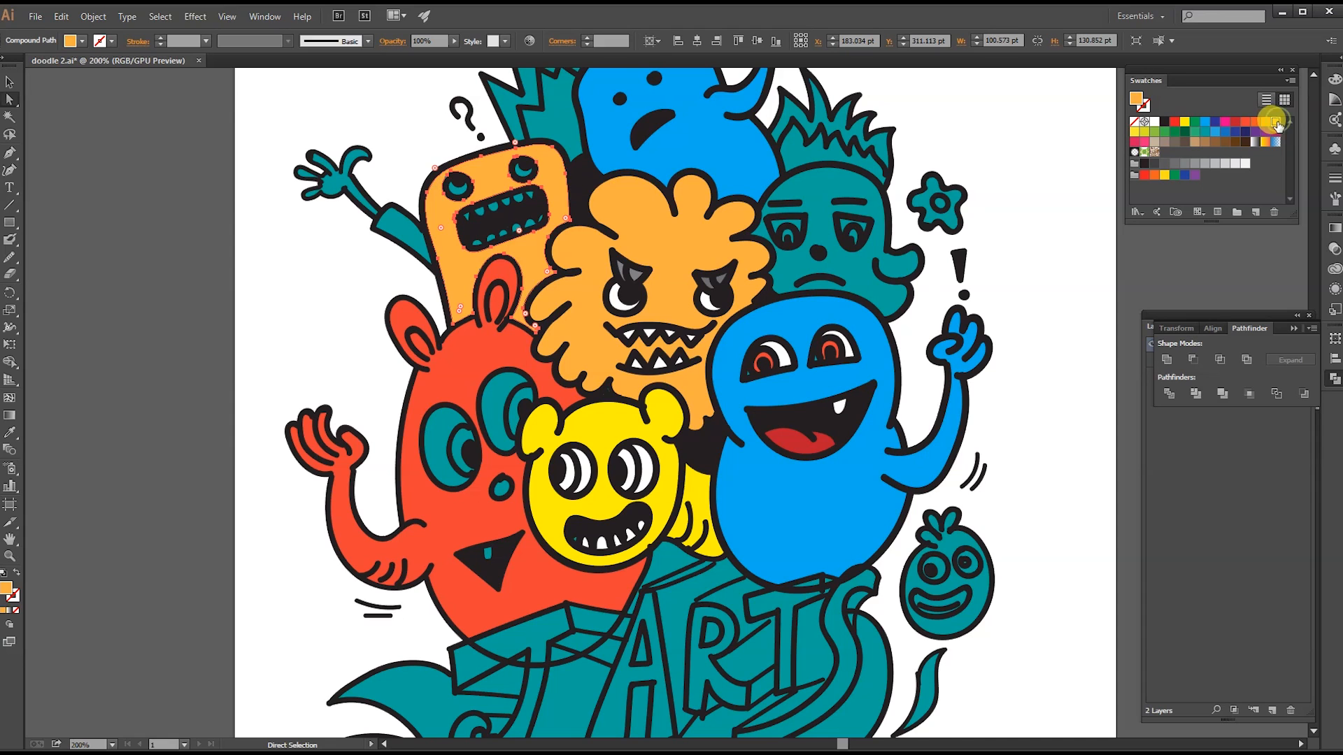
left_click(1185, 122)
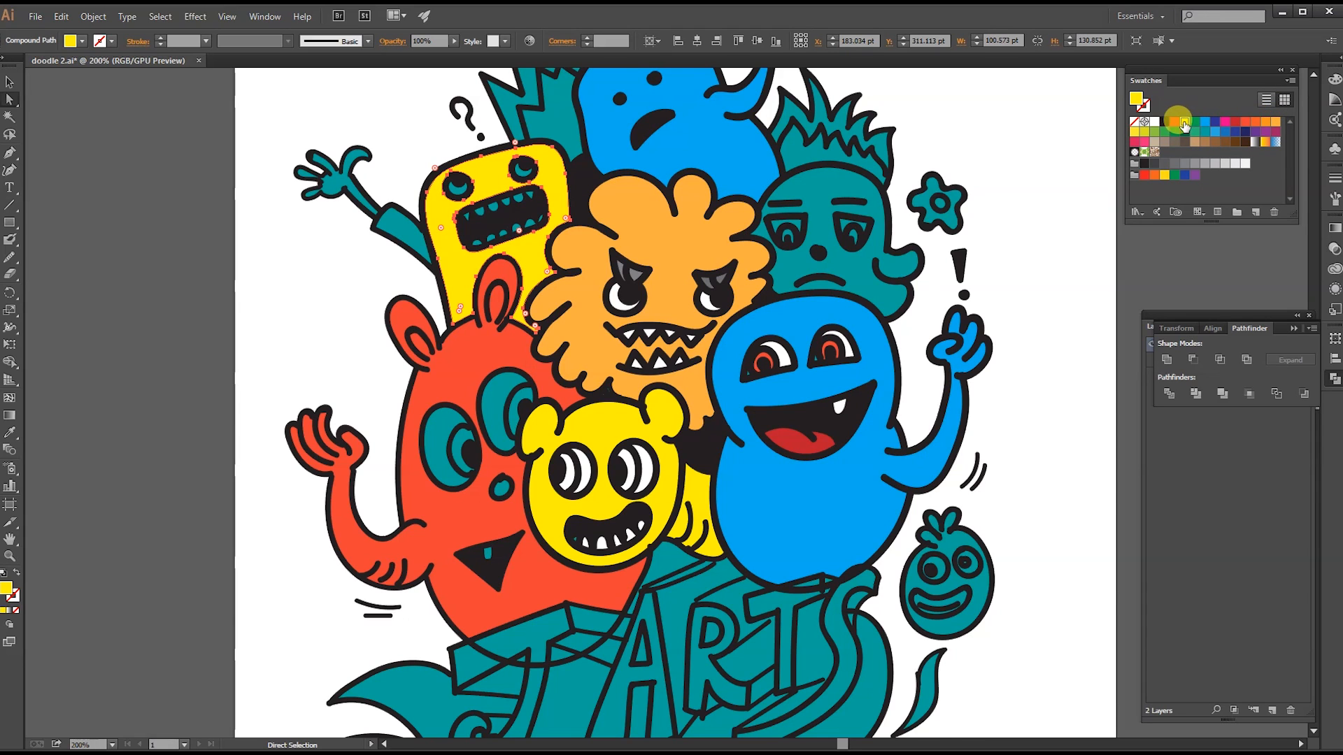
- Fill the sad-eyed character and the small separate smiling character below the blue arm with pink
left_click(814, 190)
left_click(1255, 122)
left_click(1245, 121)
left_click(1144, 142)
left_click(1042, 561)
left_click(1146, 146)
left_click(1047, 484)
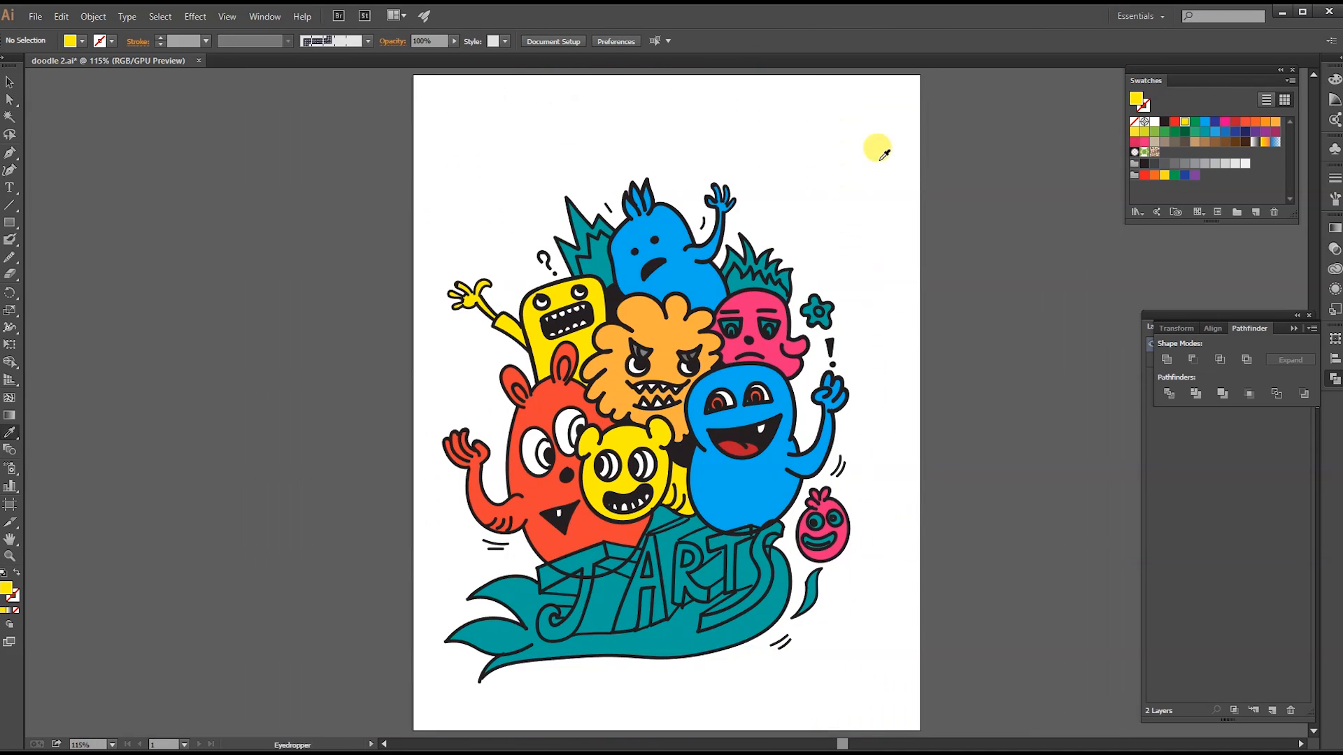
- Fill the inner spiky flame behind the yellow and blue characters with the orange-yellow gradient swatch and open its gradient settings
key("a")
left_click(598, 268)
left_click(1264, 141)
left_click(1336, 228)
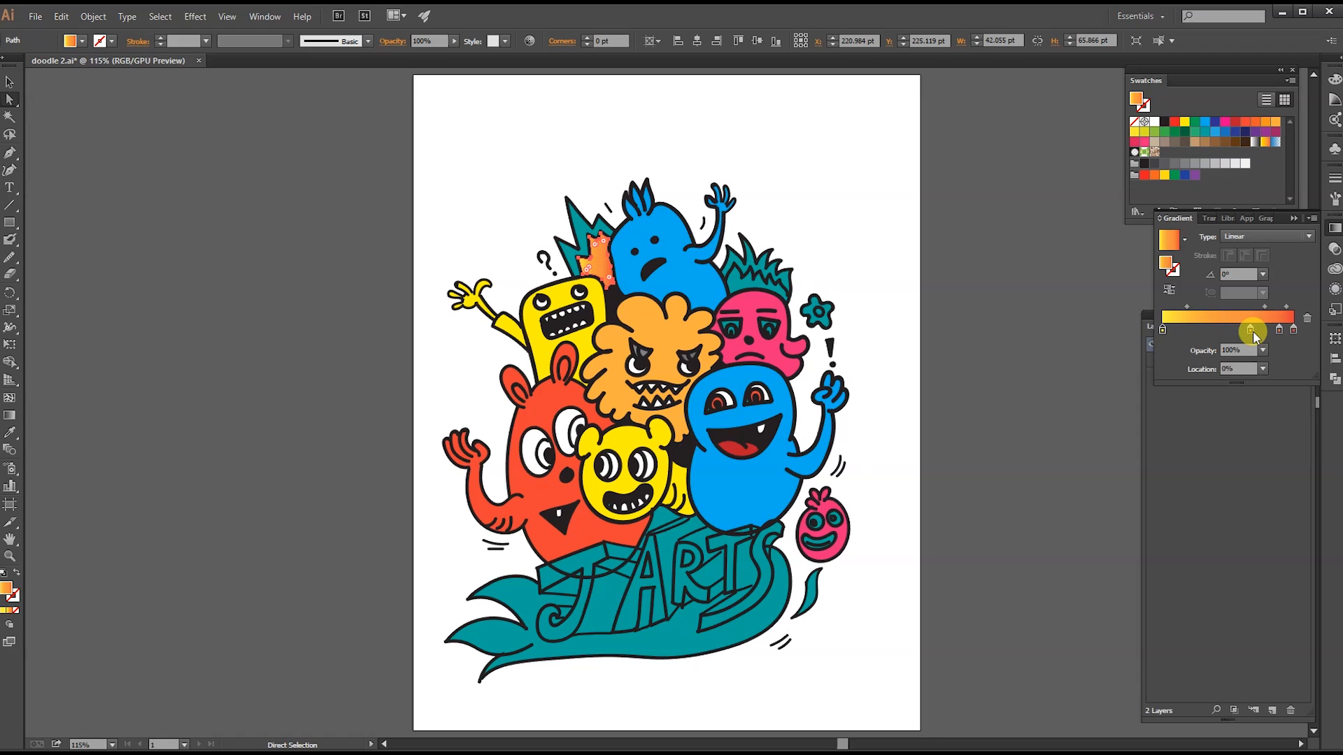
- Recolour the flame's linear gradient to run from yellow through red to green, with the green stop at about 86%
double_click(1293, 329)
left_click(1176, 478)
left_click_drag(1200, 408, 1232, 385)
left_click(1228, 330)
double_click(1229, 330)
left_click(1229, 330)
left_click_drag(1230, 331, 1275, 330)
- Set the angle of the inner flame's gradient to -90°
left_click(1262, 275)
left_click(1273, 354)
left_click(1263, 274)
left_click(1278, 488)
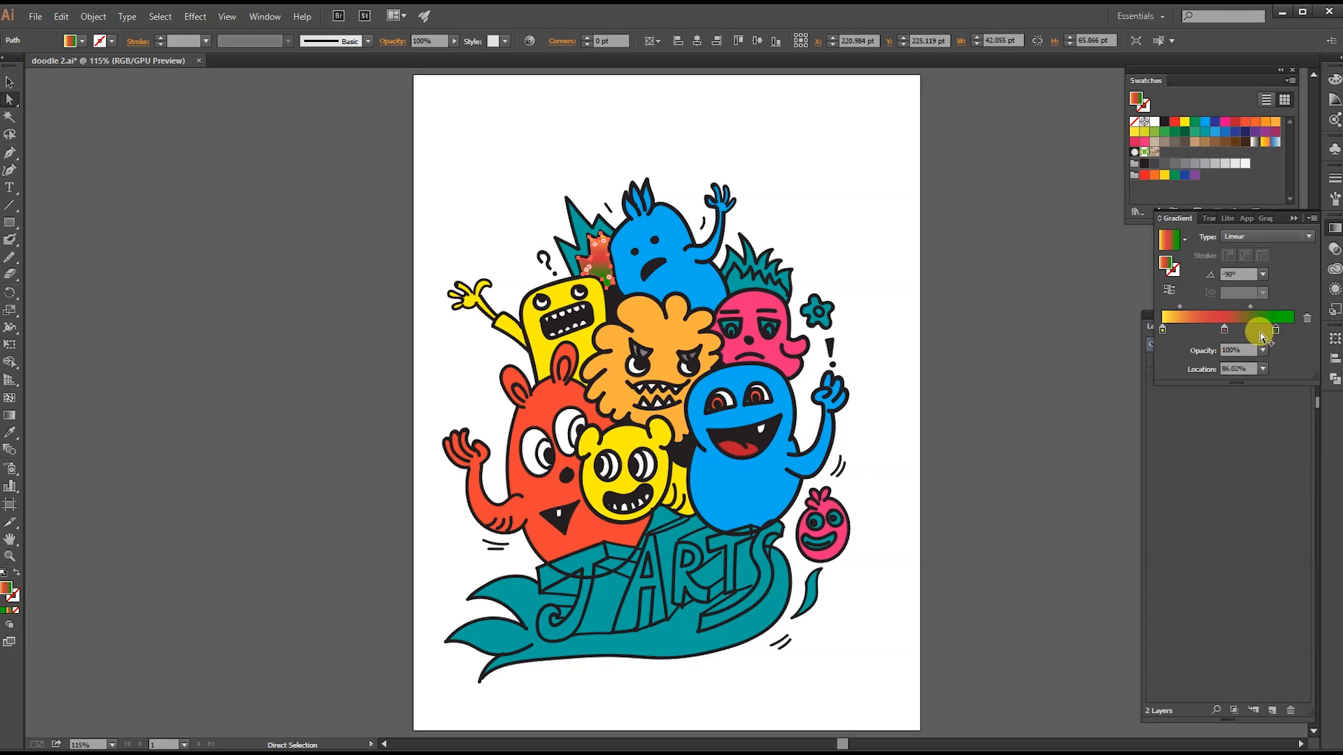
left_click(983, 224)
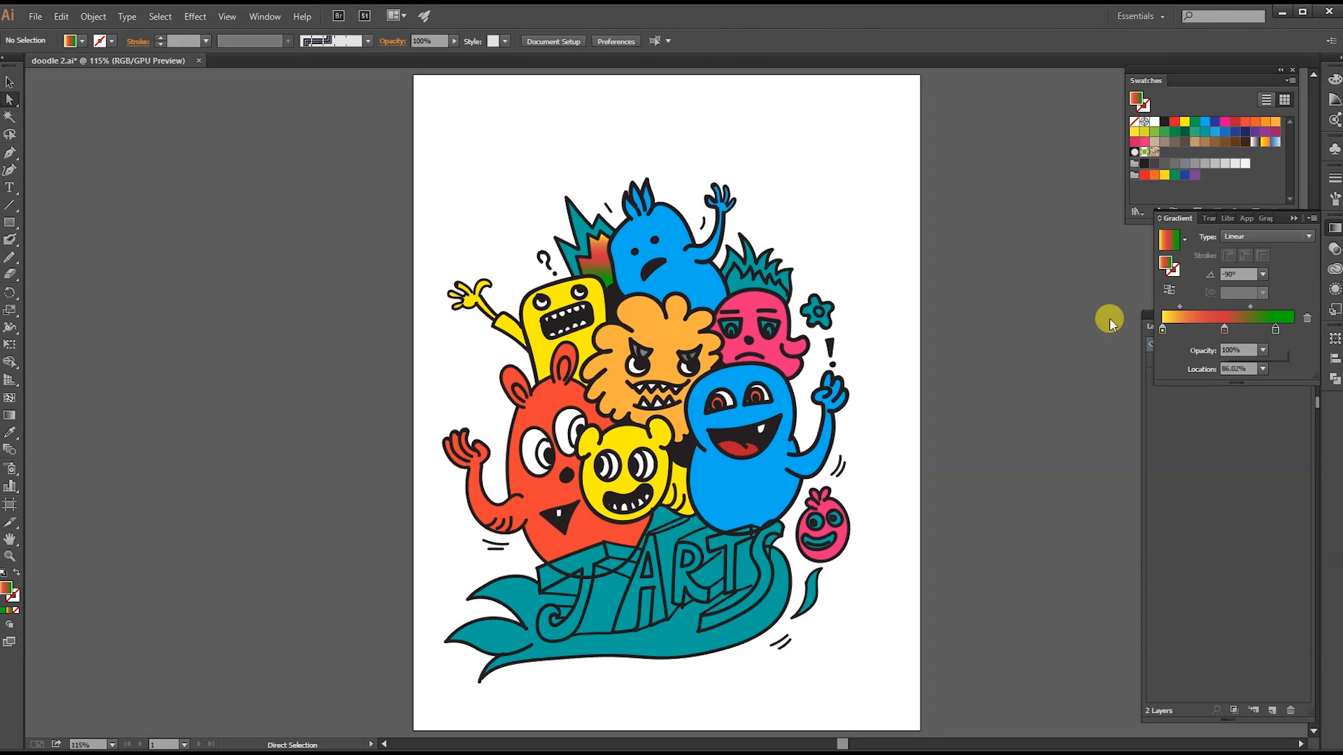
- Adjust the gradient's colour stops, copy the gradient onto the outer flame spikes with the Eyedropper and set its angle to -90°
left_click_drag(1224, 330, 1185, 329)
left_click(582, 228)
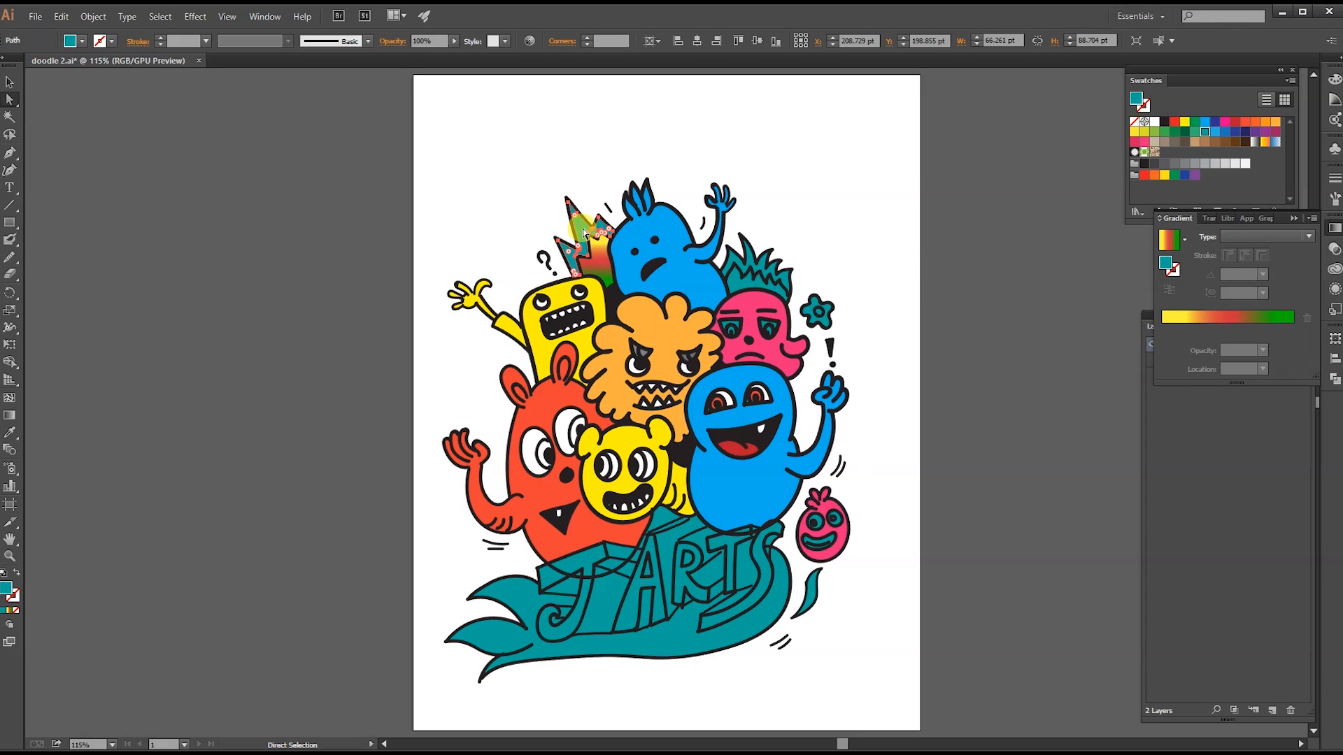
key("i")
left_click(600, 258)
left_click(1263, 274)
left_click(1282, 487)
left_click(974, 375)
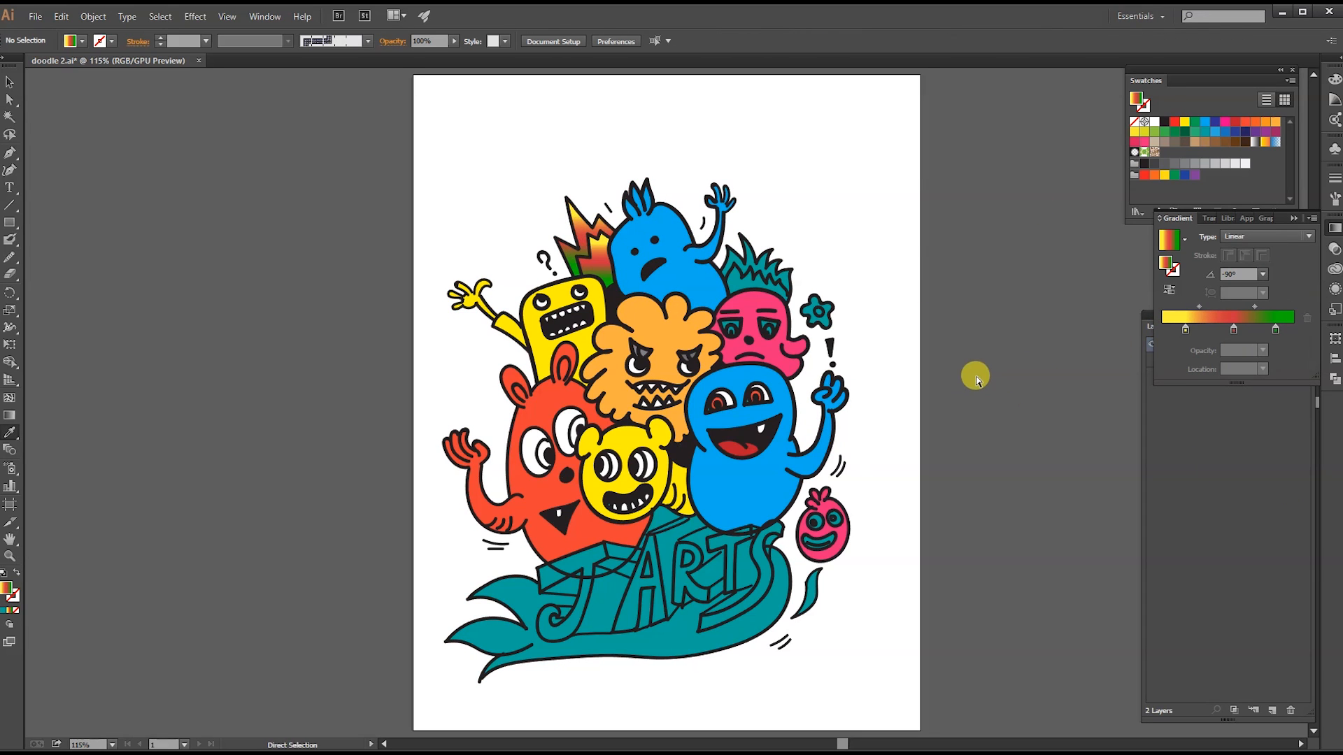
- Fill the flowing ribbon beneath the J-ARTS lettering with the yellow-red-green gradient
key("v")
key("a")
left_click(671, 643)
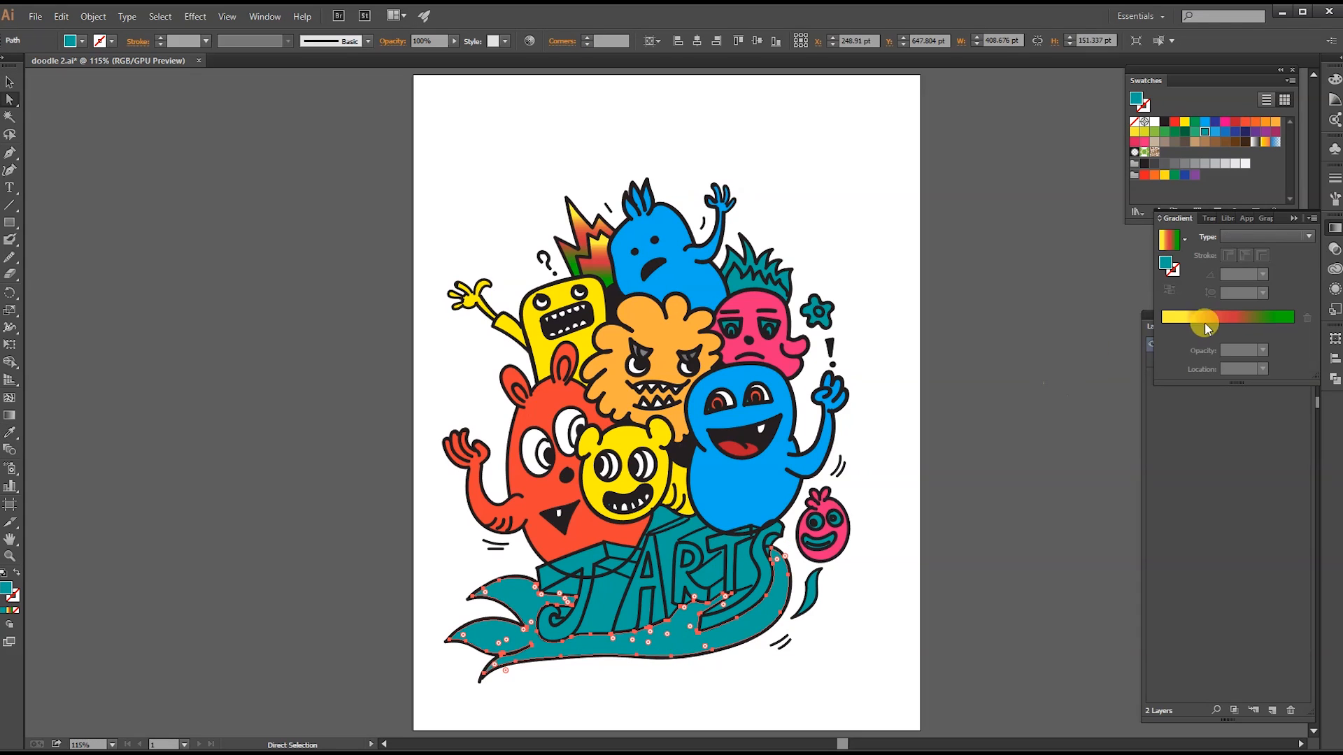
left_click(1224, 319)
left_click(901, 512)
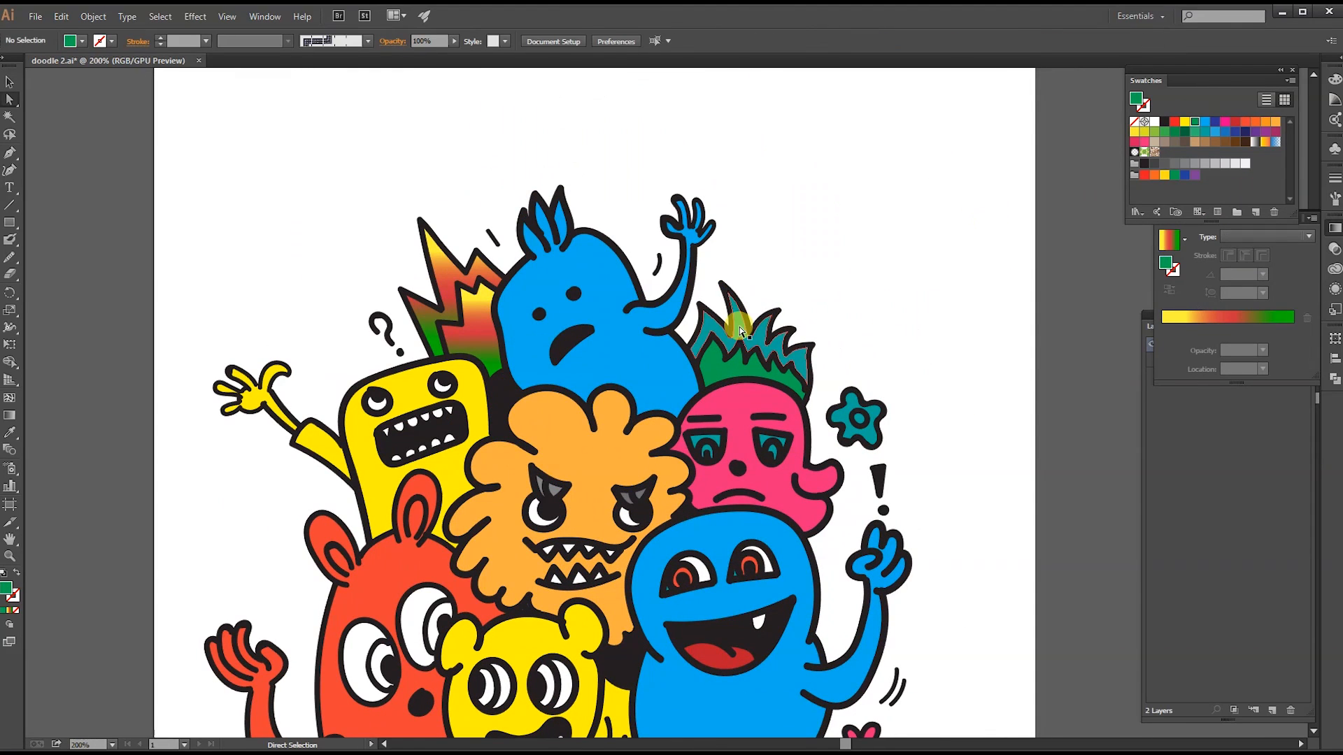
- Fill the small flower's petals with orange and its centre with a deeper orange
left_click(857, 418)
left_click(1254, 124)
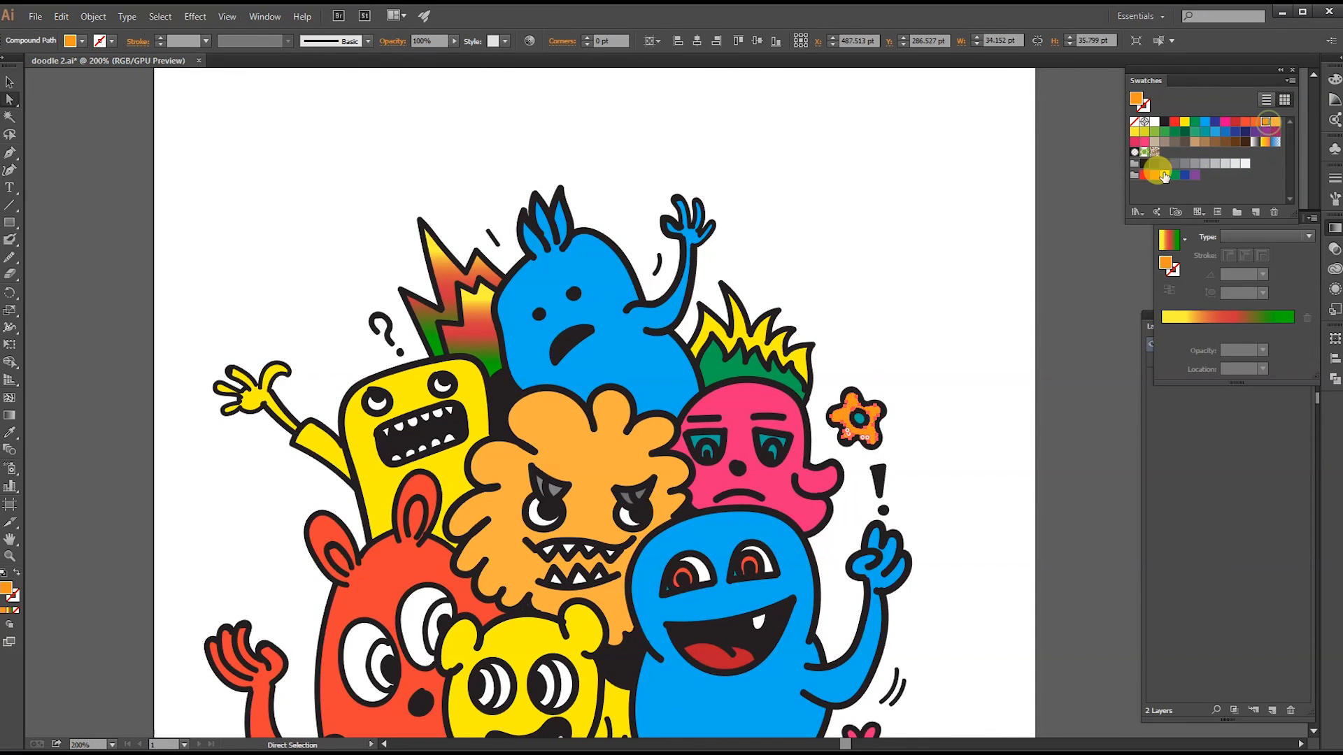
left_click(1255, 124)
left_click(1040, 249)
left_click_drag(866, 423, 860, 253)
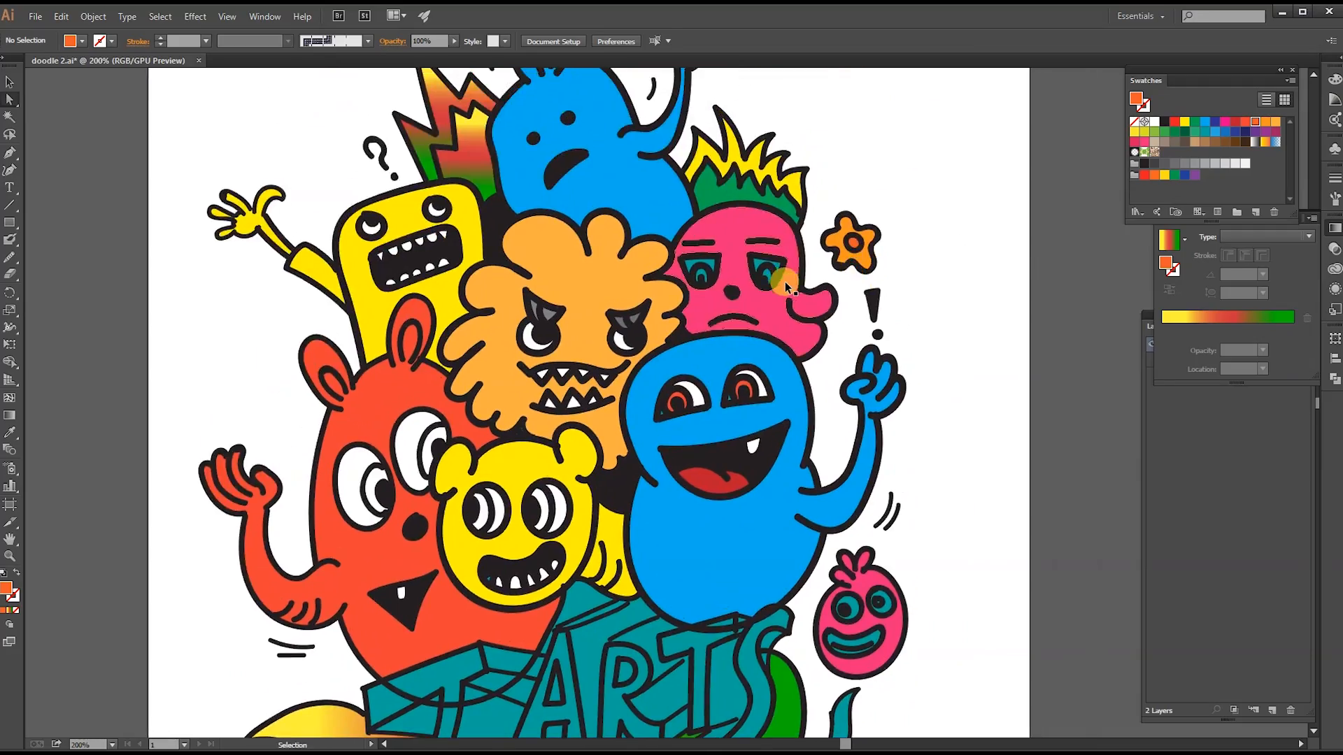
- Fill the whites of the gloomy pink character's eyes with white
scroll(711, 301, "up", 2)
left_click(710, 304)
left_click(813, 305, "shift")
left_click(699, 333, "shift")
left_click(1154, 122)
left_click(1055, 172)
left_click_drag(772, 445, 768, 255)
- Fill the coloured parts of the laughing blue character's eyes with white
left_click(773, 353)
left_click(638, 375, "shift")
left_click(1154, 122)
left_click(1056, 252)
left_click_drag(820, 470, 677, 123)
- Fill the whites of the small pink character's eyes with white
left_click(845, 447)
left_click(902, 425, "shift")
left_click(1154, 122)
left_click(1034, 269)
key("ctrl+0")
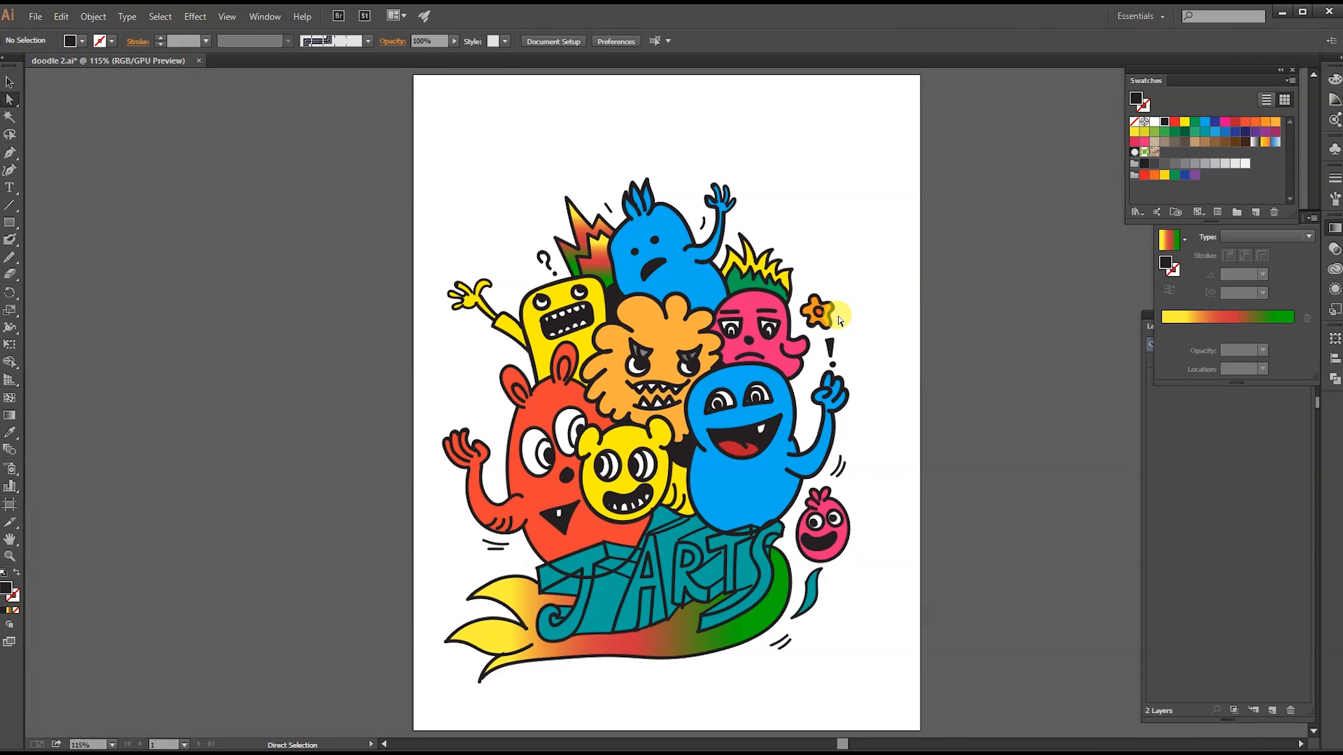
- Fill the front face of the letter J with blue and that of the letter A with red
key("ctrl+plus")
key("ctrl+plus")
left_click_drag(504, 631, 576, 440)
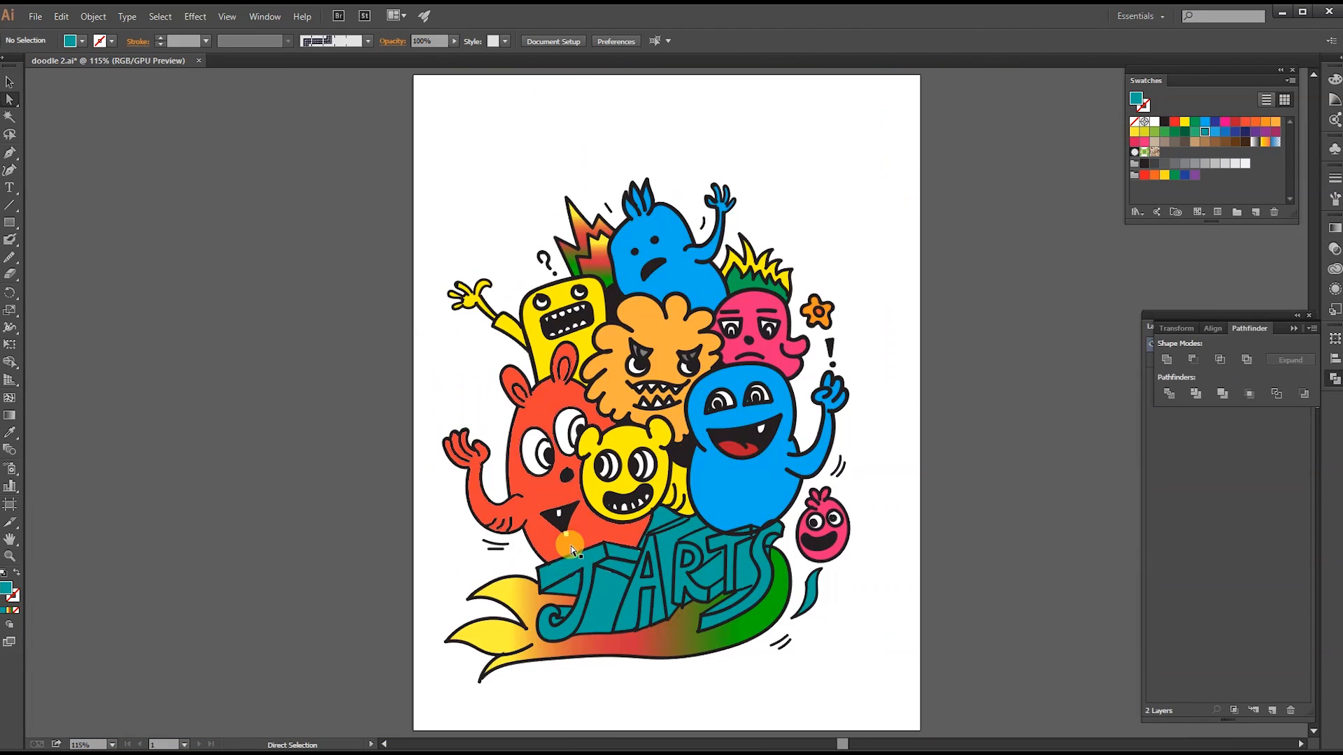
left_click(567, 570)
left_click(1215, 121)
left_click(989, 294)
left_click(1195, 122)
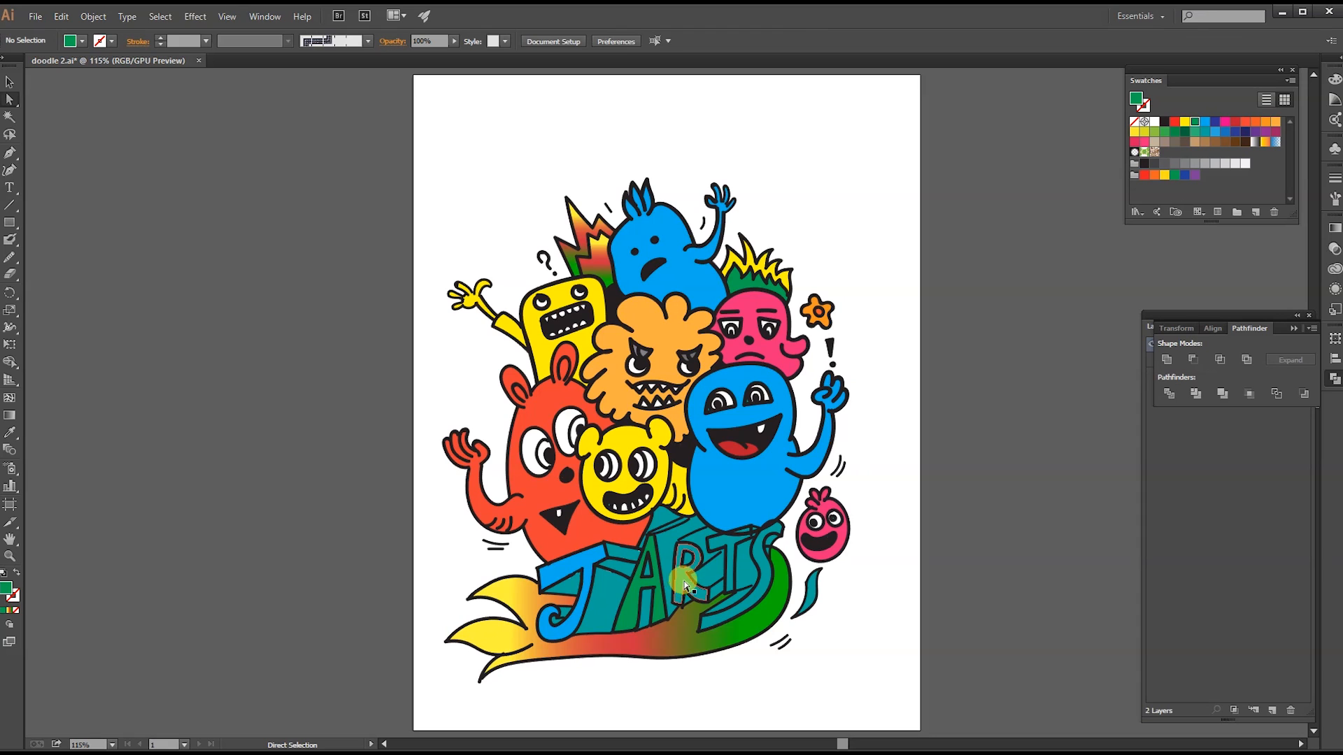
left_click(632, 603)
left_click(1234, 122)
left_click(1071, 270)
- Fill the front faces of the letters R, T and S with orange, yellow and light green respectively
left_click(679, 580)
left_click(1255, 122)
left_click(1014, 287)
left_click(752, 541)
left_click(1185, 122)
left_click(1021, 297)
left_click(766, 547)
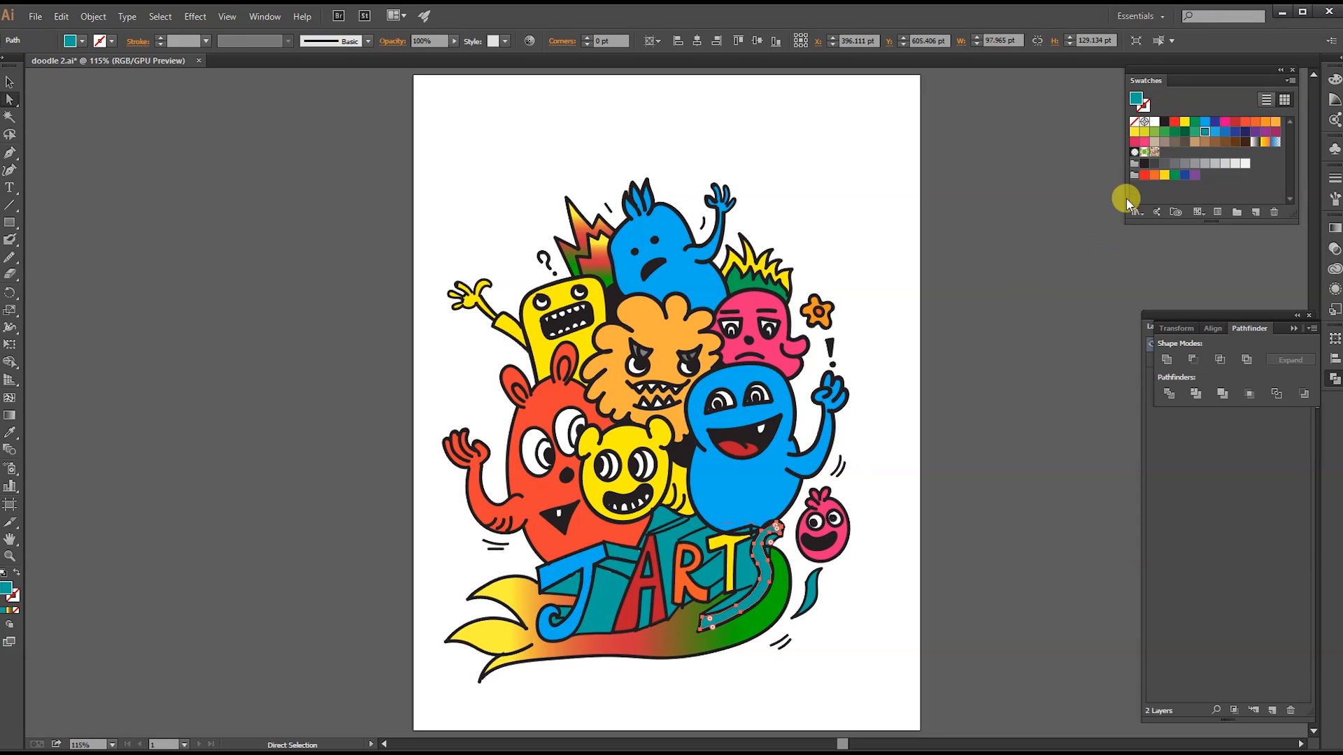
left_click(1153, 134)
left_click(1033, 308)
- Fill the gap between the characters and the lettering above the letter A with black
left_click(665, 520)
left_click(1164, 122)
left_click(1093, 210)
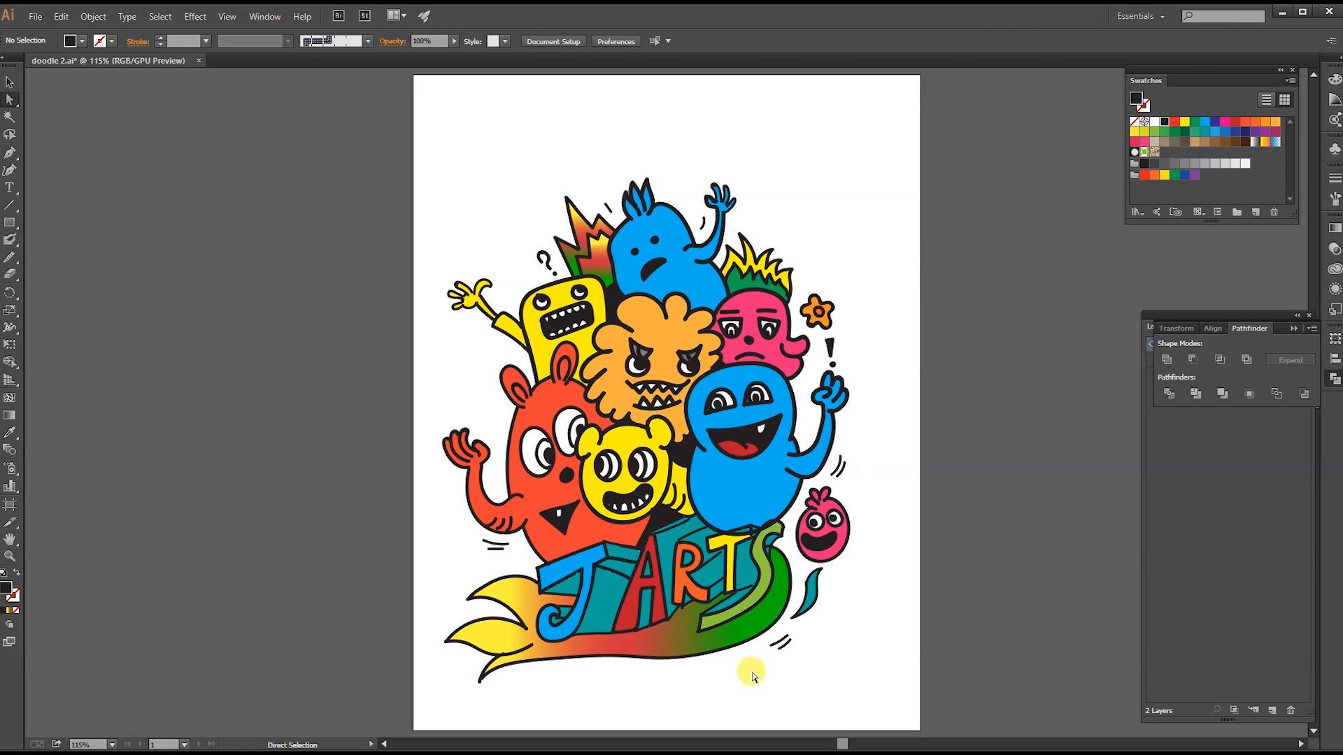
- Fill the large block areas behind the J, A, R, T and S with light brown
left_click(610, 593)
left_click(1195, 142)
left_click(1028, 293)
left_click(667, 552)
left_click(1195, 142)
left_click(1014, 311)
left_click(746, 568)
left_click(1195, 142)
left_click(1004, 320)
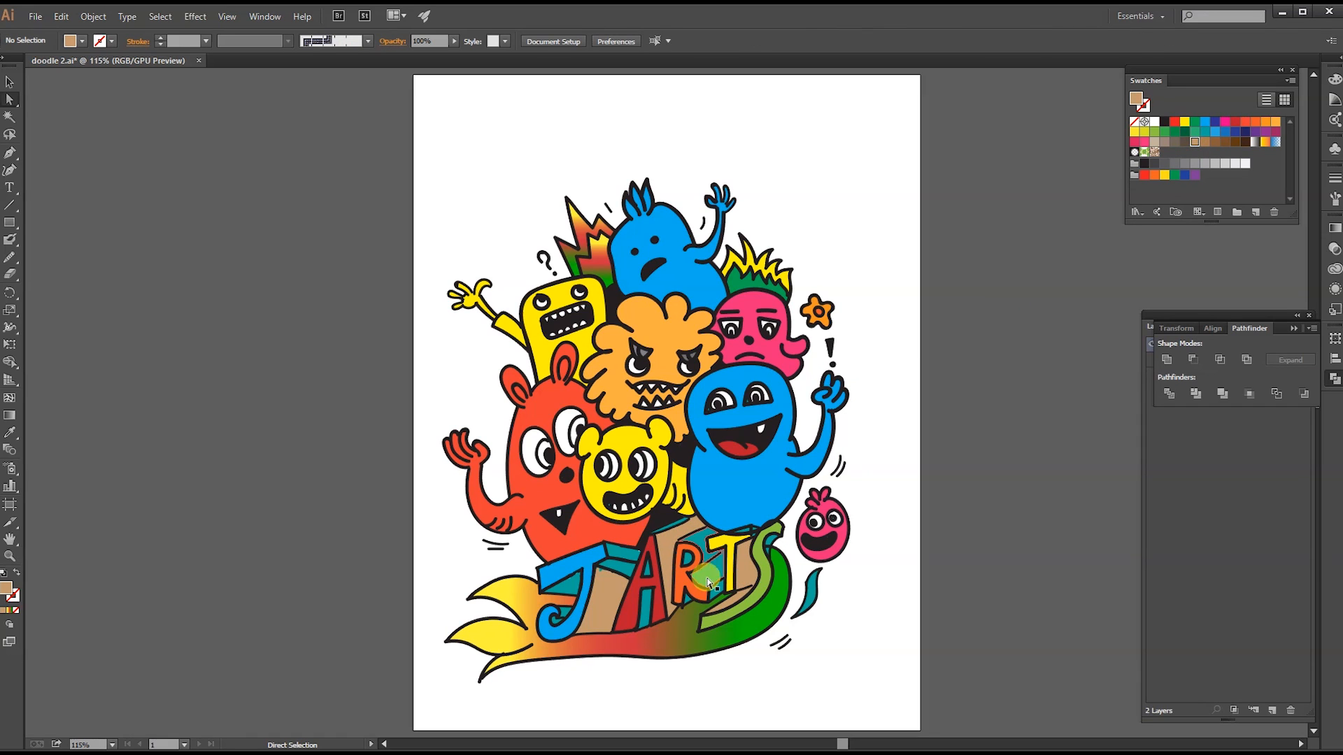
- Fill the shaded side faces of the J-ARTS letter blocks with dark brown
left_click(568, 584)
left_click(1214, 142)
left_click(1046, 280)
left_click(619, 569)
left_click(1215, 142)
left_click(1025, 307)
left_click(710, 570)
left_click(1214, 142)
left_click(1011, 304)
left_click(653, 603)
left_click(1002, 222)
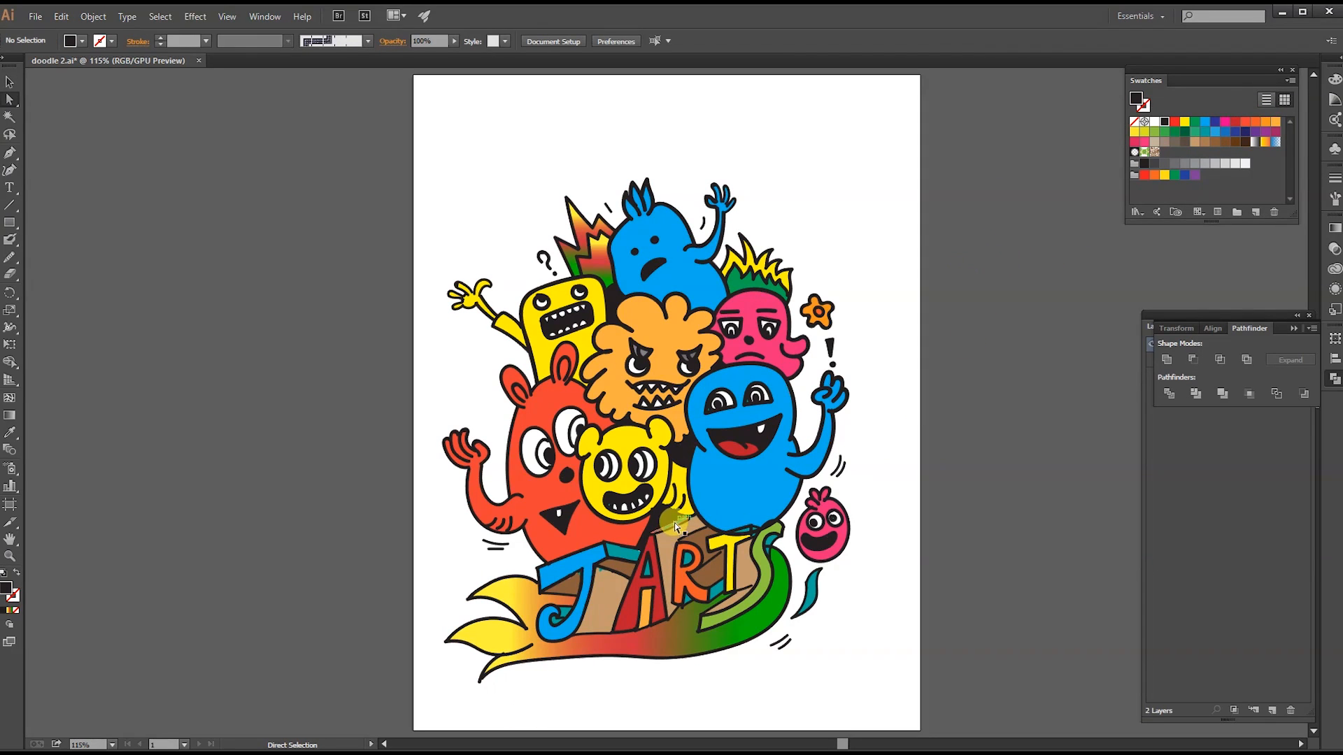
key("ctrl+plus")
key("ctrl+plus")
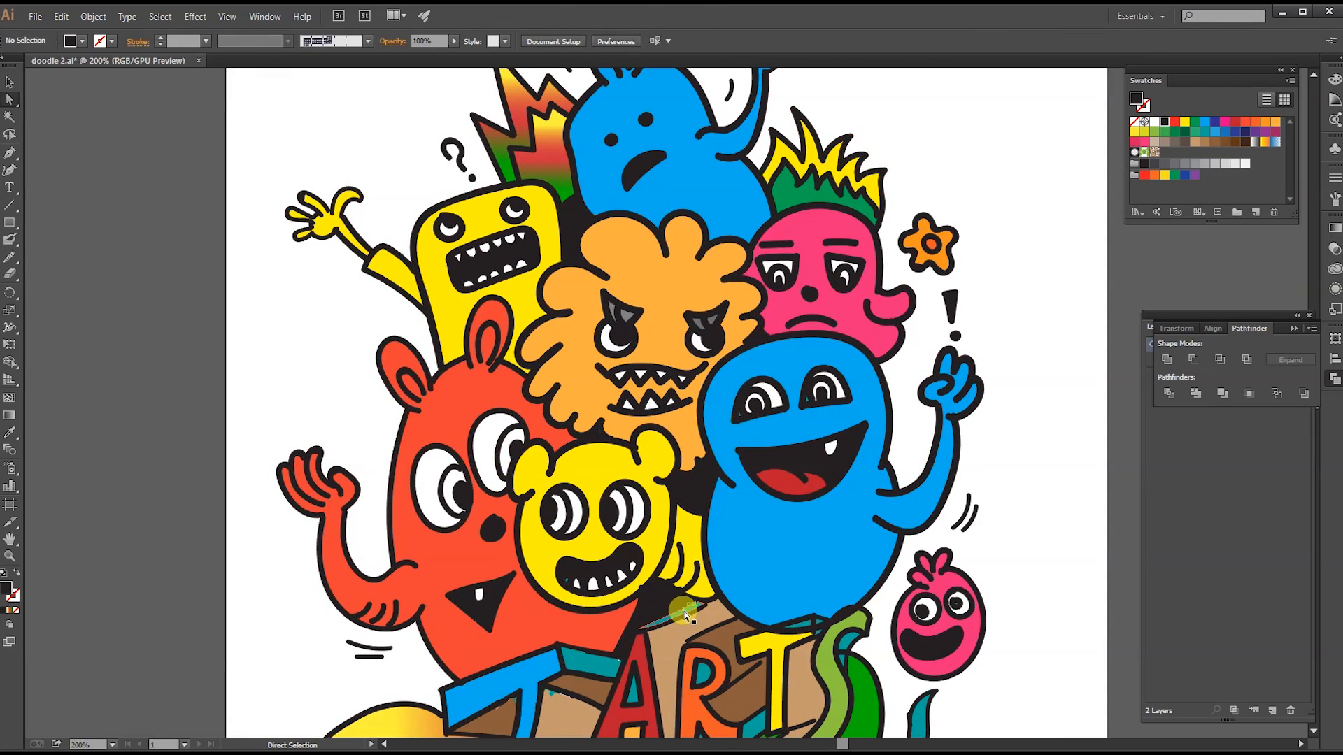
scroll(1028, 279, "down", 3)
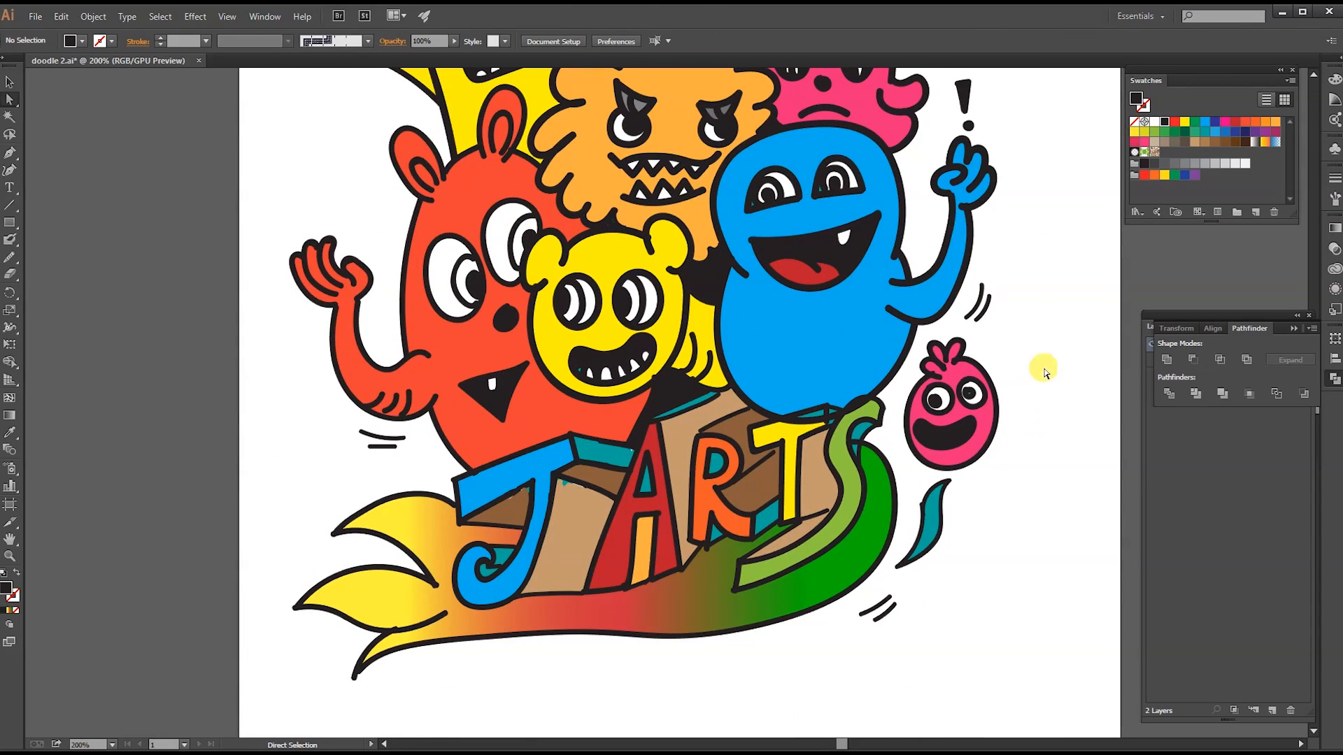
key("ctrl+0")
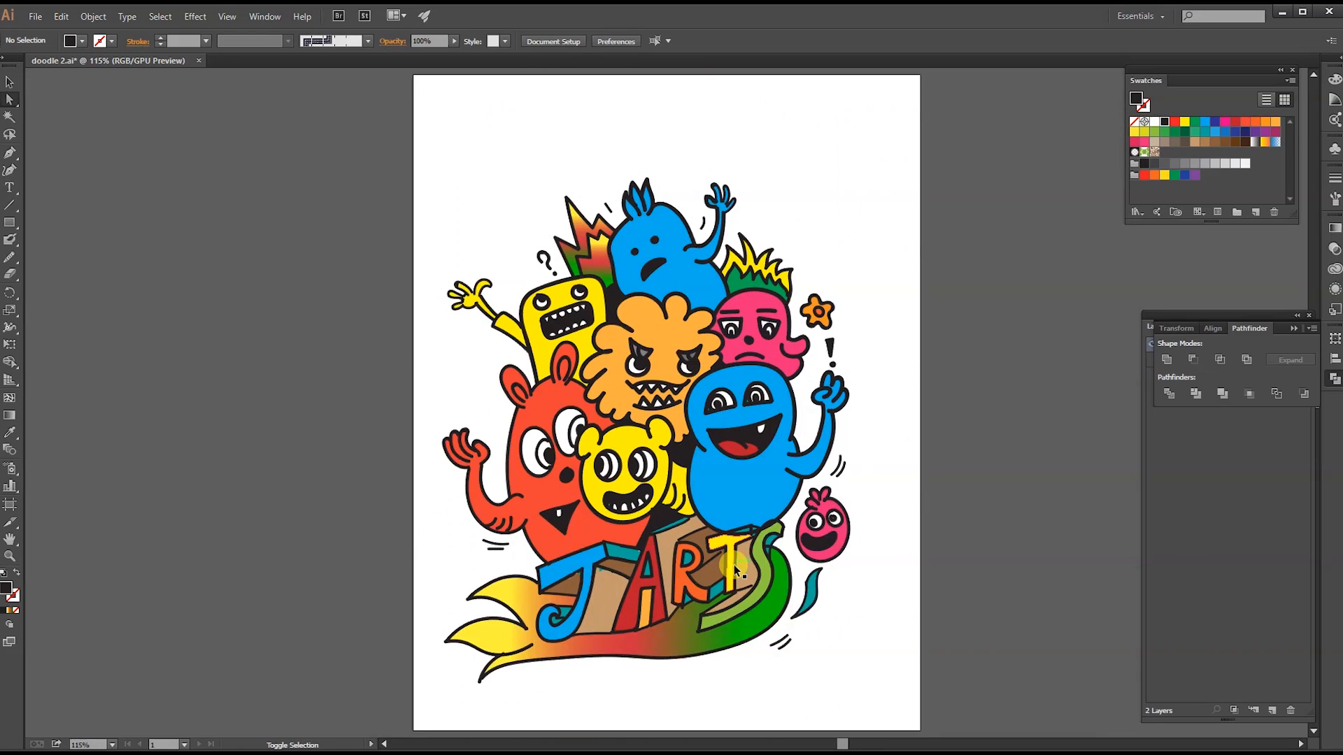
- Draw a freehand Pencil highlight over the laughing blue character's head edge beside the raised arm and fill it with a lighter tint of the body blue
key("ctrl+plus")
key("ctrl+plus")
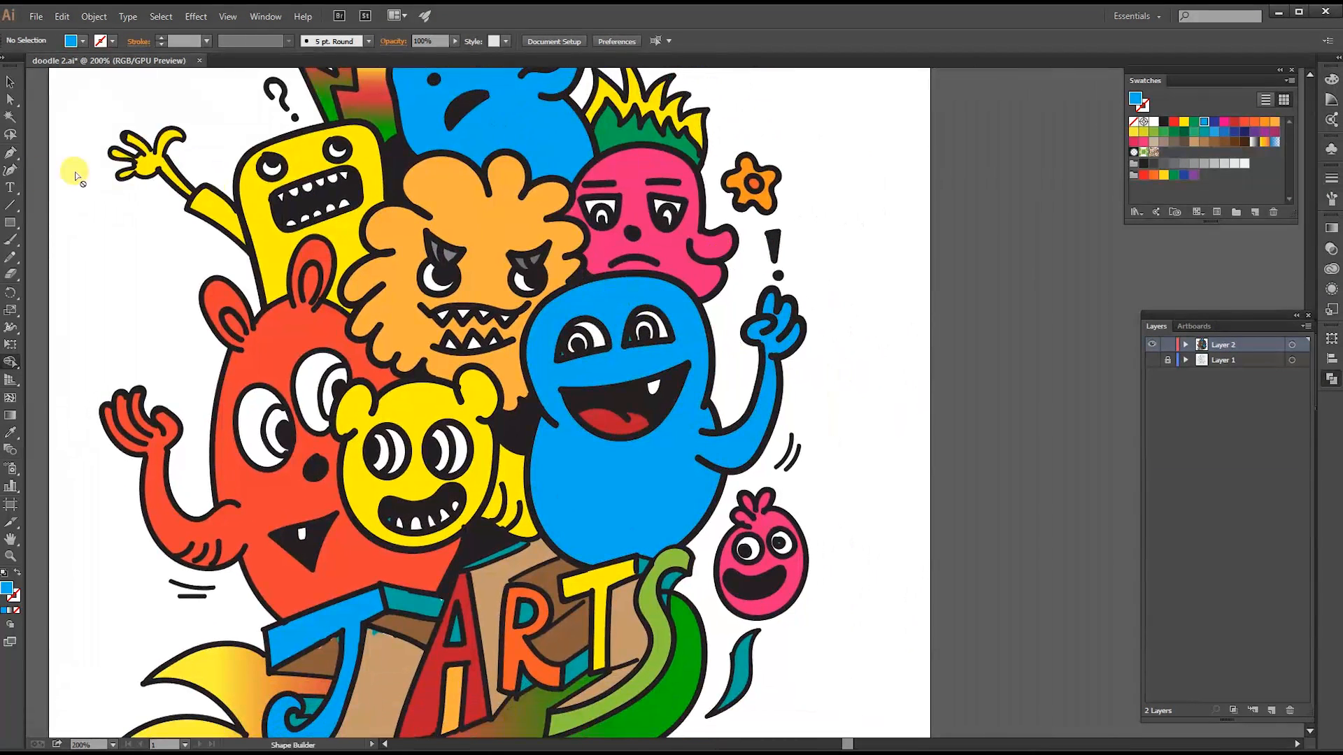
left_click(10, 259)
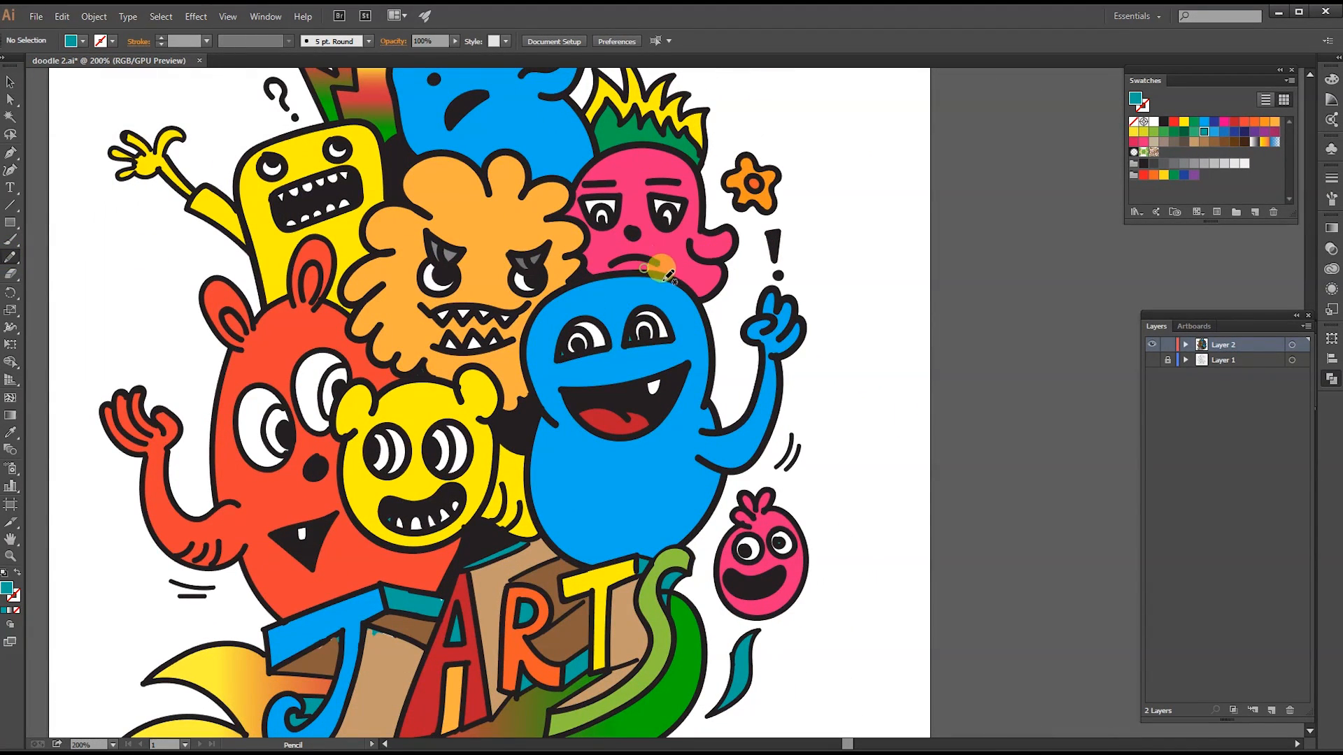
mouse_move(723, 424)
left_mouse_down()
mouse_move(734, 377)
mouse_move(664, 245)
left_mouse_up()
left_click(11, 435)
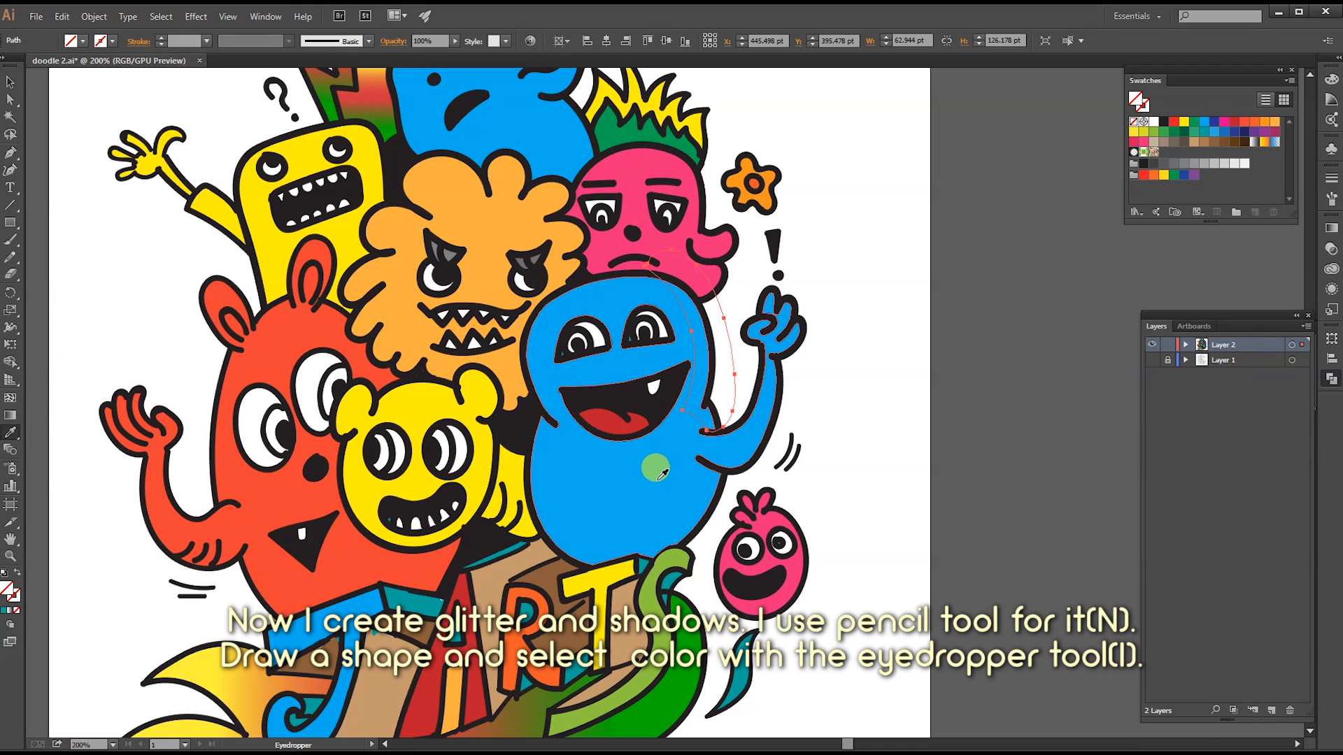
left_click(657, 467)
double_click(12, 594)
left_click(1096, 137)
left_click(1319, 150)
- Trim the part of the head highlight outside the blue character's body with the Shape Builder
key("a")
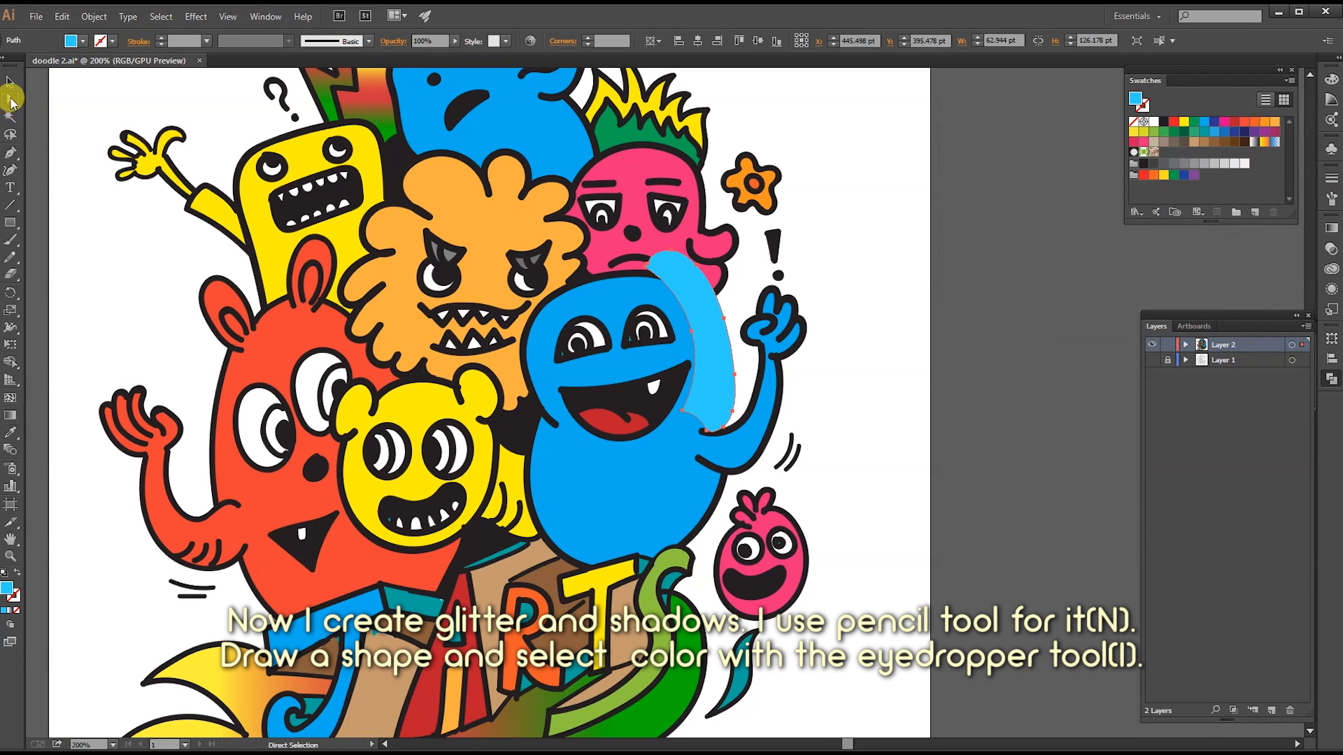
left_click(627, 473, "shift")
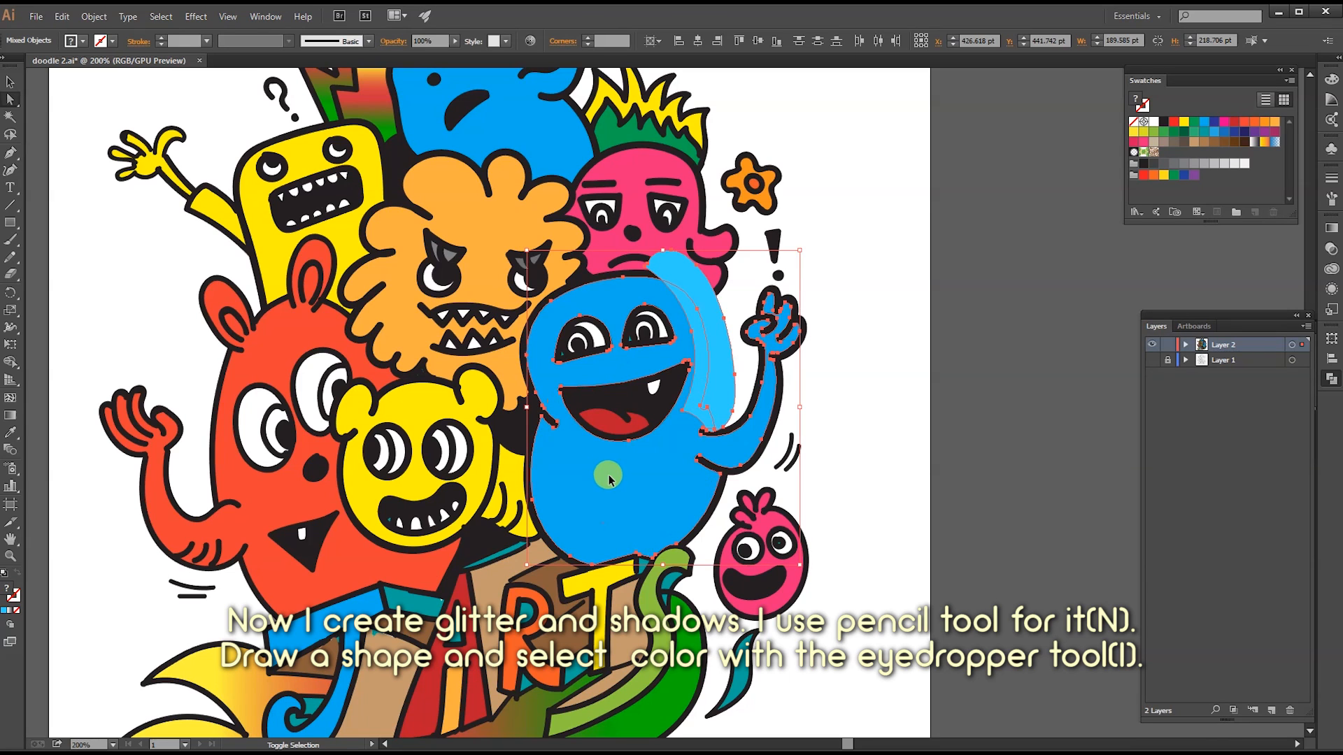
key("shift+m")
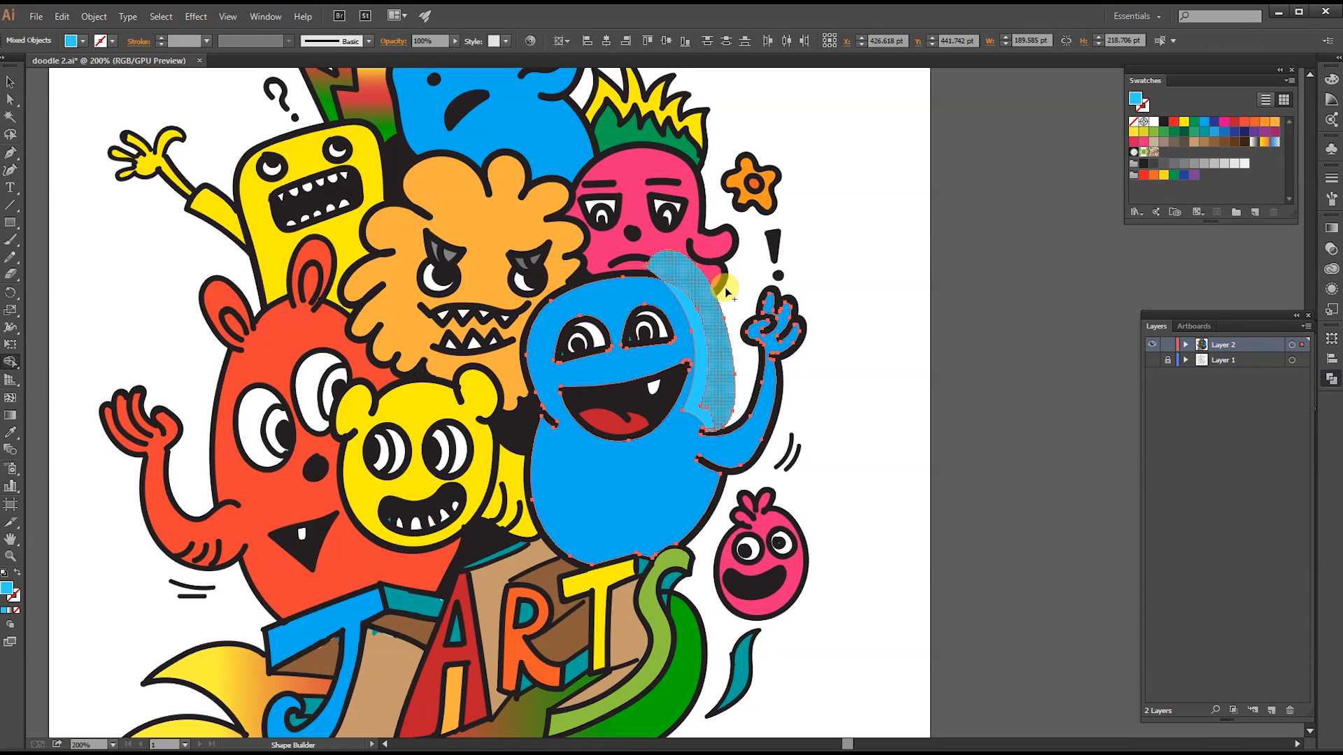
left_click(719, 338, "alt")
key("ctrl+shift+a")
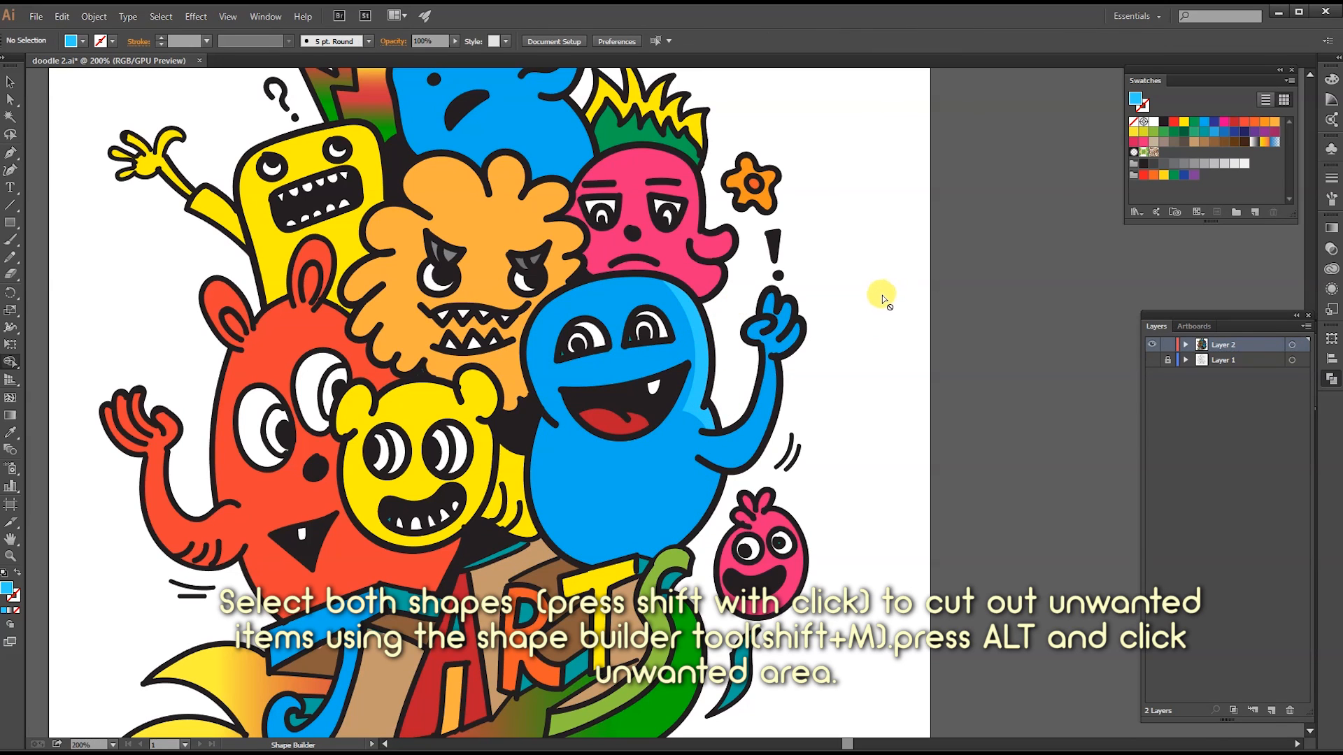
- Draw a Pencil highlight along the inner edge of the blue character's raised arm and fill it with the head highlight's light blue
left_click(10, 257)
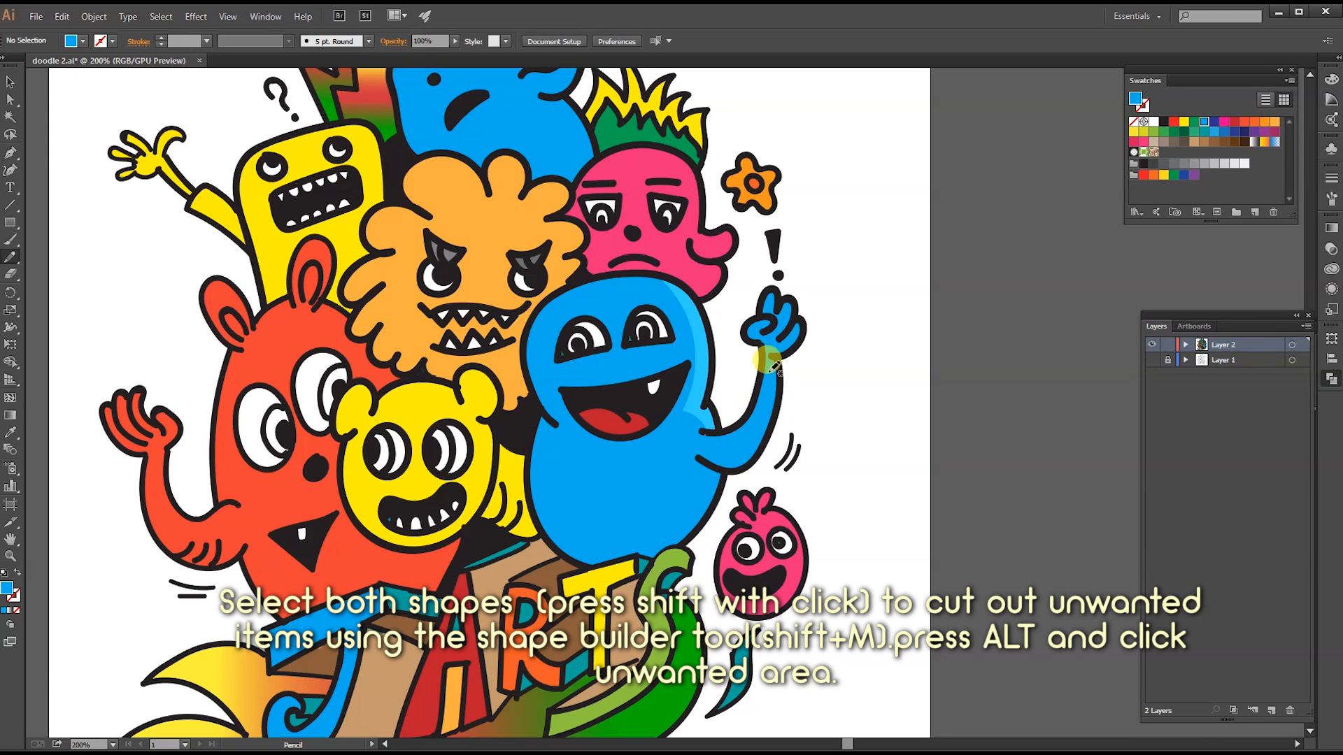
left_click_drag(711, 430, 706, 433)
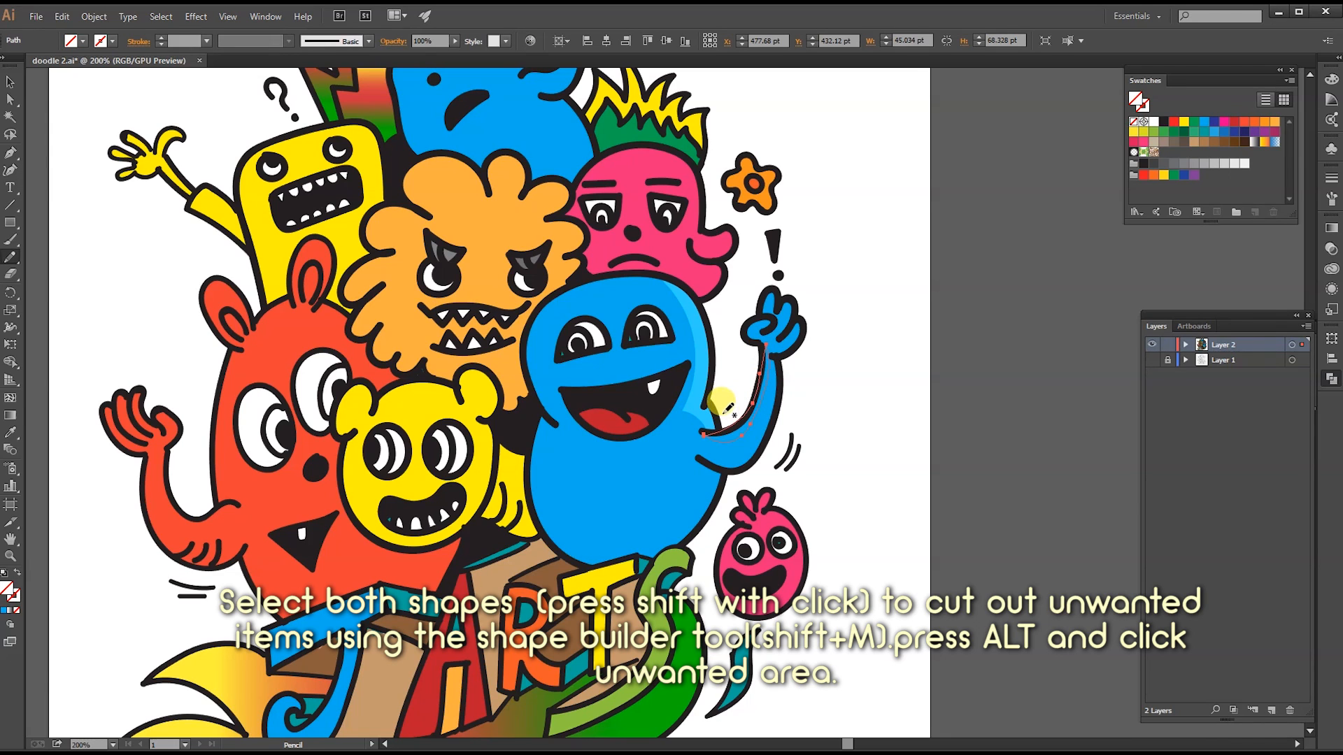
left_click(10, 432)
left_click(702, 371)
key("a")
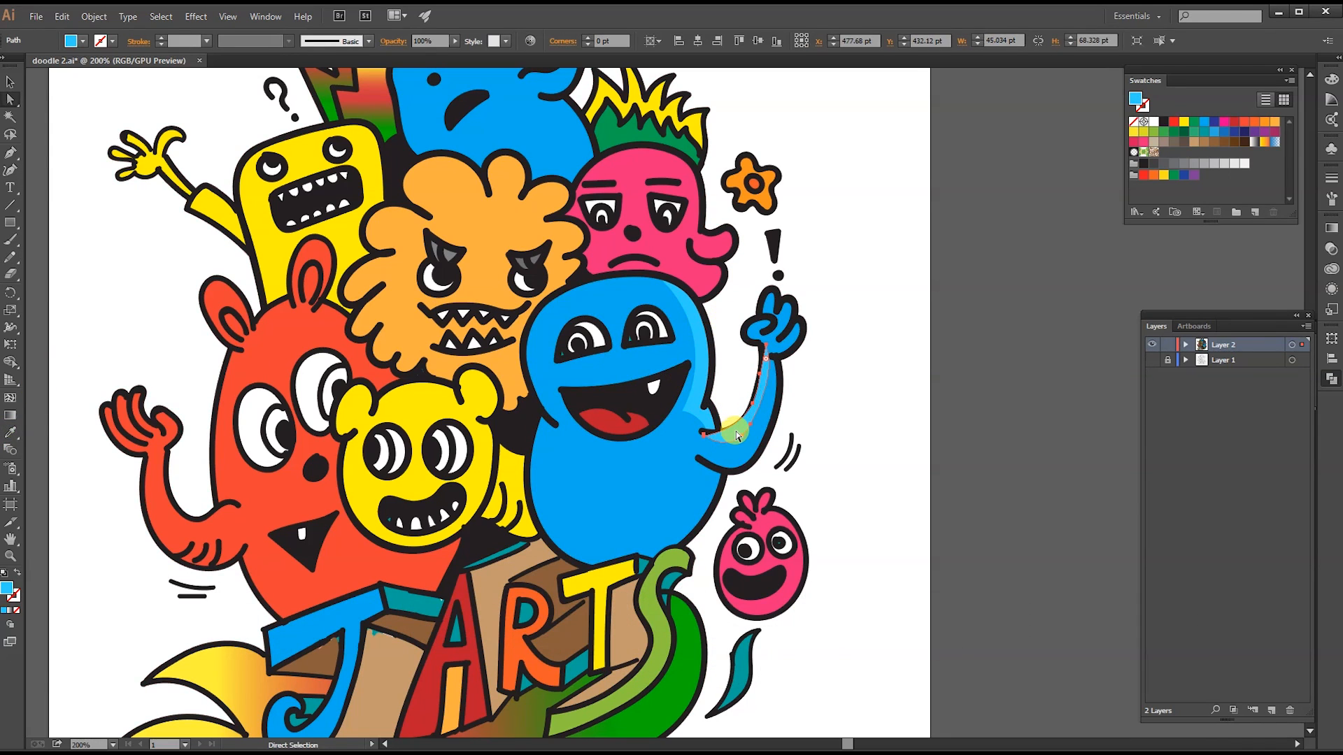
- Trim the arm highlight to the blue character's arm outline with the Shape Builder
key("v")
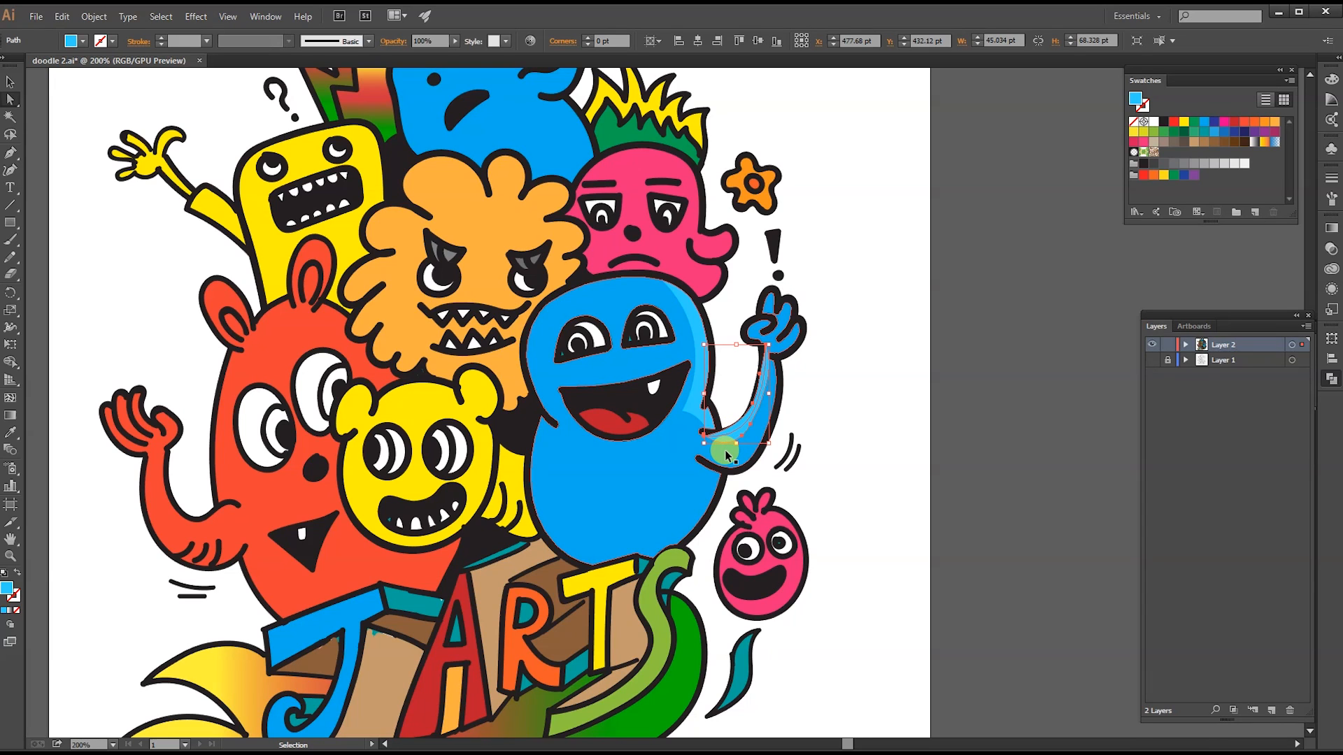
key("a")
left_click(727, 460)
left_click(10, 362)
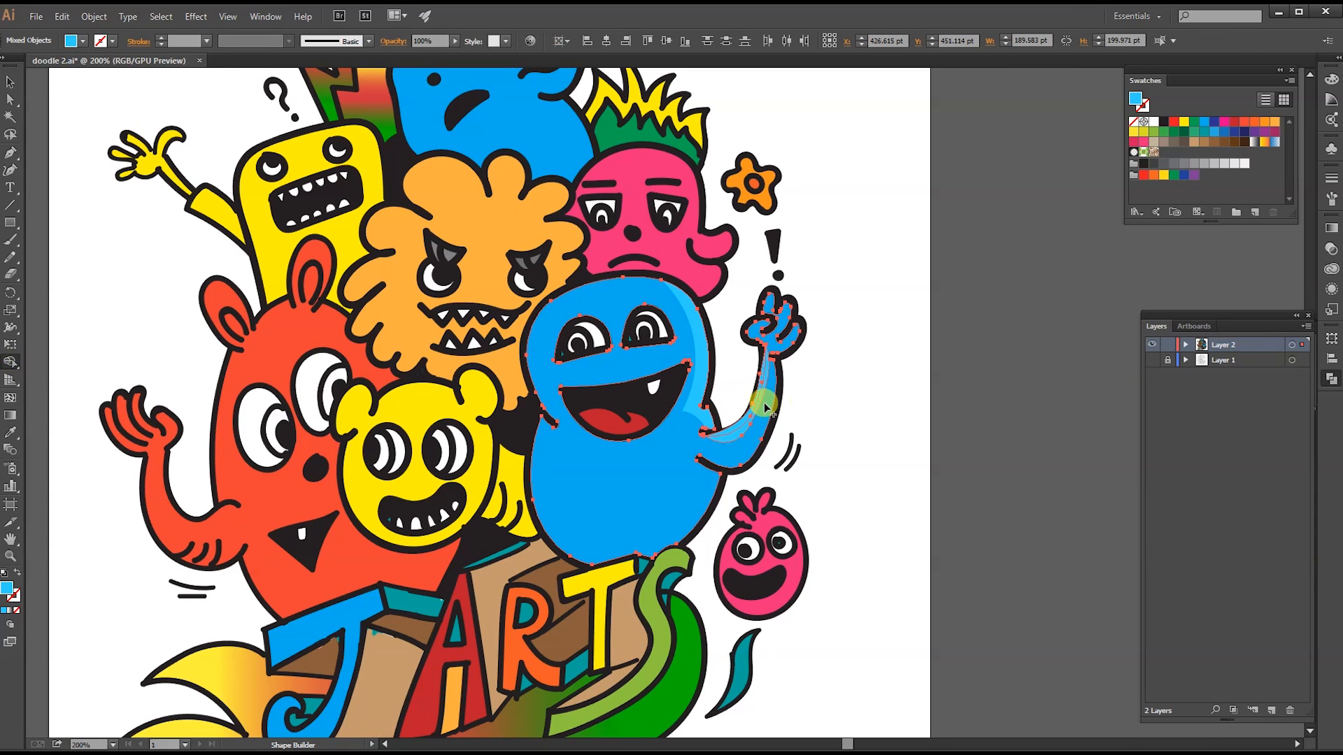
left_click_drag(736, 424, 737, 430)
key("ctrl+shift+a")
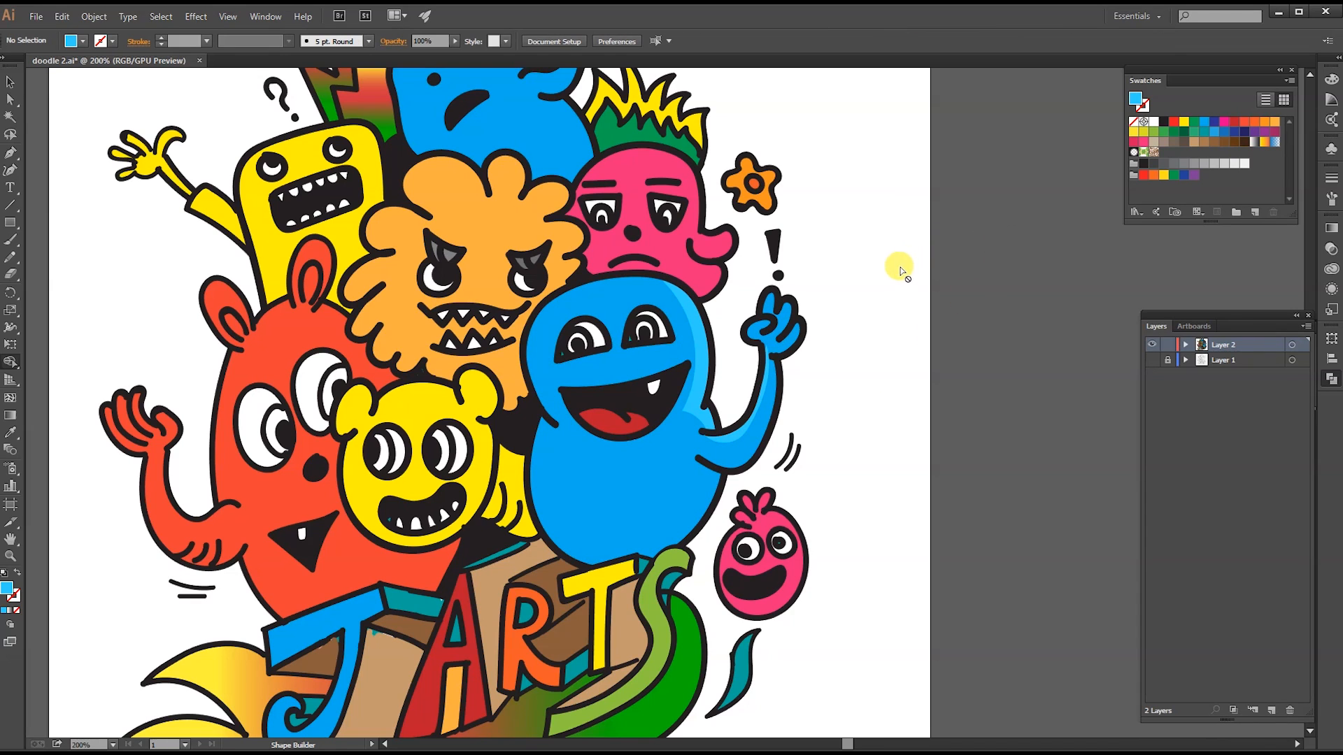
- Draw a Pencil shadow down the blue character's body edge beside the yellow bear and fill it with a darker shade of the body blue
left_click(10, 257)
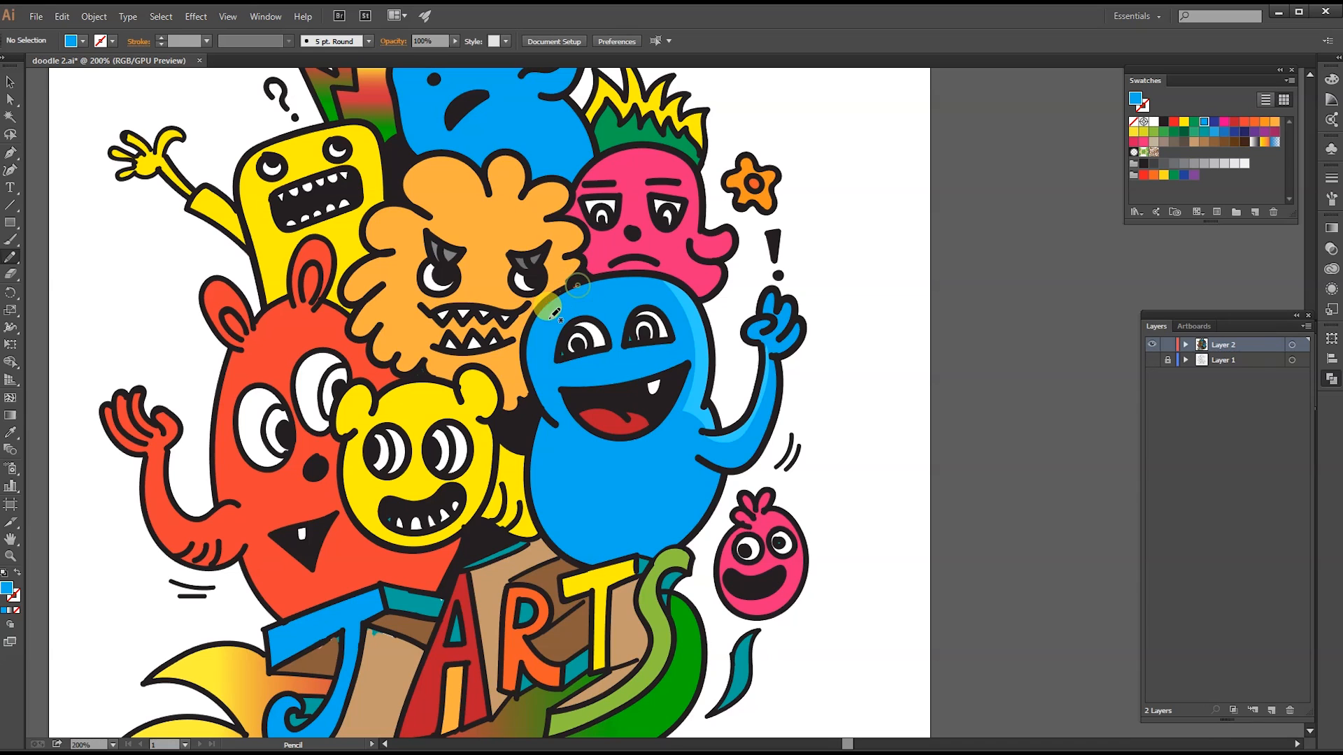
left_click_drag(516, 378, 586, 274)
key("i")
left_click(604, 298)
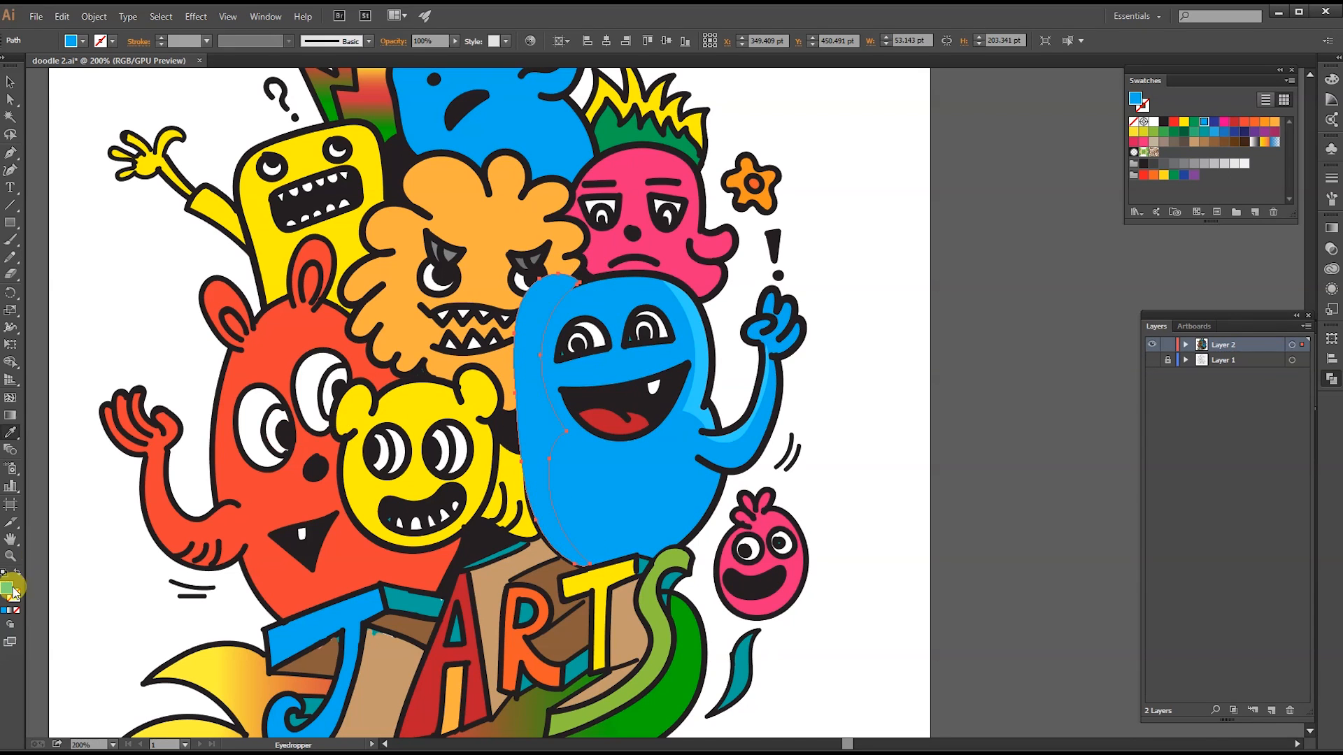
double_click(8, 589)
left_click(1115, 175)
left_click(1305, 155)
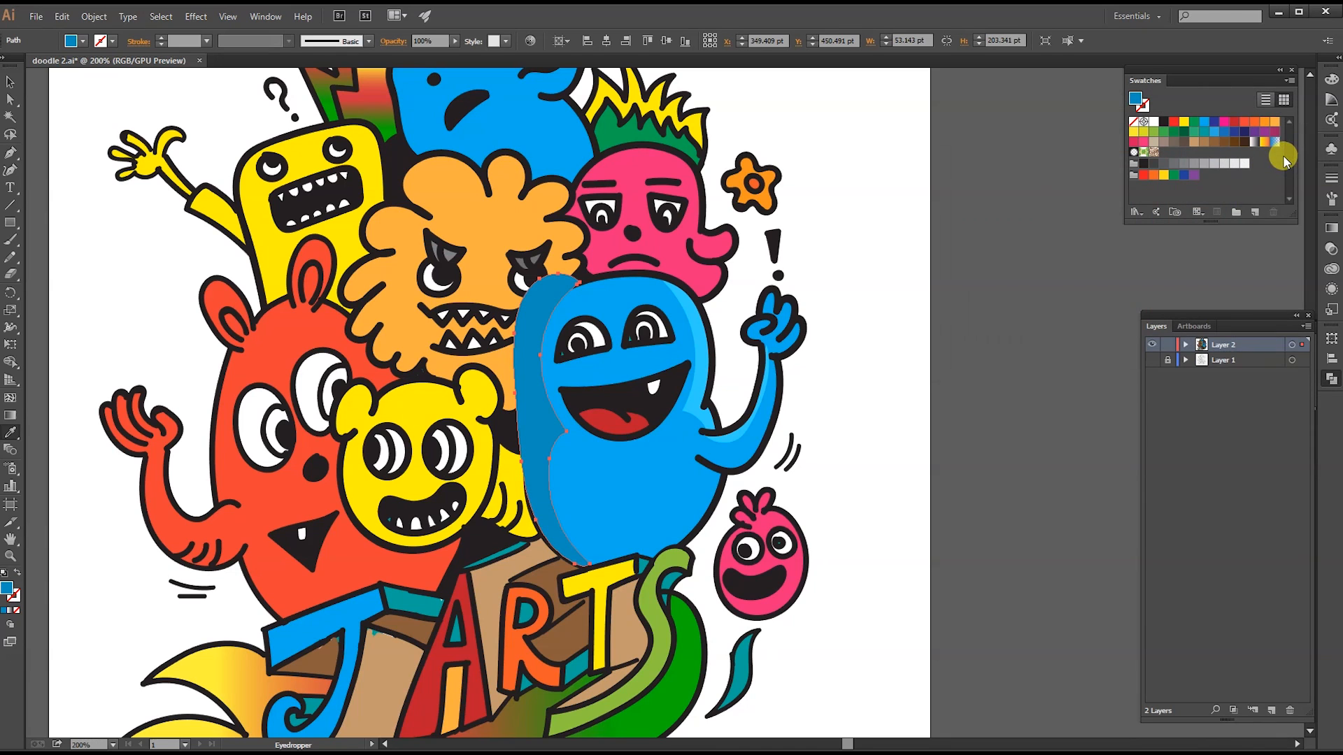
- Trim the part of the body shadow outside the blue character's outline with the Shape Builder
left_click(10, 99)
left_click(587, 495, "shift")
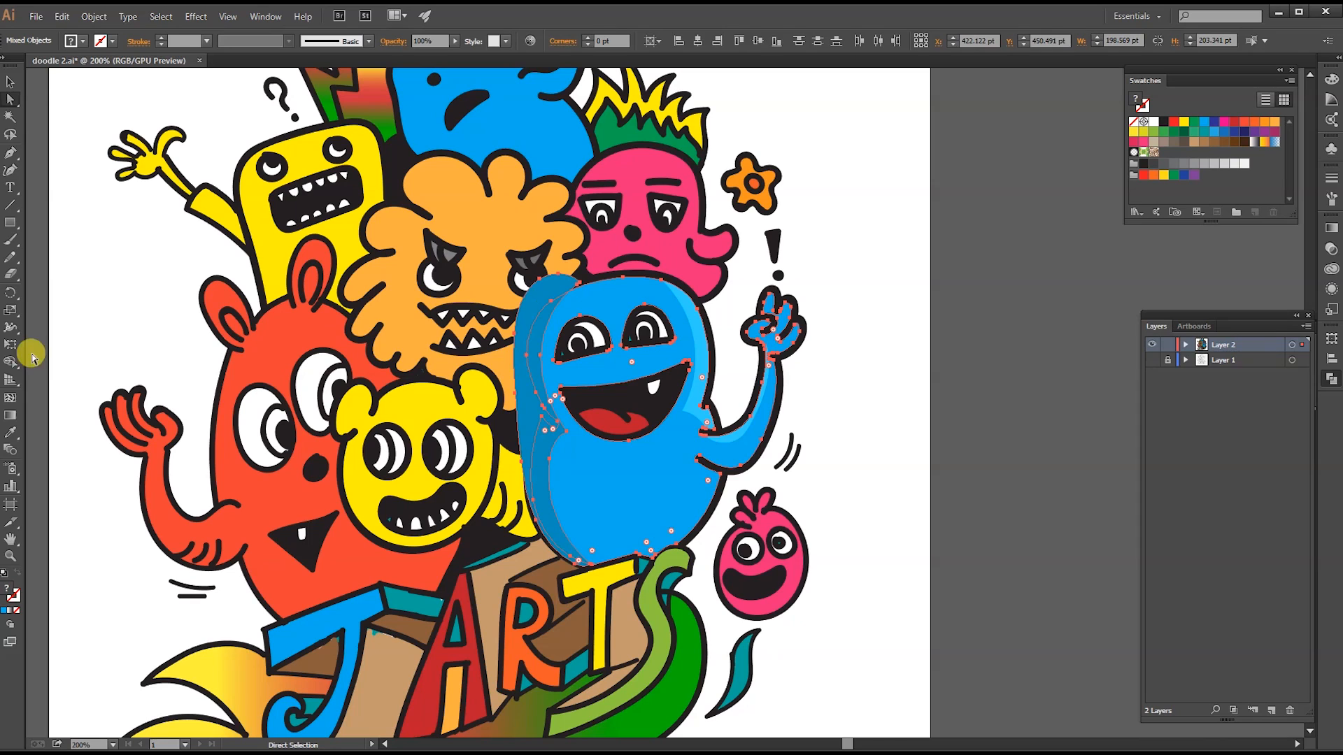
left_click(10, 361)
left_click(519, 412, "alt")
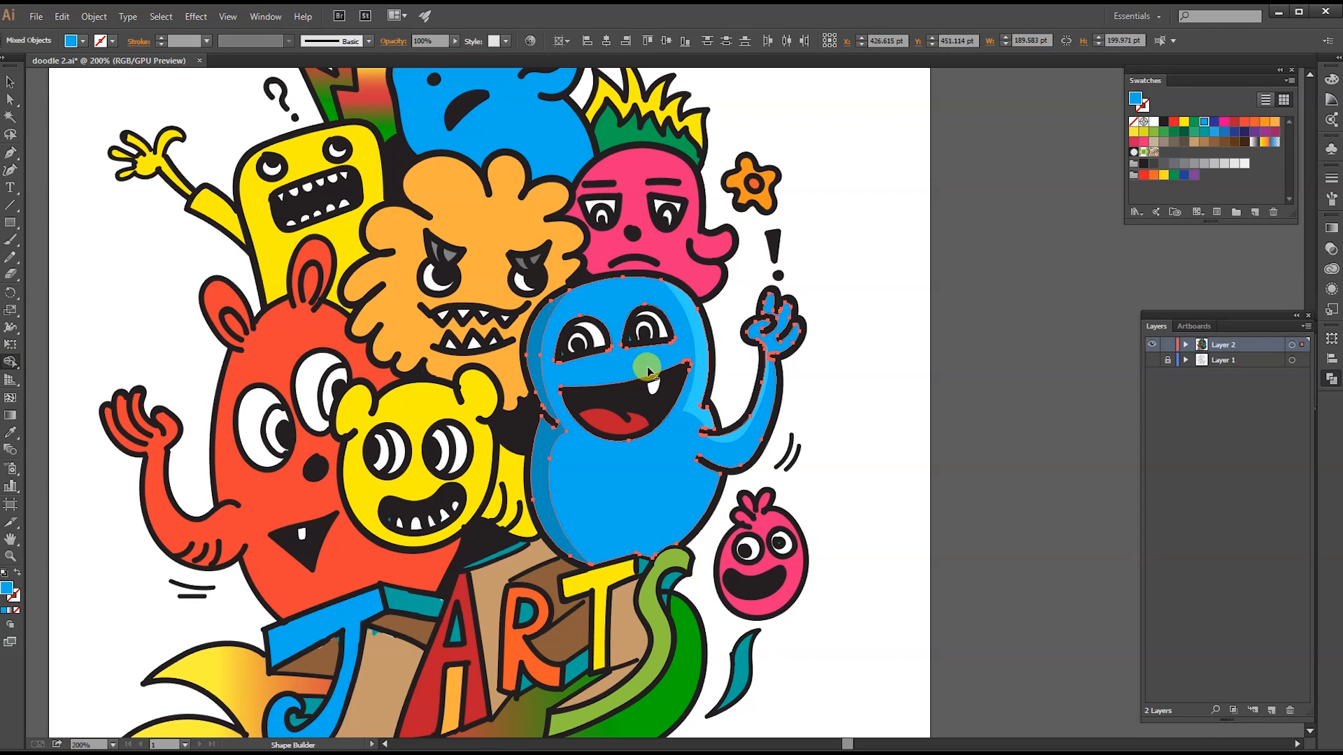
left_click(905, 321, "ctrl")
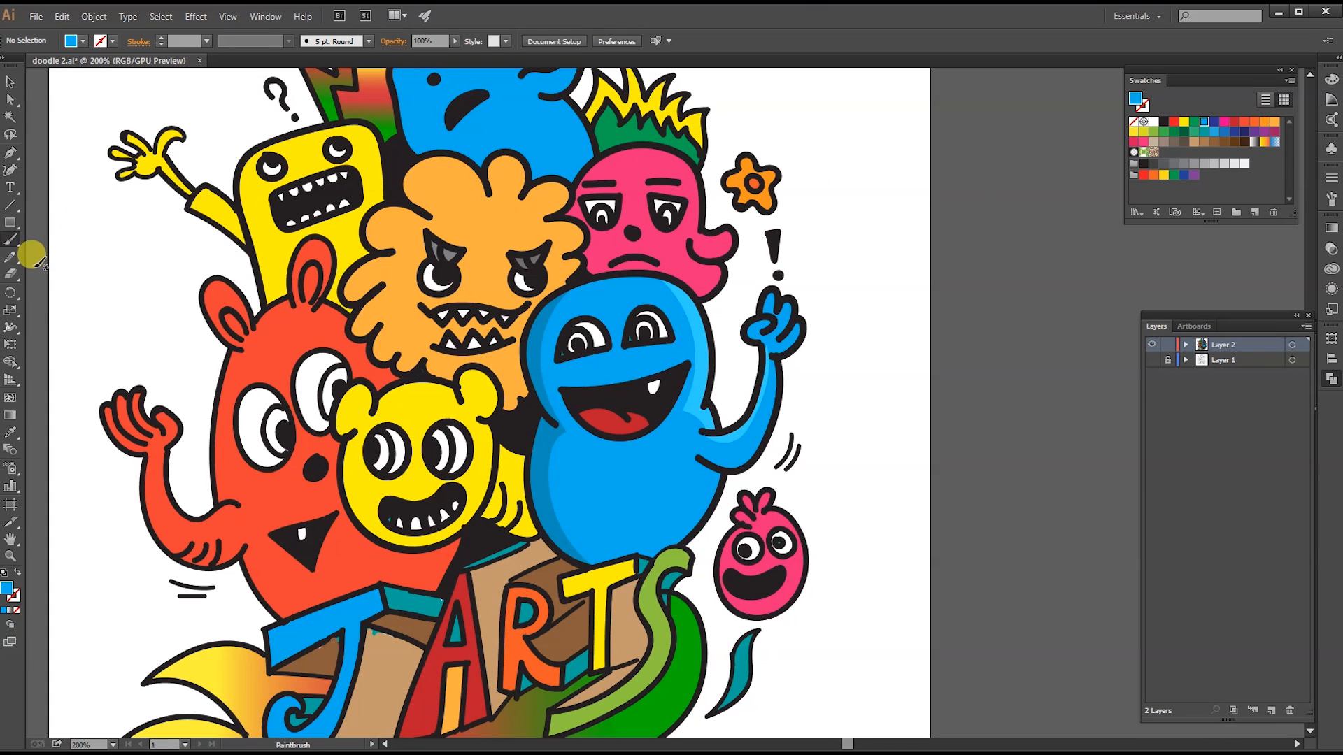
- Paint light blue 1 pt highlight strokes on the blue character's forehead and lower belly with the Paintbrush
left_click_drag(663, 334, 638, 323)
left_click_drag(682, 481, 650, 526)
left_click_drag(624, 291, 658, 292)
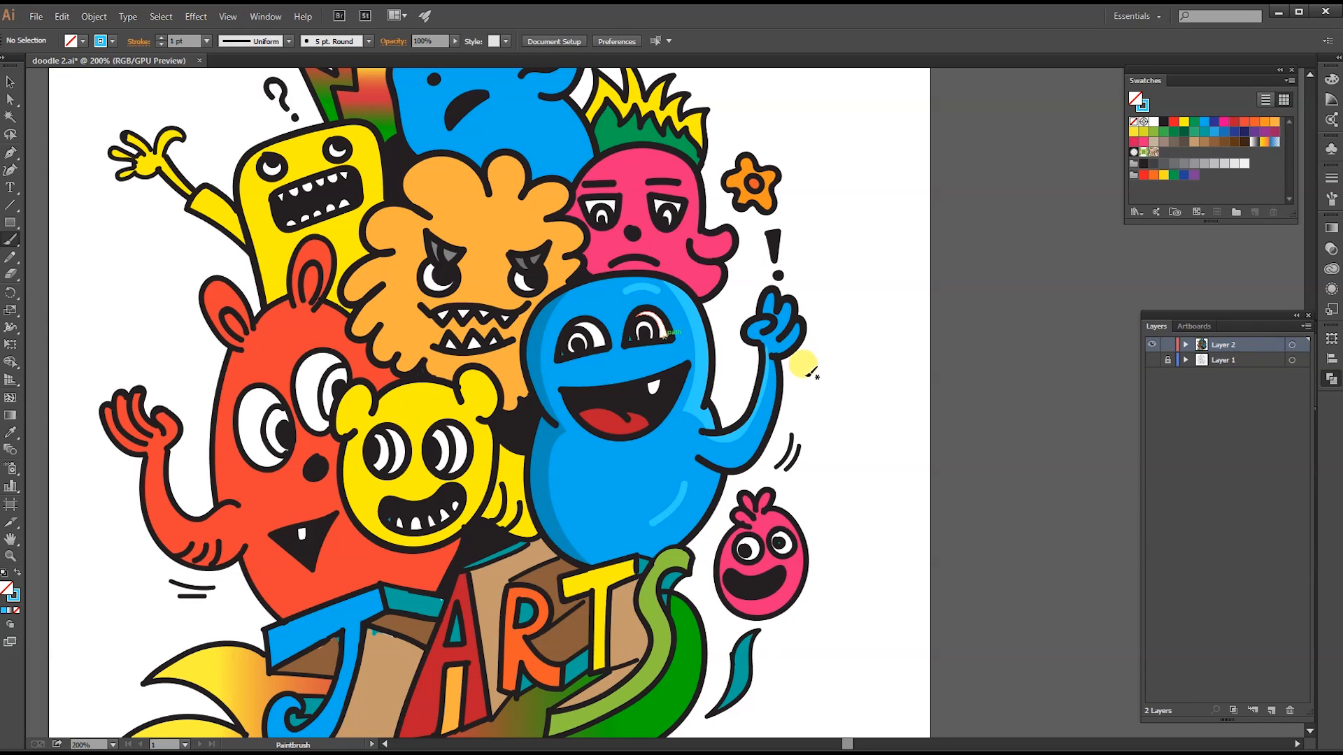
- Paint darker blue 1 pt shadow strokes beneath the blue character's mouth and eyes
key("shift+x")
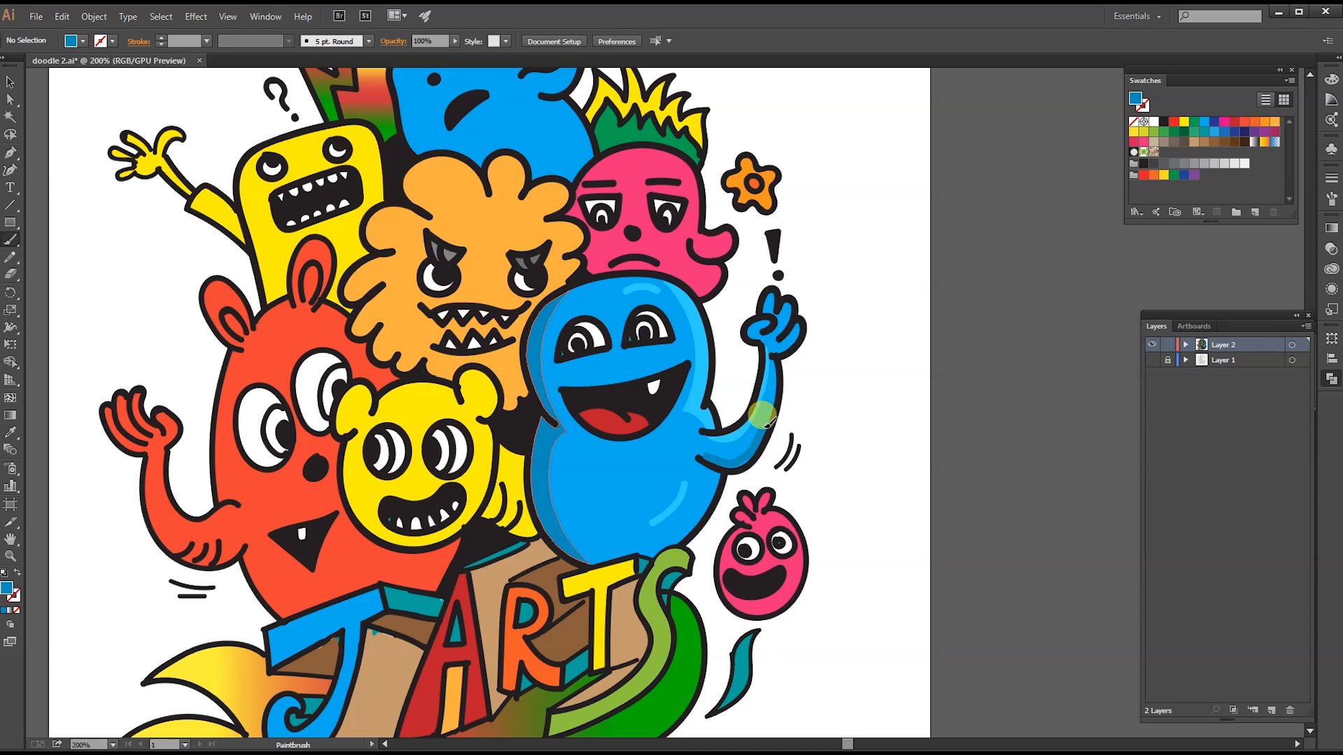
key("shift+x")
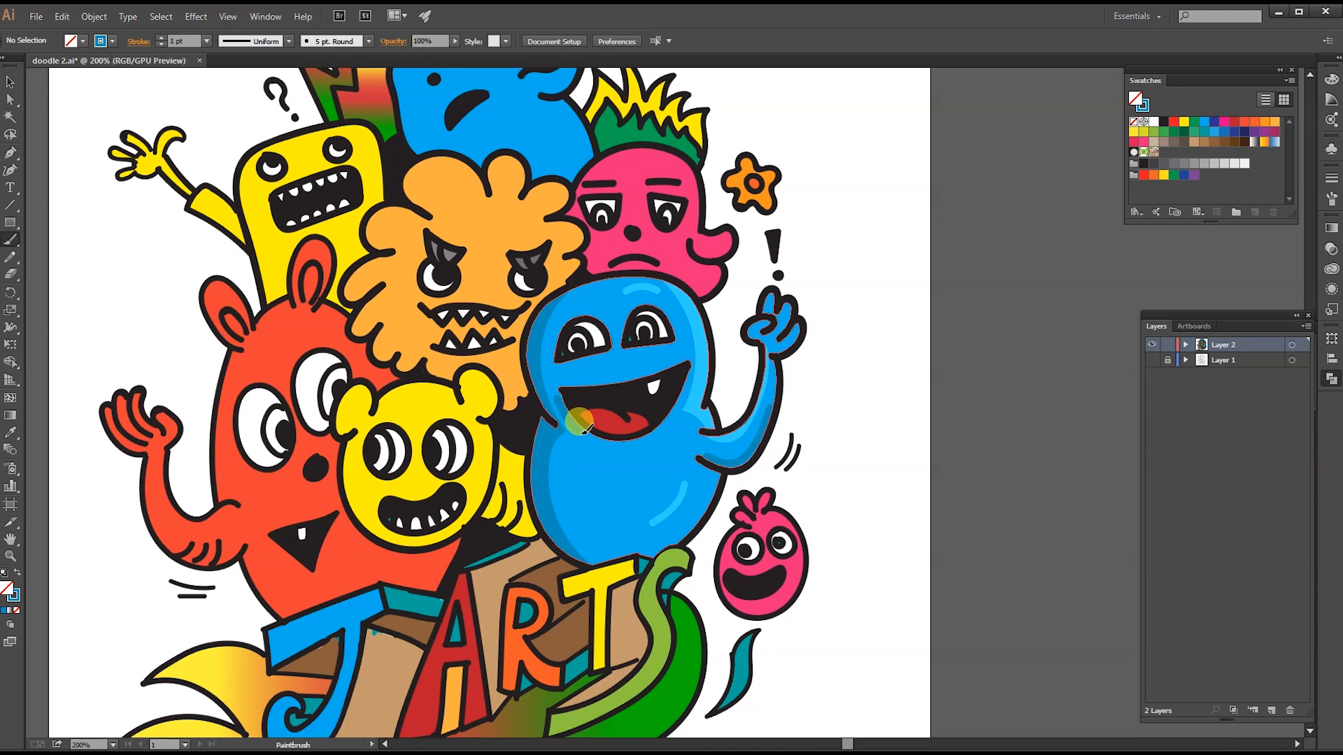
left_click_drag(615, 445, 639, 441)
mouse_move(557, 367)
left_mouse_down()
mouse_move(679, 346)
mouse_move(626, 340)
mouse_move(669, 345)
left_mouse_up()
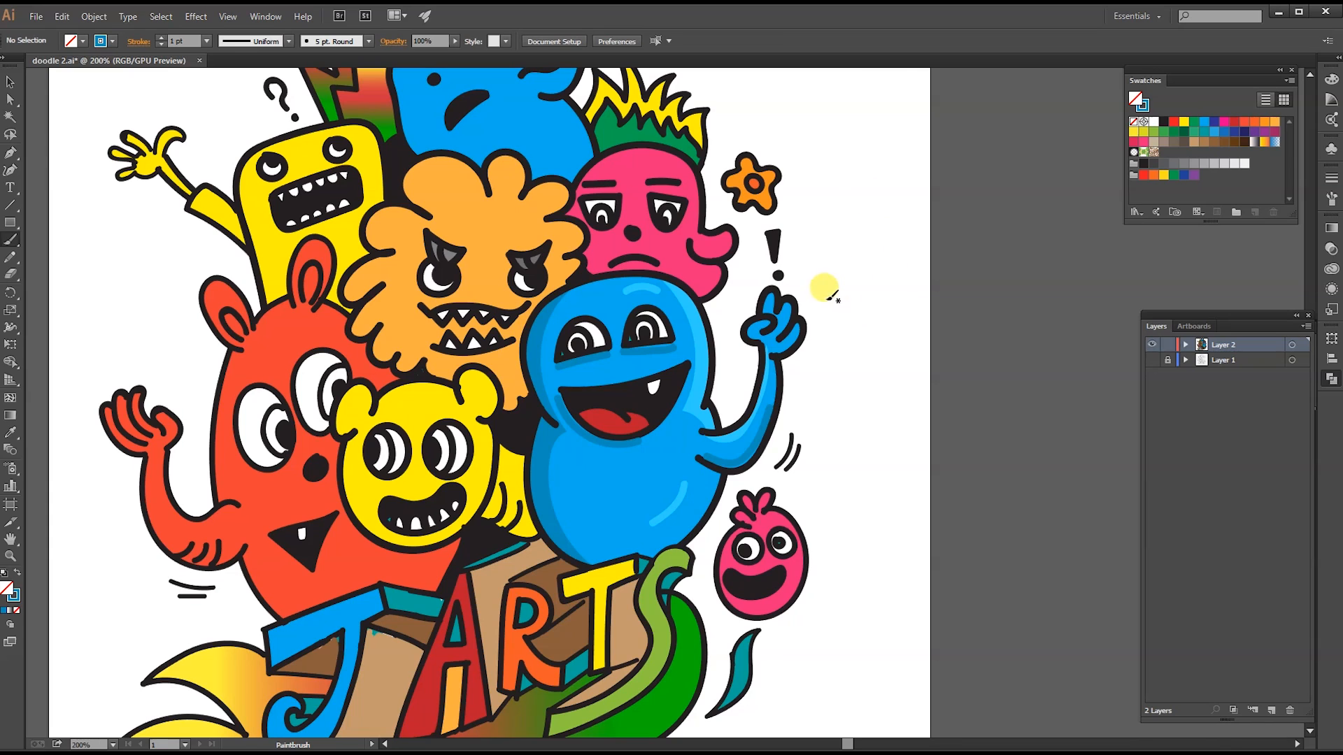
- Paint a light blue 1 pt highlight stroke along the upper edge of the blue character's mouth
key("shift+x")
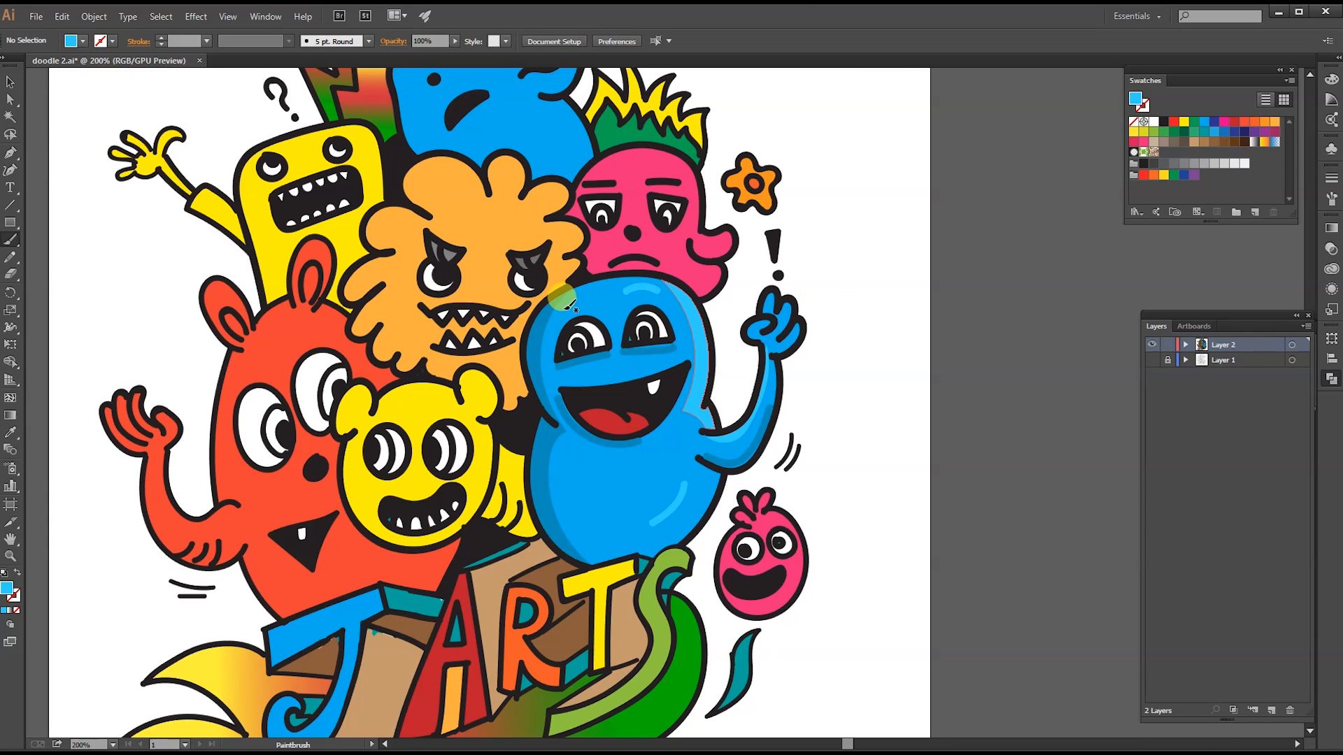
key("shift+x")
left_click_drag(581, 384, 660, 361)
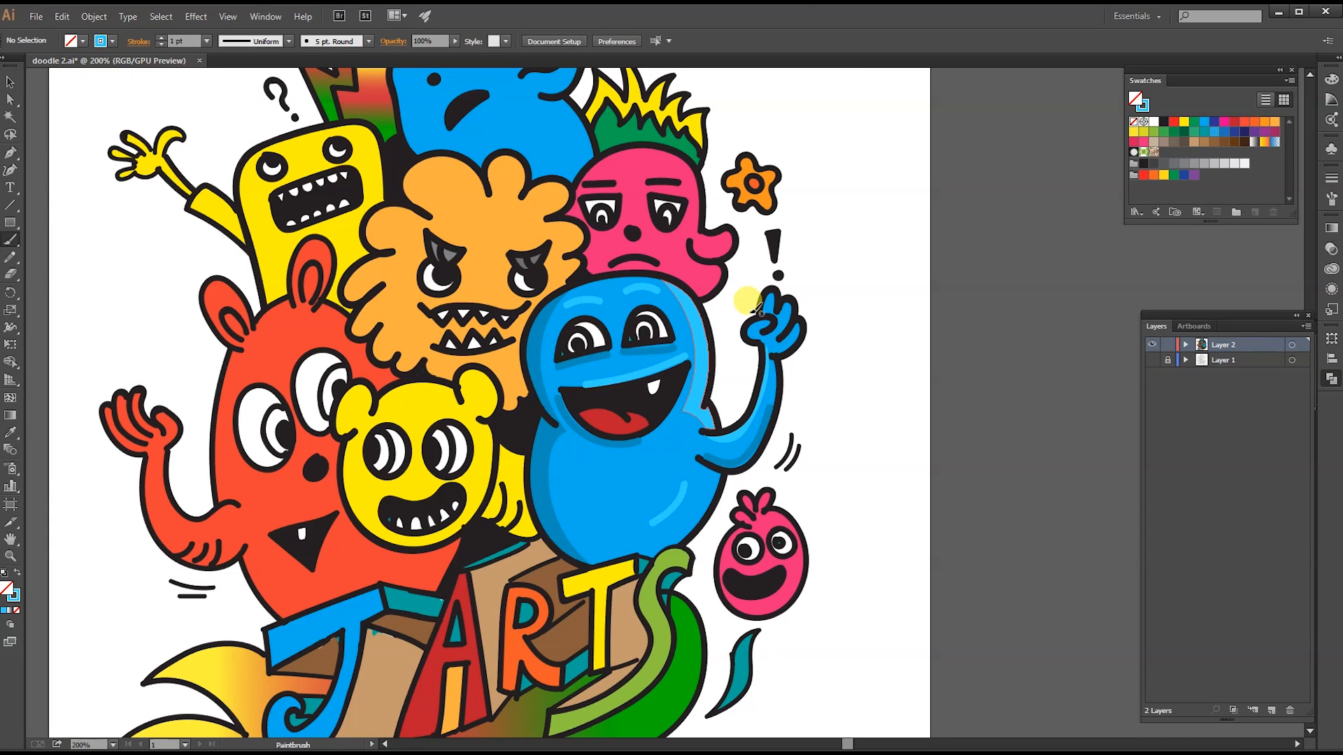
- Undo the last mouth highlight stroke and repaint it in light blue along the upper edge of the mouth
key("ctrl+z")
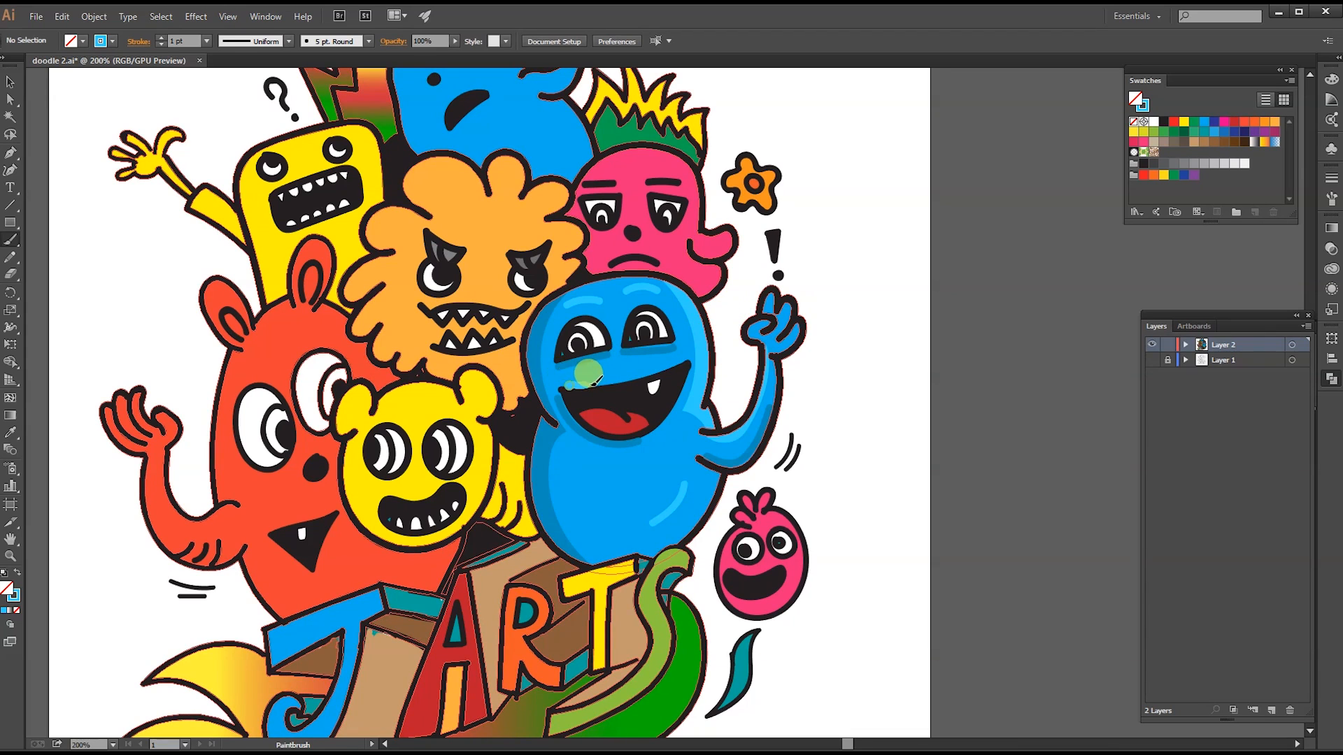
left_click_drag(561, 383, 692, 353)
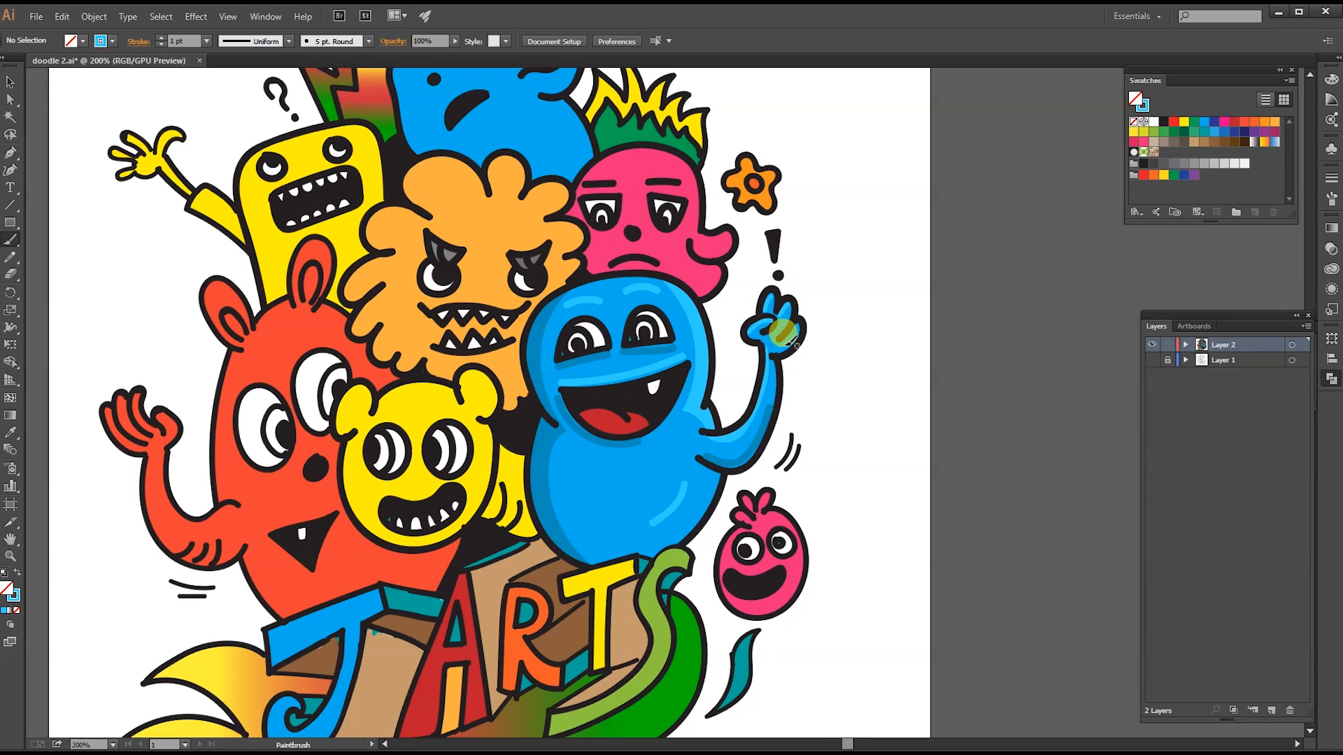
- Pencil two highlight shapes, about 58 by 65 pt and 42 by 52 pt, on the upper blue character's head and body in sampled light blue
scroll(811, 179, "up", 5)
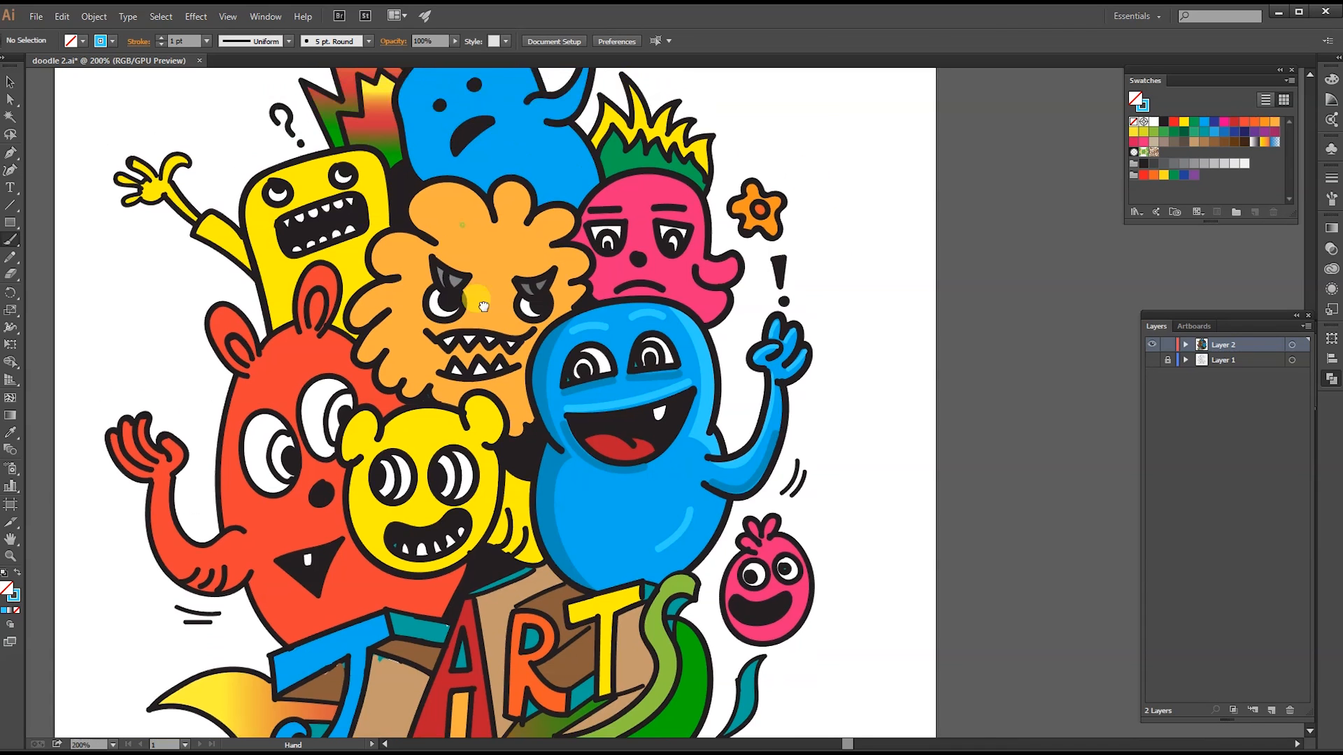
left_click(11, 257)
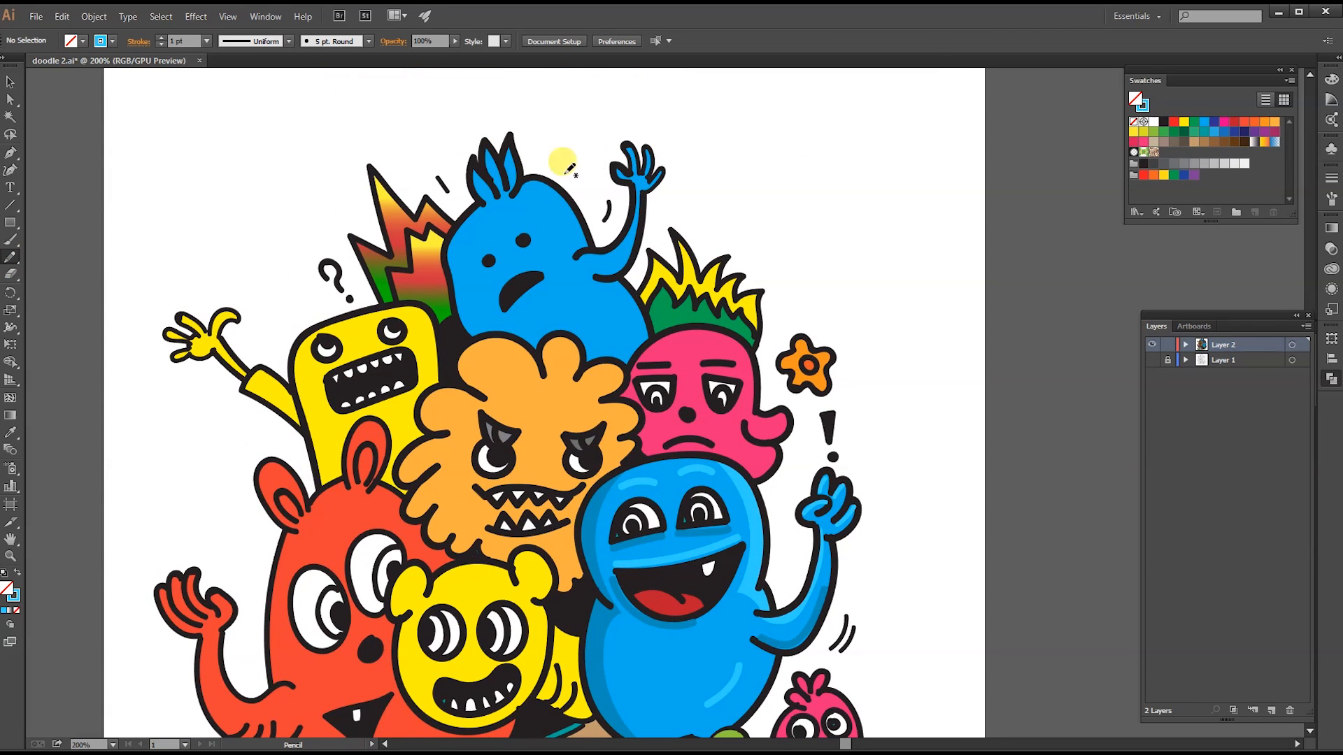
mouse_move(603, 243)
left_mouse_down()
mouse_move(521, 178)
mouse_move(581, 172)
left_mouse_up()
key("i")
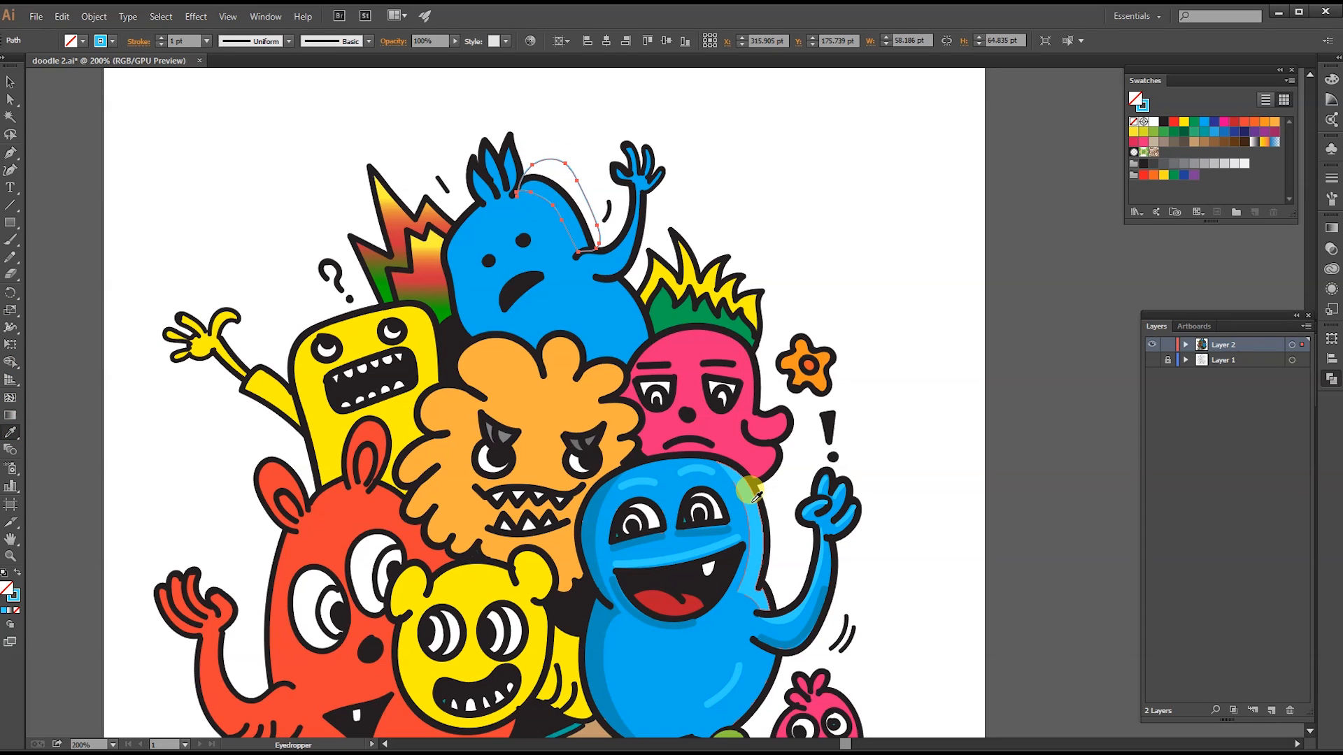
left_click(727, 498)
mouse_move(600, 278)
left_mouse_down()
mouse_move(631, 337)
mouse_move(656, 316)
mouse_move(625, 276)
left_mouse_up()
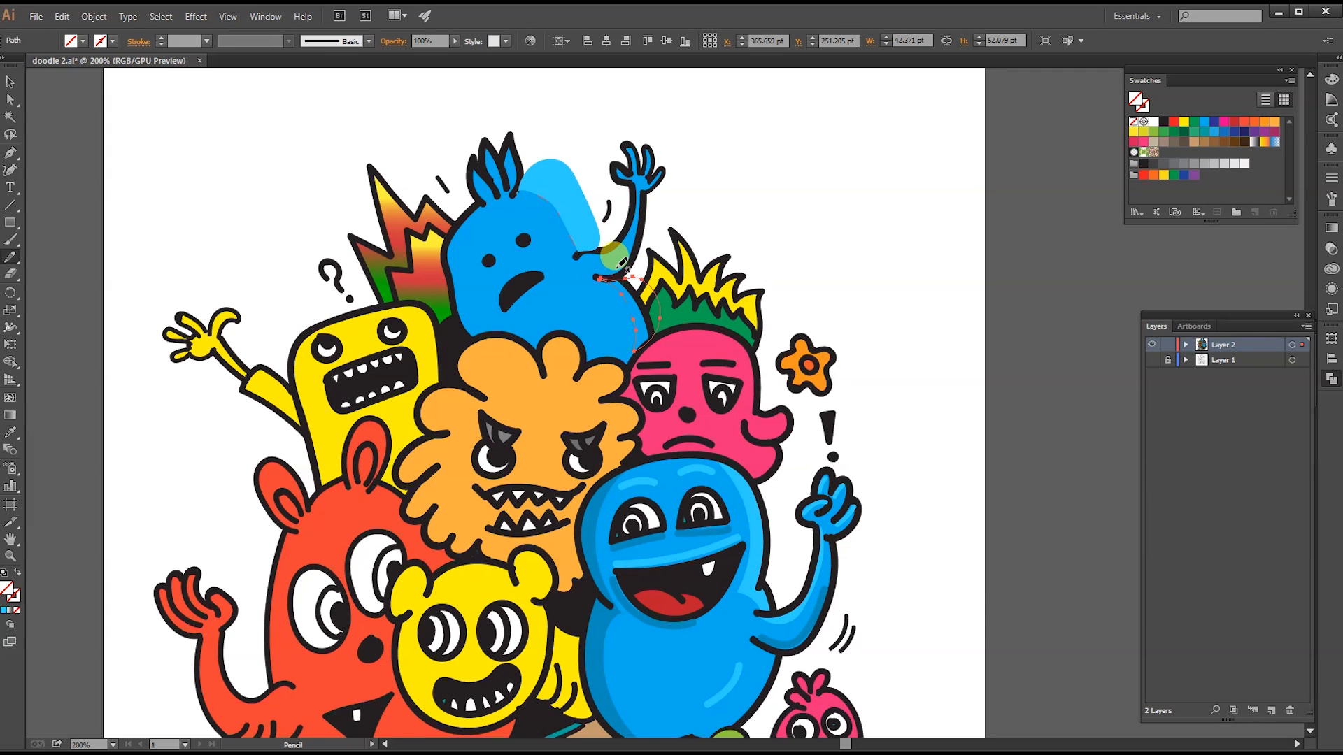
key("i")
left_click(579, 208)
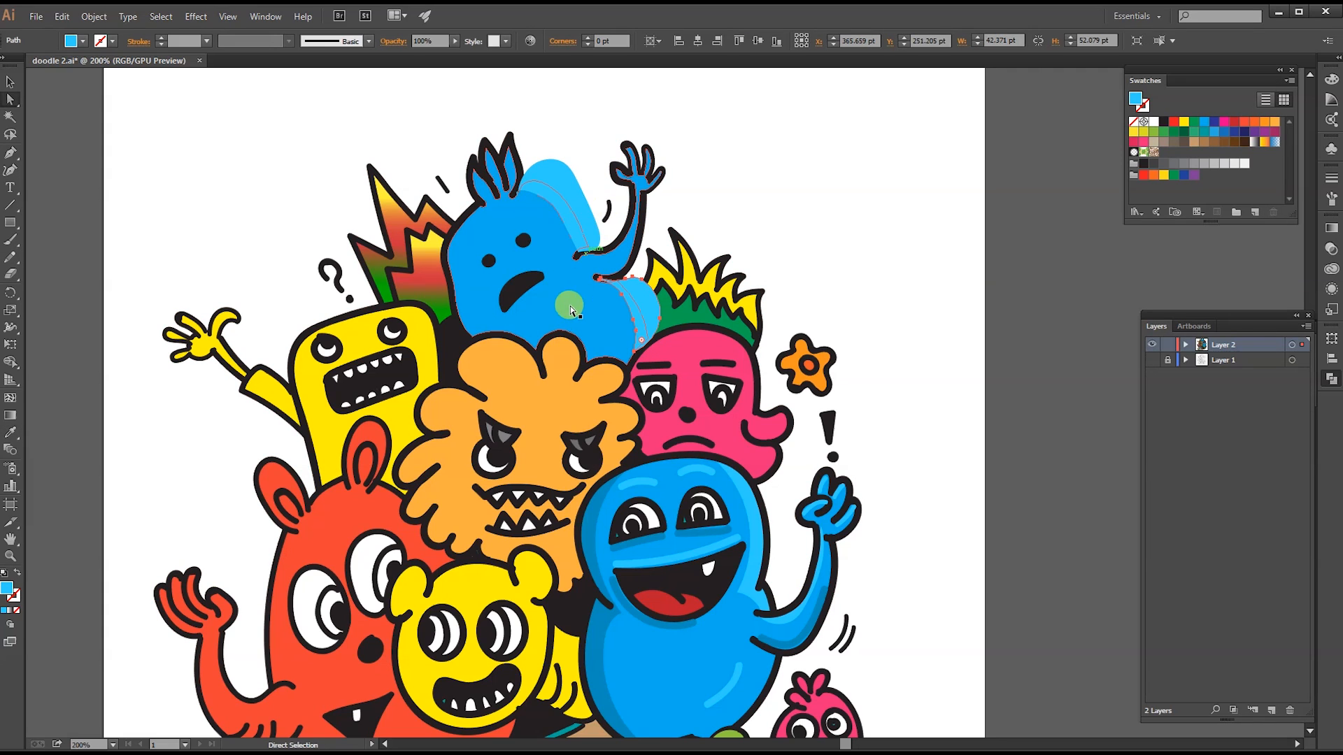
- Trim the parts of both highlight shapes outside the upper blue character's outline with the Shape Builder
key("ctrl+a")
key("shift+m")
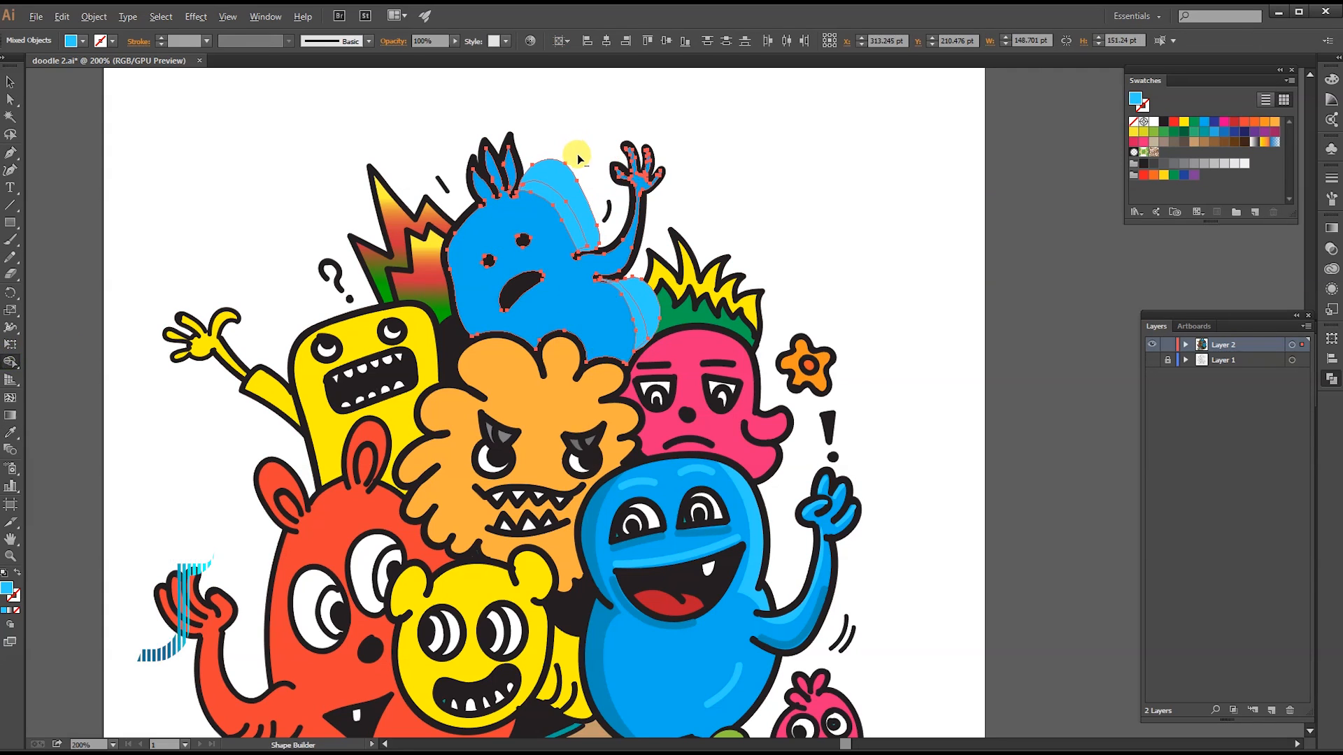
left_click(581, 204, "alt")
left_click(650, 303, "alt")
left_click(754, 224, "ctrl")
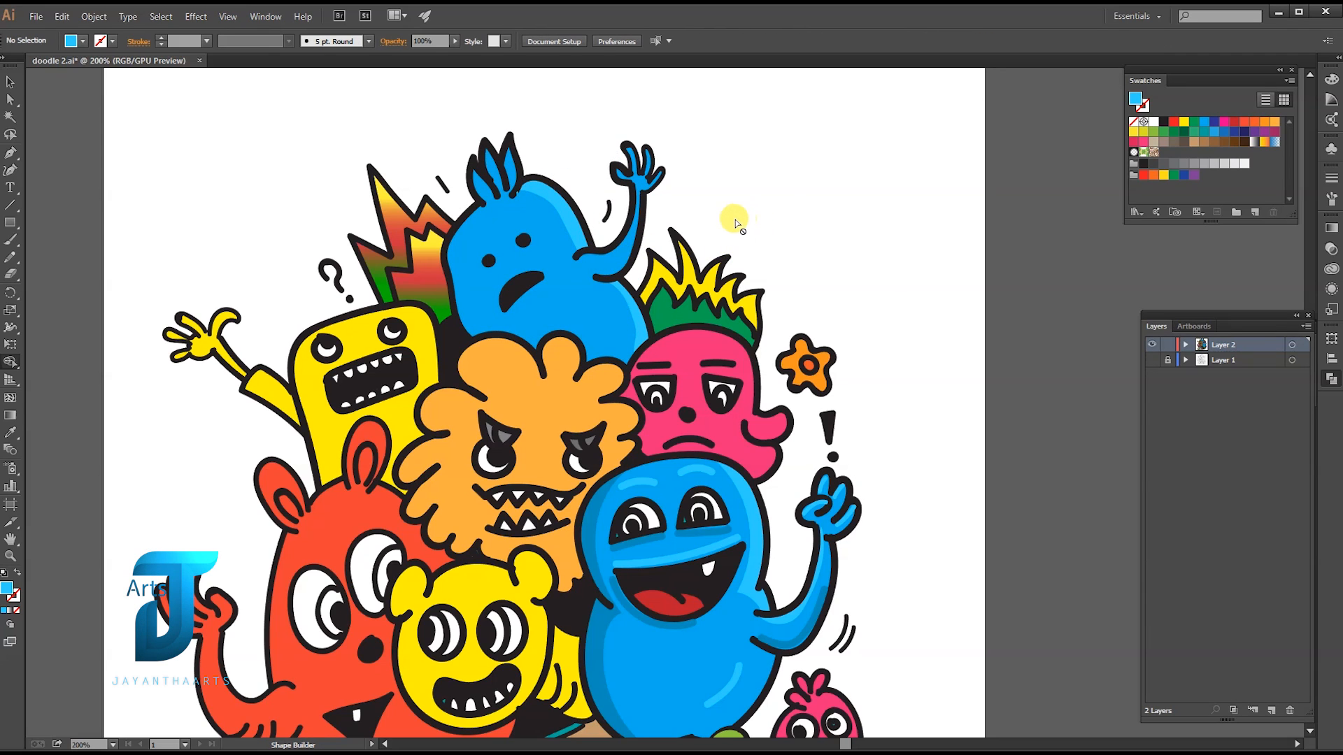
- Pencil a shadow shape about 36 by 91 pt along the upper blue character's left side, filled with the other blue character's shadow color
key("n")
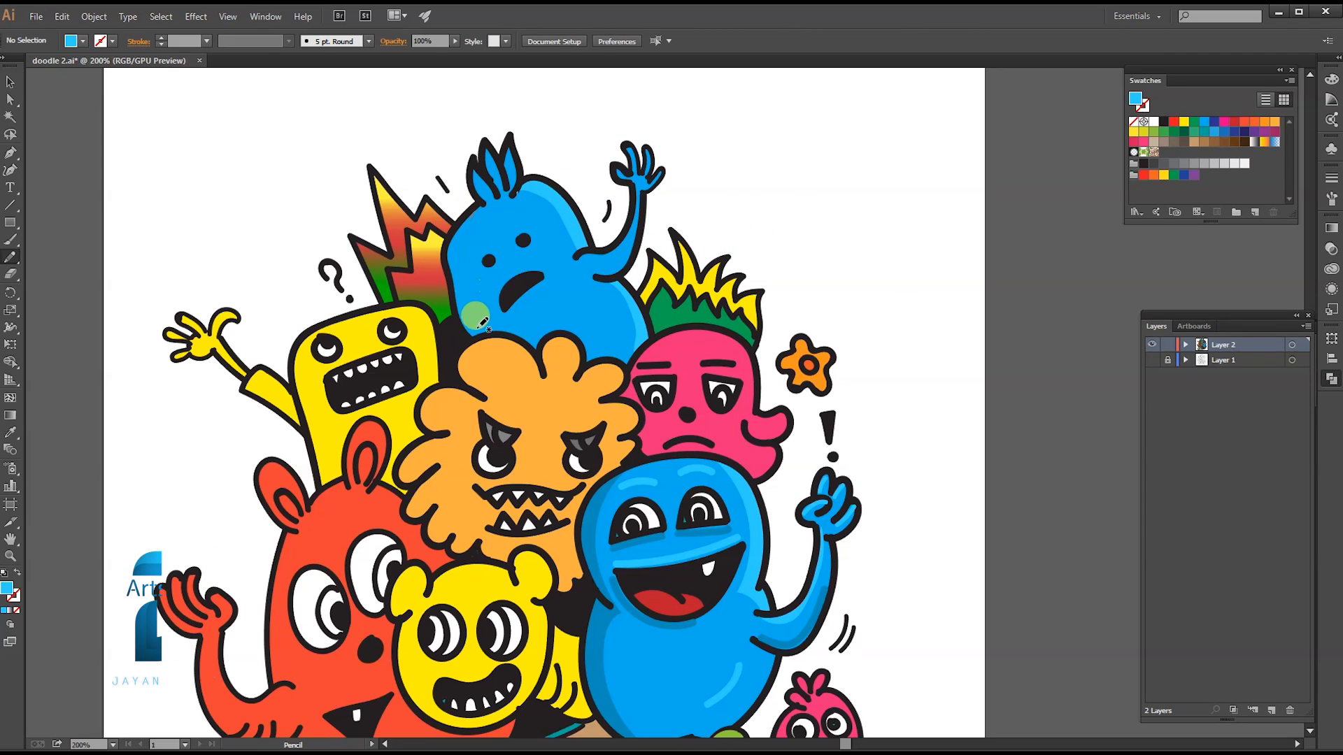
left_click_drag(473, 211, 474, 209)
key("i")
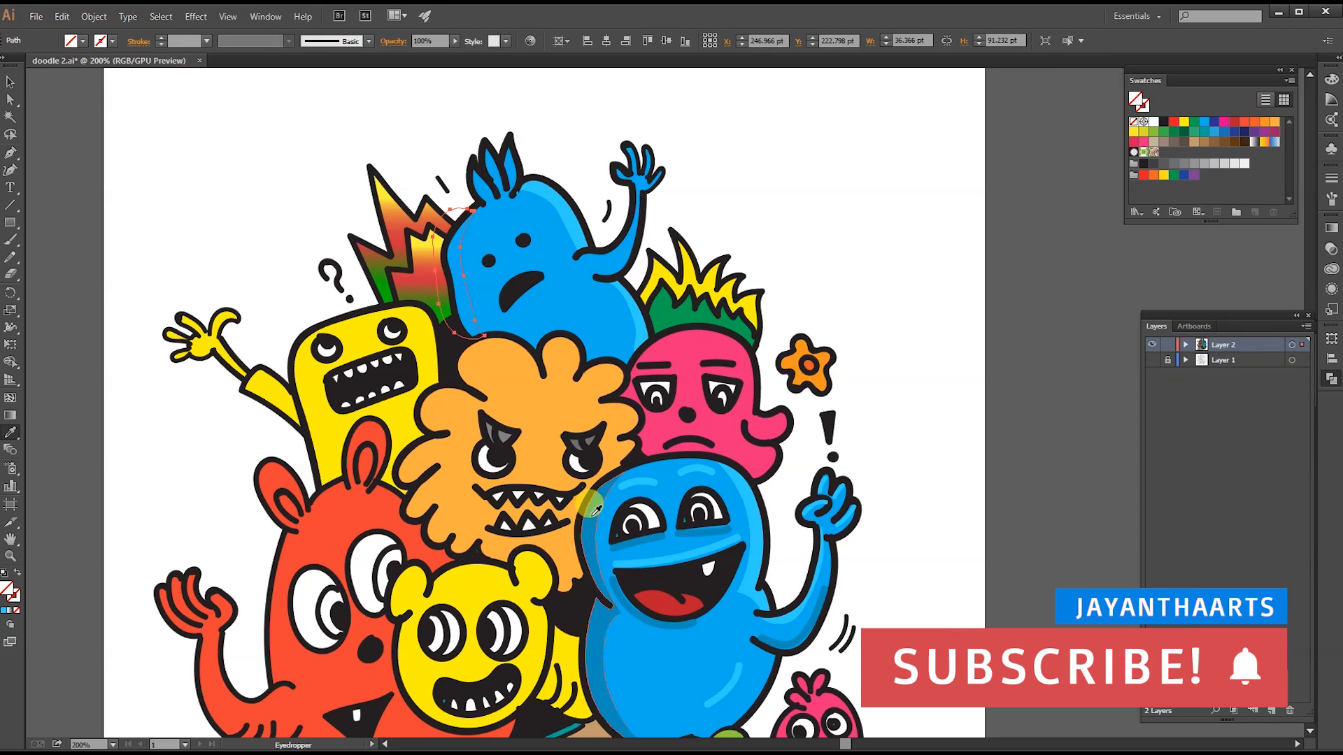
left_click(593, 508)
- Trim the part of the shadow shape outside the upper blue character's outline with the Shape Builder
key("a")
left_click(567, 297, "shift")
key("shift+m")
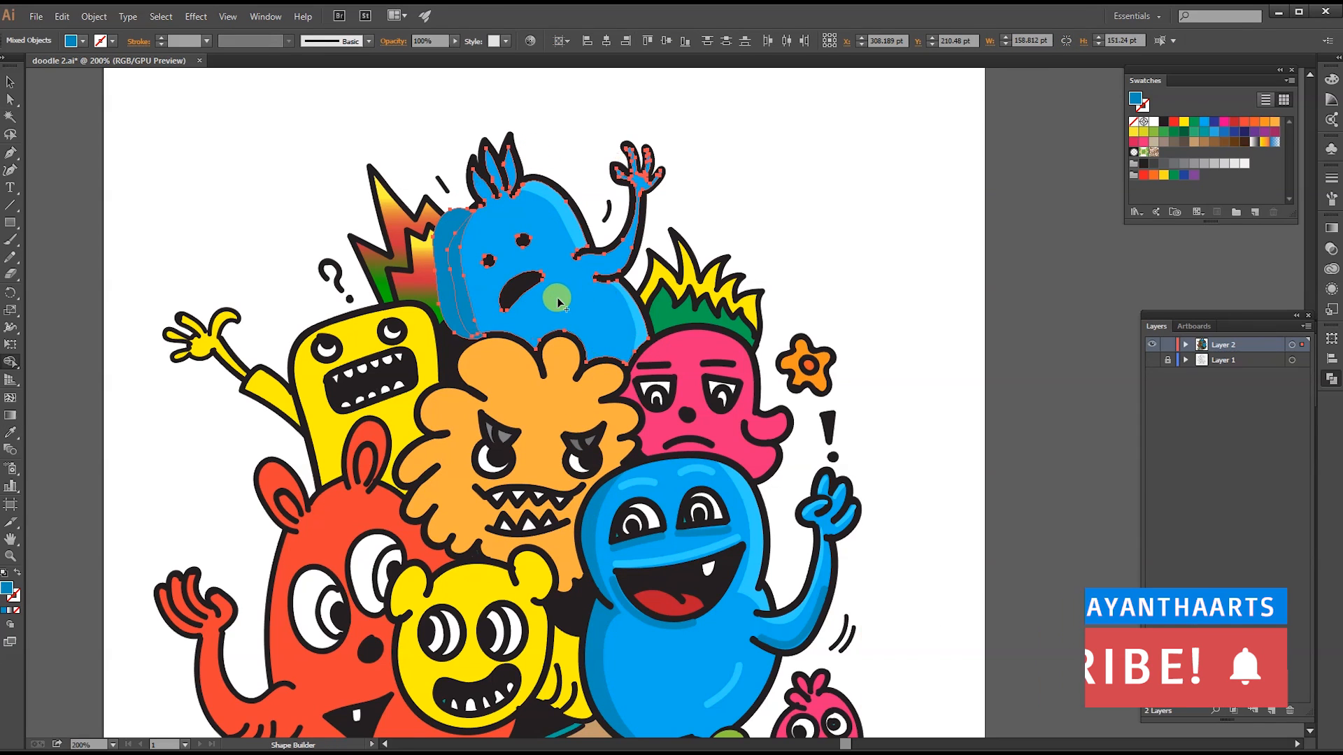
left_click(440, 263, "alt")
key("a")
left_click(544, 146)
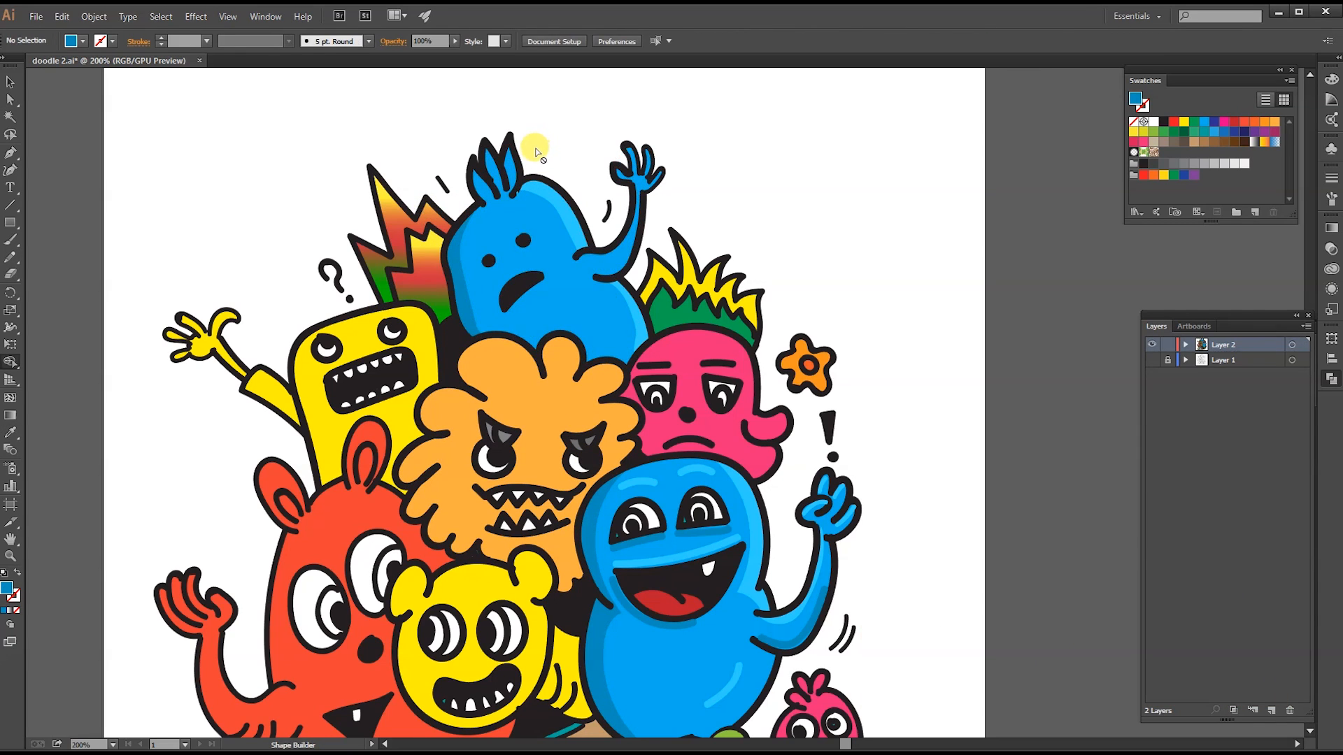
- Paint darker blue shadow strokes on the upper blue character's hair tufts and raised arm with the Paintbrush, using the sampled shadow color
key("b")
left_click(510, 175, "ctrl")
key("alt+c")
key("Escape")
key("i")
left_click(461, 263)
key("b")
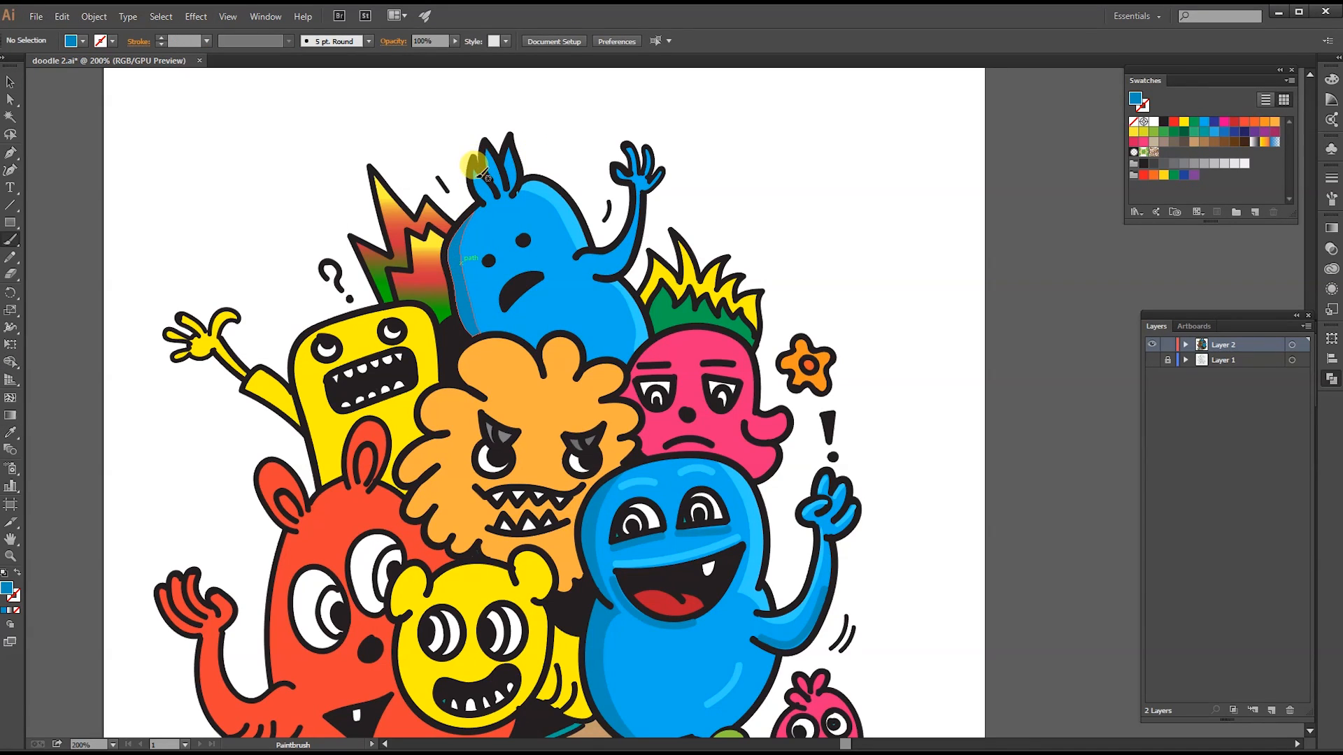
key("shift+x")
left_click_drag(475, 167, 487, 196)
left_click_drag(486, 154, 498, 183)
left_click_drag(598, 271, 632, 246)
- Paint light blue highlight strokes on the upper blue character's hand, hair and face, using the sampled highlight color
key("i")
left_click(572, 209)
key("b")
key("shift+x")
left_click_drag(631, 149, 635, 165)
left_click_drag(512, 155, 516, 179)
left_click_drag(514, 238, 531, 227)
left_click_drag(481, 259, 551, 269)
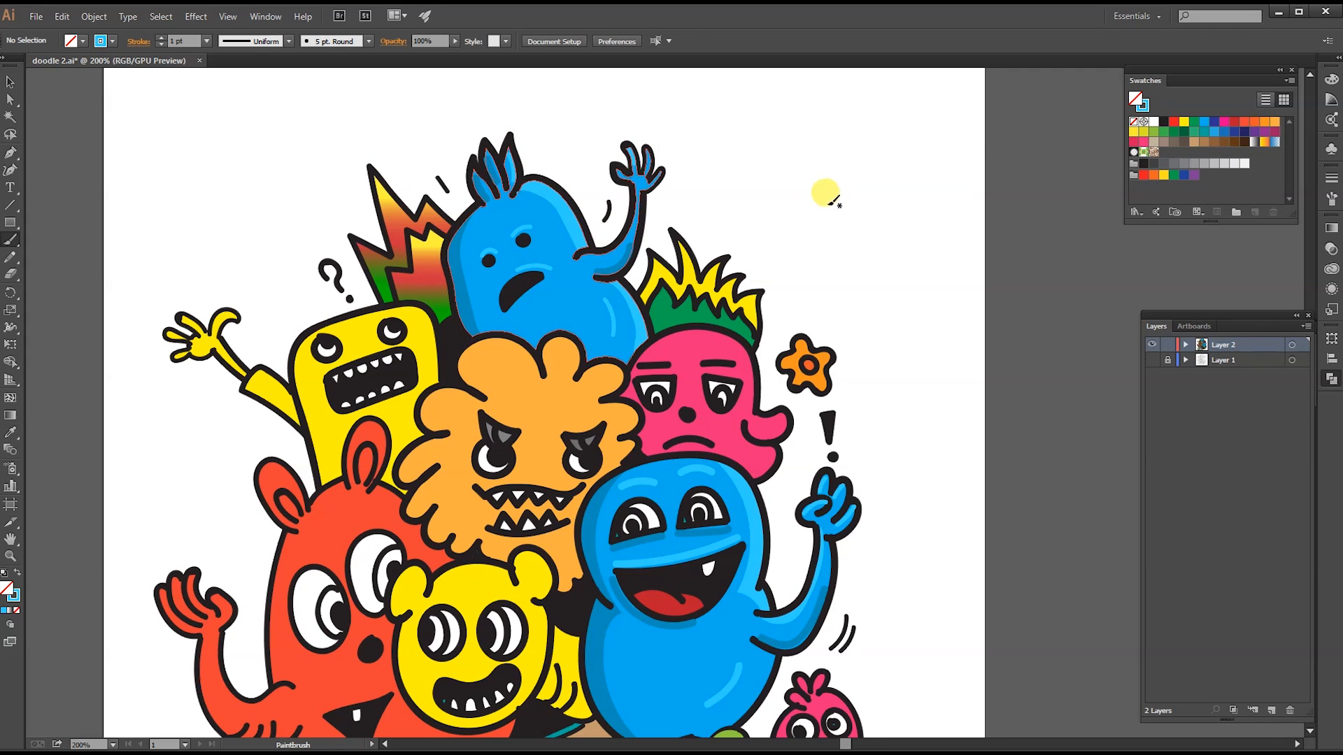
- Draw a Pencil highlight shape about 167 by 139 pt around the top curls of the orange character's hair
key("ctrl+0")
key("ctrl+equal")
key("ctrl+equal")
key("ctrl+equal")
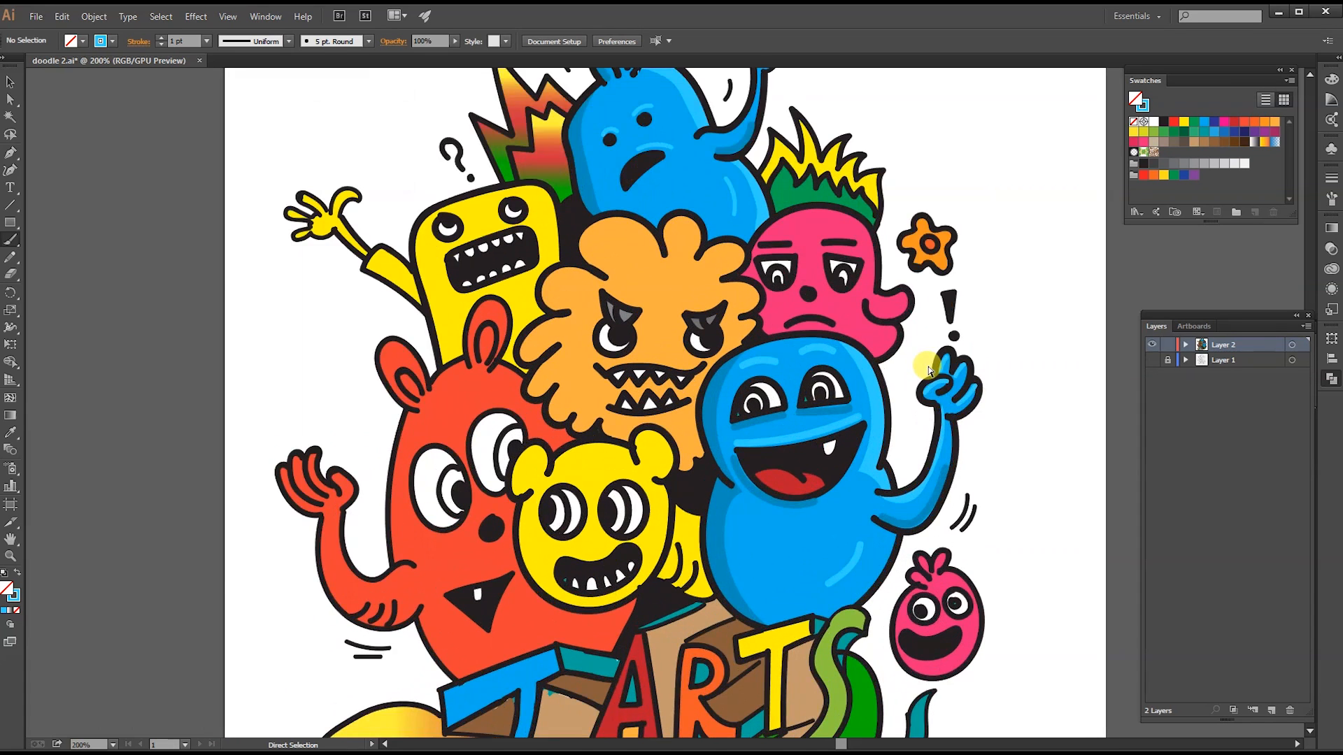
left_click_drag(560, 246, 459, 305)
left_click(11, 259)
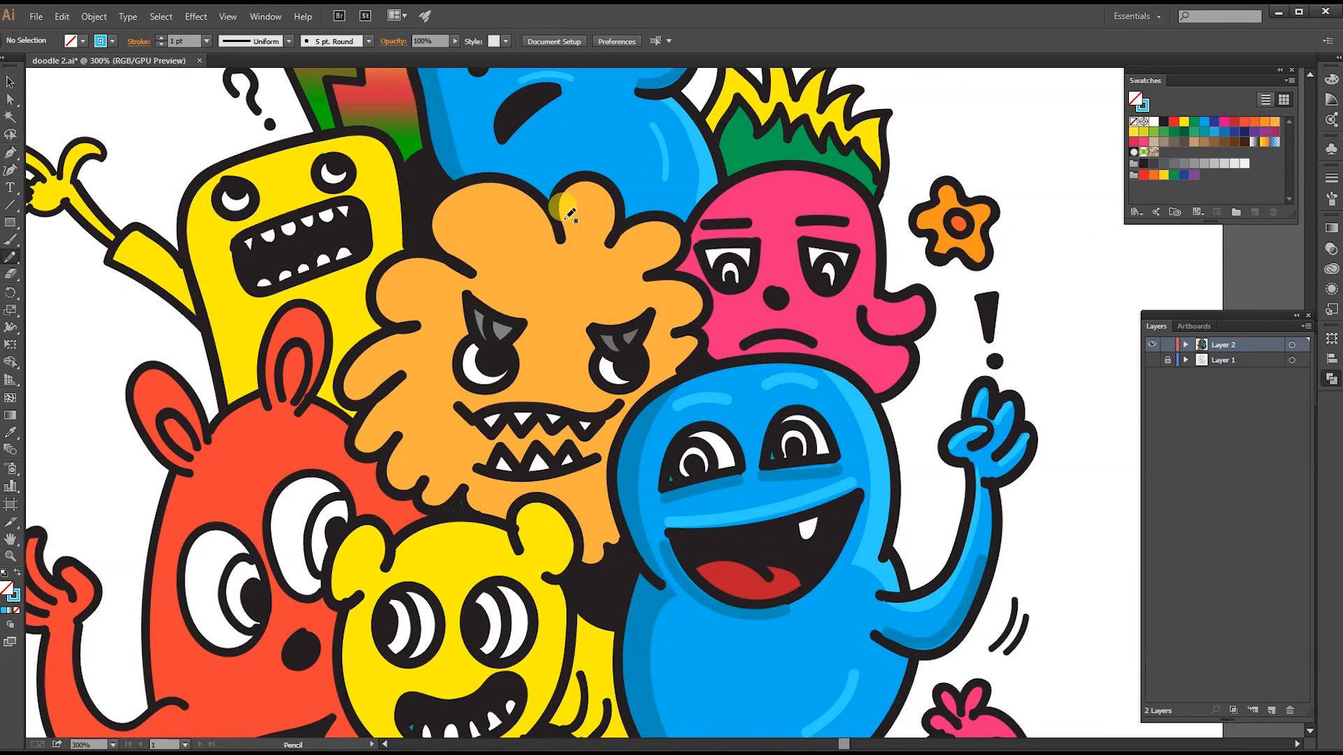
left_click_drag(730, 360, 550, 259)
left_click_drag(462, 270, 412, 301)
- Fill the hair highlight shape with the light orange FFD49C
key("i")
left_click(506, 274)
double_click(7, 589)
left_click_drag(1090, 149, 1025, 140)
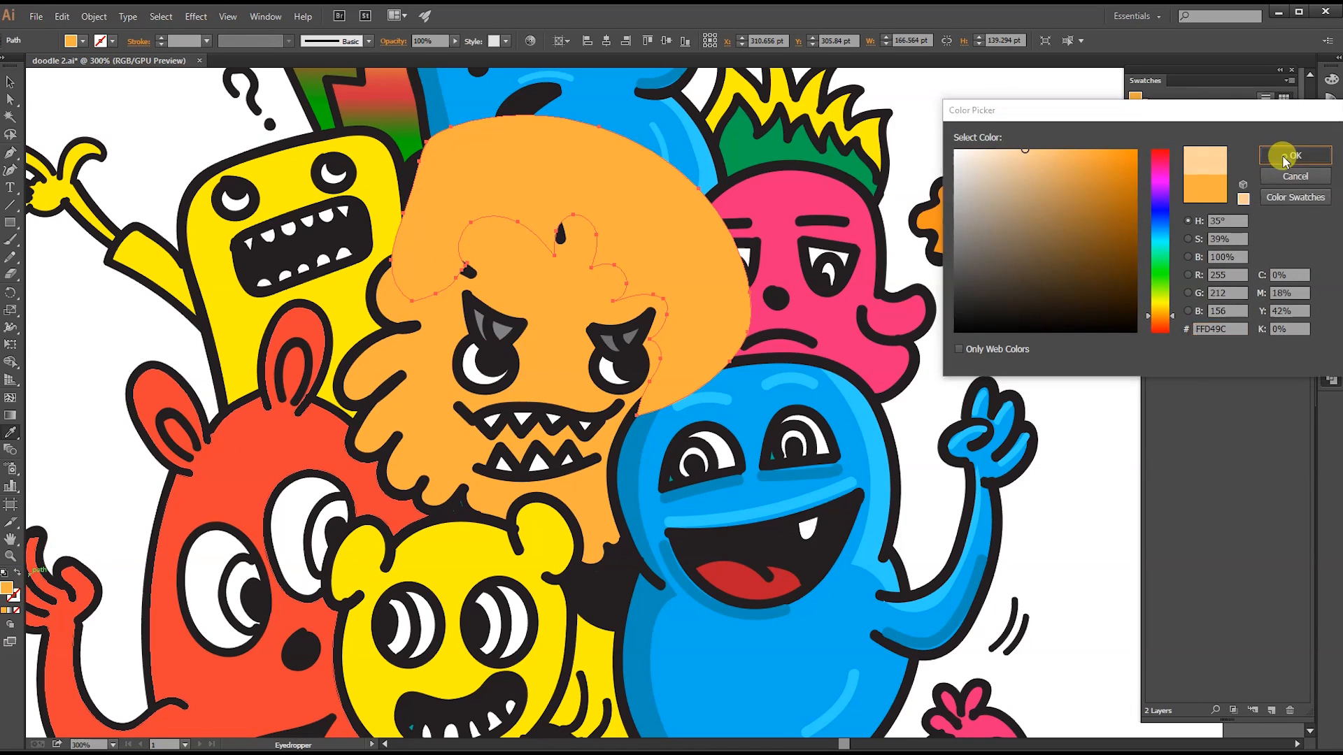
left_click(1284, 159)
- Trim the part of the highlight outside the orange character's outline with the Shape Builder
left_click(12, 101)
left_click(547, 297, "shift")
left_click(12, 361)
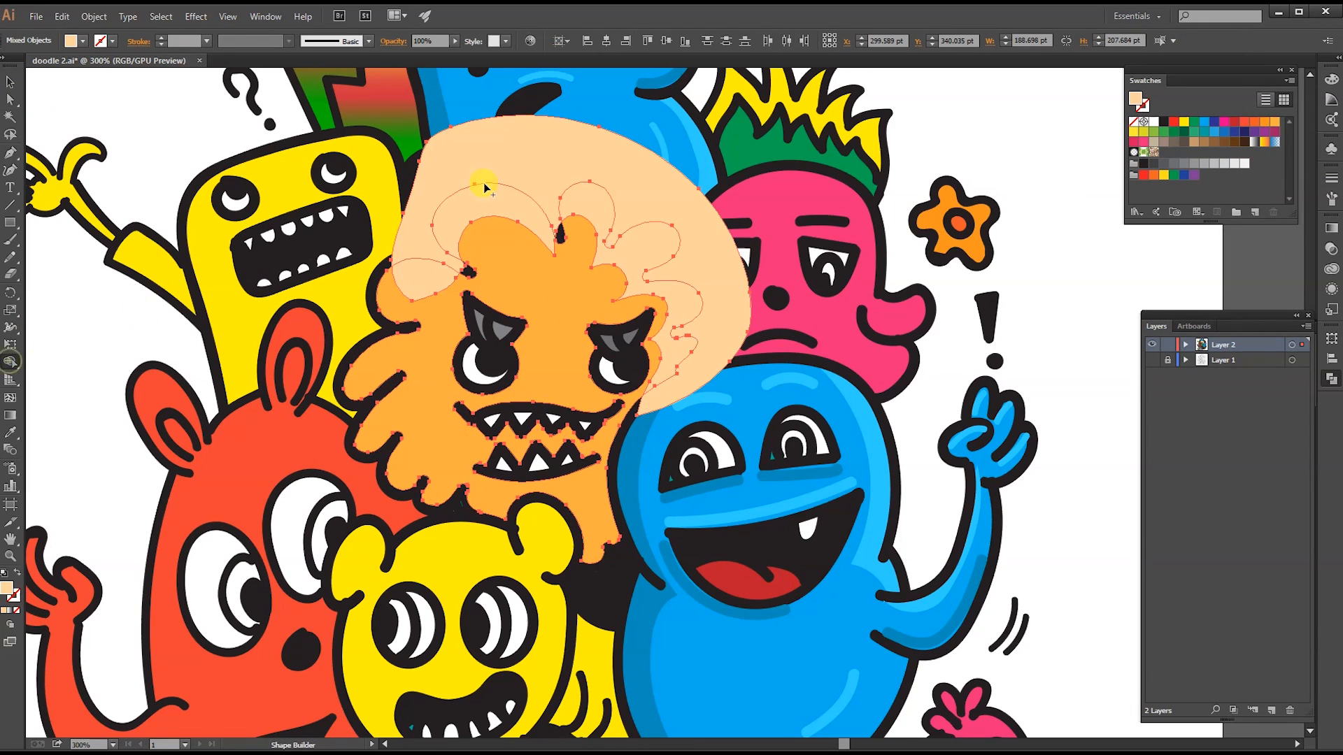
left_click(483, 154, "alt")
left_click(1000, 149, "ctrl")
- Draw a Pencil shadow shape along the orange character's lower left curls and chin and fill it with a darker orange
key("i")
left_click(506, 260)
key("n")
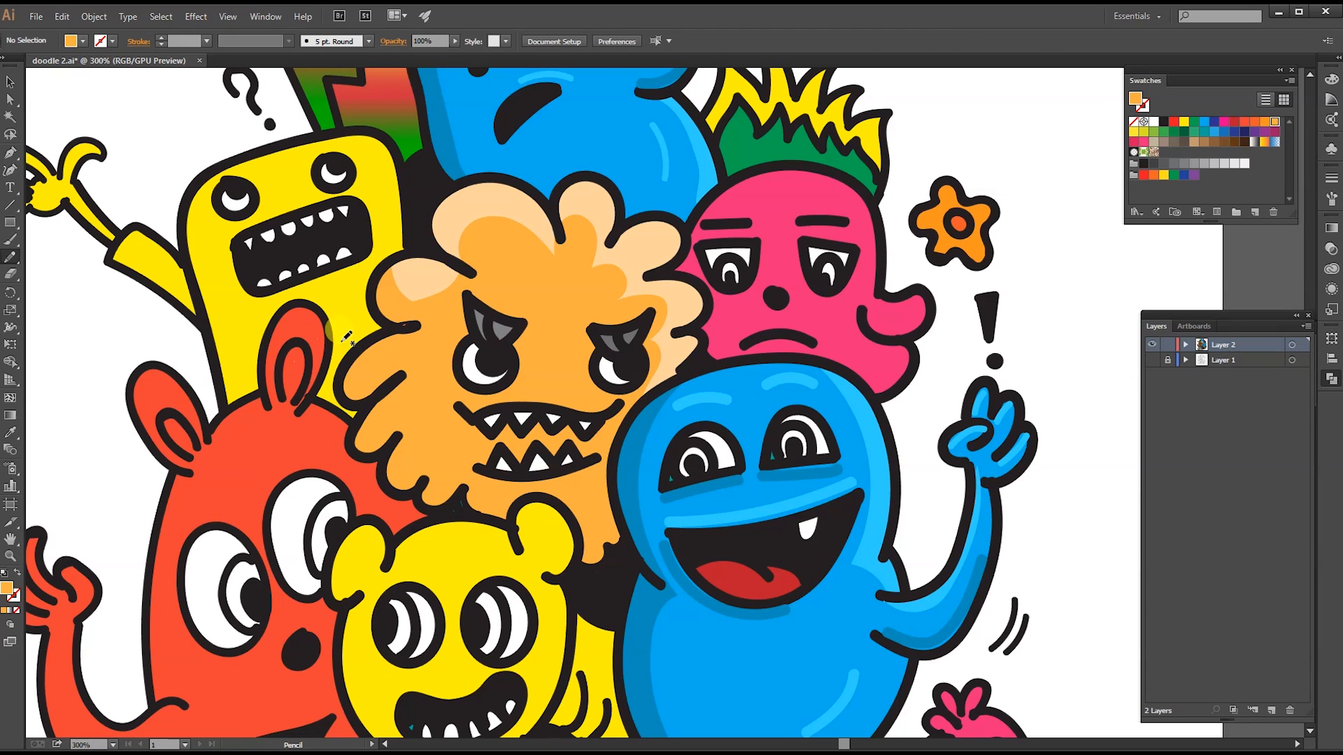
left_click_drag(408, 324, 407, 325)
key("i")
left_click(511, 281)
double_click(8, 587)
left_click(1119, 179)
left_click(1276, 160)
- Trim the part of the shadow shape outside the orange character's outline with the Shape Builder
key("a")
left_click(560, 345, "shift")
key("shift+m")
left_click(369, 530, "alt")
left_click(1049, 294, "ctrl")
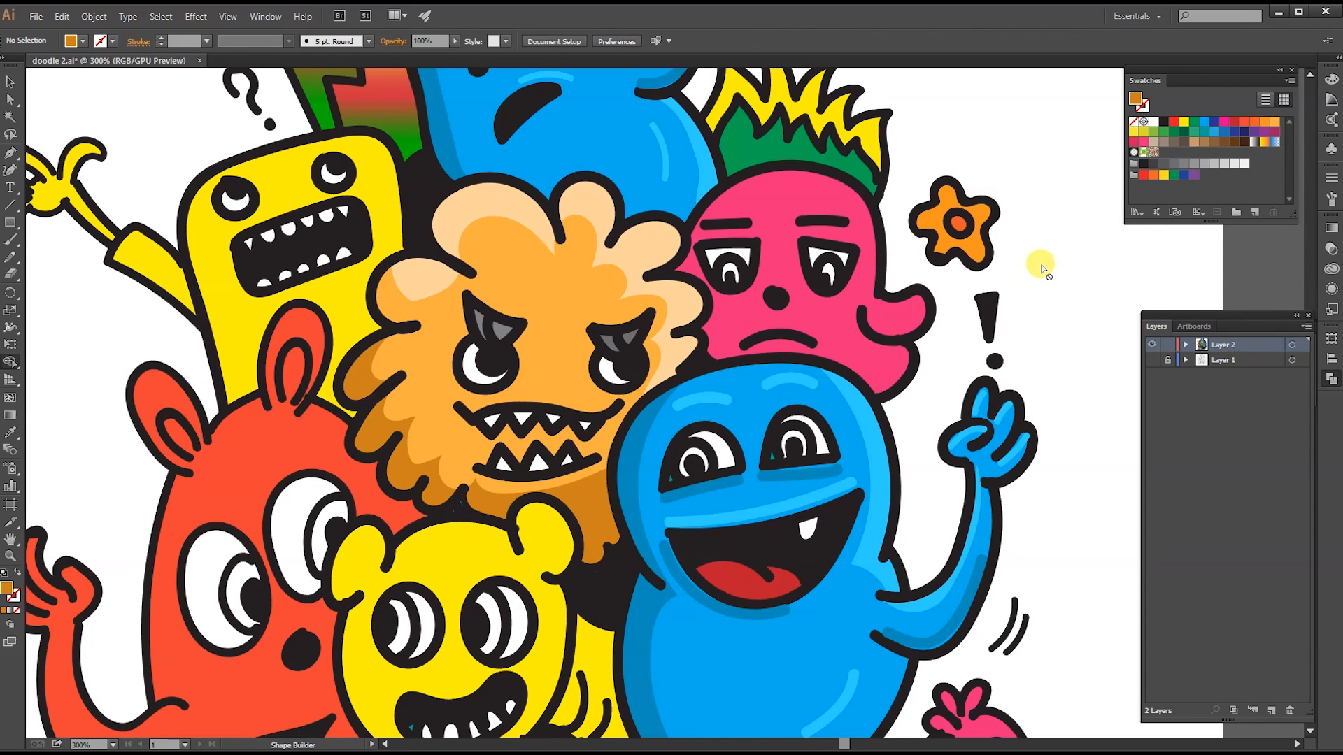
- Paint darker orange 1 pt shadow strokes around the orange character's eyes and beneath its mouth with the Paintbrush
key("b")
left_click_drag(450, 360, 499, 398)
key("ctrl+z")
left_click_drag(446, 360, 483, 397)
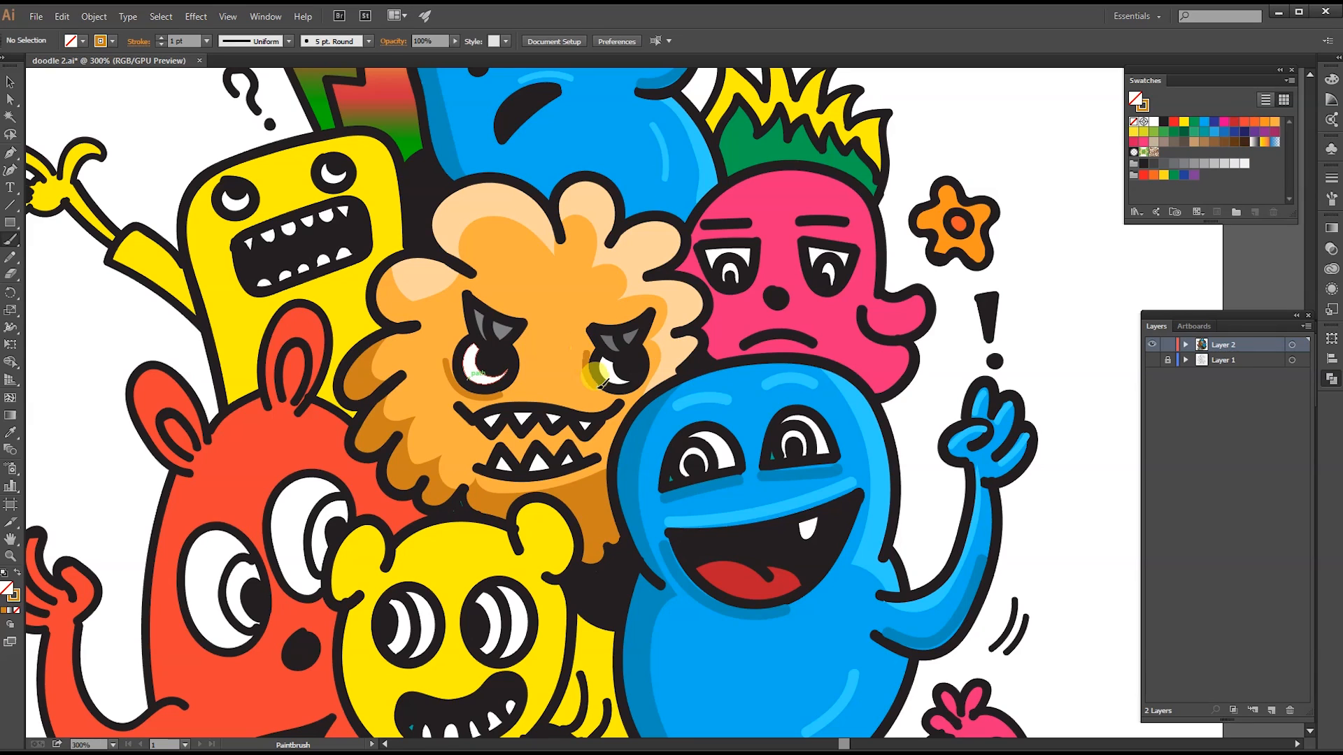
left_click_drag(505, 475, 598, 462)
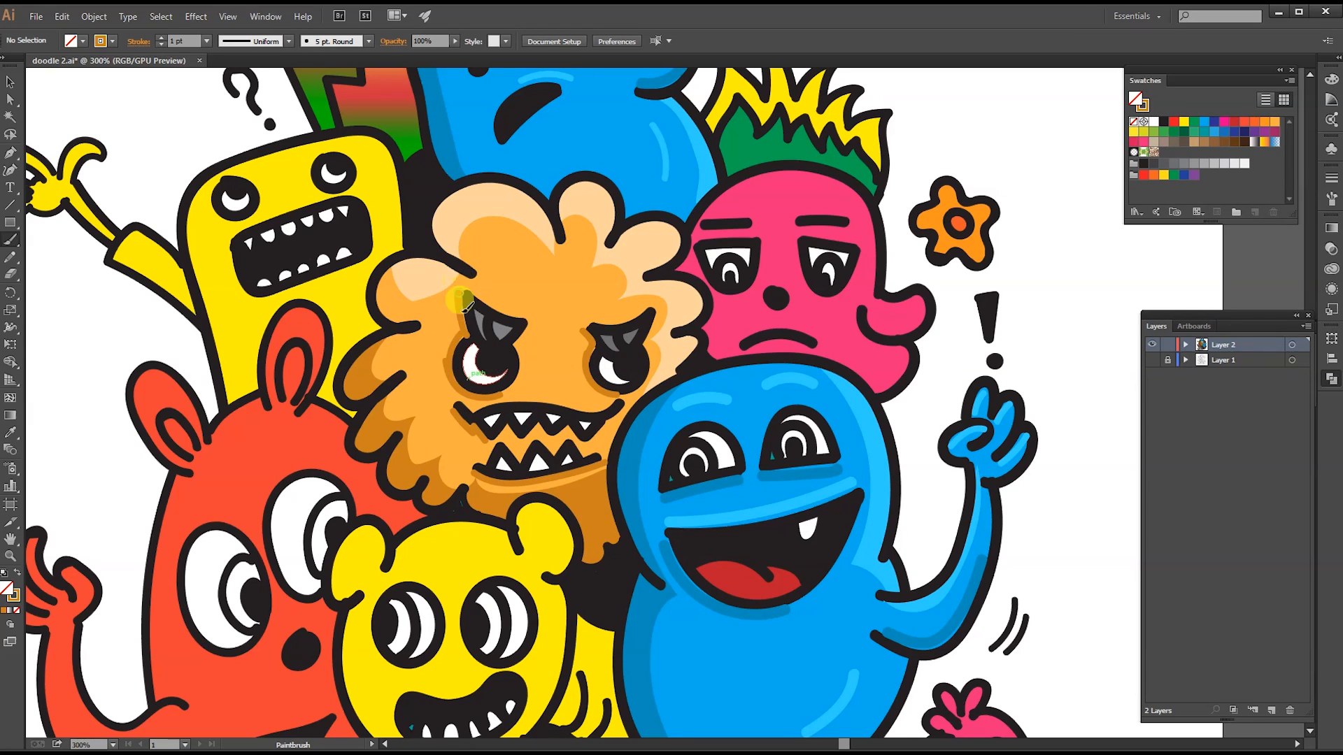
- Paint light orange 1 pt highlight strokes on the orange character's forehead and above its mouth, using the sampled hair highlight color
key("i")
left_click(588, 204)
key("b")
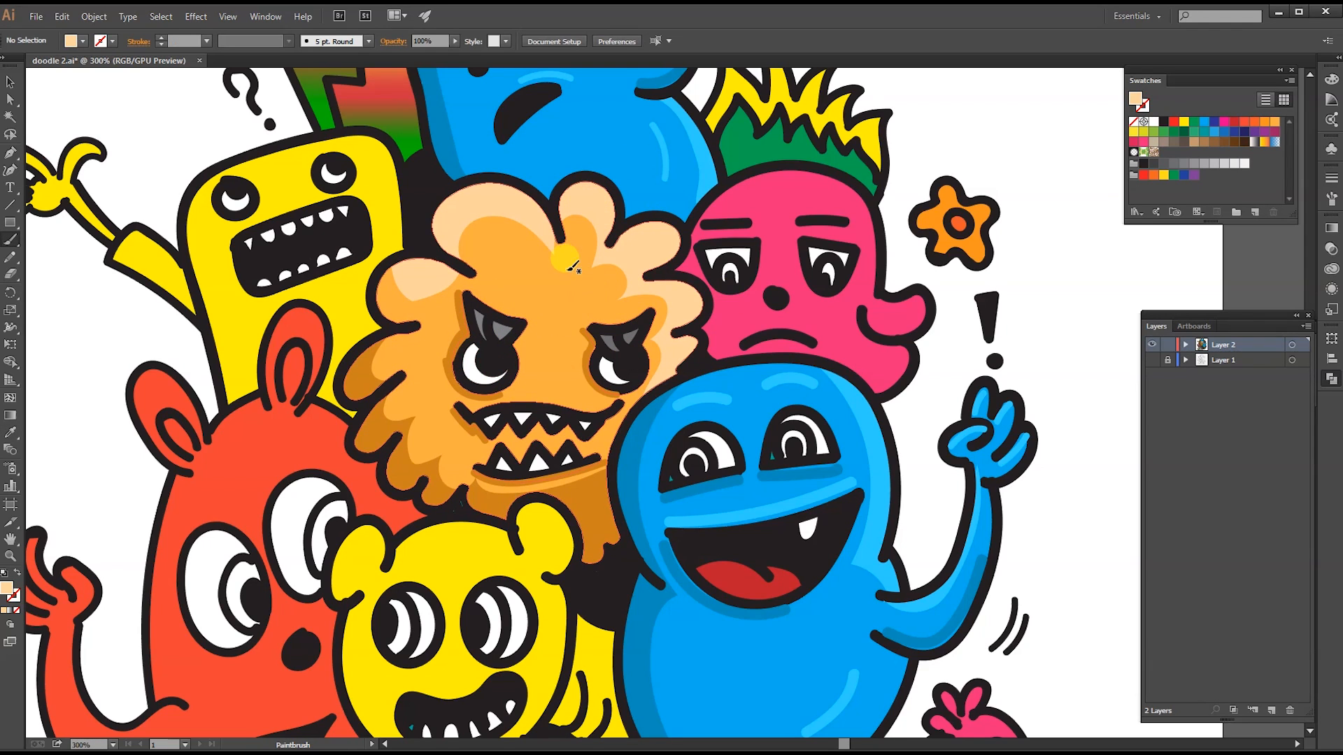
key("shift+x")
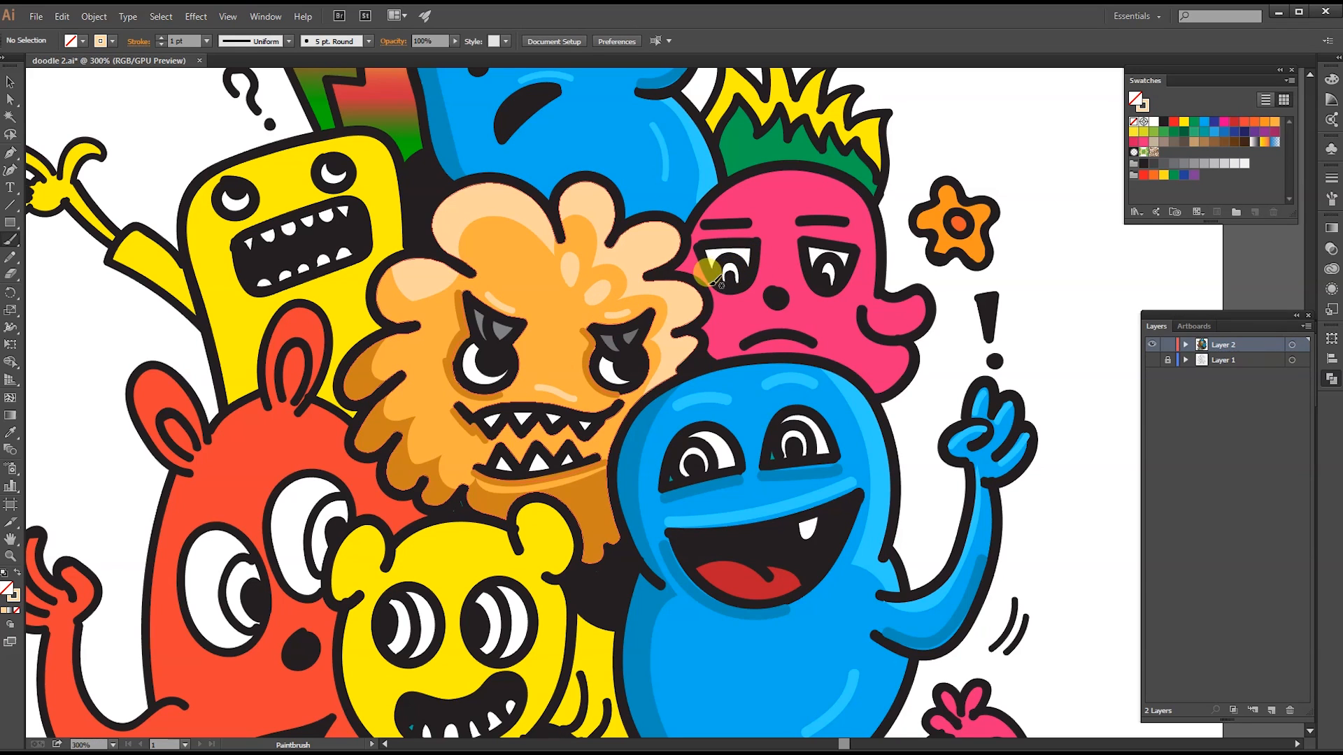
- Paint darker orange 1 pt shadow strokes beneath the orange character's upper teeth and save the document
key("shift+x")
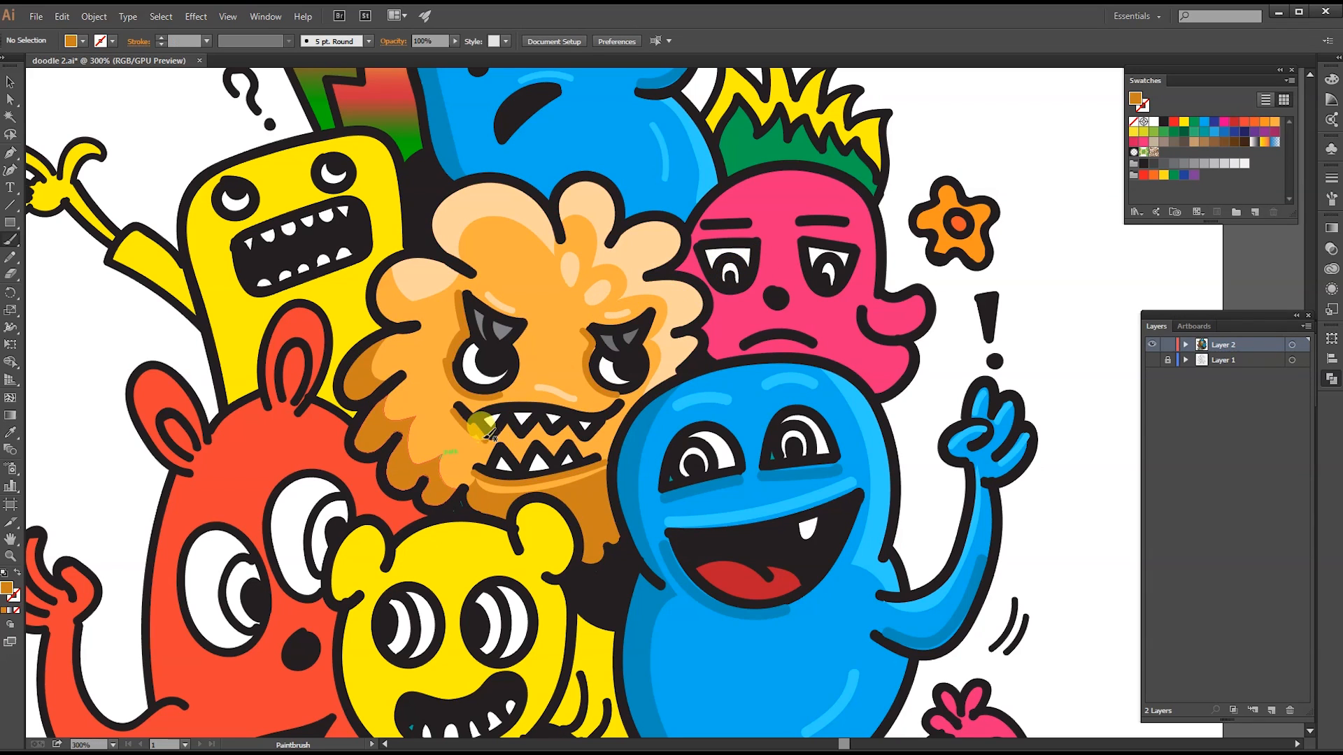
key("shift+x")
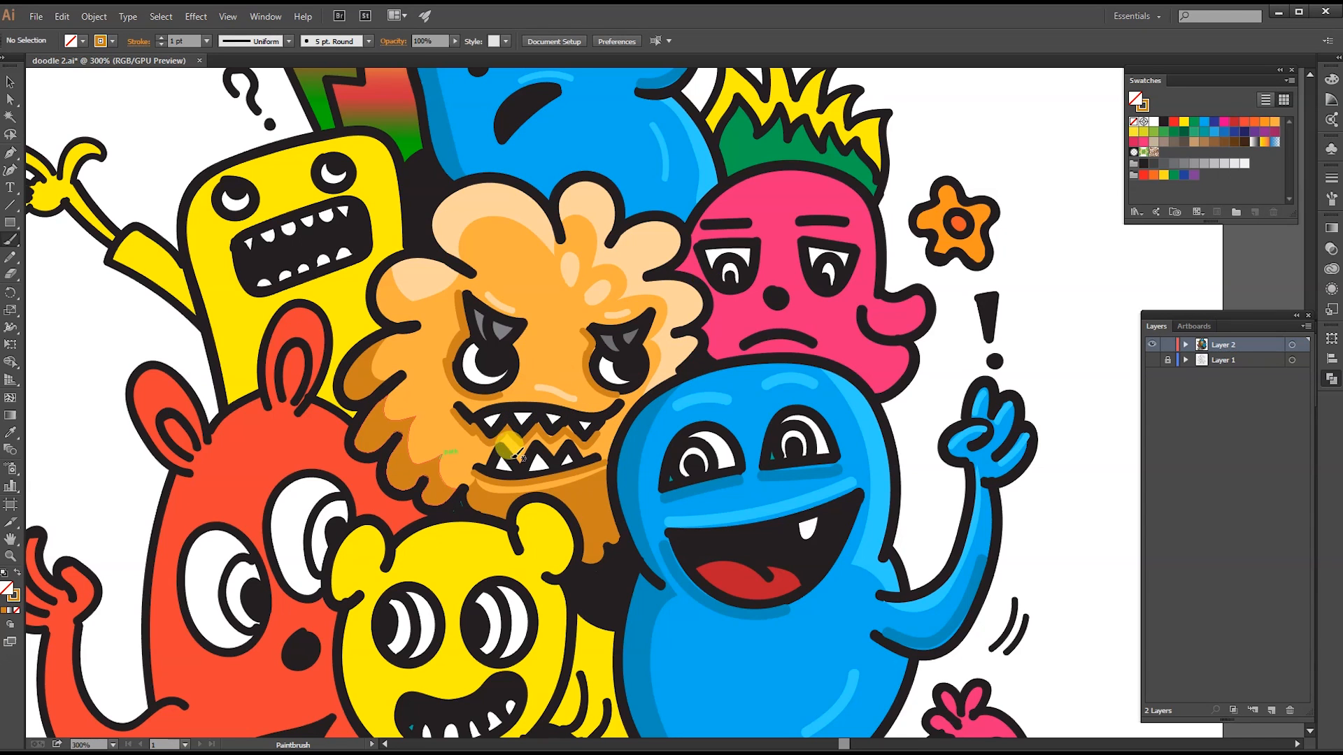
left_click_drag(705, 225, 610, 283)
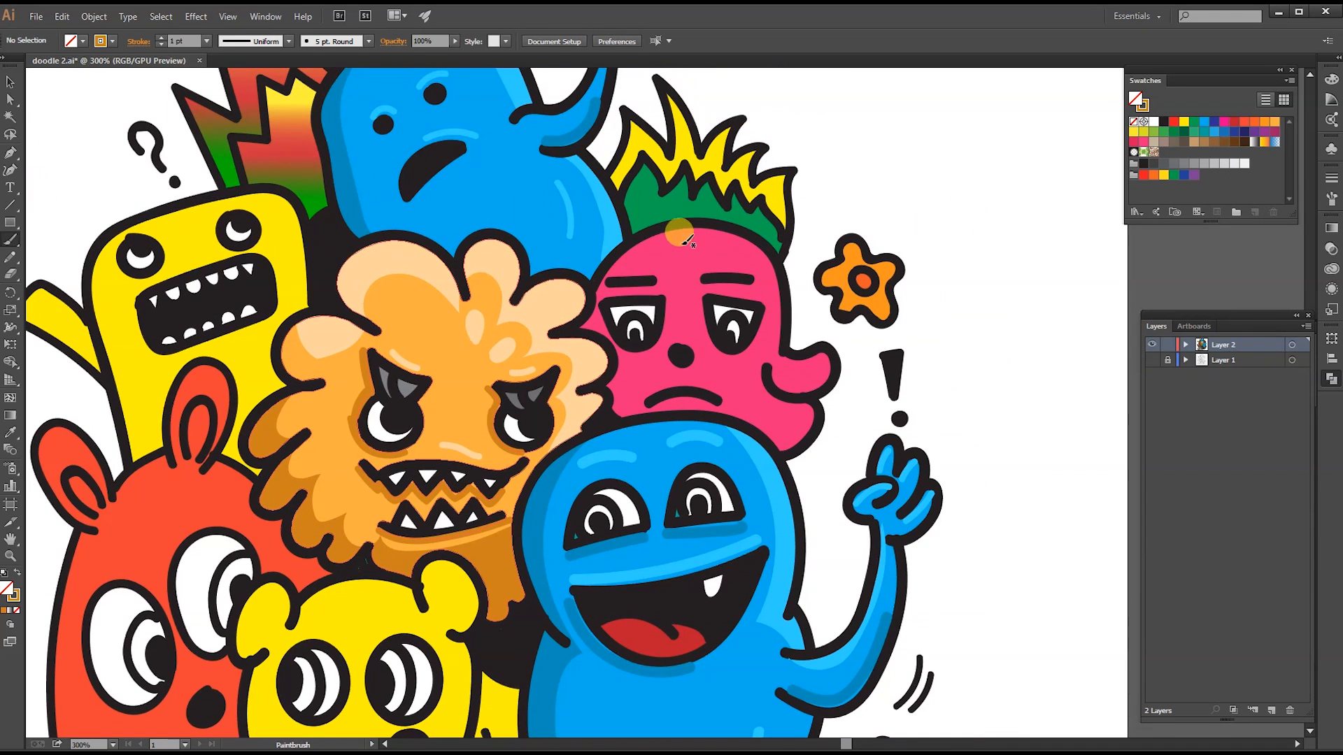
key("a")
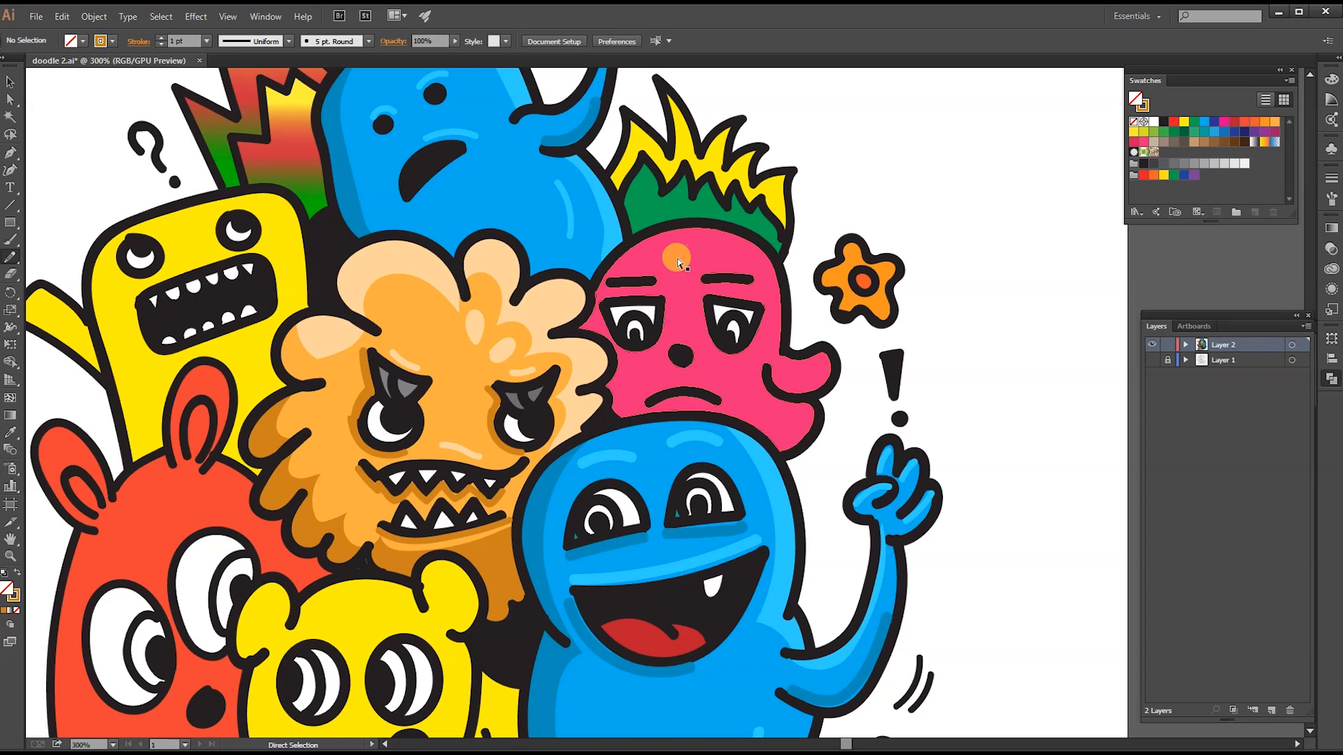
key("ctrl+s")
- Draw a Pencil highlight shape about 103 by 131 pt along the pink character's right side and fill it with a lighter pink
key("n")
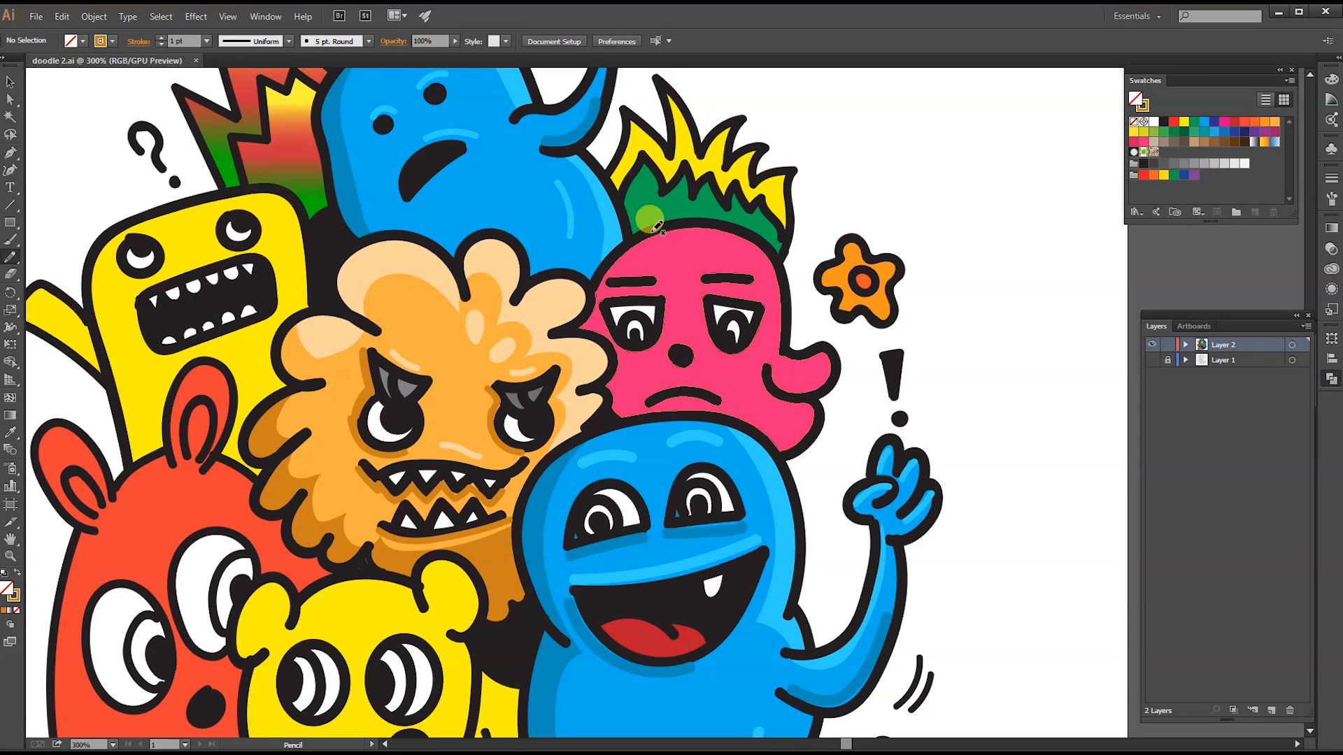
mouse_move(802, 392)
left_mouse_down()
mouse_move(797, 204)
mouse_move(682, 199)
left_mouse_up()
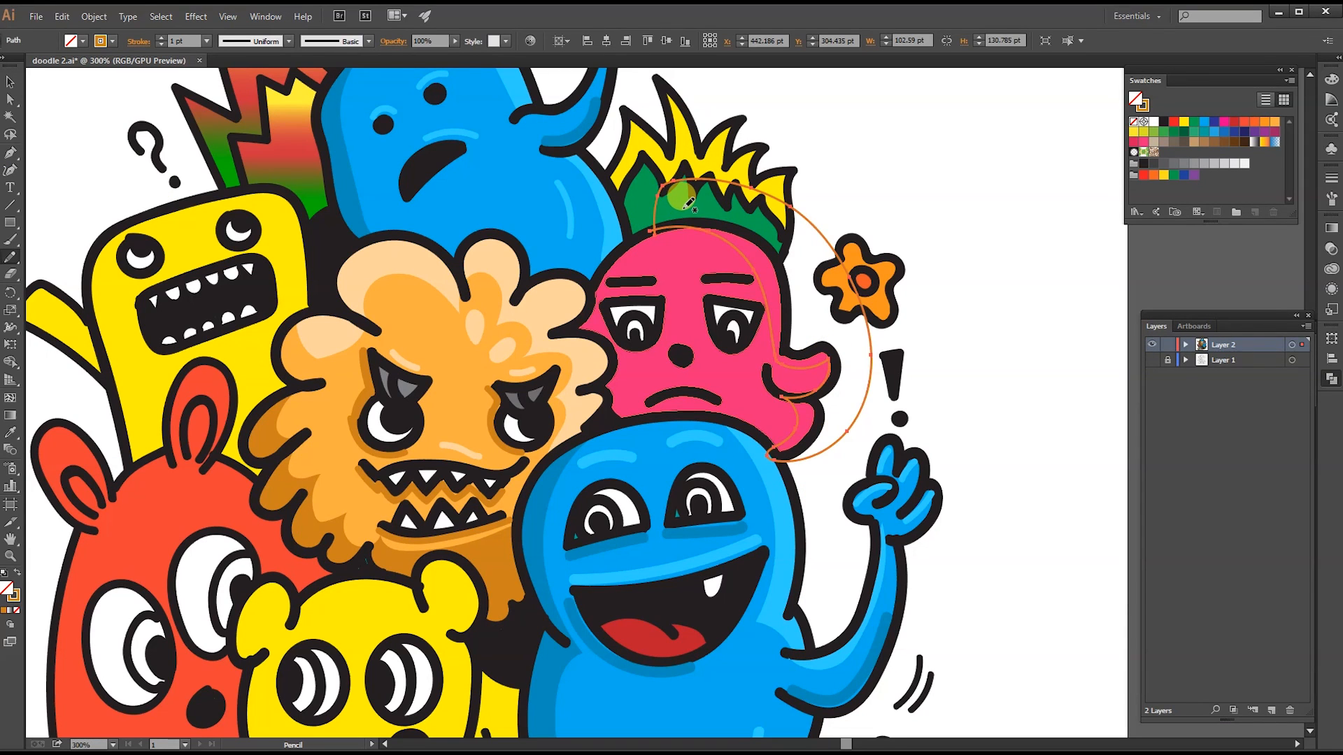
left_click(11, 435)
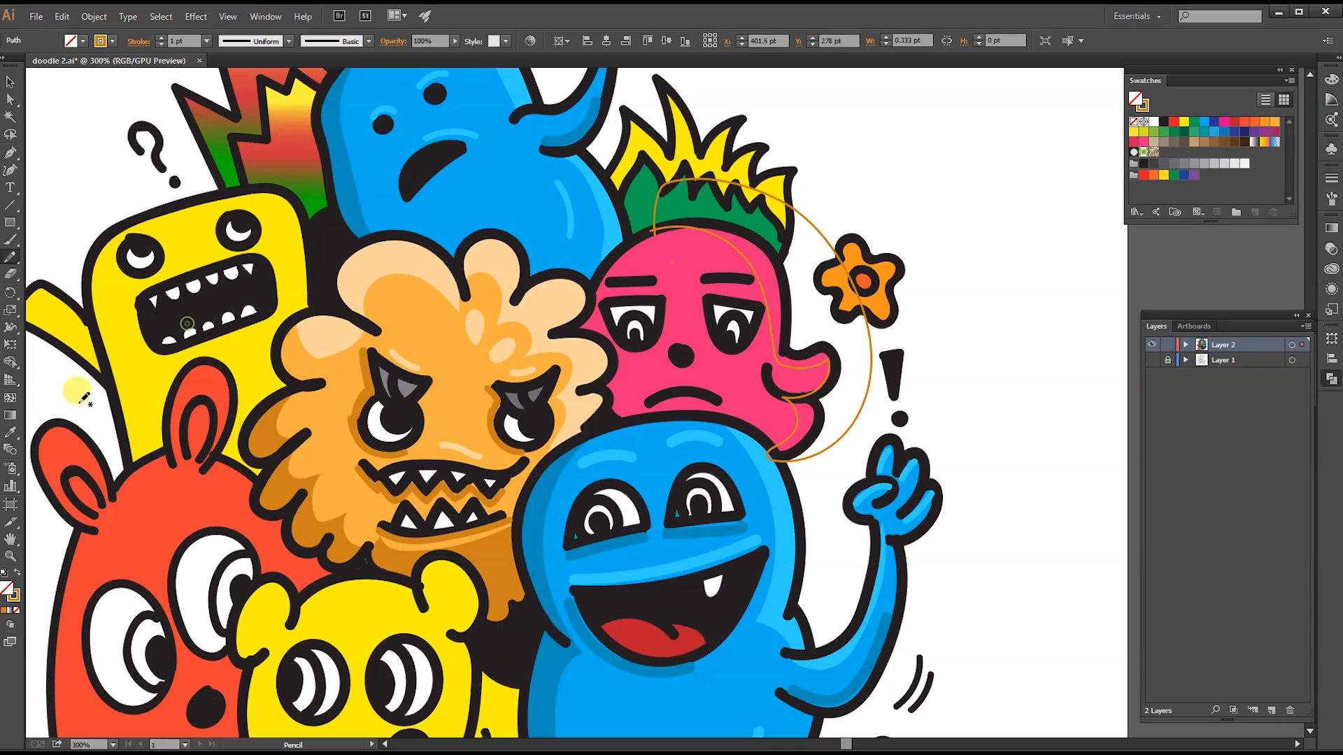
left_click(711, 359)
left_click(10, 99)
left_click(776, 352)
left_click(11, 432)
left_click(730, 360)
double_click(7, 588)
left_click(1054, 158)
left_click(1296, 154)
- Trim the part of the highlight outside the pink character's outline with the Shape Builder
left_click(12, 98)
left_click(675, 269)
left_click(776, 226, "shift")
left_click(12, 361)
left_click(816, 238, "alt")
left_click(907, 208, "ctrl")
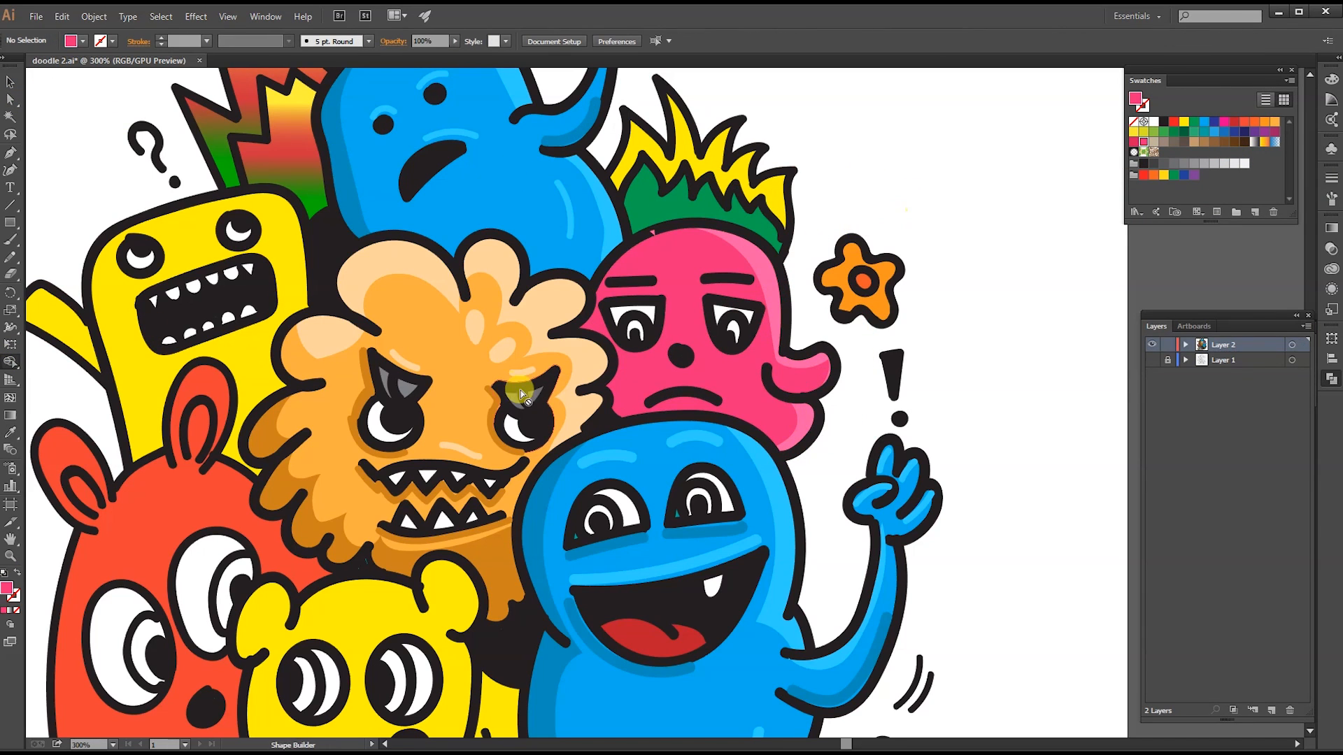
- Draw a Pencil shadow shape about 53 by 90 pt along the pink character's left side and fill it with a darker pink
left_click(12, 258)
mouse_move(669, 228)
left_mouse_down()
mouse_move(618, 289)
mouse_move(619, 349)
mouse_move(645, 410)
mouse_move(559, 327)
mouse_move(672, 226)
left_mouse_up()
key("i")
left_click(686, 261)
double_click(8, 590)
left_click(1129, 194)
left_click(1309, 149)
- Trim the part of the shadow shape outside the pink character's outline with the Shape Builder
key("a")
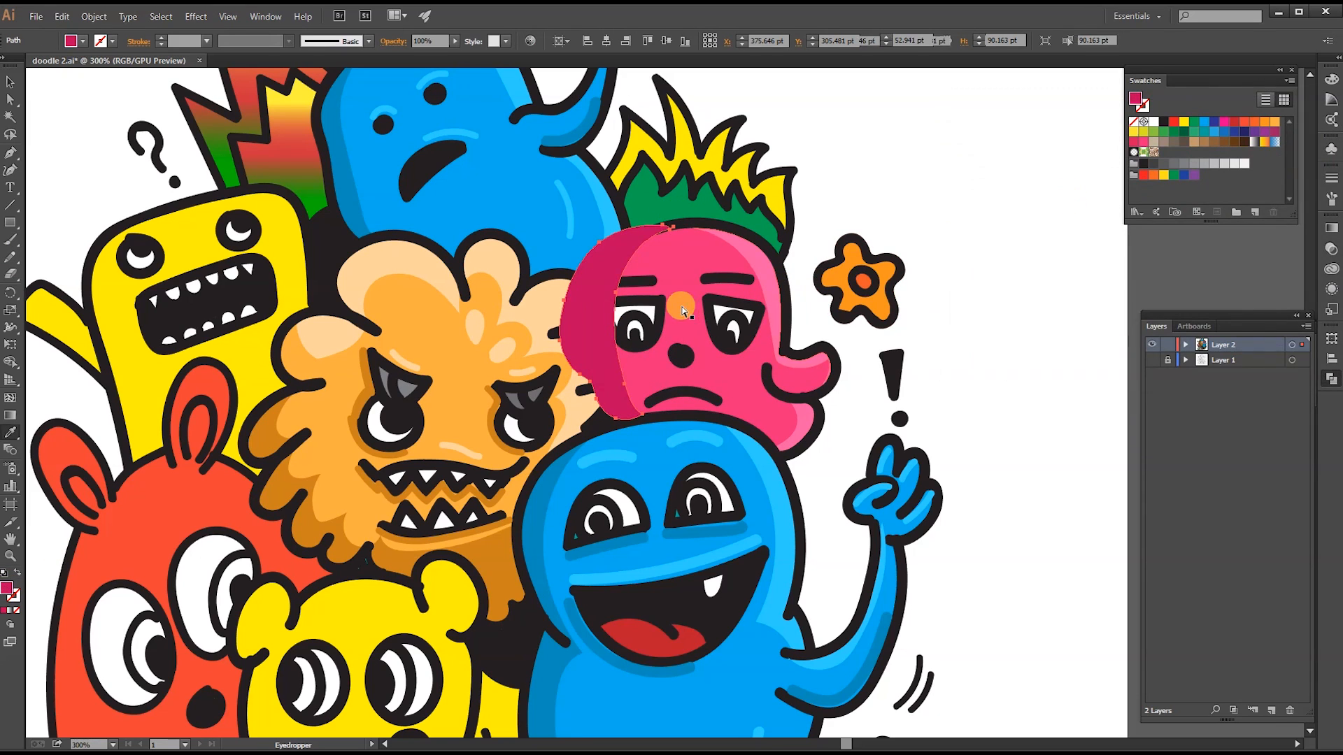
left_click(682, 306, "shift")
key("shift+m")
left_click(626, 237, "alt")
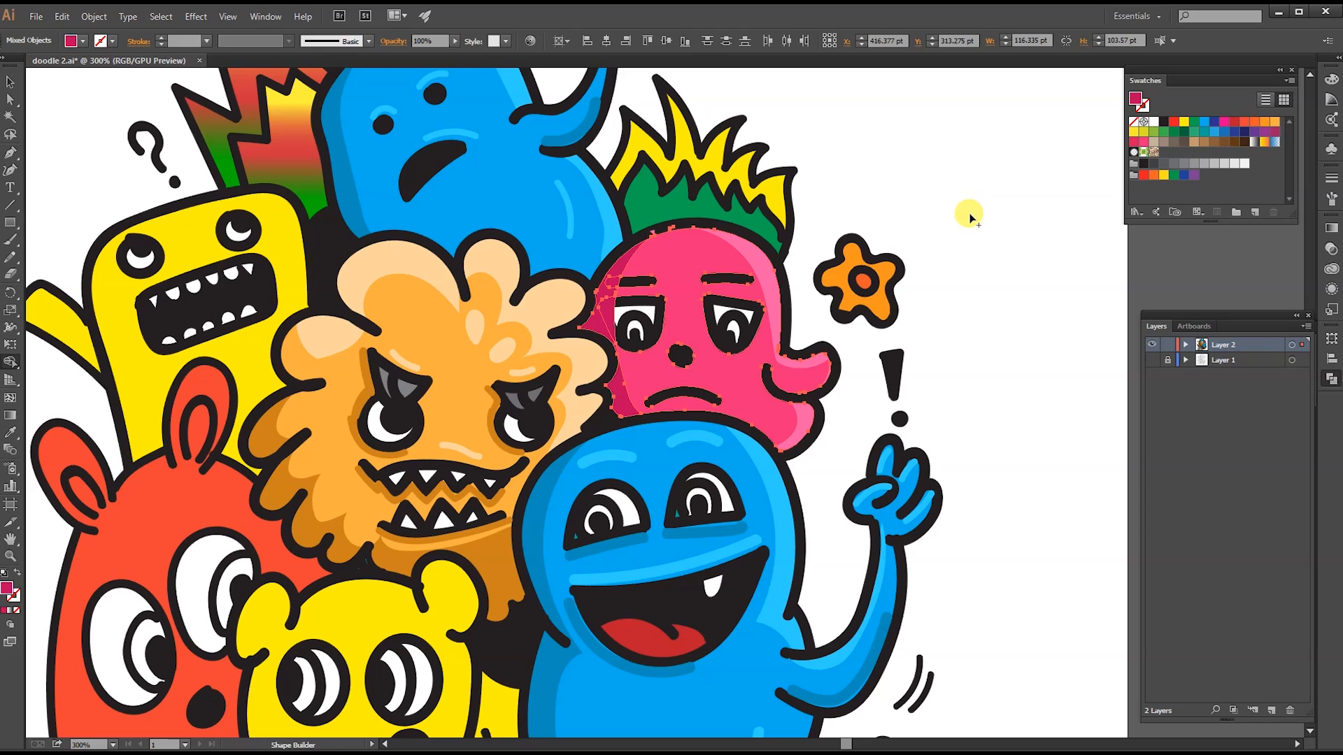
- Adjust the left edge of the pink character's shadow by moving its anchor point outward
key("ctrl+shift+a")
key("a")
left_click(607, 301)
left_click_drag(615, 299, 595, 300)
left_click(935, 210)
- Paint darker pink Paintbrush shadows beneath the pink character's eyes, mouth and eyebrows, and along its hair curl
key("b")
mouse_move(618, 345)
left_mouse_down()
mouse_move(661, 327)
mouse_move(753, 353)
left_mouse_up()
left_click_drag(655, 404, 709, 404)
left_click_drag(703, 287, 748, 287)
left_click_drag(619, 289, 656, 288)
left_click_drag(783, 381, 847, 391)
- Sample the lighter pink and paint a Paintbrush highlight stroke across the top of the pink character's head
key("i")
left_click(760, 247)
key("b")
left_click_drag(659, 244, 724, 239)
key("shift+x")
- Draw a Pencil highlight shape over the upper right side of the yellow character with the raised arm and fill it with pale yellow
mouse_move(346, 218)
left_mouse_down()
mouse_move(622, 225)
mouse_move(600, 252)
mouse_move(376, 266)
left_mouse_up()
key("n")
key("i")
left_click(382, 314)
double_click(7, 589)
mouse_move(1115, 161)
left_mouse_down()
mouse_move(1073, 143)
mouse_move(1011, 143)
left_mouse_up()
left_click(1270, 154)
- Trim the part of the pale yellow highlight outside the yellow character's outline with the Shape Builder
left_click(10, 100)
left_click(376, 378, "shift")
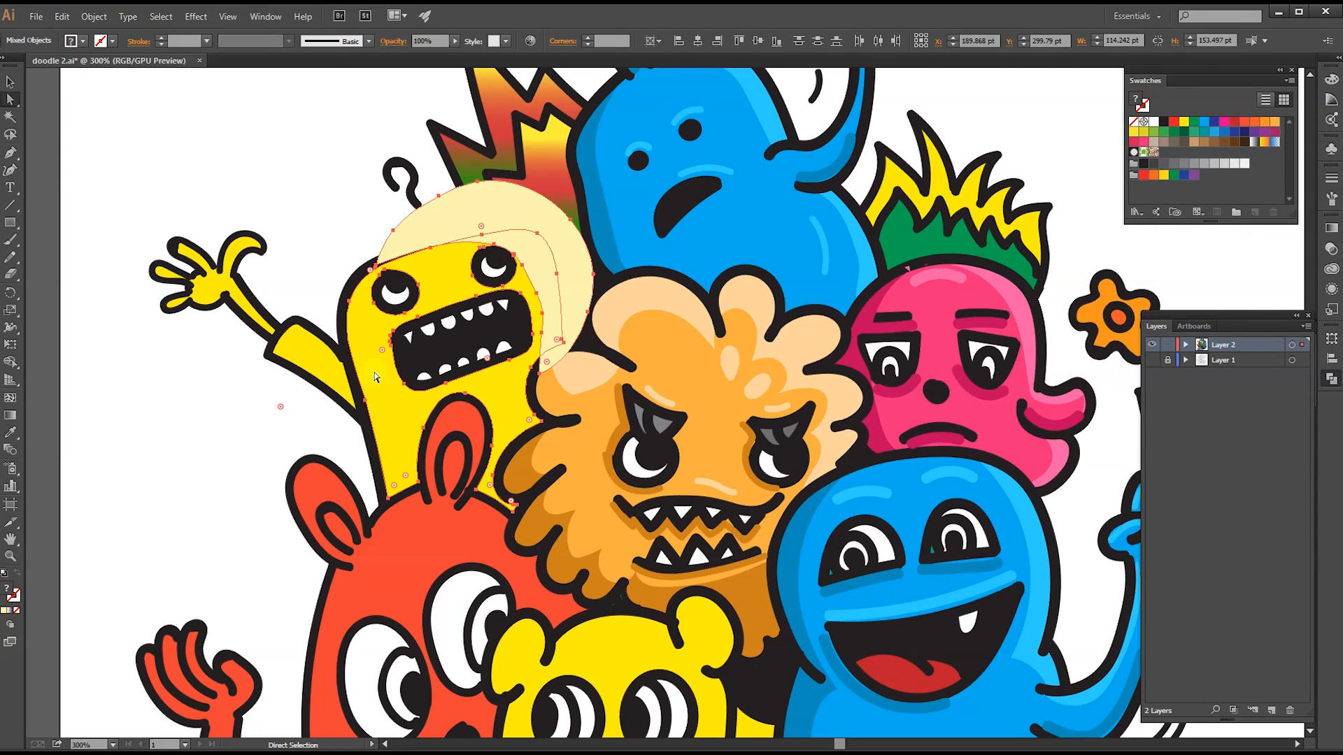
left_click(9, 363)
left_click_drag(440, 165, 525, 193)
left_click(300, 237, "ctrl")
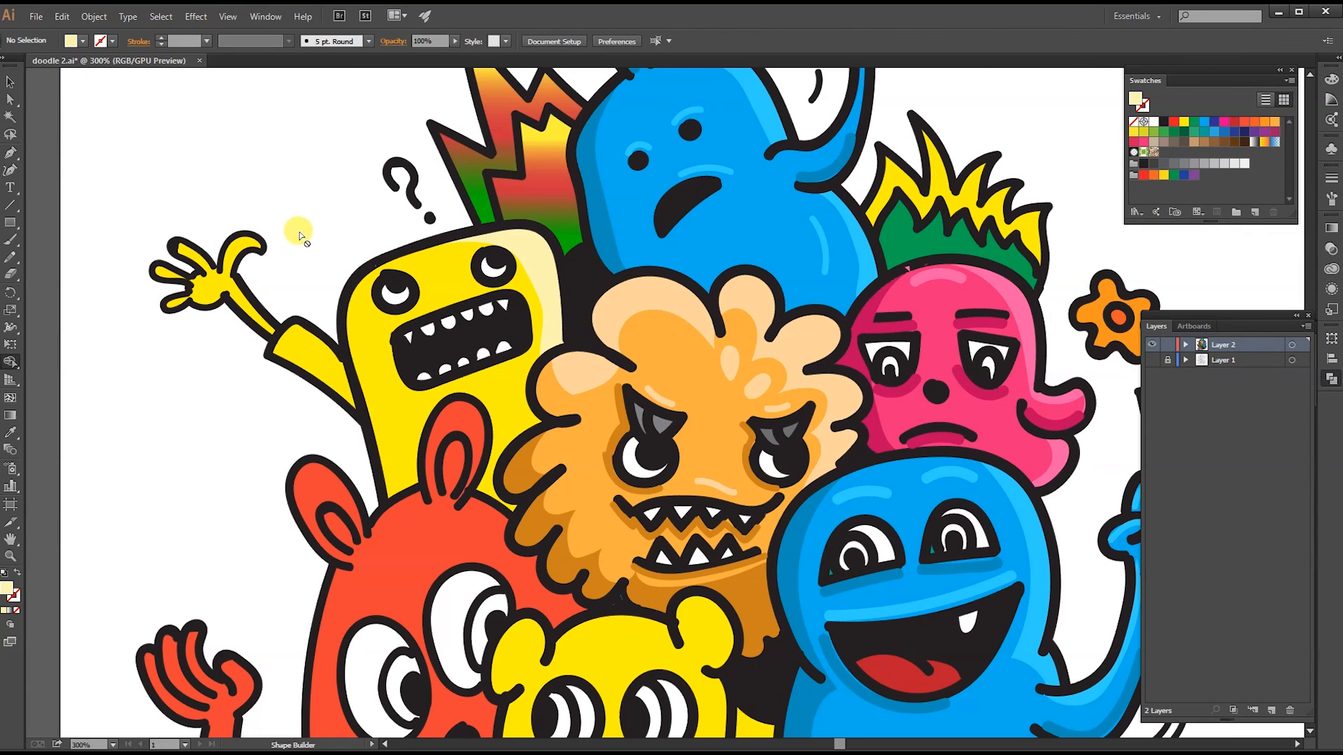
- Draw a Pencil shadow shape along the left side of the yellow character with the raised arm and fill it with darker yellow
key("n")
left_click_drag(408, 254, 407, 254)
double_click(7, 588)
left_click(1134, 204)
left_click(1290, 156)
- Trim the part of the shadow shape outside the yellow character's outline with the Shape Builder
key("a")
left_click(449, 284, "shift")
key("shift+m")
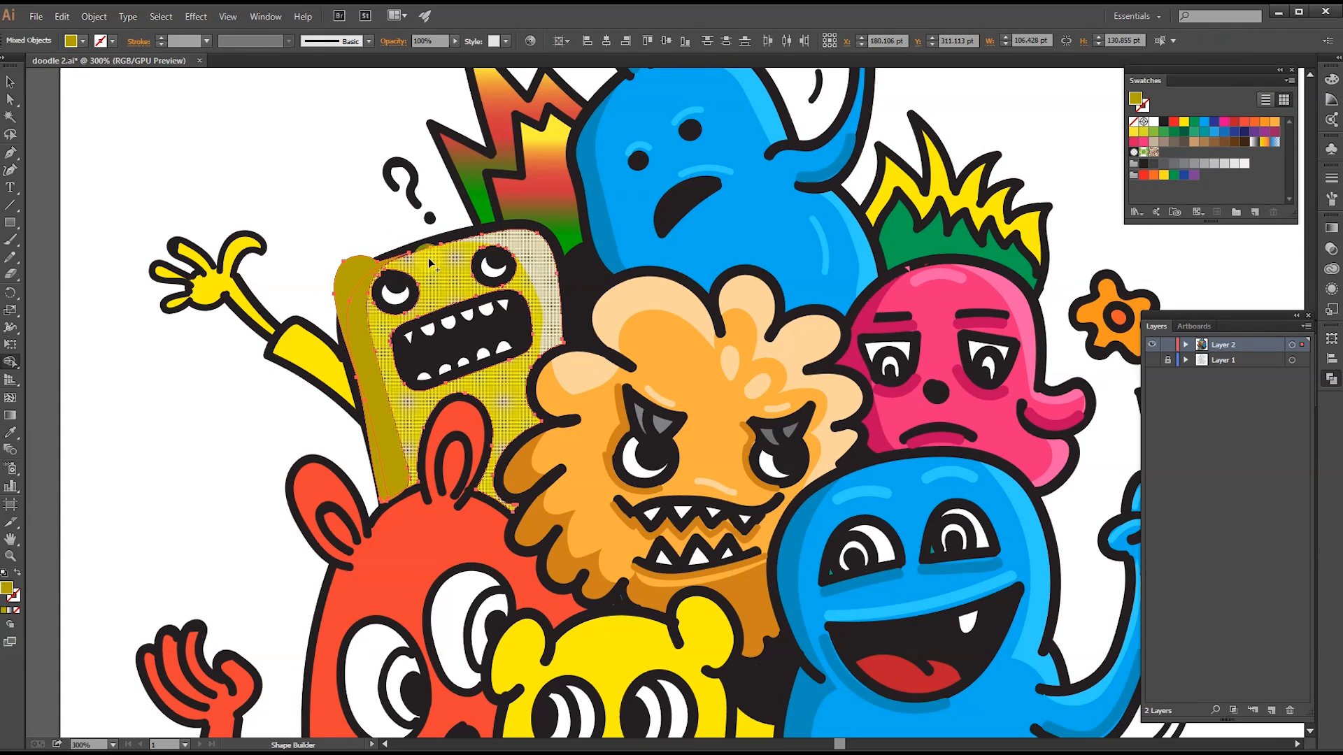
left_click(346, 267, "alt")
left_click(331, 248, "ctrl")
- Paint darker yellow Paintbrush shadow strokes along the yellow character's raised arm and hand
key("b")
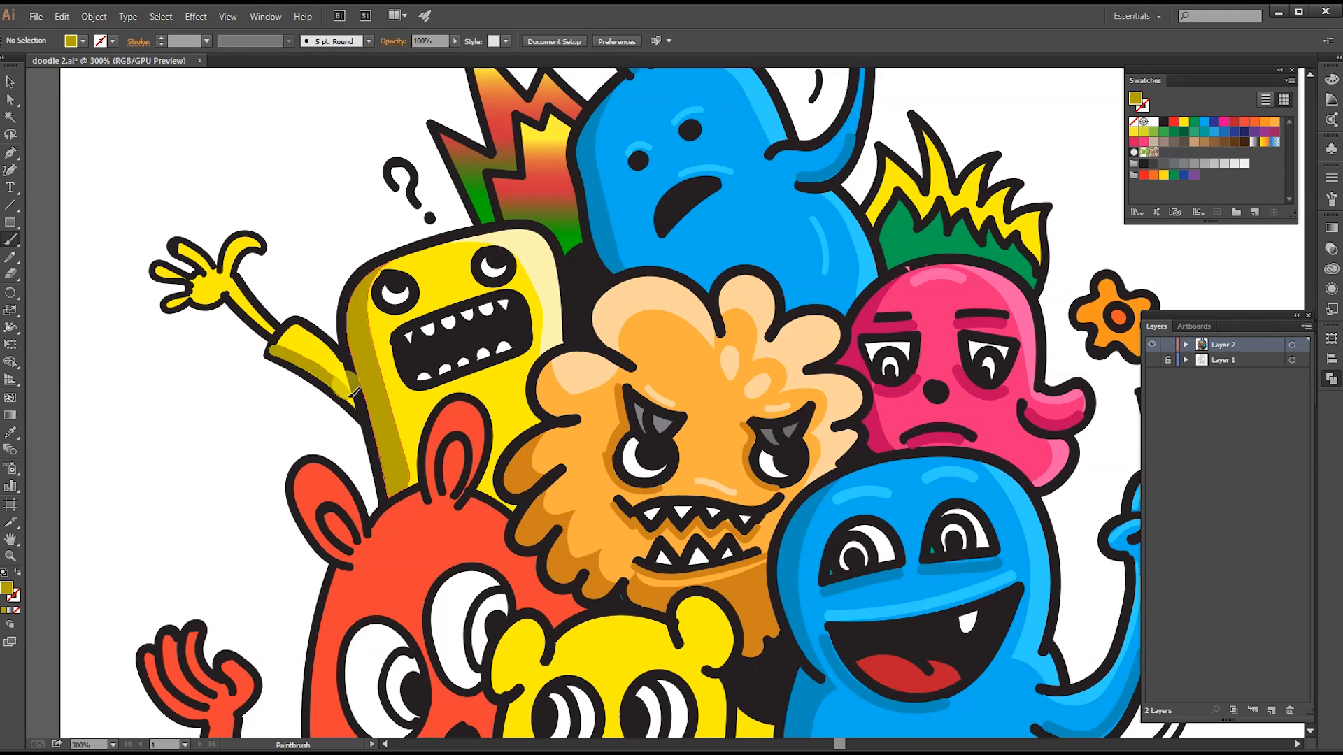
left_click_drag(351, 395, 354, 395)
mouse_move(235, 260)
left_mouse_down()
mouse_move(249, 278)
mouse_move(259, 247)
left_mouse_up()
left_click_drag(176, 241, 253, 242)
- Sample the pale yellow and paint Paintbrush highlight strokes on the yellow character's raised arm and hand
key("i")
left_click(529, 264)
key("b")
left_click_drag(180, 245, 199, 249)
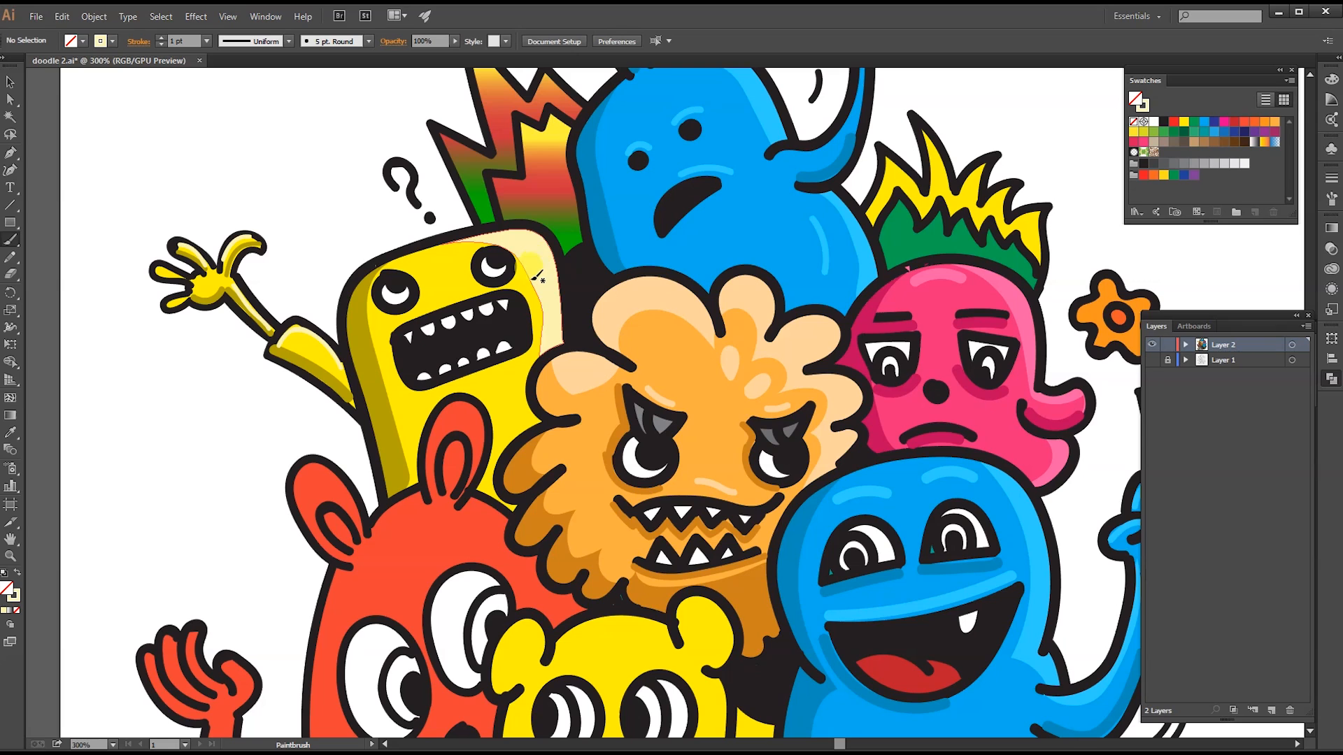
- Paint darker yellow Paintbrush shadows beneath the yellow character's eyes and mouth, and undo the last two strokes
key("i")
left_click(370, 374)
key("b")
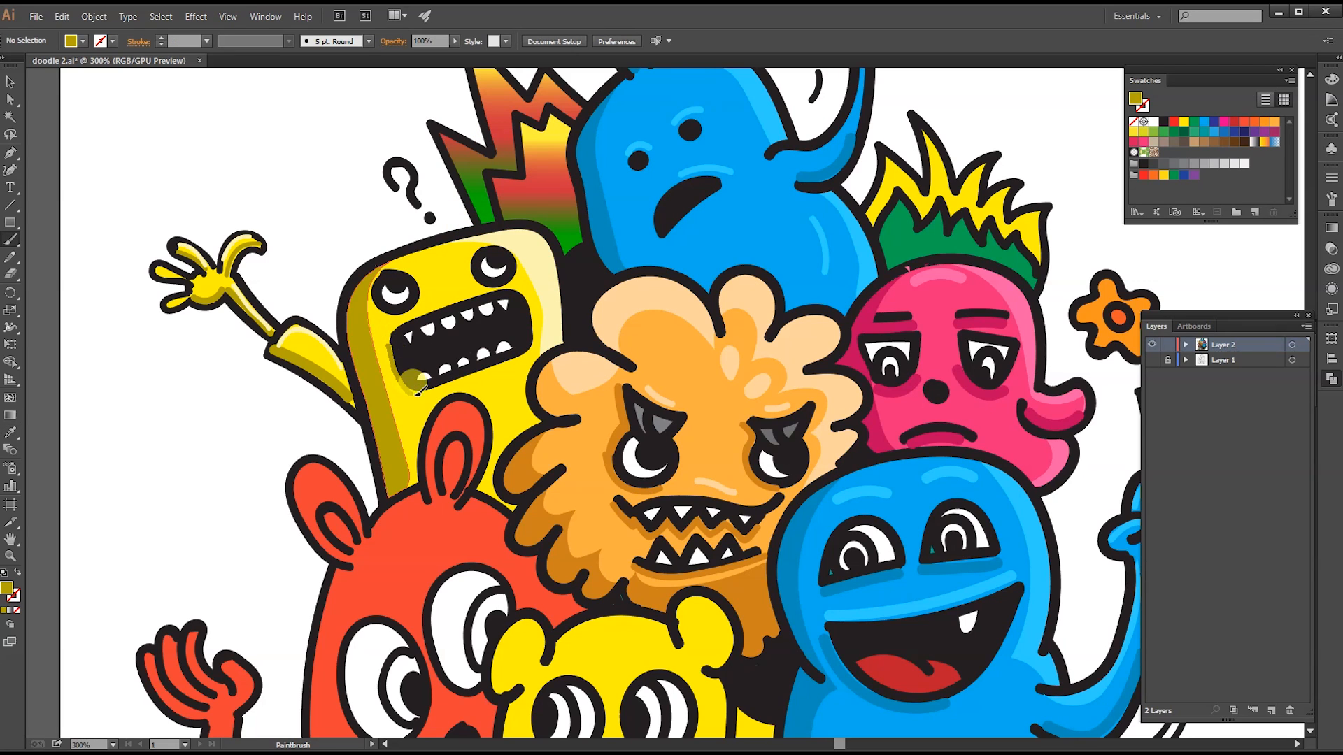
key("shift+x")
left_click_drag(478, 277, 516, 282)
left_click_drag(373, 288, 418, 306)
key("ctrl+z")
key("ctrl+z")
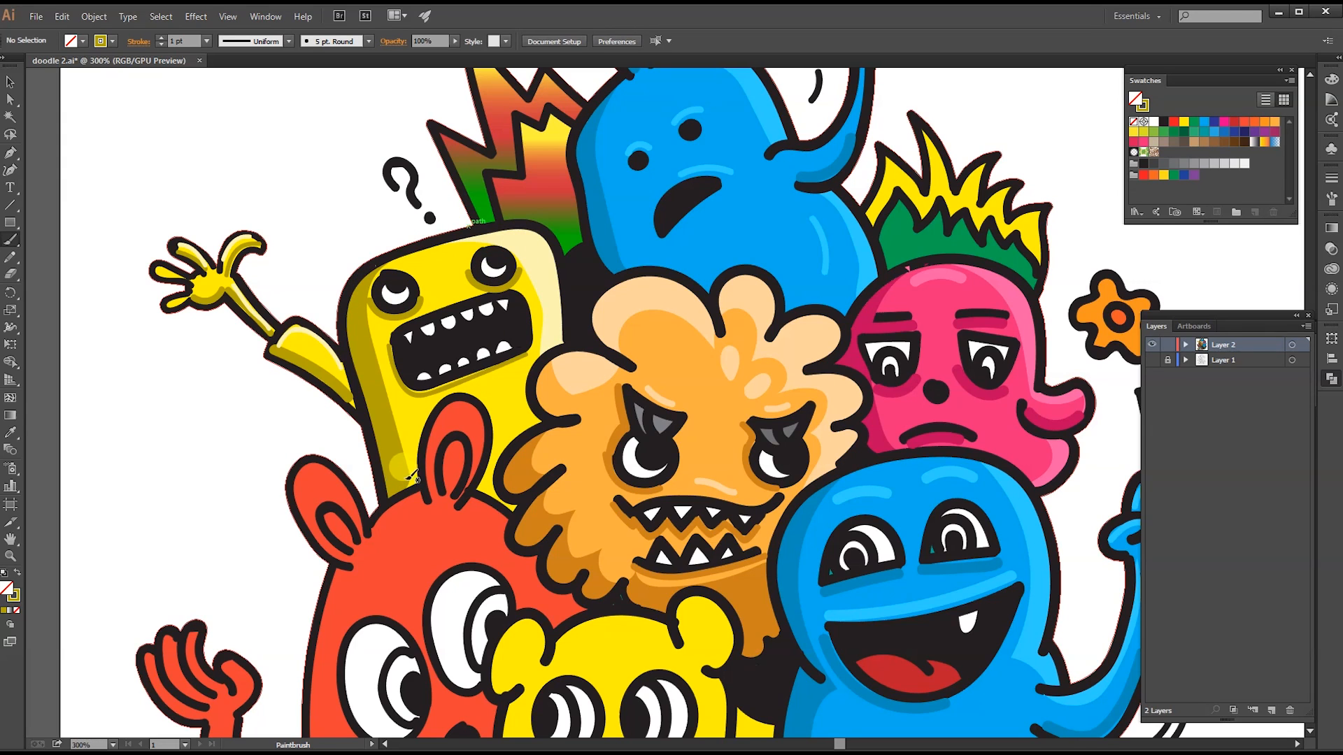
- Save the document
key("ctrl+0")
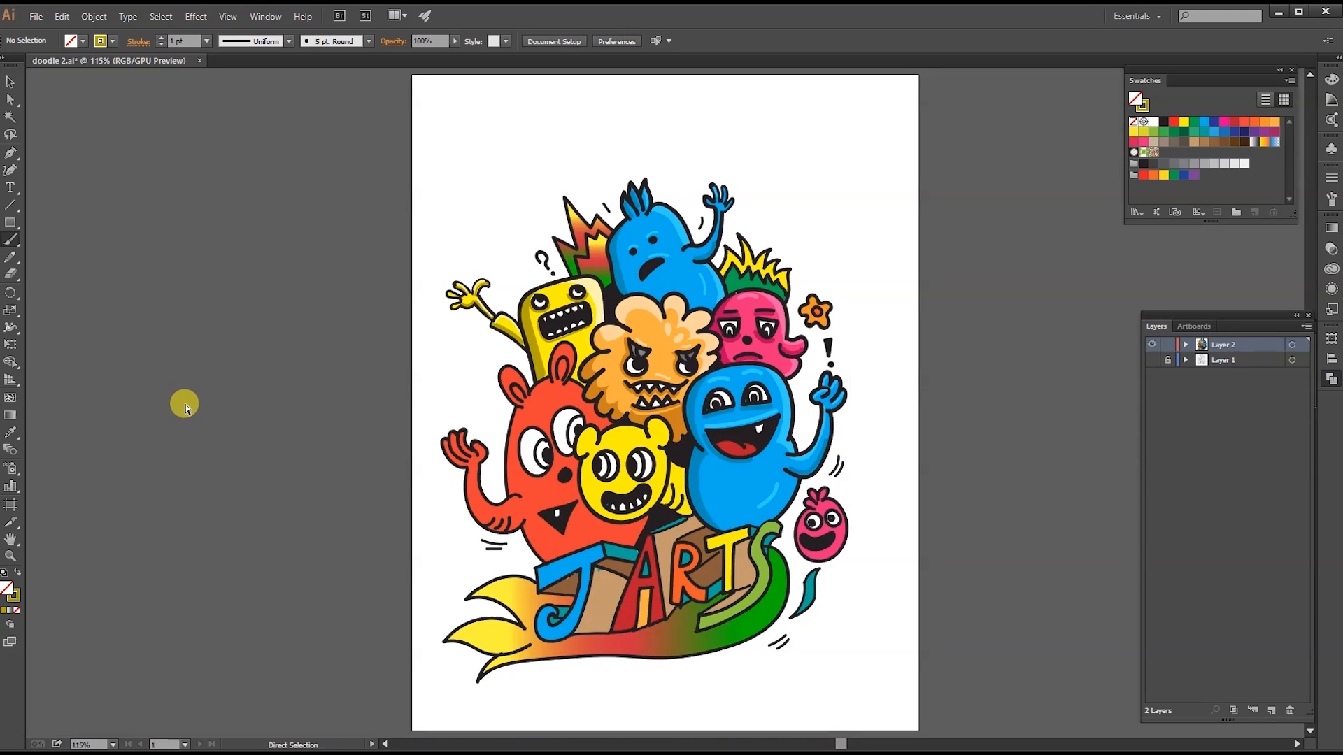
key("ctrl+s")
- Draw a Pencil highlight shape over the red character's right ear and right side of the head, and fill it with lighter red
key("ctrl+plus")
key("ctrl+plus")
key("ctrl+plus")
left_click_drag(372, 524, 399, 378)
key("n")
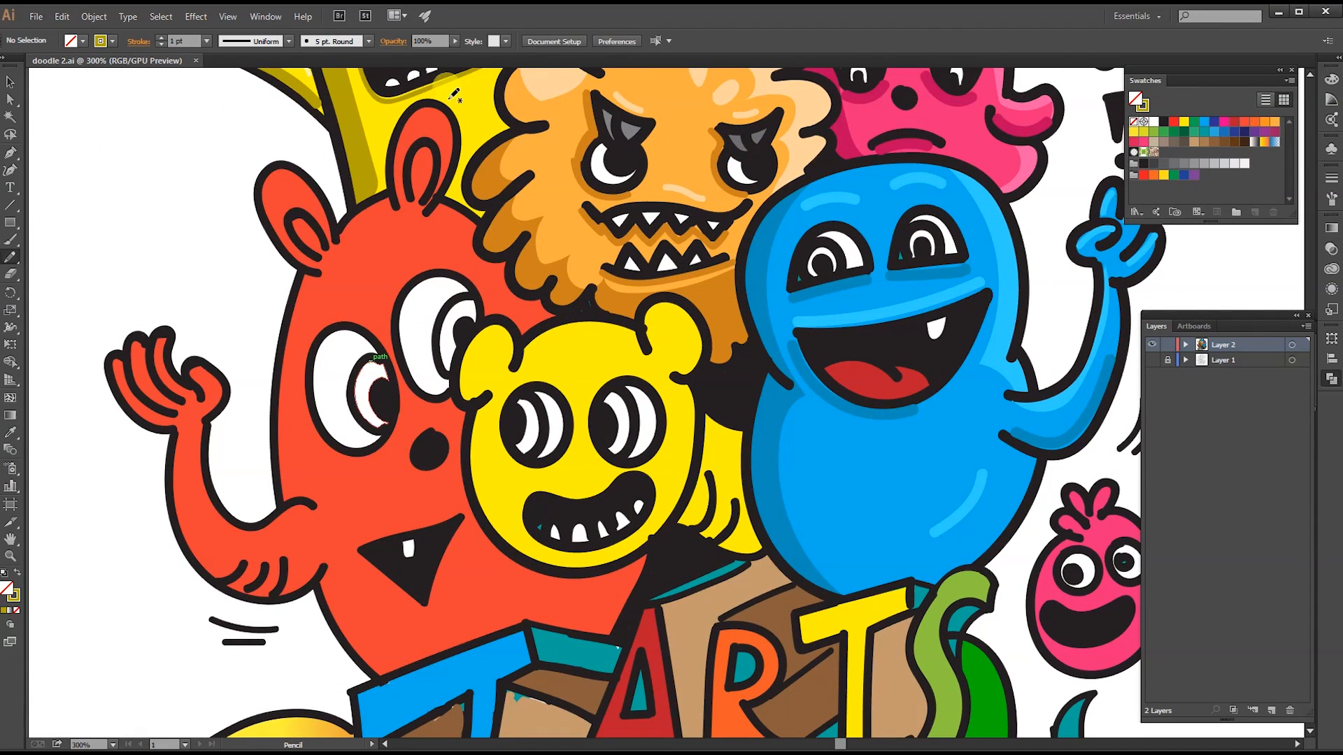
left_click_drag(441, 102, 443, 110)
key("i")
left_click(371, 265)
double_click(9, 586)
left_click(1045, 151)
left_click(1279, 155)
- Trim the parts of the head highlight outside the red character's outline with the Shape Builder
key("a")
left_click(380, 281, "shift")
key("shift+m")
left_click_drag(560, 124, 500, 168)
left_click(249, 311, "ctrl")
- Draw a lighter red Pencil highlight on the red character's left ear and trim it to the outline with the Shape Builder
key("n")
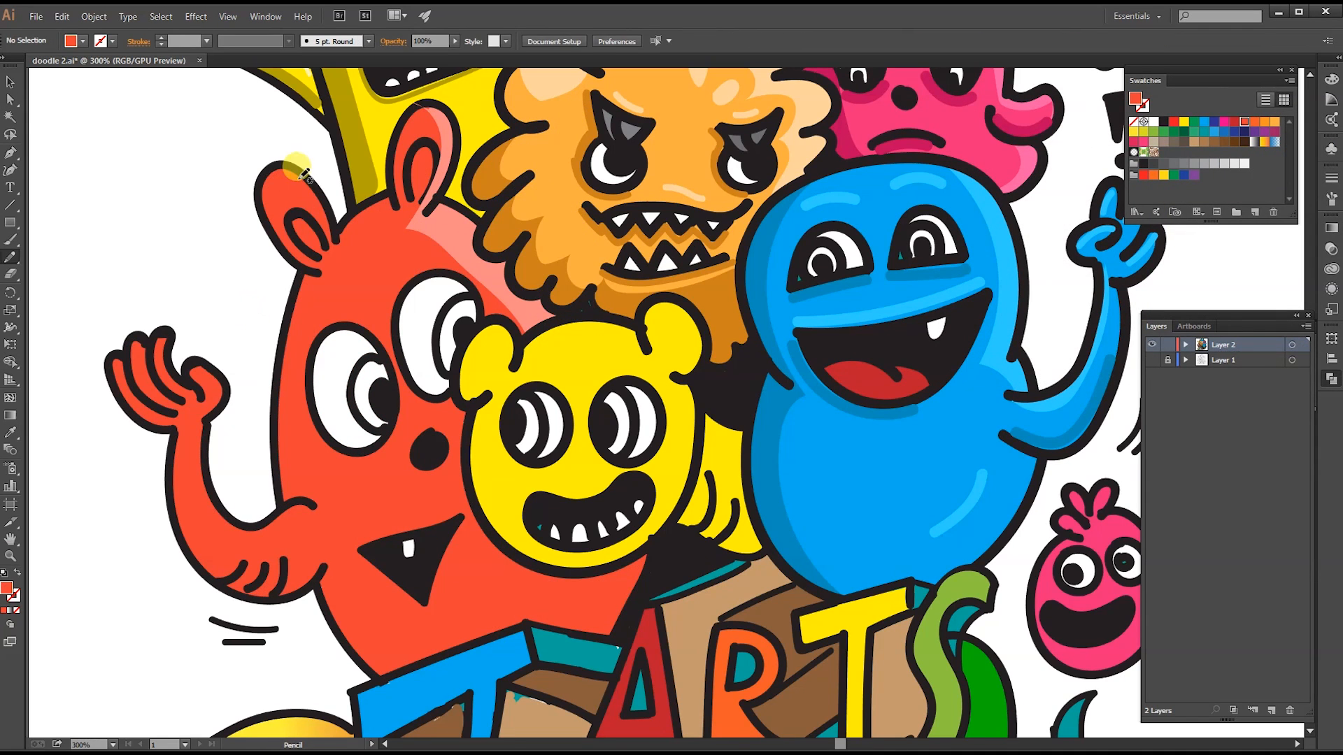
left_click_drag(295, 183, 258, 169)
key("i")
left_click(448, 222)
key("a")
left_click(369, 284, "shift")
key("shift+m")
left_click(297, 155, "alt")
left_click(213, 272, "ctrl")
- Draw a Pencil shadow shape along the left side of the red character's body and fill it with darker red
key("n")
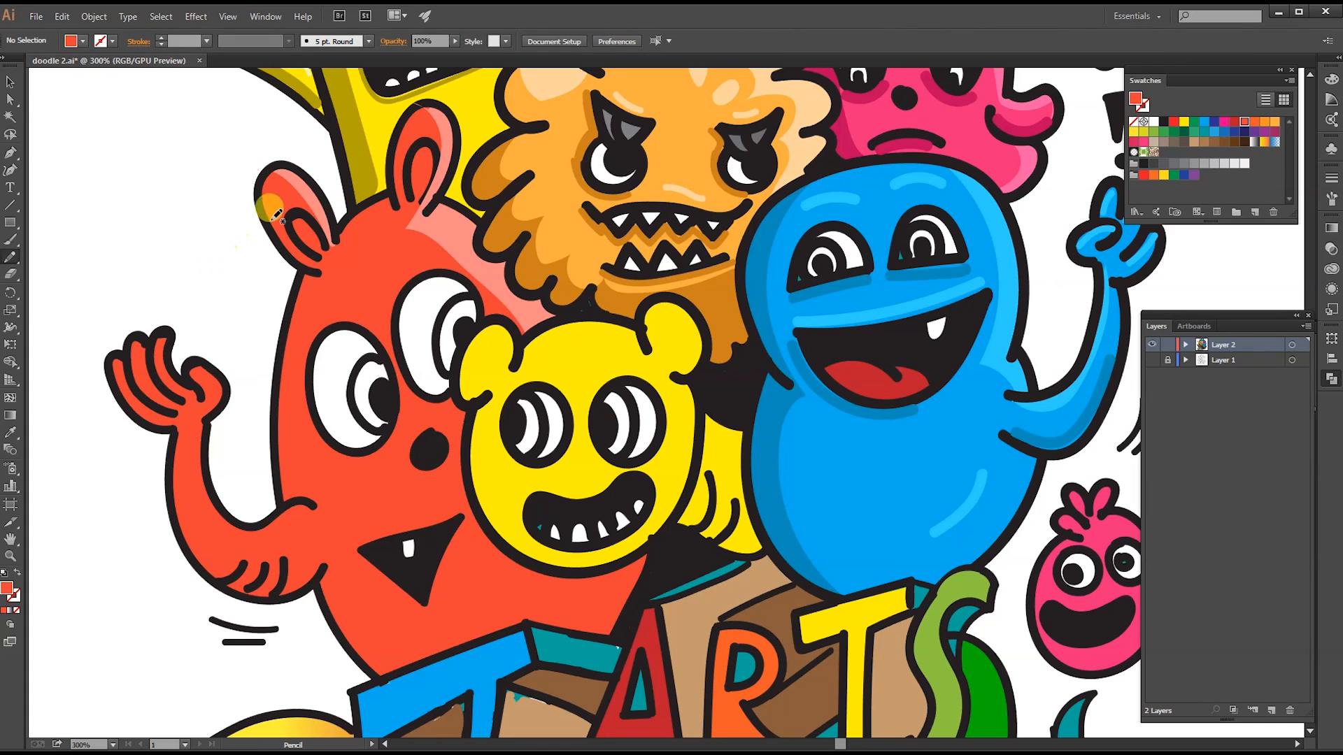
left_click_drag(307, 496, 304, 497)
key("i")
left_click(366, 274)
double_click(8, 589)
left_click(1123, 209)
left_click(1285, 156)
- Trim the part of the shadow shape outside the red character's body with the Shape Builder
key("a")
key("shift+m")
left_click(238, 272, "alt")
left_click(231, 283, "ctrl")
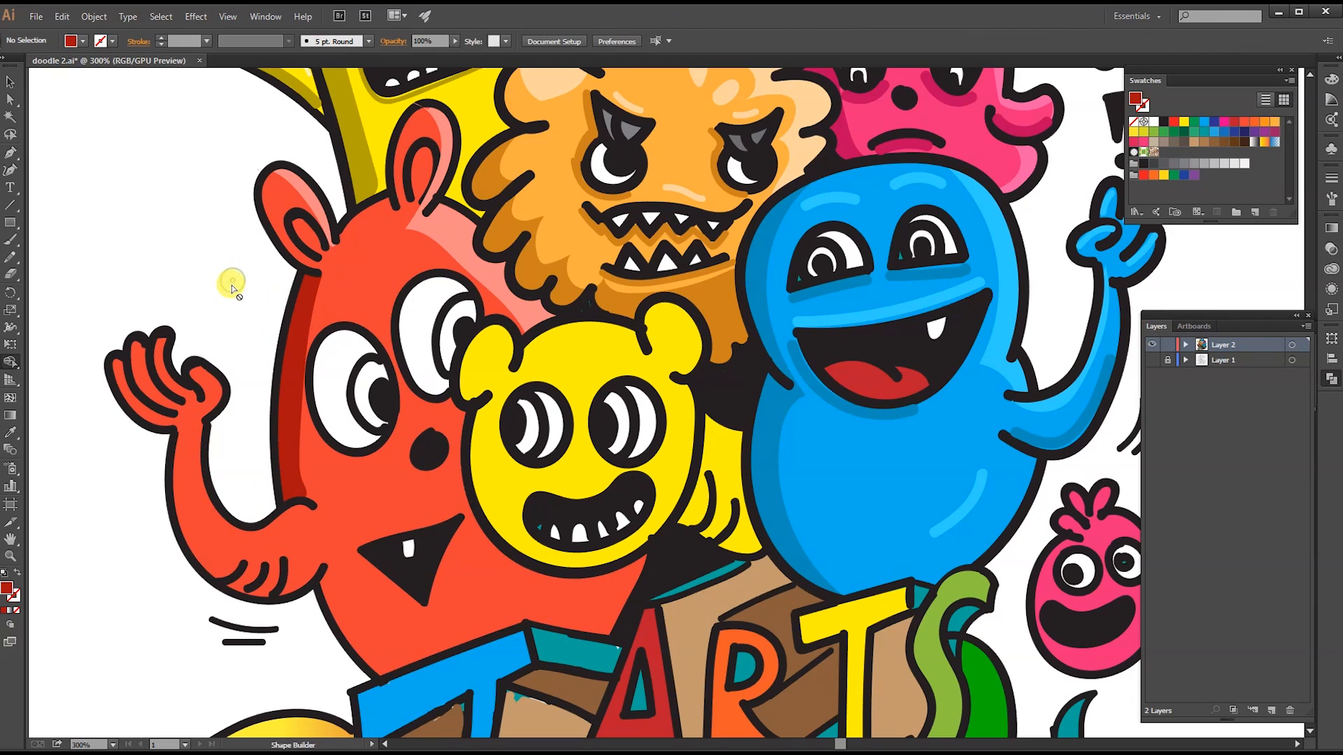
- Draw a darker red Pencil shadow under the red character's arm and lower body, and trim it to the outline with the Shape Builder
key("n")
left_click_drag(360, 594, 175, 495)
key("i")
left_click(292, 428)
key("a")
left_click(362, 489, "shift")
key("shift+m")
left_click(203, 624, "alt")
left_click(193, 655, "ctrl")
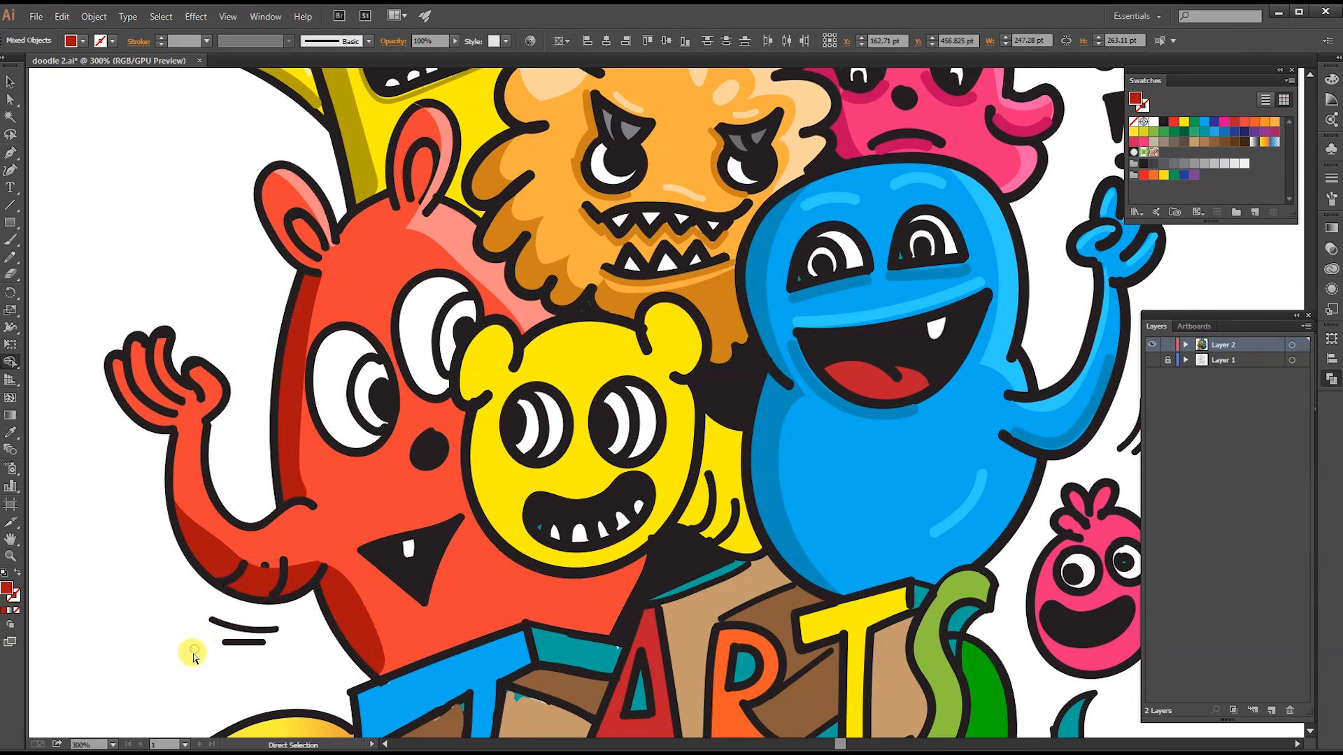
- Reshape the shadow on the red character's arm by moving its anchor points closer to the outline
key("a")
mouse_move(201, 540)
left_mouse_down()
mouse_move(224, 562)
mouse_move(192, 536)
left_mouse_up()
left_click(182, 646)
left_click(163, 604)
left_click(266, 562)
left_click(252, 464)
left_click(266, 565)
left_click(204, 675)
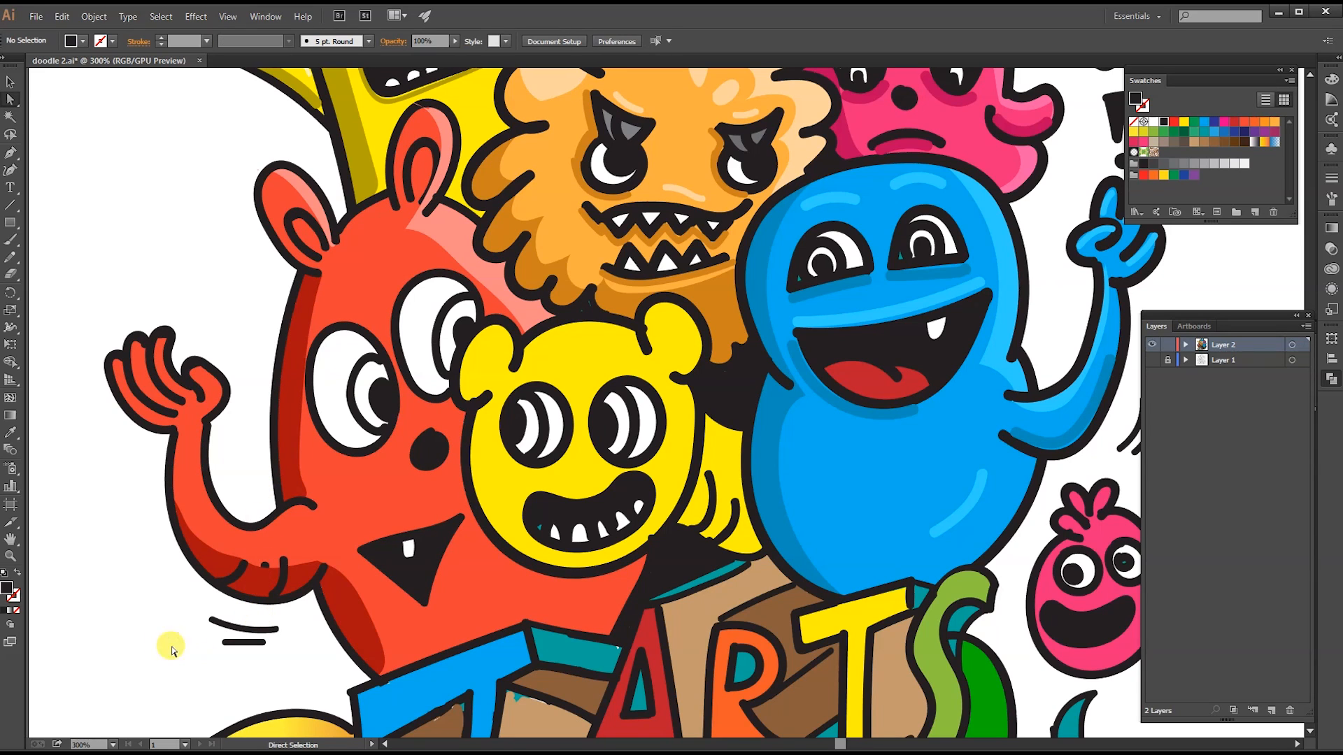
- Sample the lighter red and paint Paintbrush highlight strokes along the red character's raised arm and fingers
key("b")
key("i")
left_click(439, 219)
key("b")
mouse_move(198, 369)
left_mouse_down()
mouse_move(193, 433)
mouse_move(215, 507)
mouse_move(267, 512)
mouse_move(314, 512)
left_mouse_up()
mouse_move(164, 339)
left_mouse_down()
mouse_move(196, 395)
mouse_move(180, 409)
left_mouse_up()
left_click_drag(119, 347, 150, 409)
- Adjust the edge of the red character's head highlight by moving one of its anchor points
key("a")
left_click(439, 242)
mouse_move(440, 245)
left_mouse_down()
mouse_move(466, 271)
mouse_move(446, 237)
left_mouse_up()
left_click(256, 299)
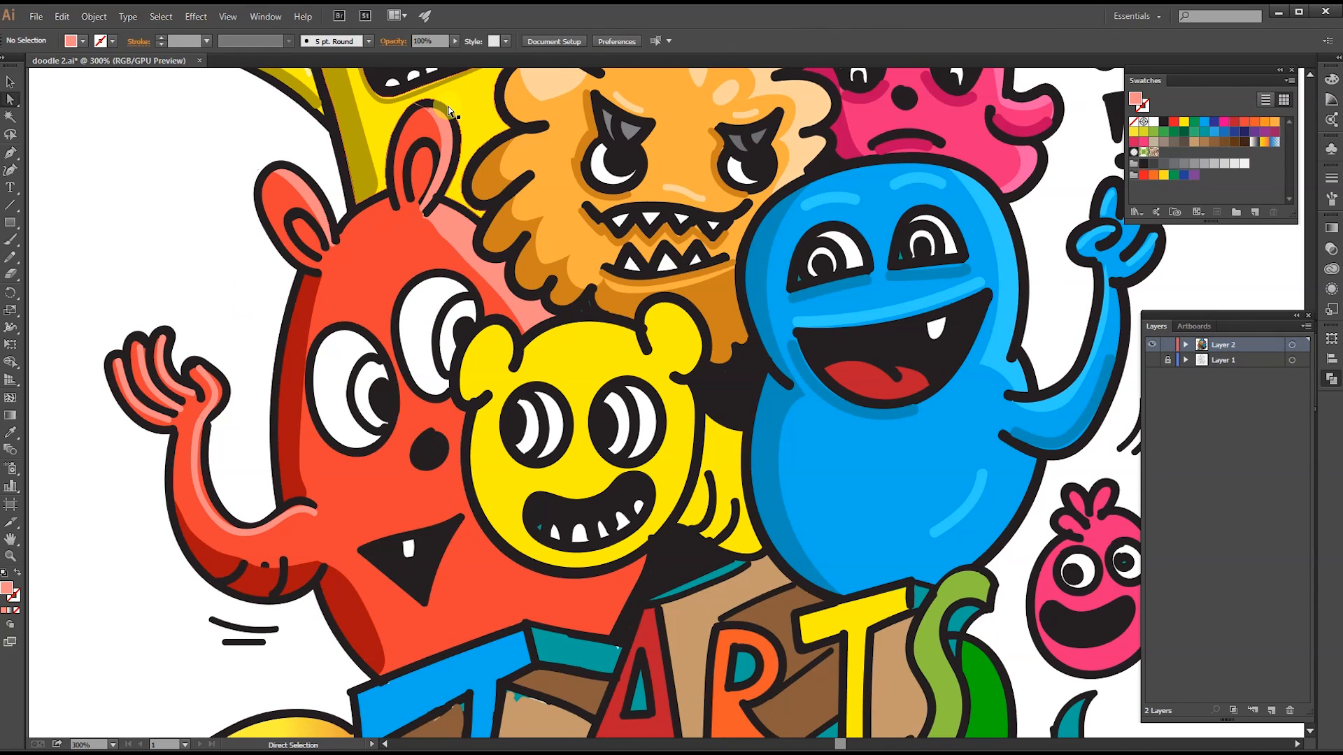
- Sample the darker red and paint Paintbrush shadows beneath the red character's eyes and mouth and along its lower body
key("b")
key("i")
left_click(290, 413)
key("b")
mouse_move(315, 442)
left_mouse_down()
mouse_move(397, 420)
mouse_move(420, 385)
mouse_move(439, 391)
left_mouse_up()
mouse_move(361, 552)
left_mouse_down()
mouse_move(428, 600)
mouse_move(465, 519)
left_mouse_up()
left_click_drag(391, 654, 407, 650)
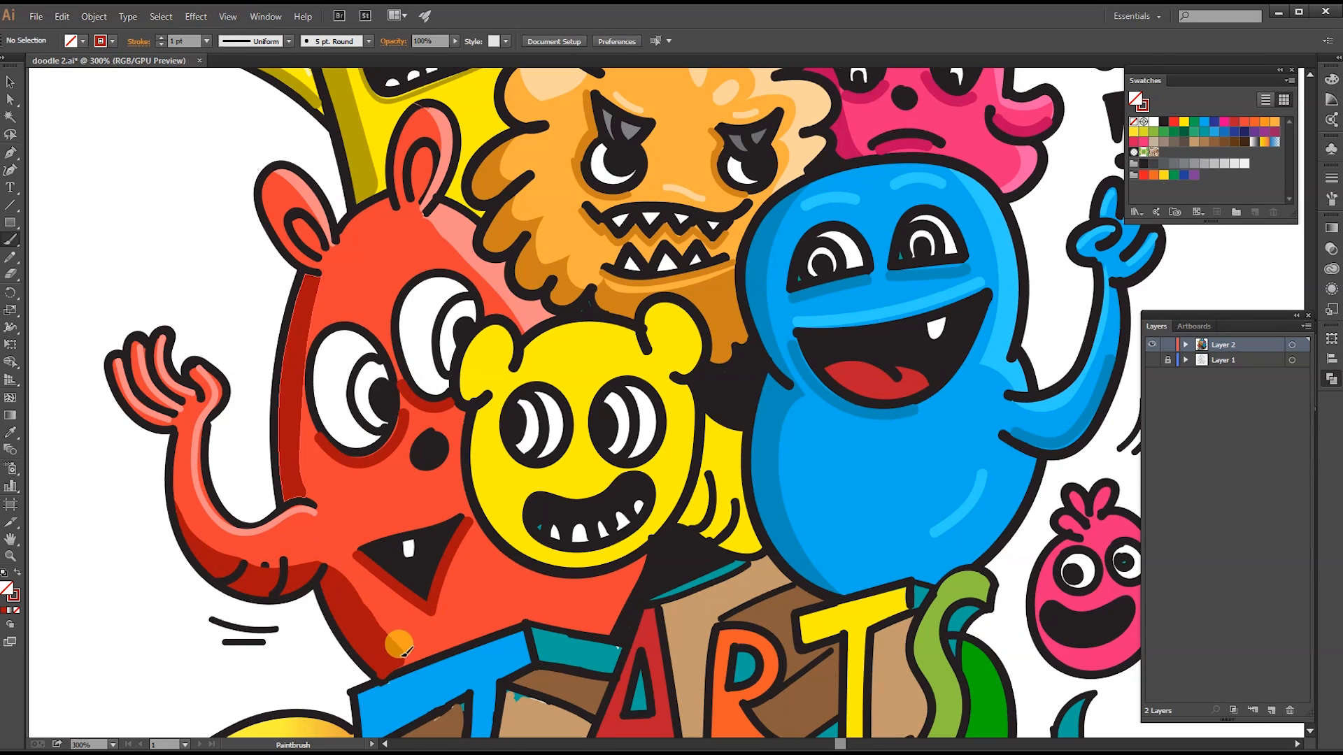
- Sample the lighter red and paint Paintbrush highlights above the red character's eyes and on top of its head
key("i")
left_click(468, 244)
key("b")
mouse_move(313, 336)
left_mouse_down()
mouse_move(365, 311)
mouse_move(462, 269)
left_mouse_up()
left_click_drag(393, 203, 422, 215)
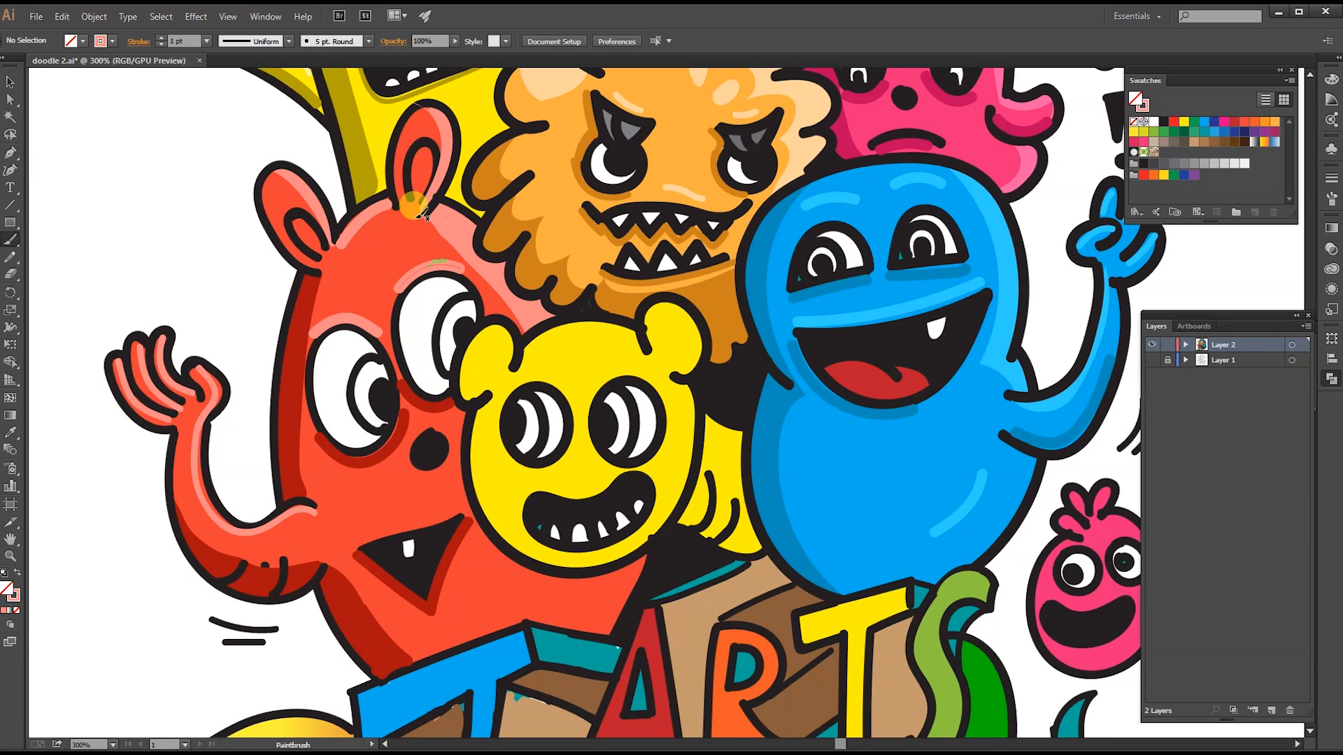
- Sample the darker red and paint Paintbrush shadow strokes along and inside the red character's ears
key("i")
left_click(296, 326)
key("b")
left_click_drag(420, 113, 402, 189)
left_click_drag(419, 143, 414, 188)
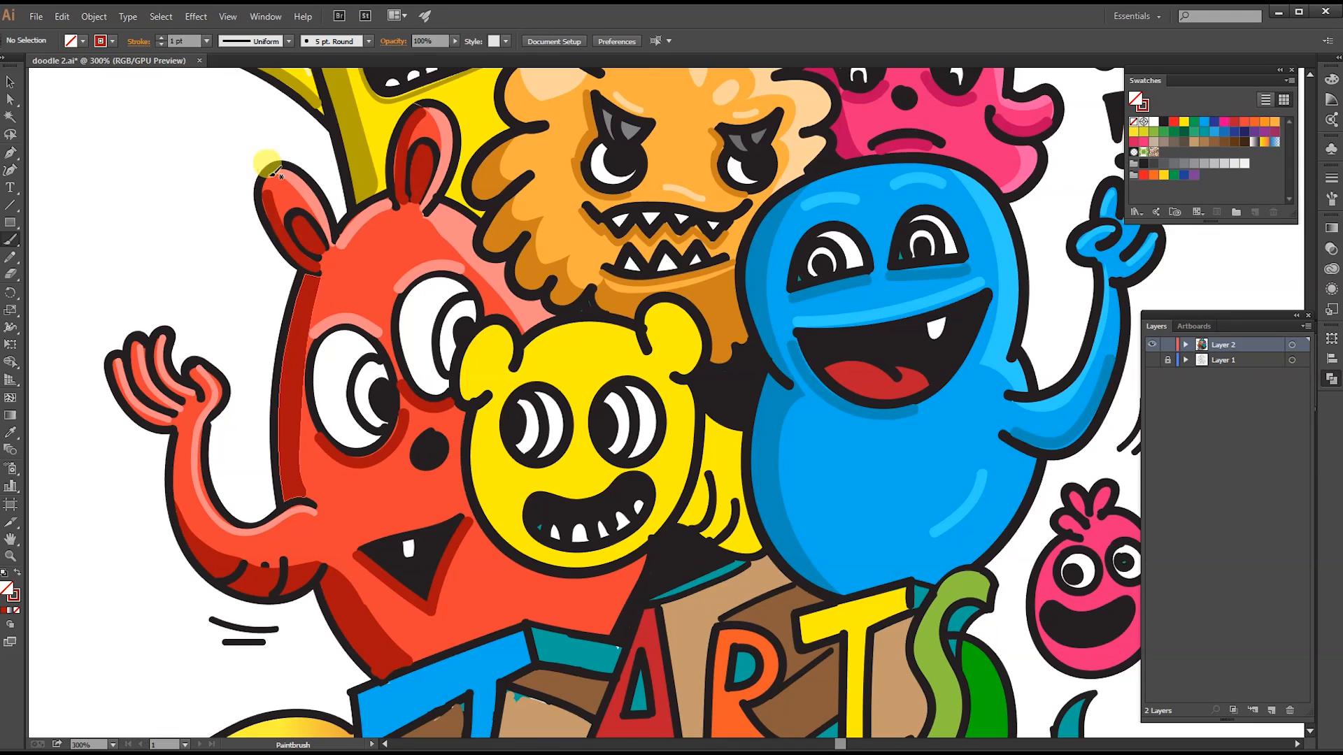
- Draw a Pencil highlight shape about 93 by 132 pt along the front yellow character's right side and fill it with the sampled pale yellow
key("ctrl+0")
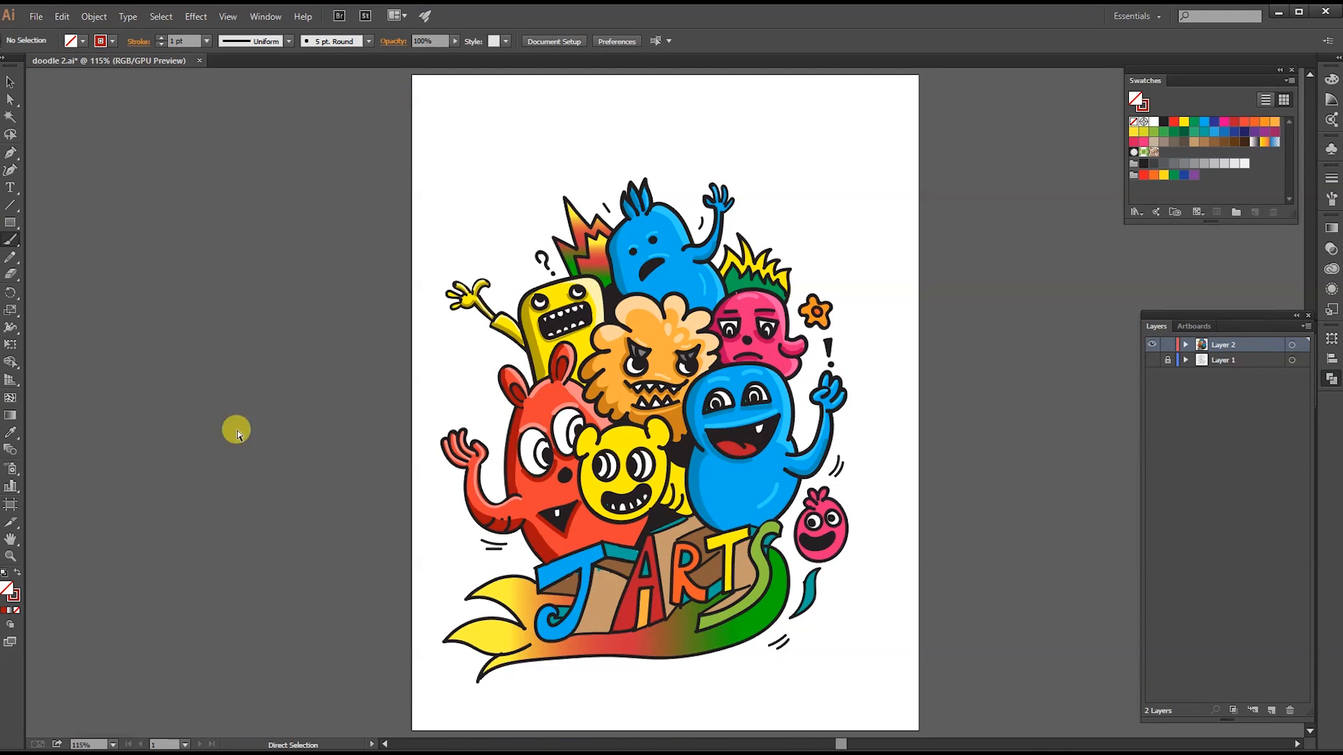
key("ctrl+plus")
key("ctrl+plus")
key("ctrl+plus")
left_click_drag(418, 503, 328, 497)
left_click(11, 256)
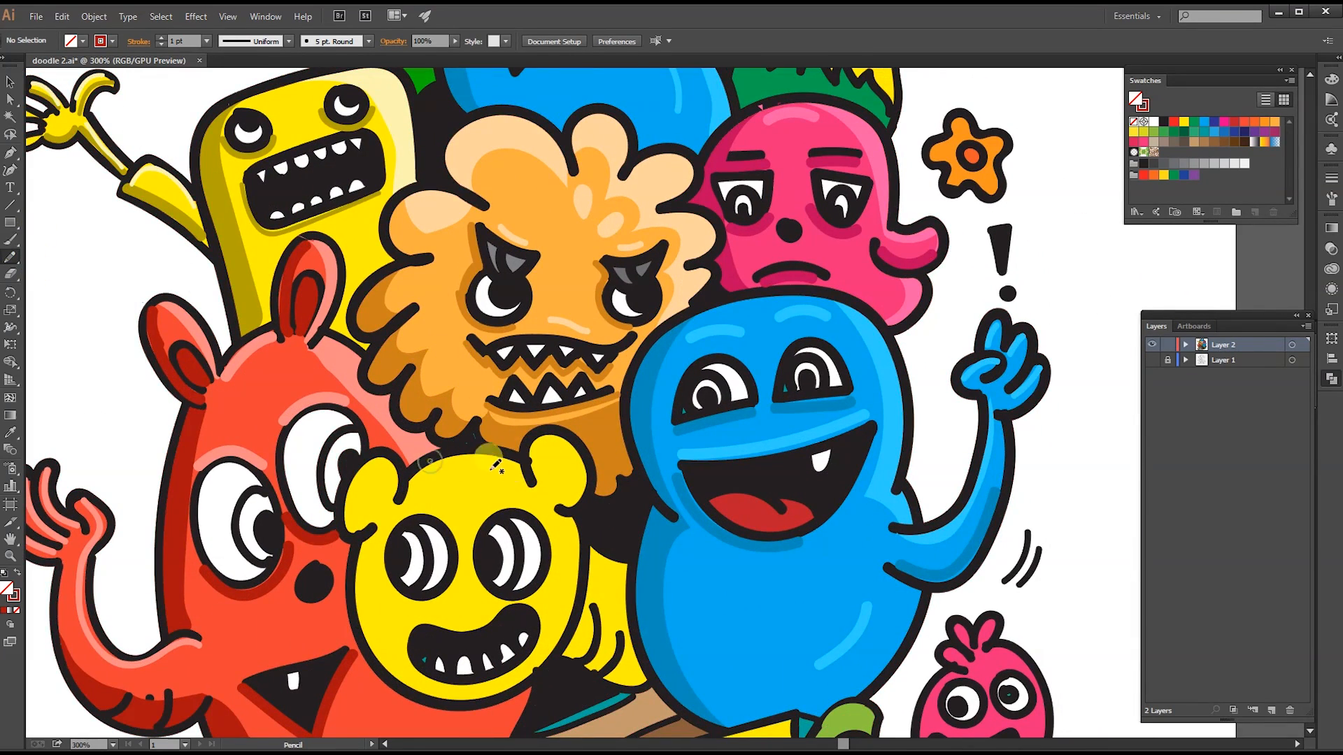
left_click_drag(432, 460, 433, 458)
key("i")
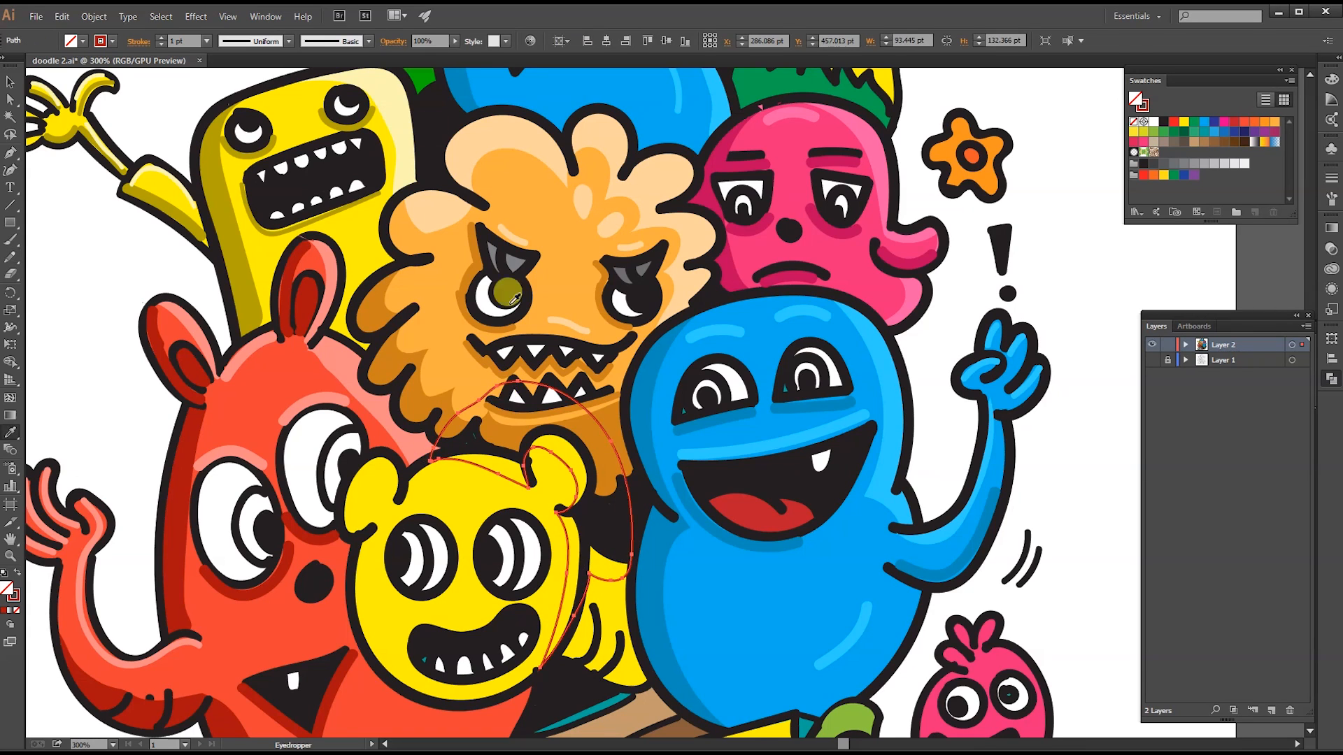
left_click(399, 133)
- Trim the part of the highlight outside the front yellow character's outline with the Shape Builder
key("a")
left_click(434, 490, "shift")
left_click(10, 362)
left_click_drag(546, 365, 605, 420)
key("ctrl+shift+a")
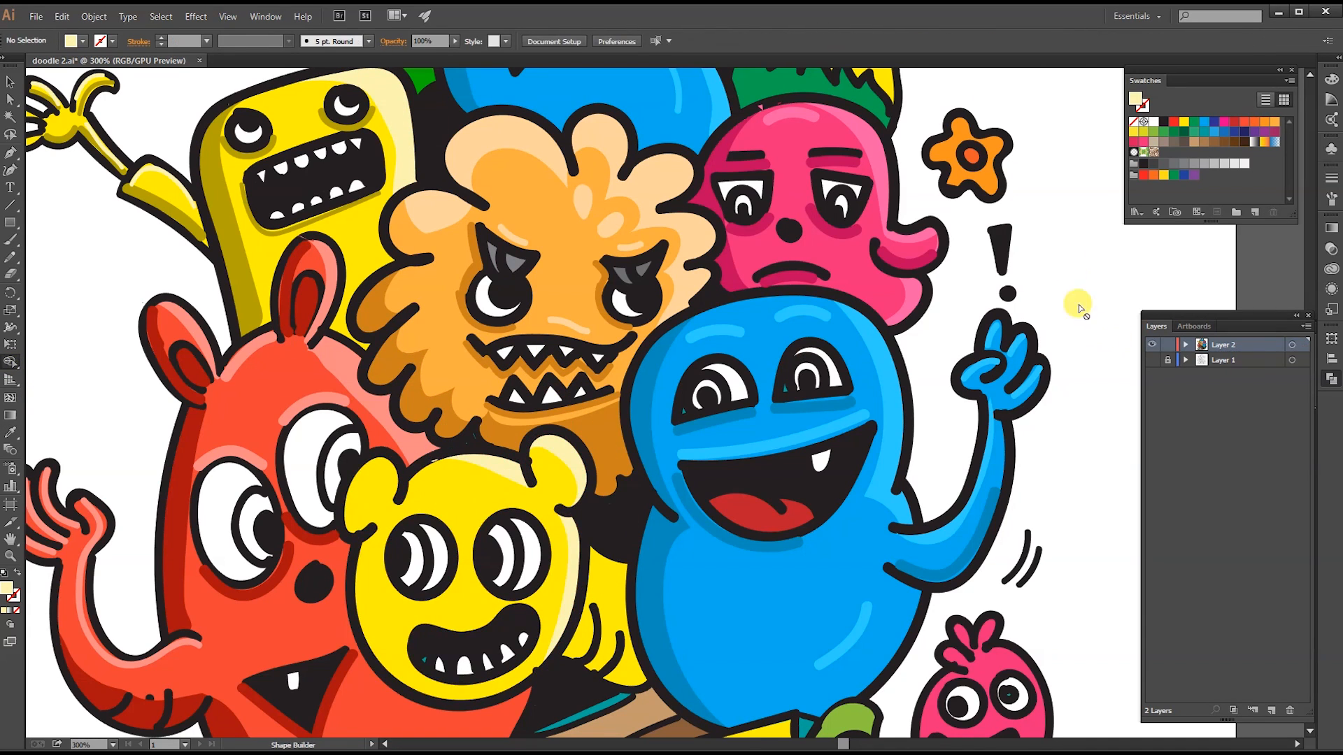
key("n")
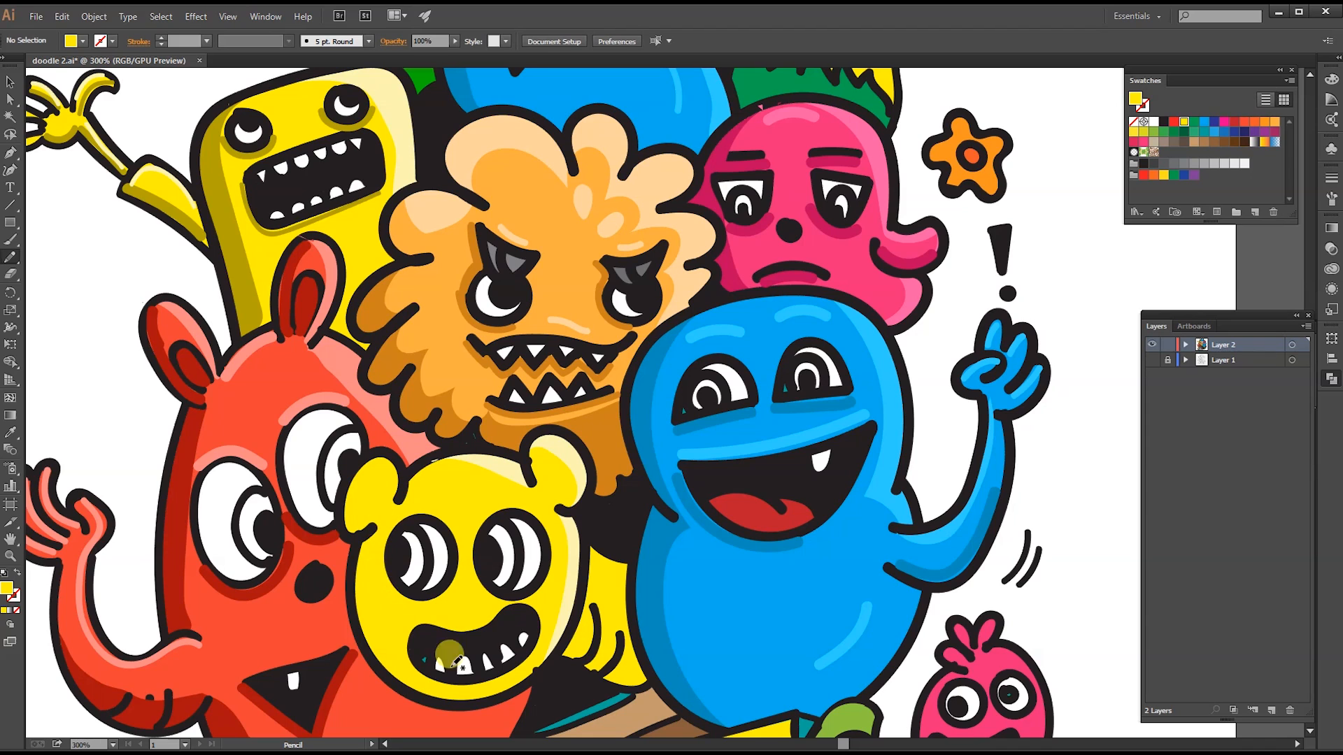
- Draw a Pencil shadow shape along the front yellow character's left side, fill it with the sampled dark yellow, and trim the part outside the outline
left_click_drag(661, 670, 350, 457)
key("i")
left_click(242, 276)
key("a")
left_click(456, 509, "shift")
key("shift+m")
left_click_drag(211, 626, 297, 622)
key("a")
- Adjust the anchor points along the inner edge of the front yellow character's shadow, pulling them outward to slim it
left_click(1092, 393)
left_click(390, 640)
left_click_drag(466, 670, 456, 687)
mouse_move(409, 645)
left_mouse_down()
mouse_move(420, 618)
mouse_move(434, 692)
mouse_move(405, 669)
left_mouse_up()
left_click_drag(515, 663, 514, 677)
left_click_drag(393, 647, 387, 646)
left_click_drag(375, 612, 369, 614)
left_click(1063, 487)
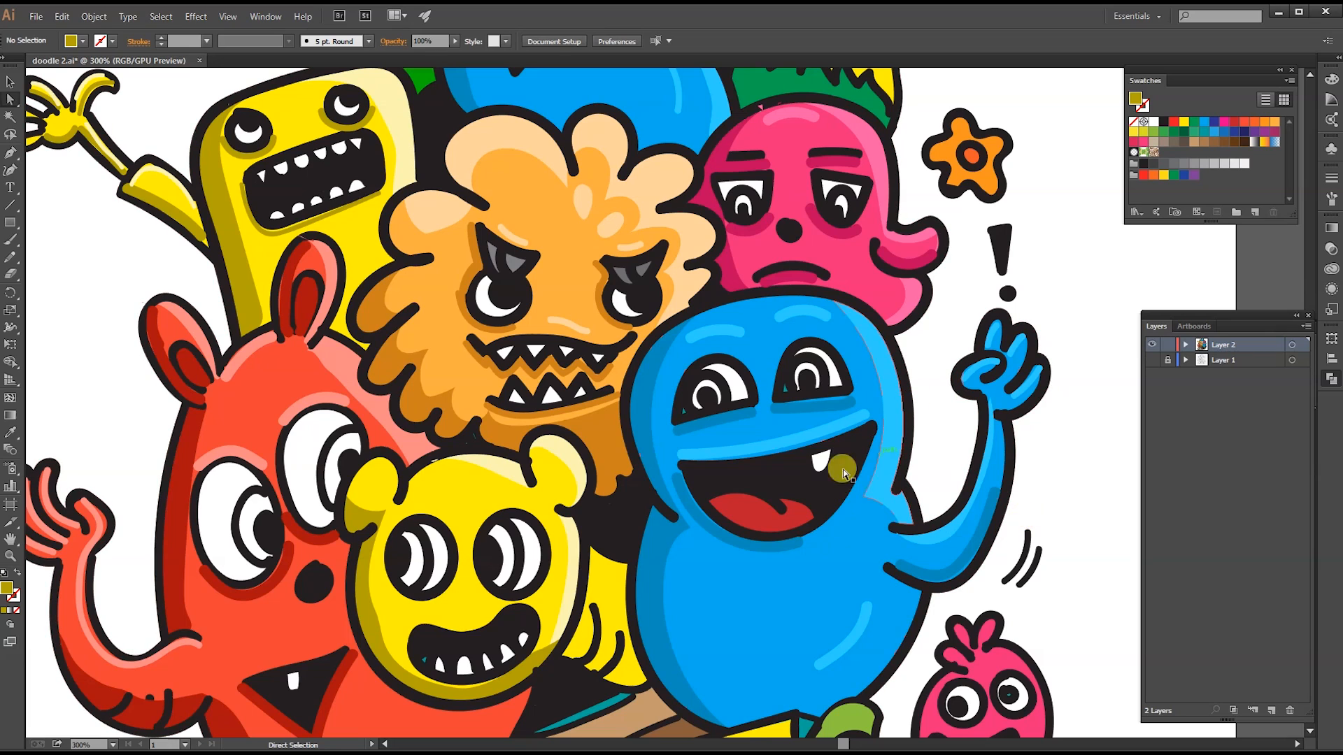
- Paint dark yellow Paintbrush shadows under the front yellow character's eyes and around the motion lines on its body
key("b")
key("shift+x")
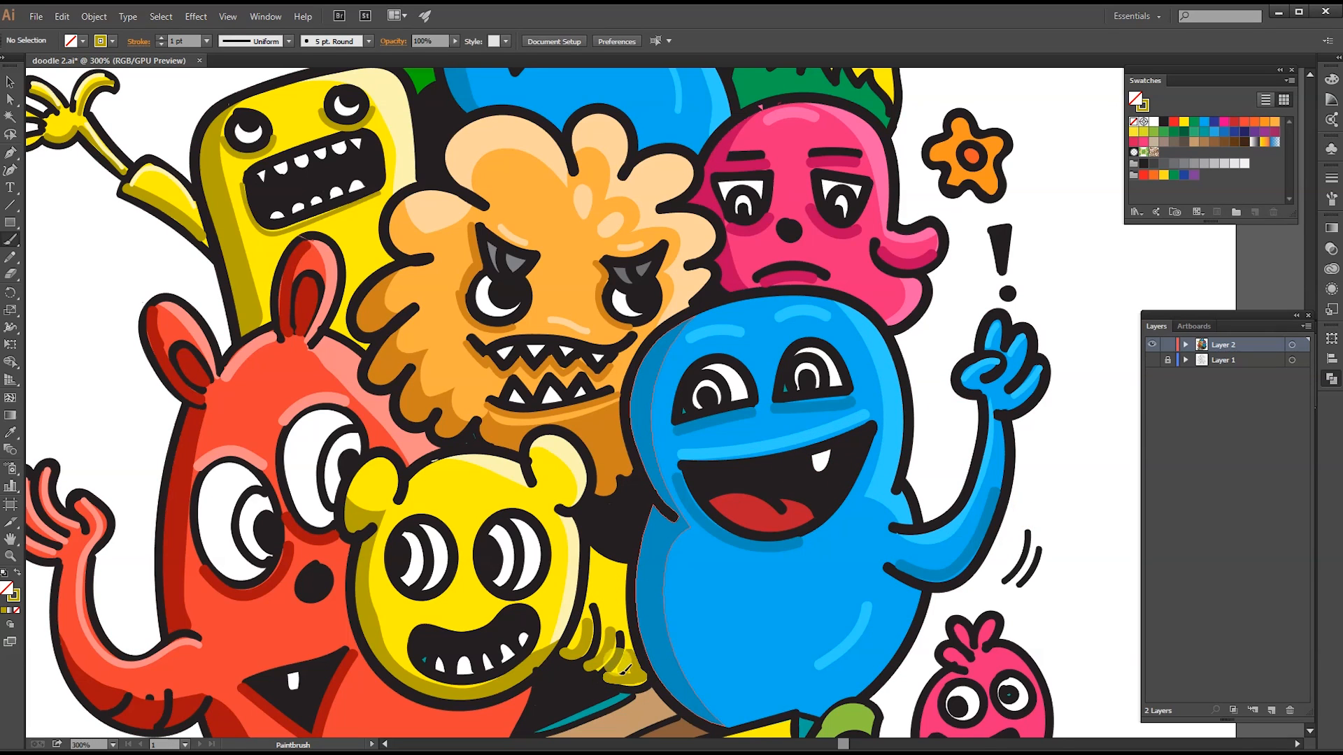
left_click_drag(389, 572, 446, 593)
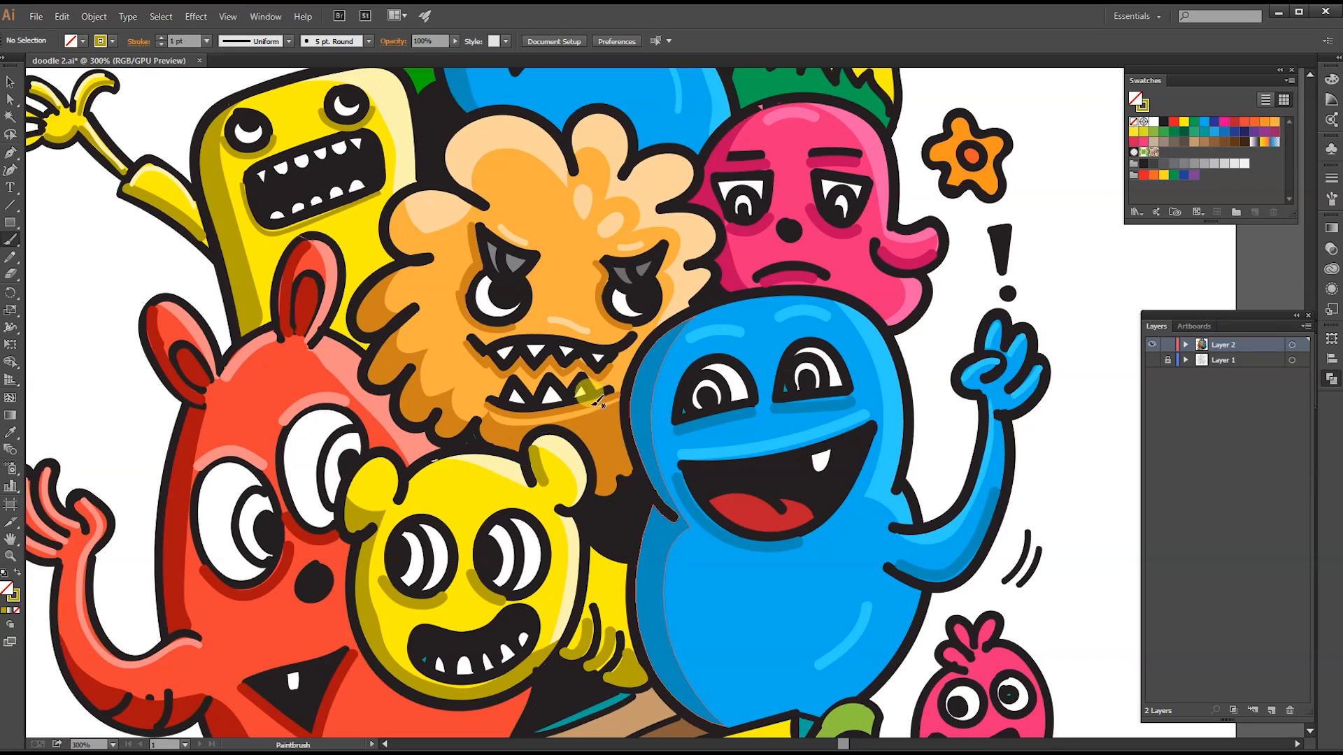
- Draw a Pencil highlight on the small pink character, fill it with the sampled light pink, and trim the excess with the Shape Builder
mouse_move(611, 623)
left_mouse_down()
mouse_move(504, 362)
mouse_move(435, 486)
left_mouse_up()
key("n")
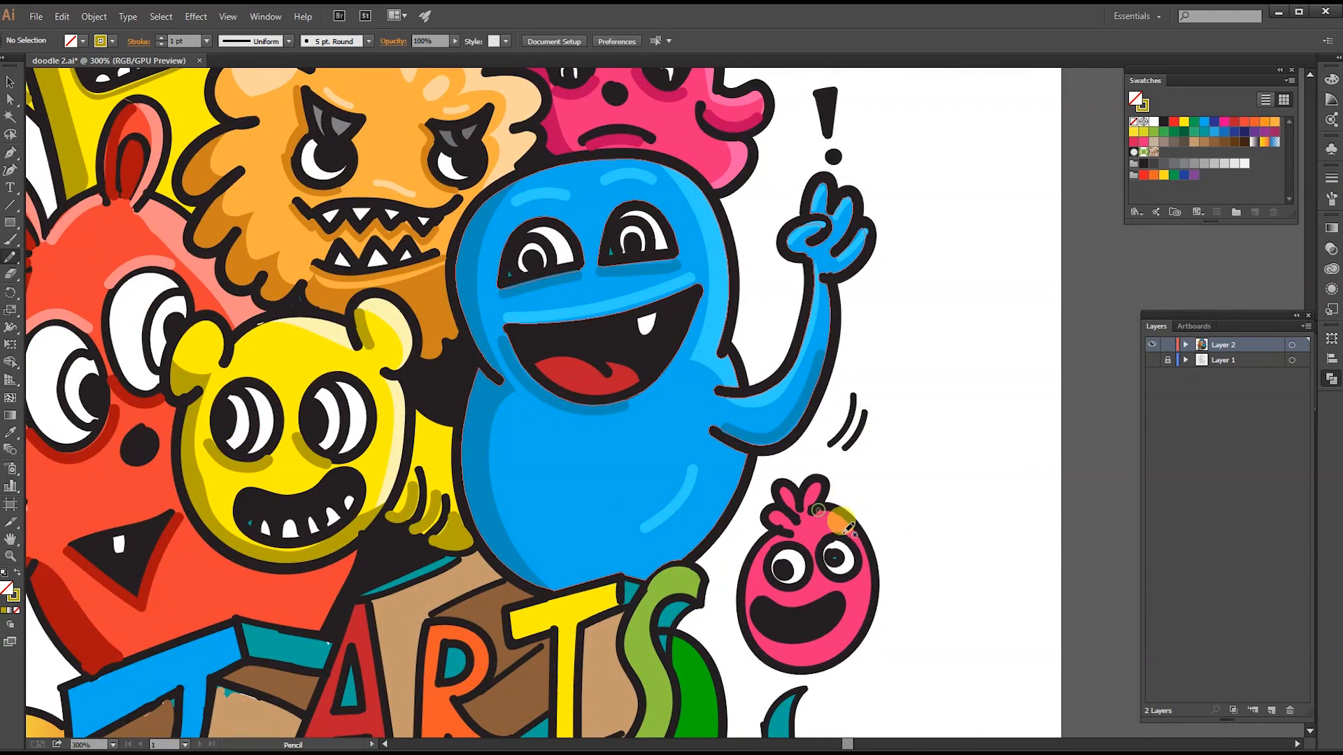
left_click_drag(801, 672, 804, 677)
key("i")
left_click(739, 149)
key("v")
left_click(808, 528, "shift")
key("shift+m")
left_click(854, 515, "alt")
- Draw a Pencil shadow along the small pink character's left side, fill it with the sampled dark pink, and remove the part outside the outline
key("ctrl+shift+a")
key("n")
mouse_move(757, 592)
left_mouse_down()
mouse_move(776, 657)
mouse_move(777, 535)
left_mouse_up()
key("i")
left_click(552, 122)
key("a")
left_click(818, 523, "shift")
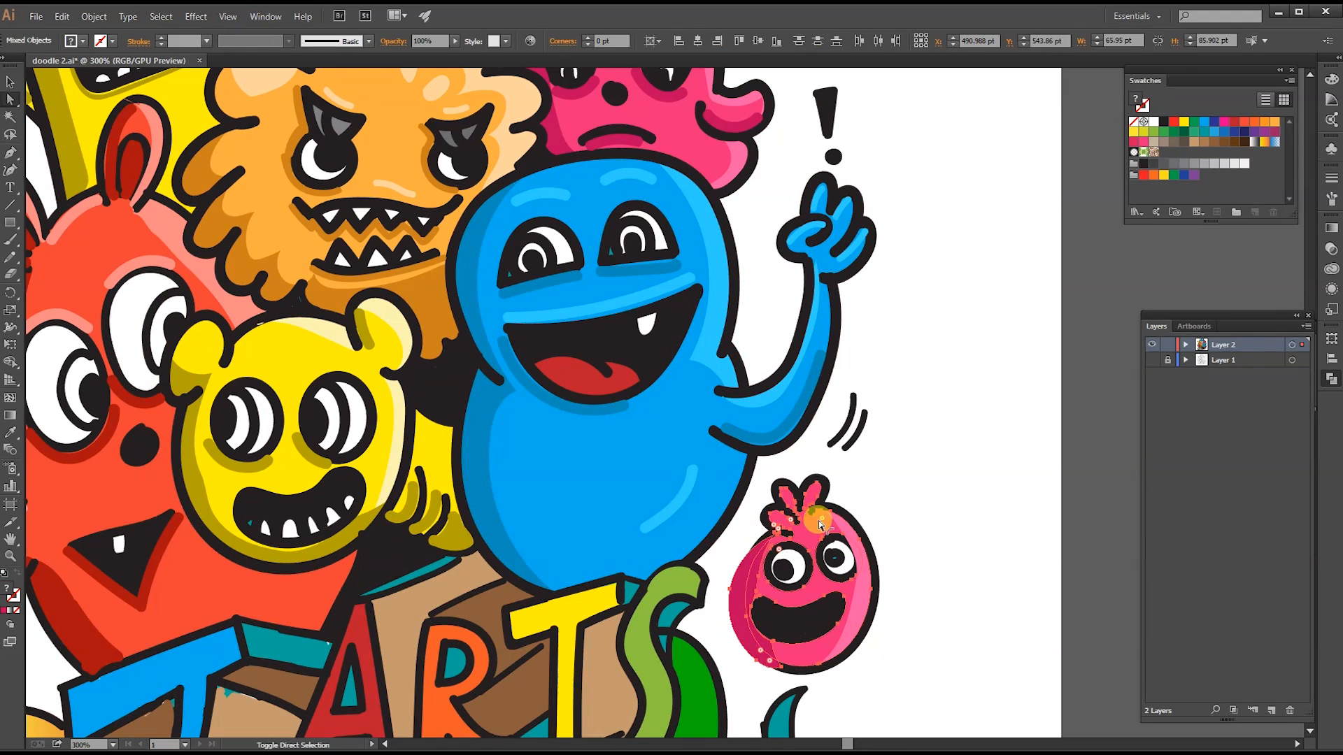
key("shift+m")
left_click(736, 603, "alt")
left_click(912, 453, "ctrl")
key("b")
left_click_drag(792, 505, 782, 519)
key("ctrl+z")
- Send the small pink character's base fill to the back and paint dark pink shadows and light pink highlights on its tuft
left_click(801, 520, "ctrl")
key("ctrl+shift+bracketleft")
key("ctrl+shift+a")
key("i")
left_click(753, 568)
key("b")
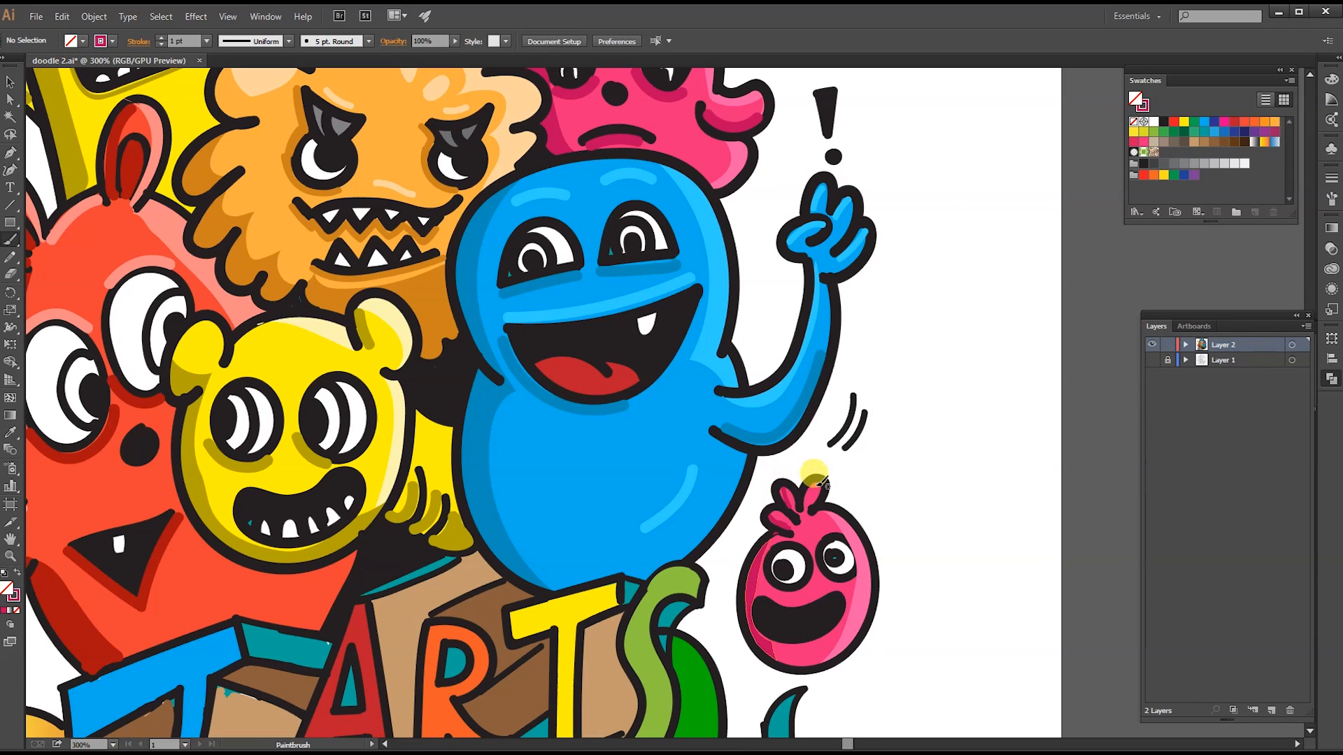
key("shift+x")
key("shift+x")
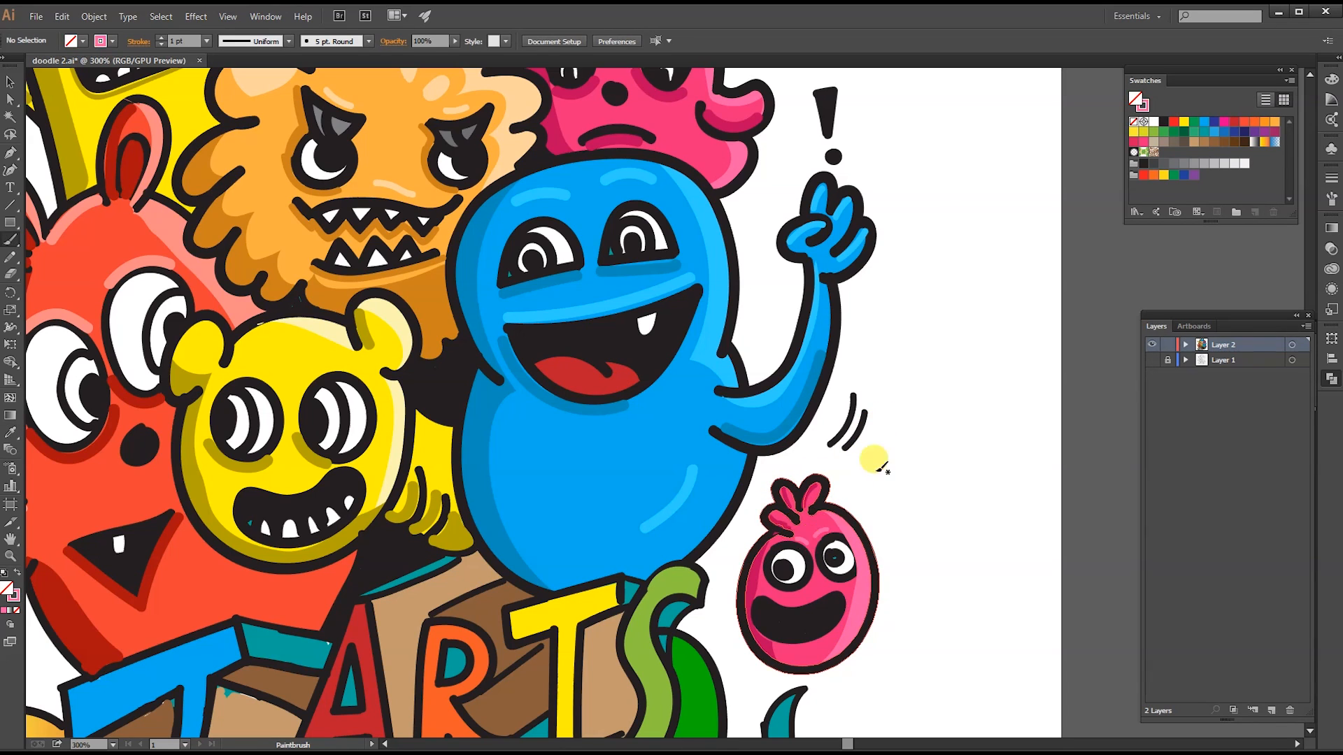
- Show the teal background layer, Layer 3, beneath the design layer
left_click_drag(702, 229, 721, 467)
mouse_move(761, 394)
left_mouse_down()
mouse_move(775, 741)
mouse_move(793, 171)
mouse_move(791, 240)
left_mouse_up()
key("ctrl+0")
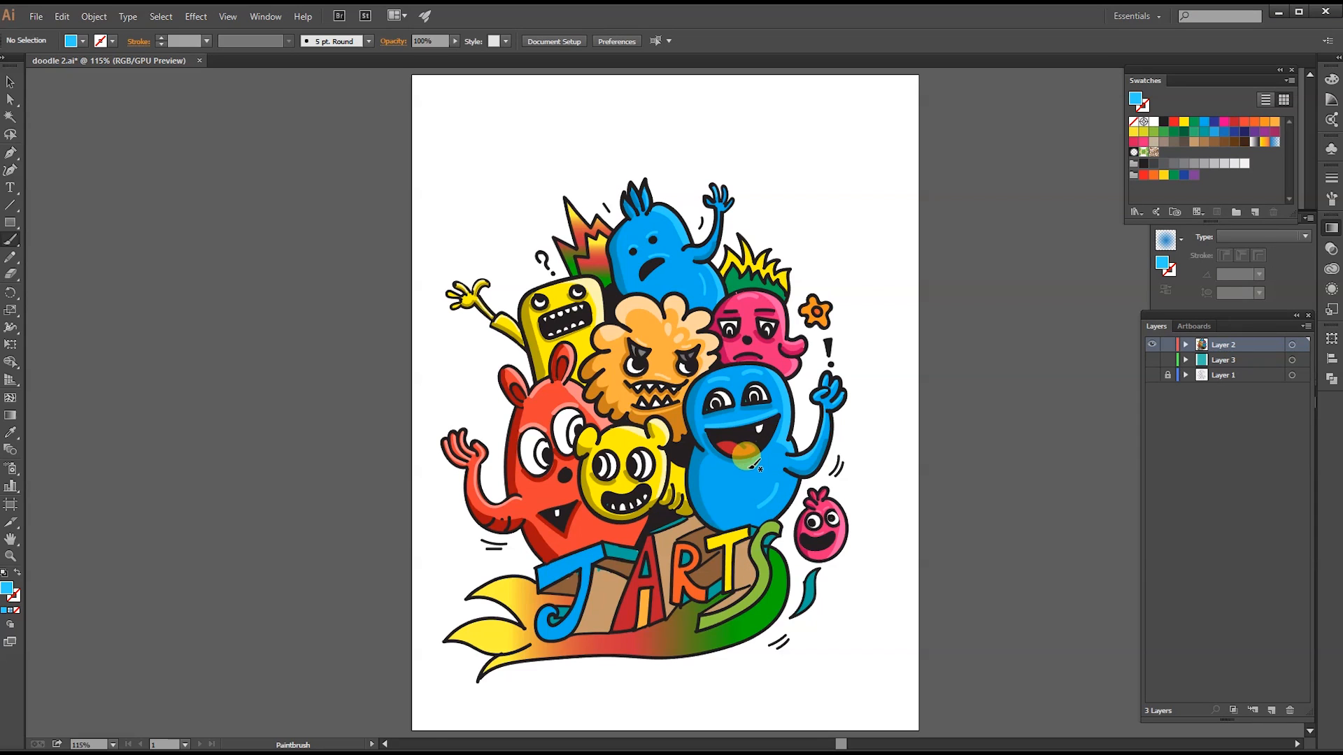
key("ctrl+plus")
key("b")
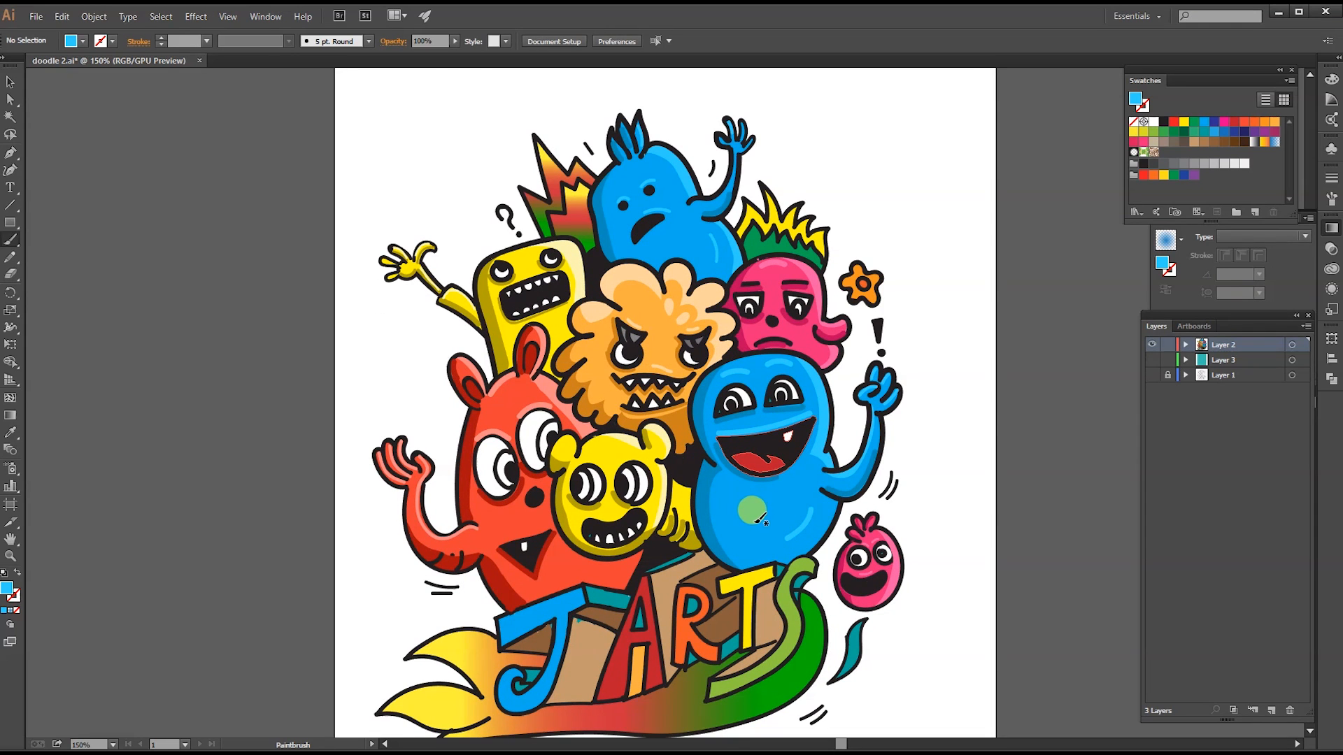
left_click(1151, 360)
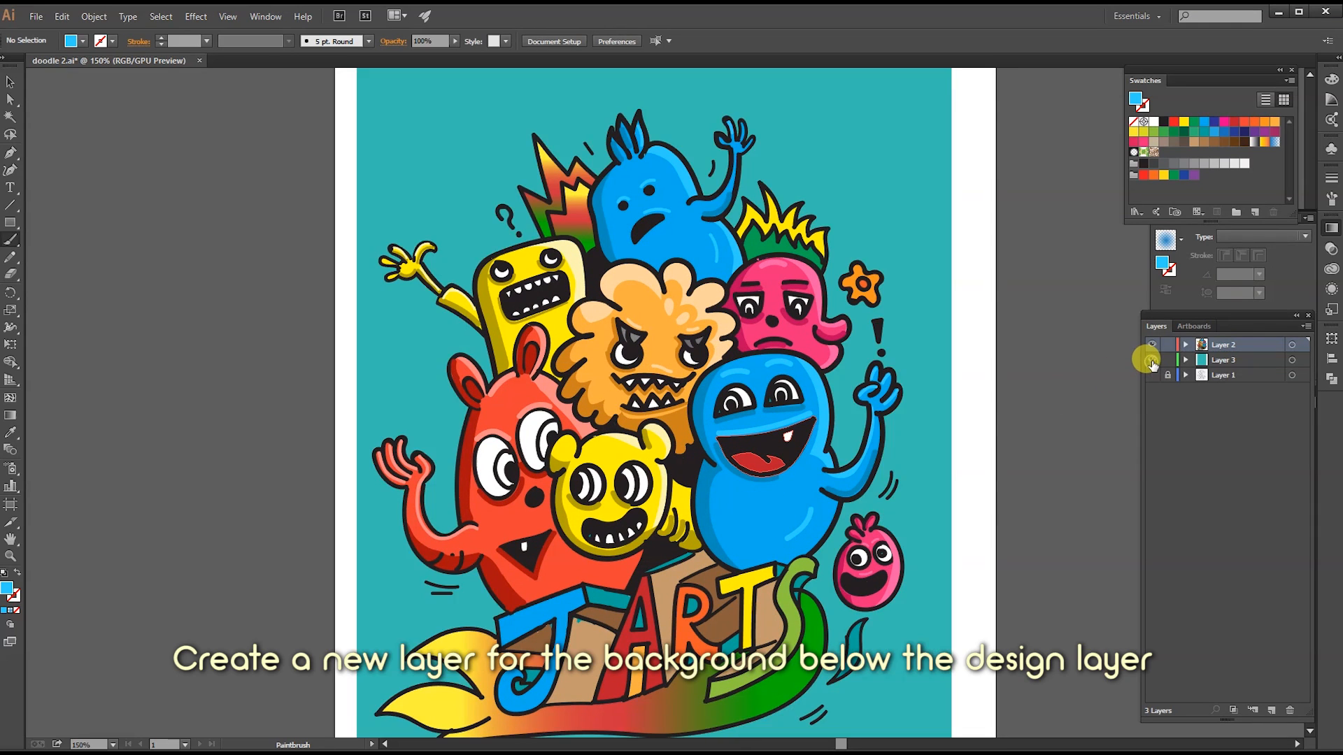
- Paint light blue Paintbrush dots on both blue characters and sampled light pink dots on the large pink character's forehead
key("shift+x")
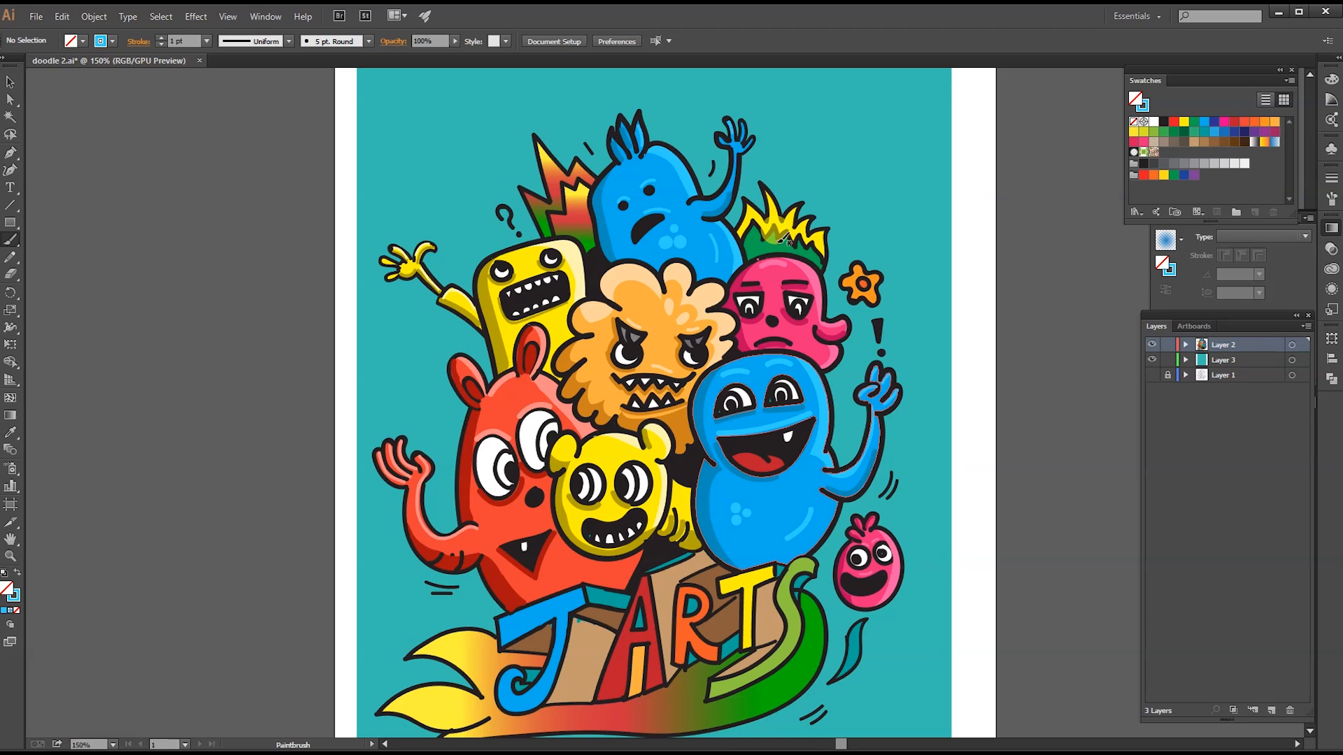
key("i")
left_click(815, 269)
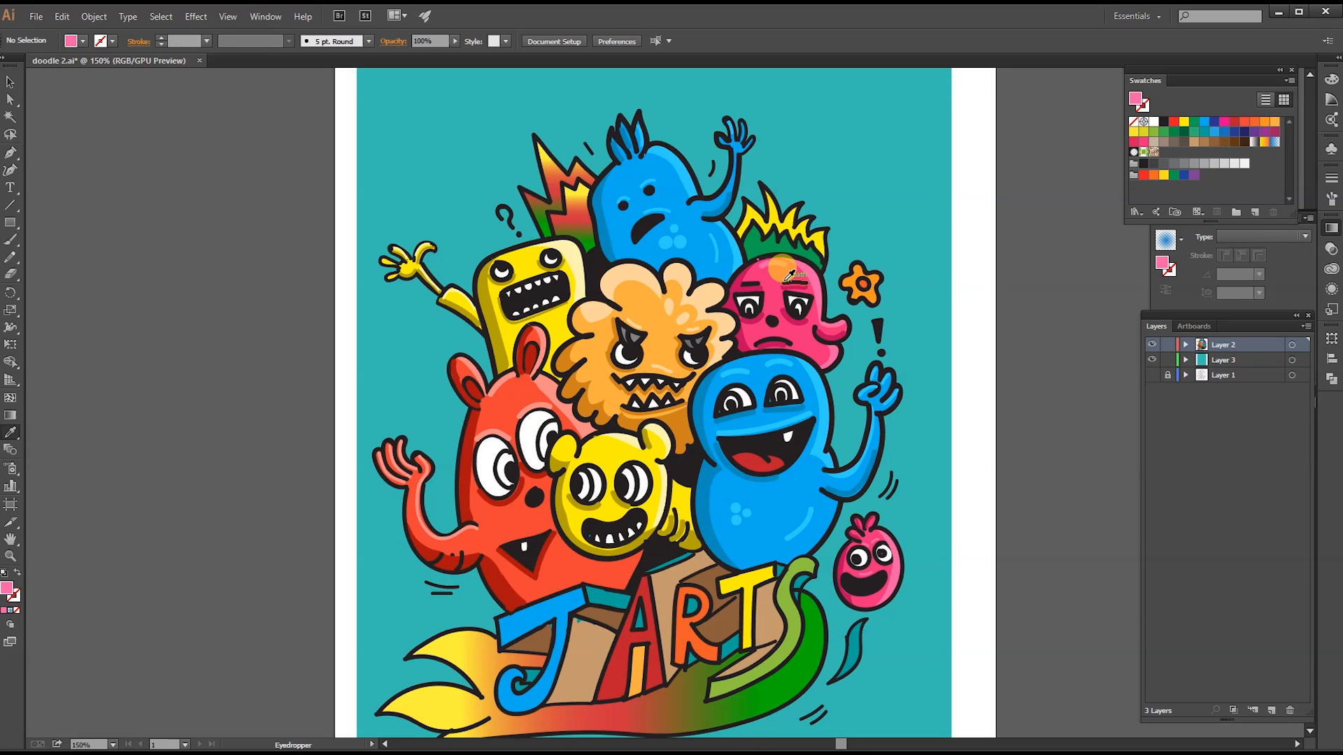
key("b")
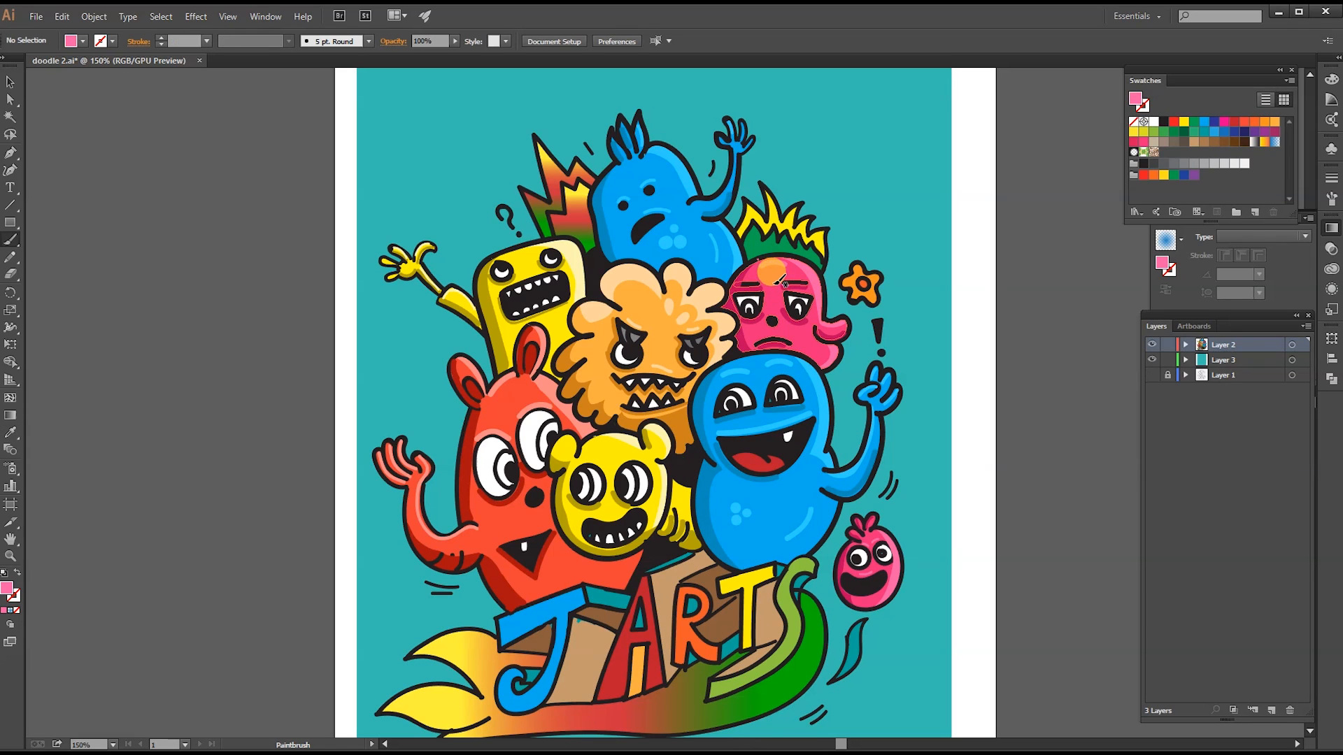
key("shift+x")
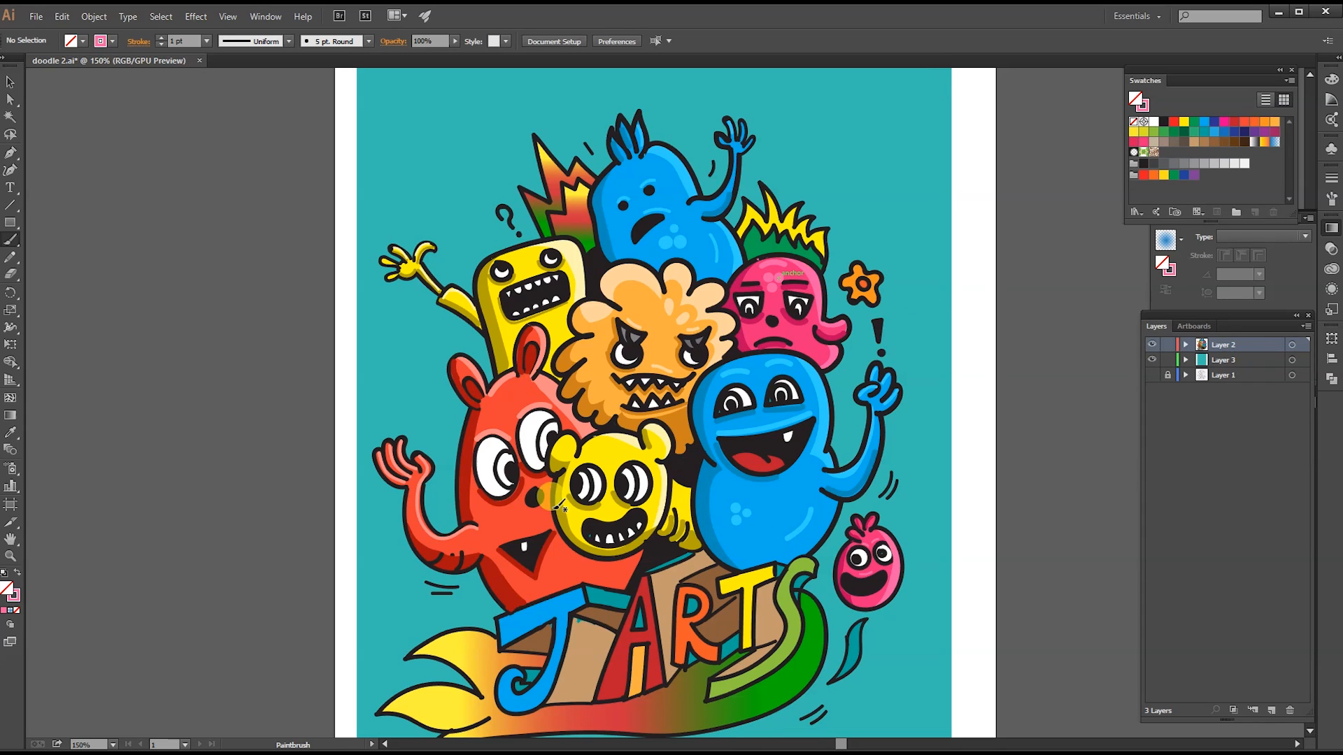
- Sample the light red and paint Paintbrush dots on the red character's body and face and on the orange character's forehead
key("i")
left_click(545, 381)
key("b")
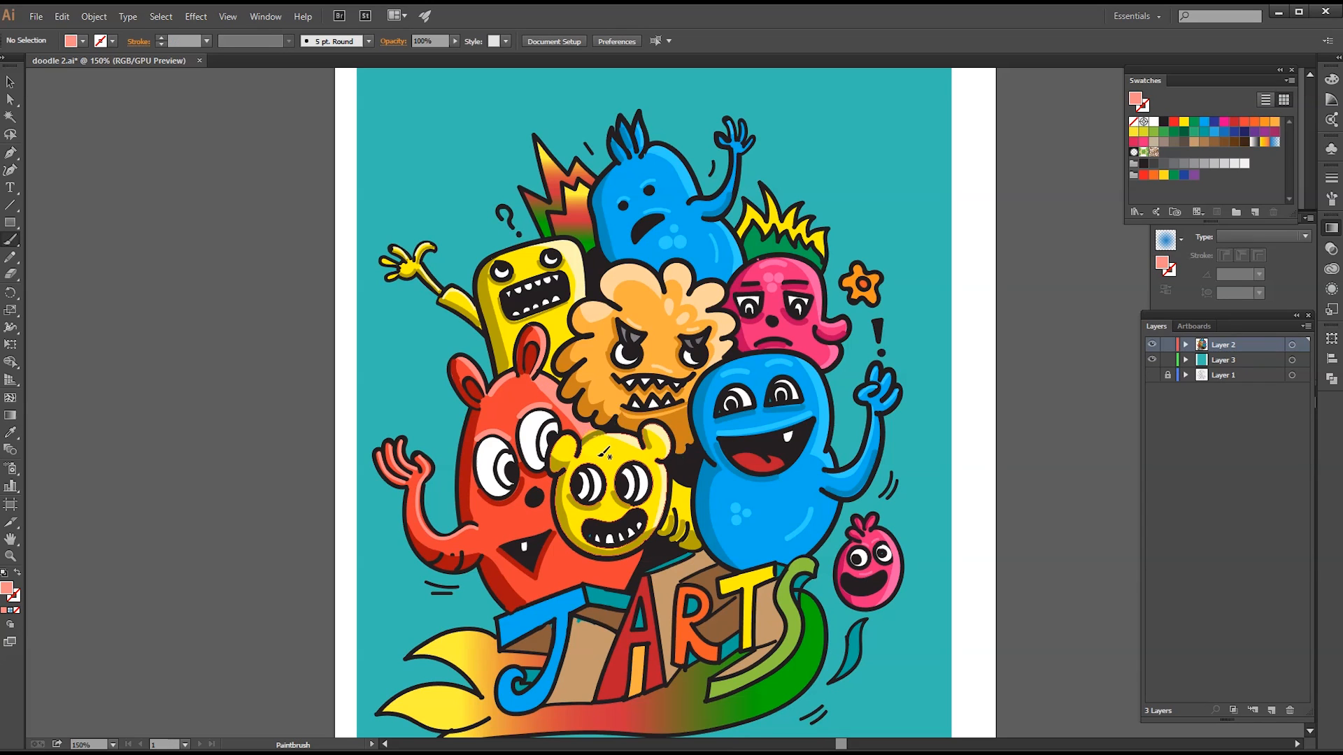
key("shift+x")
left_click(568, 573)
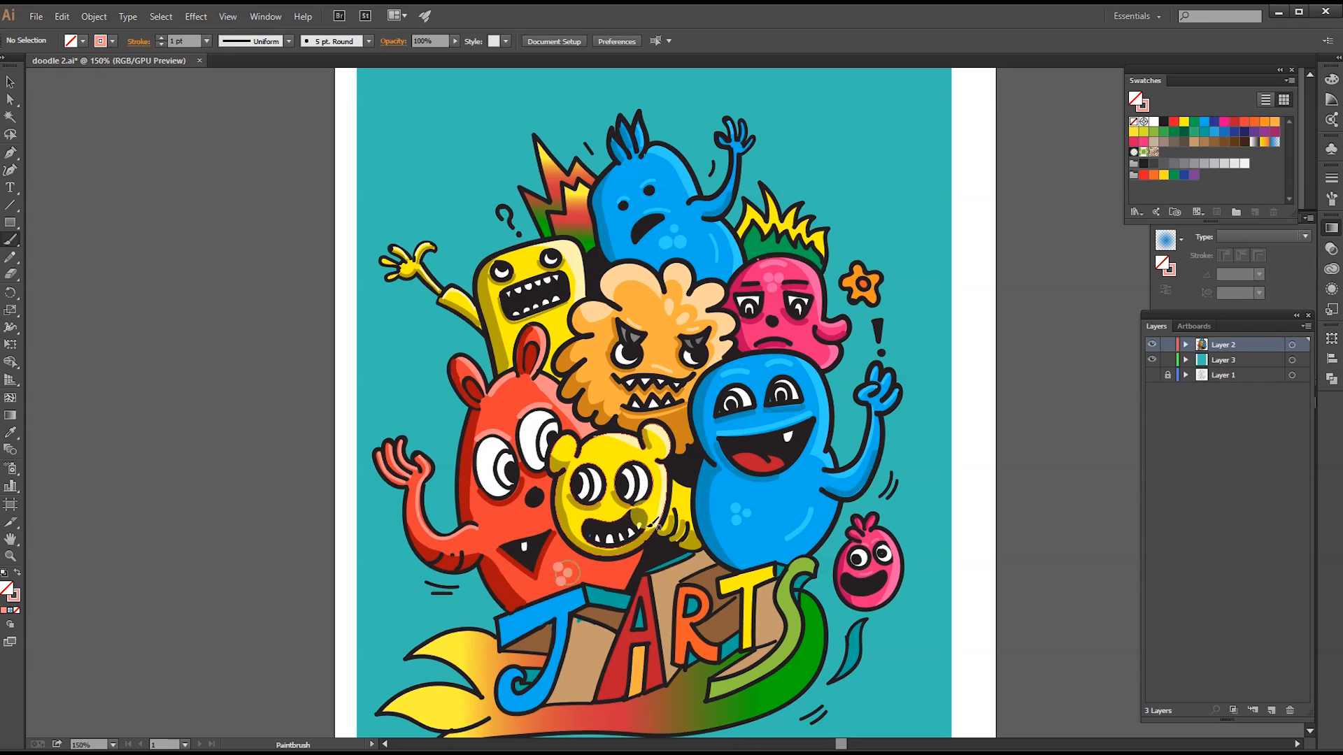
left_click(569, 560)
left_click(494, 514)
left_click(496, 523)
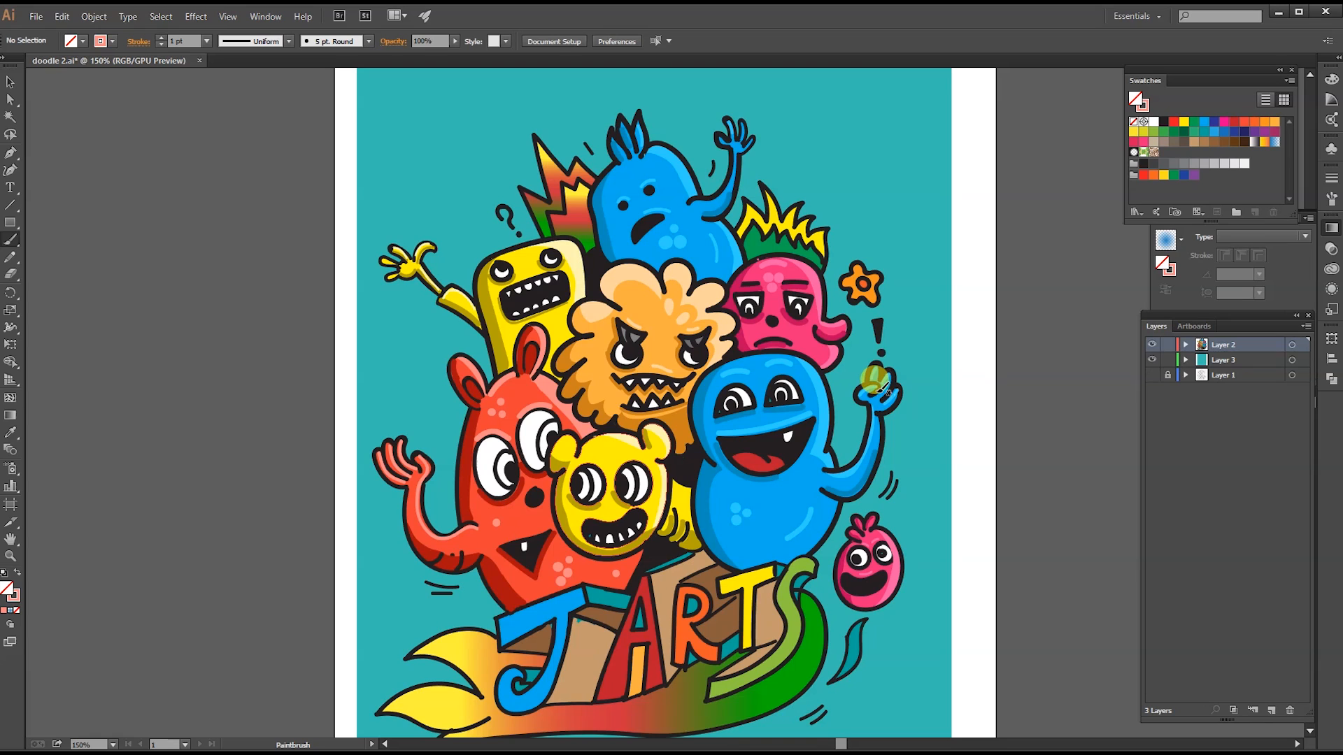
key("ctrl+z")
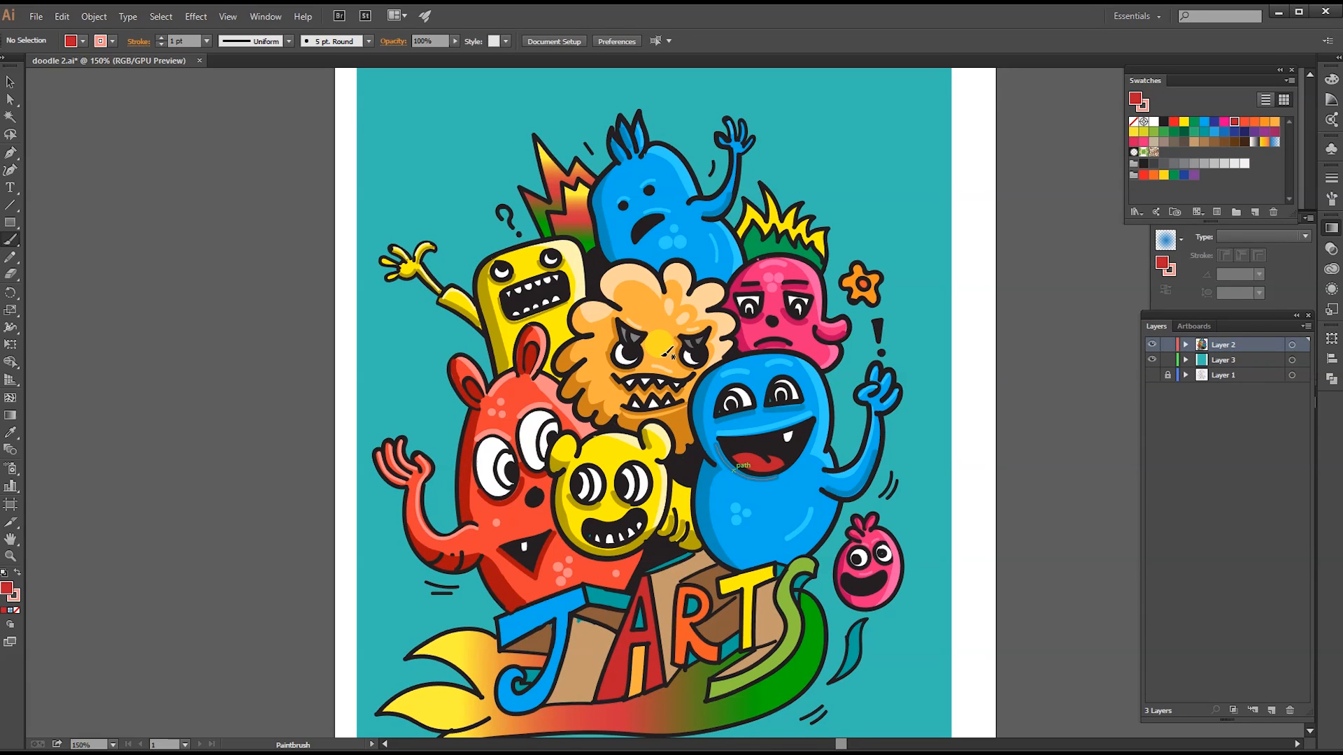
left_click_drag(634, 296, 640, 302)
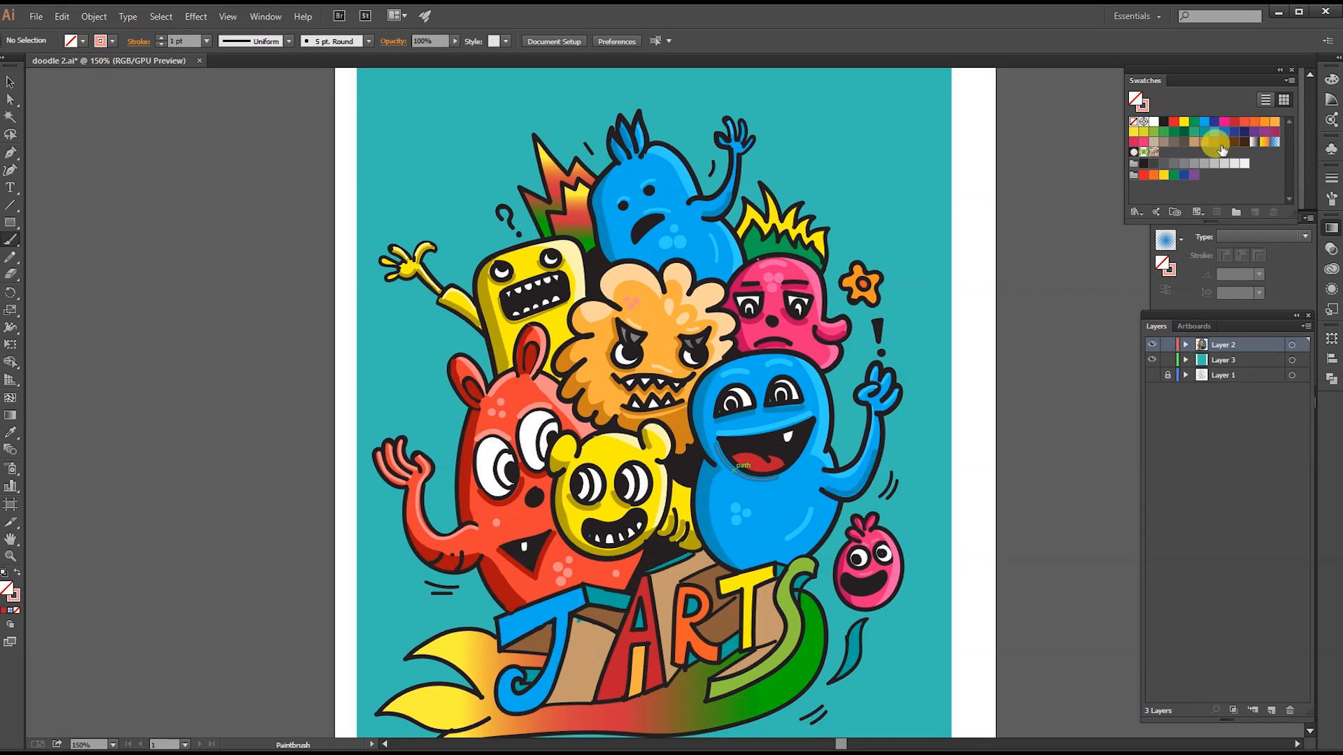
- Set the stroke to the dark red swatch and paint dots on both yellow characters and the upper blue character's cheek
left_click(1234, 125)
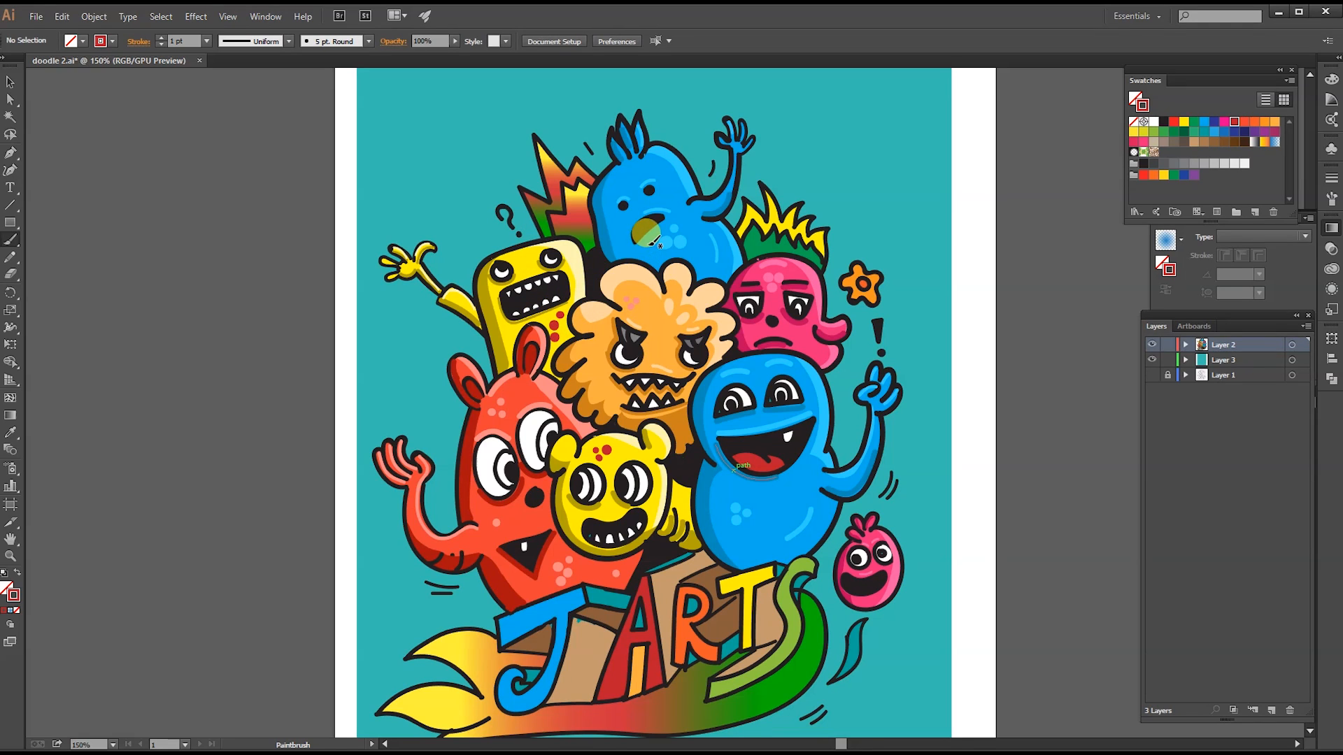
left_click(614, 233)
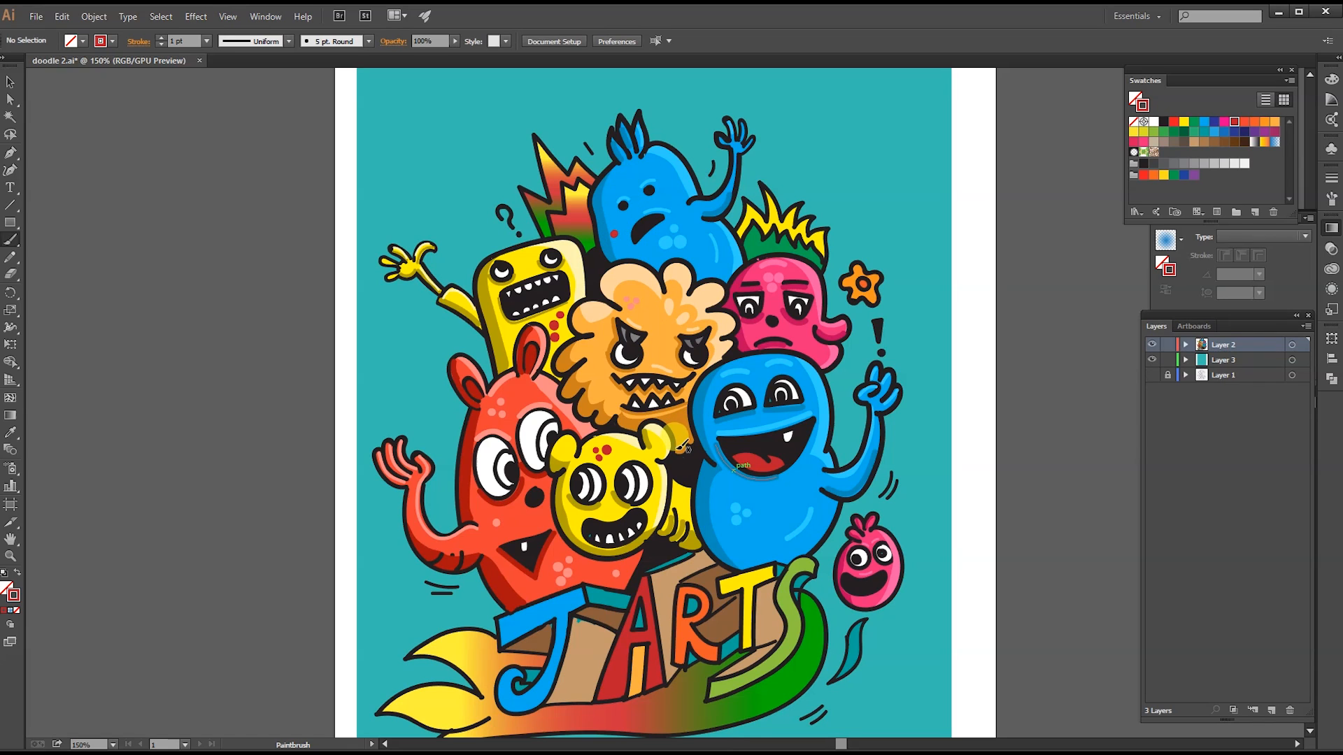
- Set the stroke to the yellow-green swatch and paint dots on the green hair and the front blue character's lower body
left_click(1144, 132)
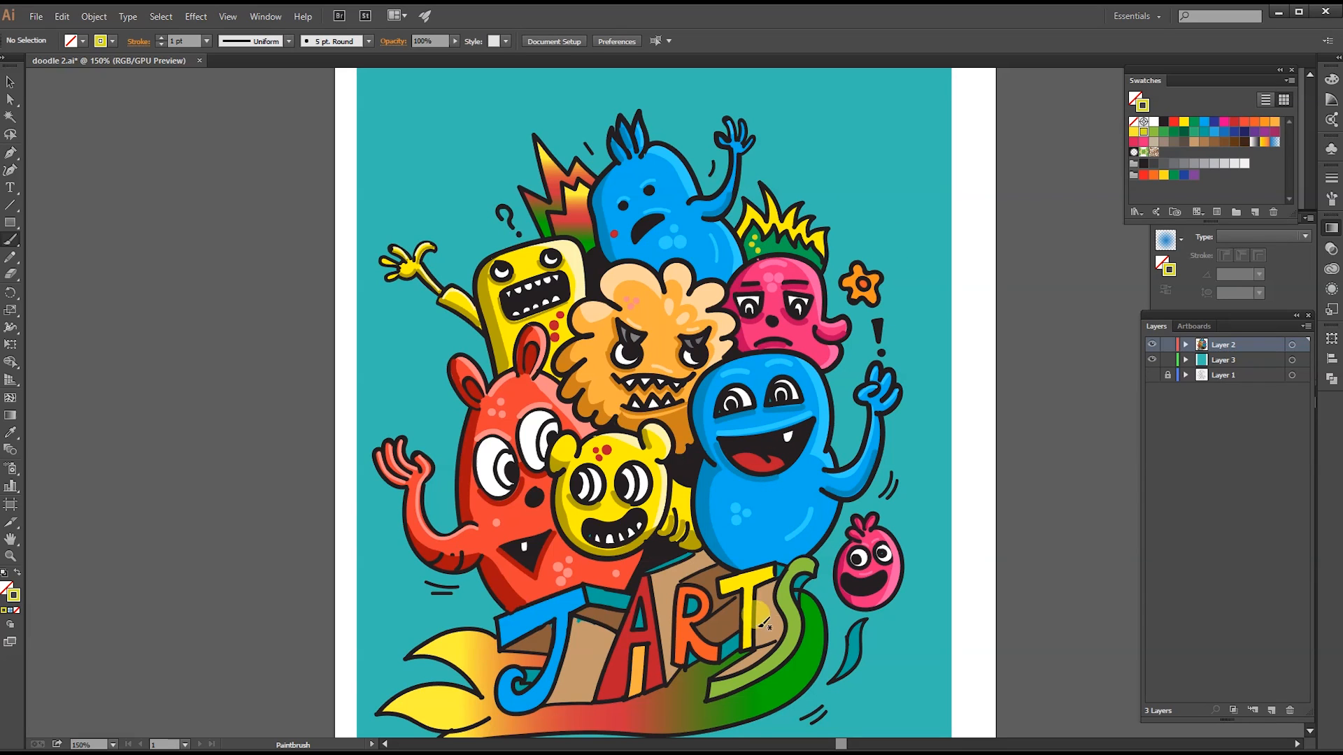
left_click(807, 540)
left_click(813, 533)
left_click_drag(806, 532, 808, 535)
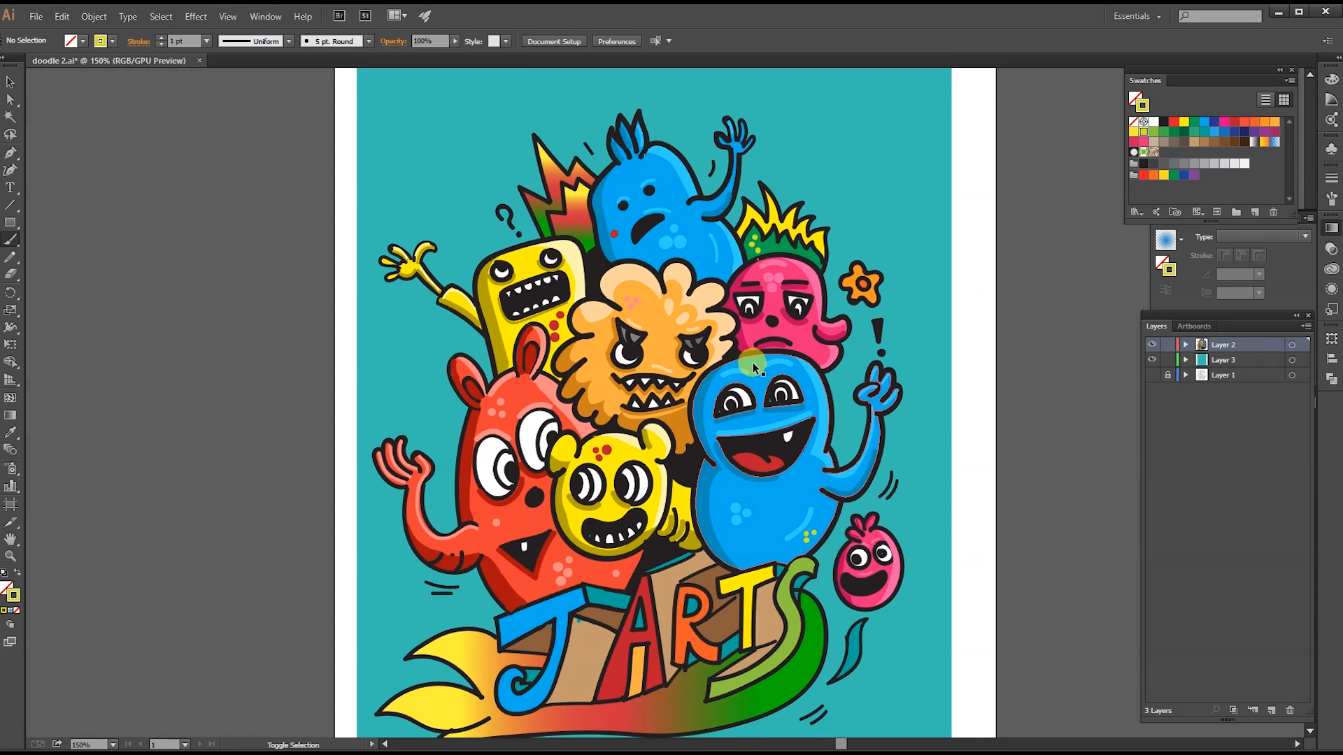
- Fit the artboard in the window and hide the teal background layer
key("ctrl+0")
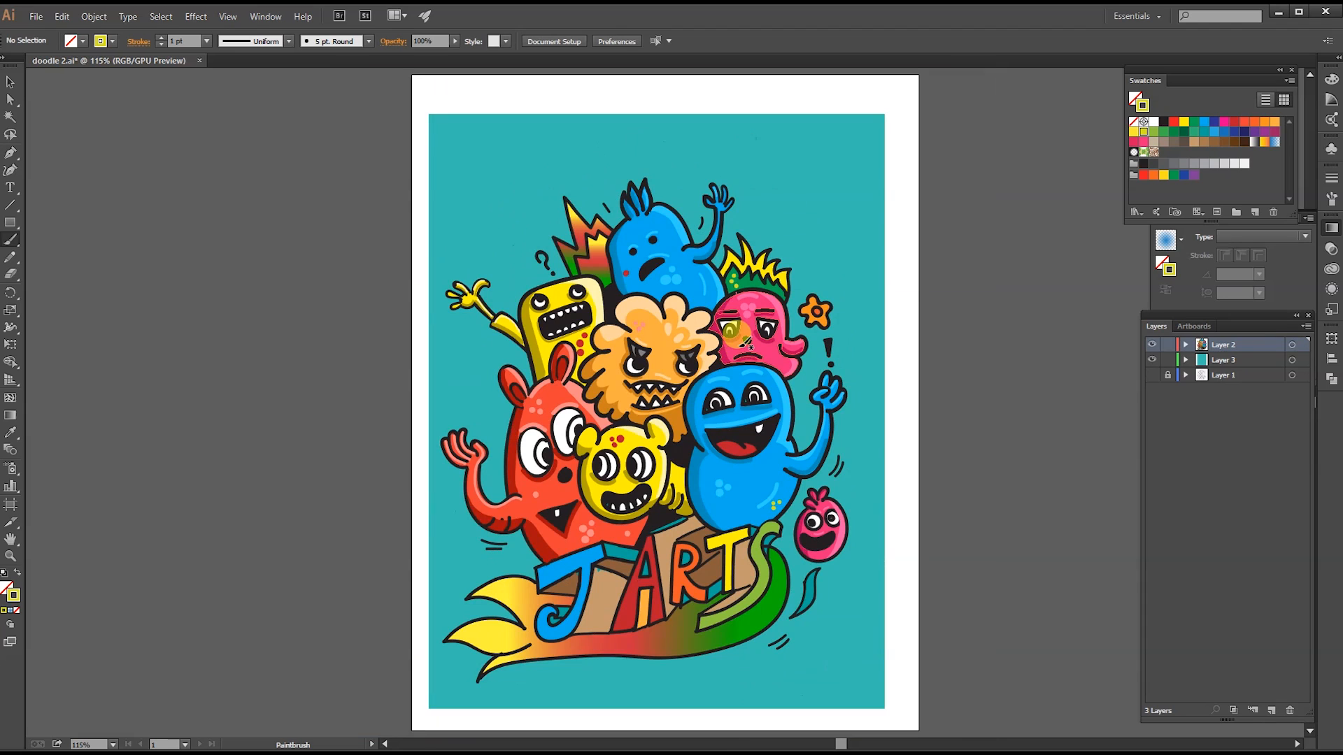
left_click(1154, 359)
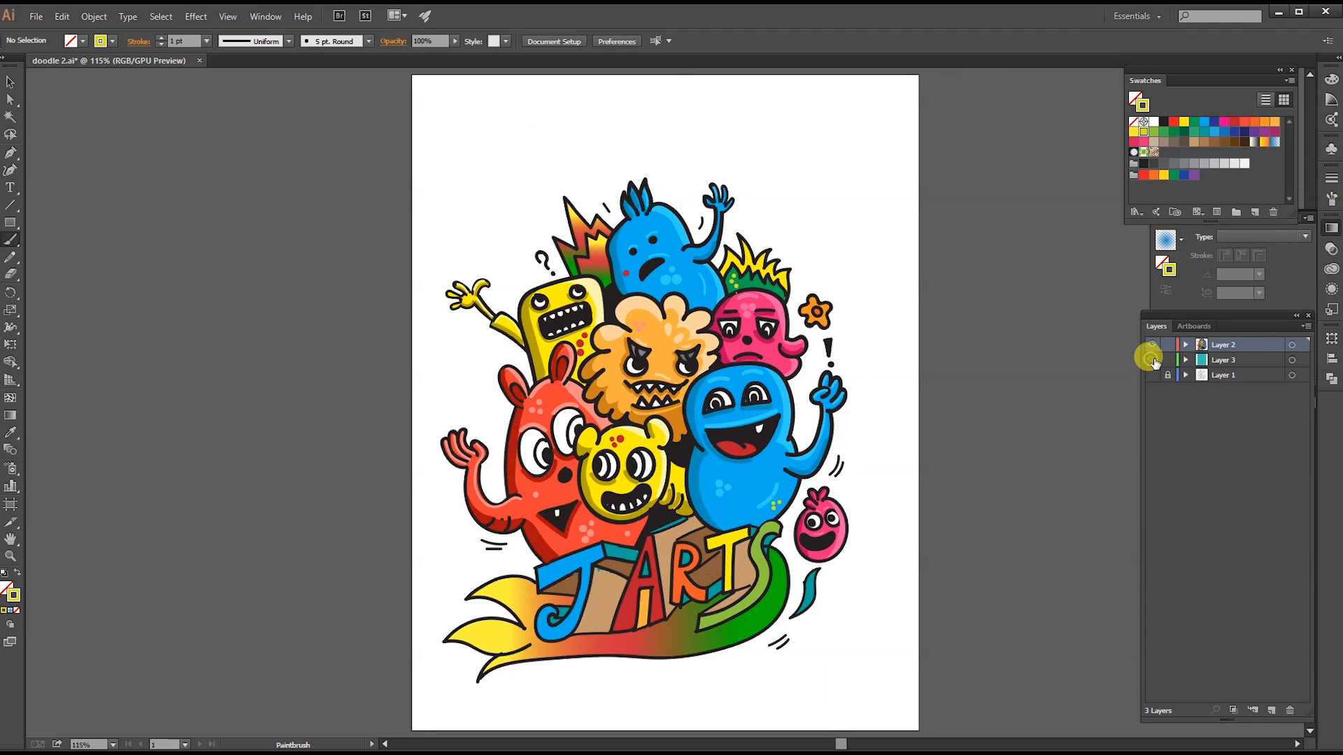